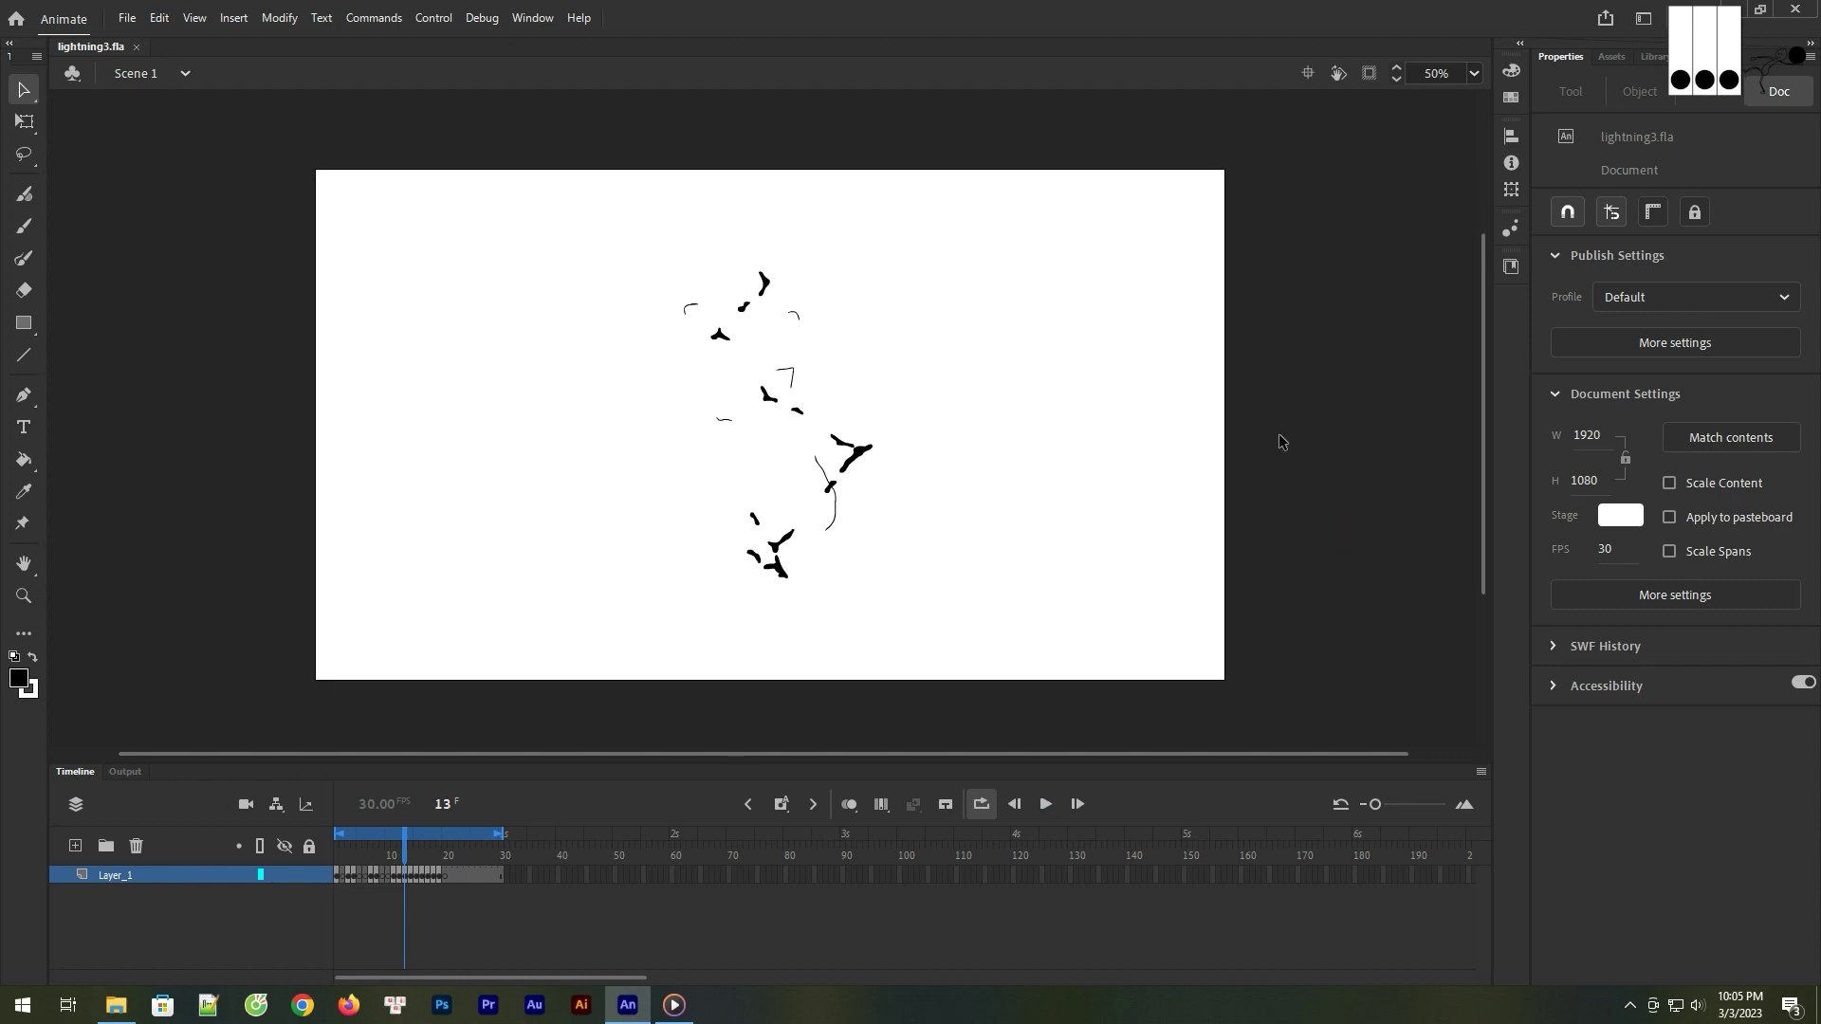
- Return to frame 1 and add a new layer beneath Layer_1 for the background
{"action": "left_click_drag", "start_coordinate": [403, 854], "coordinate": [334, 865]}
{"action": "left_click", "coordinate": [1302, 528]}
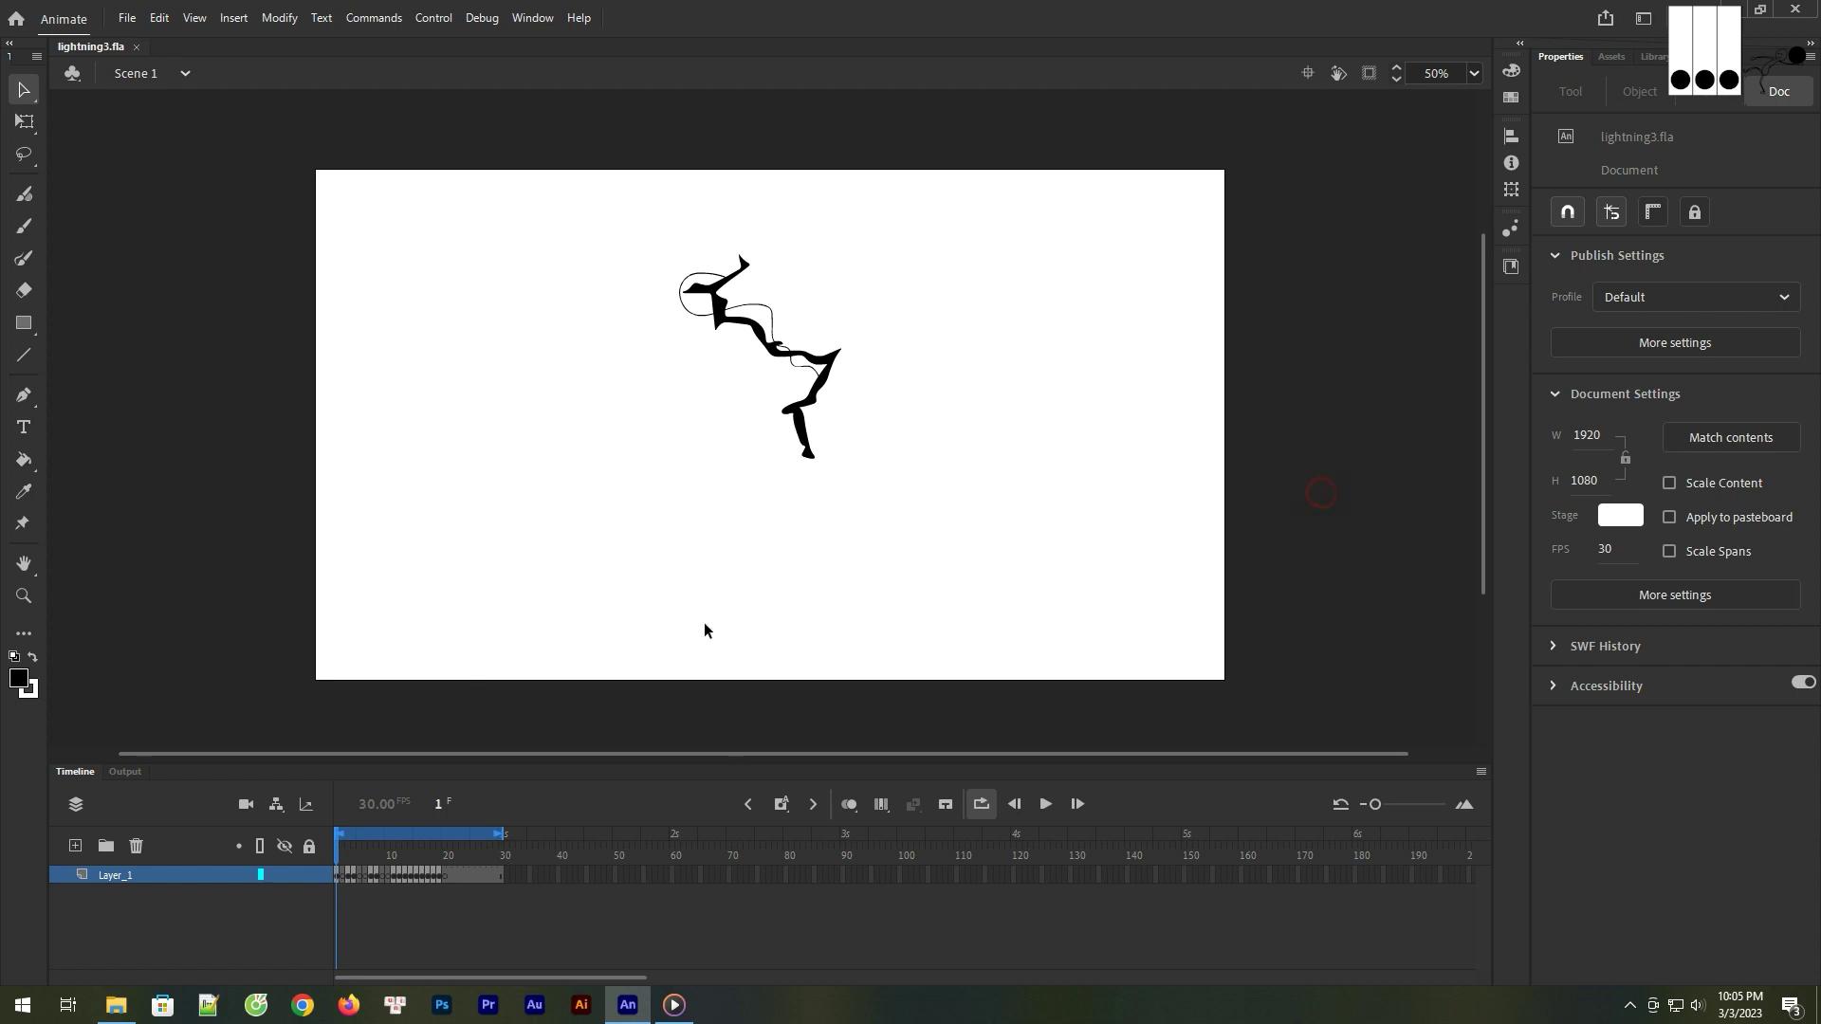
{"action": "left_click", "coordinate": [74, 846]}
{"action": "left_click_drag", "start_coordinate": [150, 878], "coordinate": [184, 900]}
{"action": "left_click", "coordinate": [410, 891]}
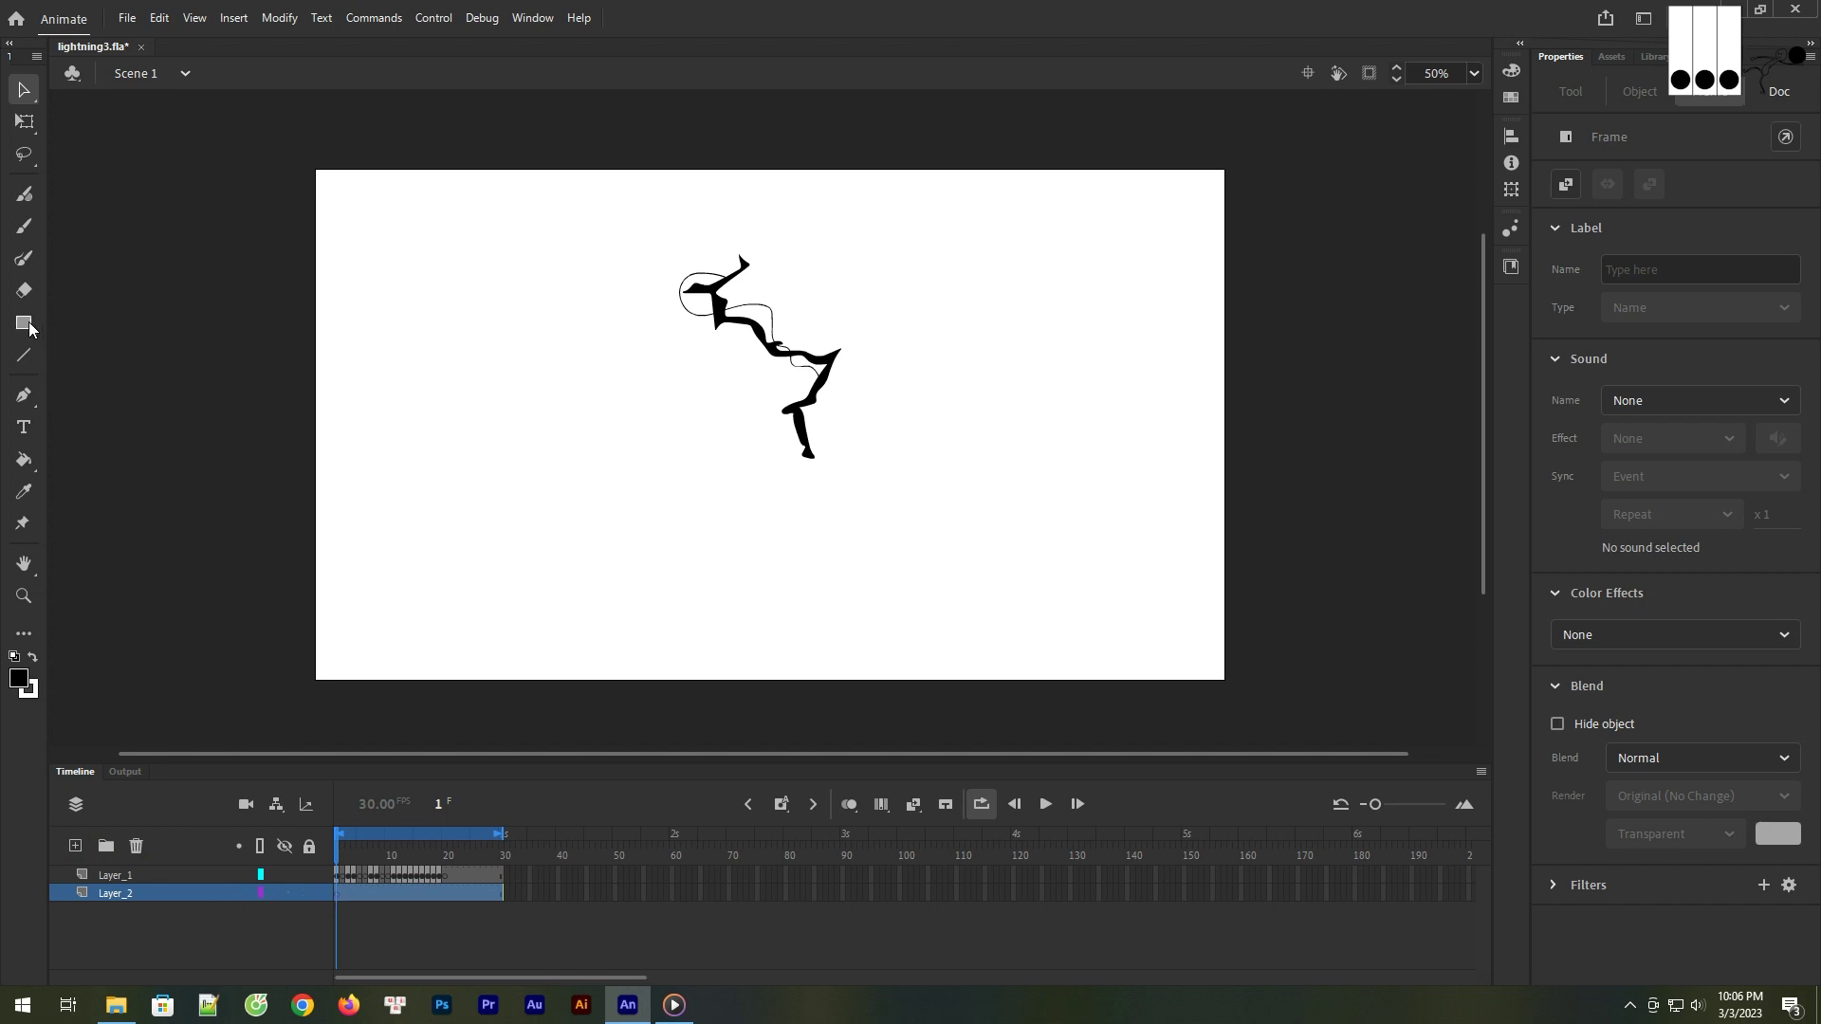
- Set the stroke color to none and change the fill type to Radial gradient
{"action": "left_click", "coordinate": [33, 696]}
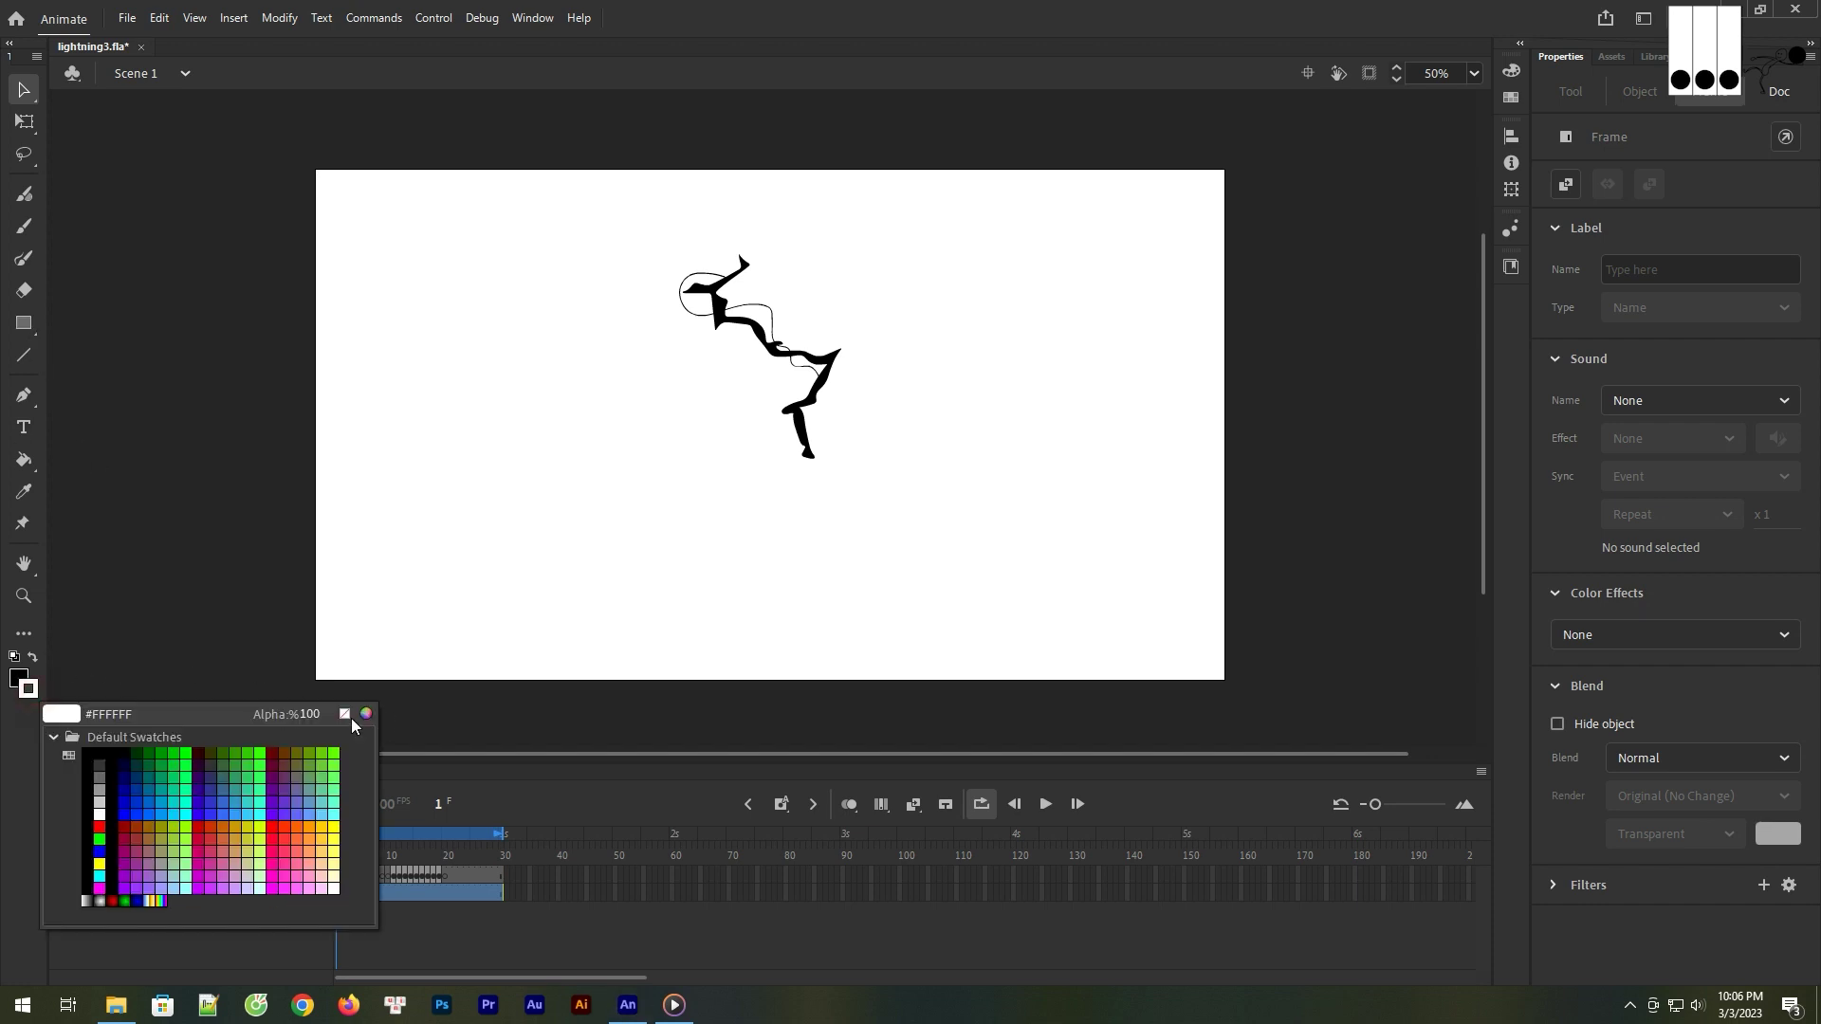
{"action": "left_click", "coordinate": [345, 714]}
{"action": "left_click", "coordinate": [17, 675]}
{"action": "left_click", "coordinate": [18, 679]}
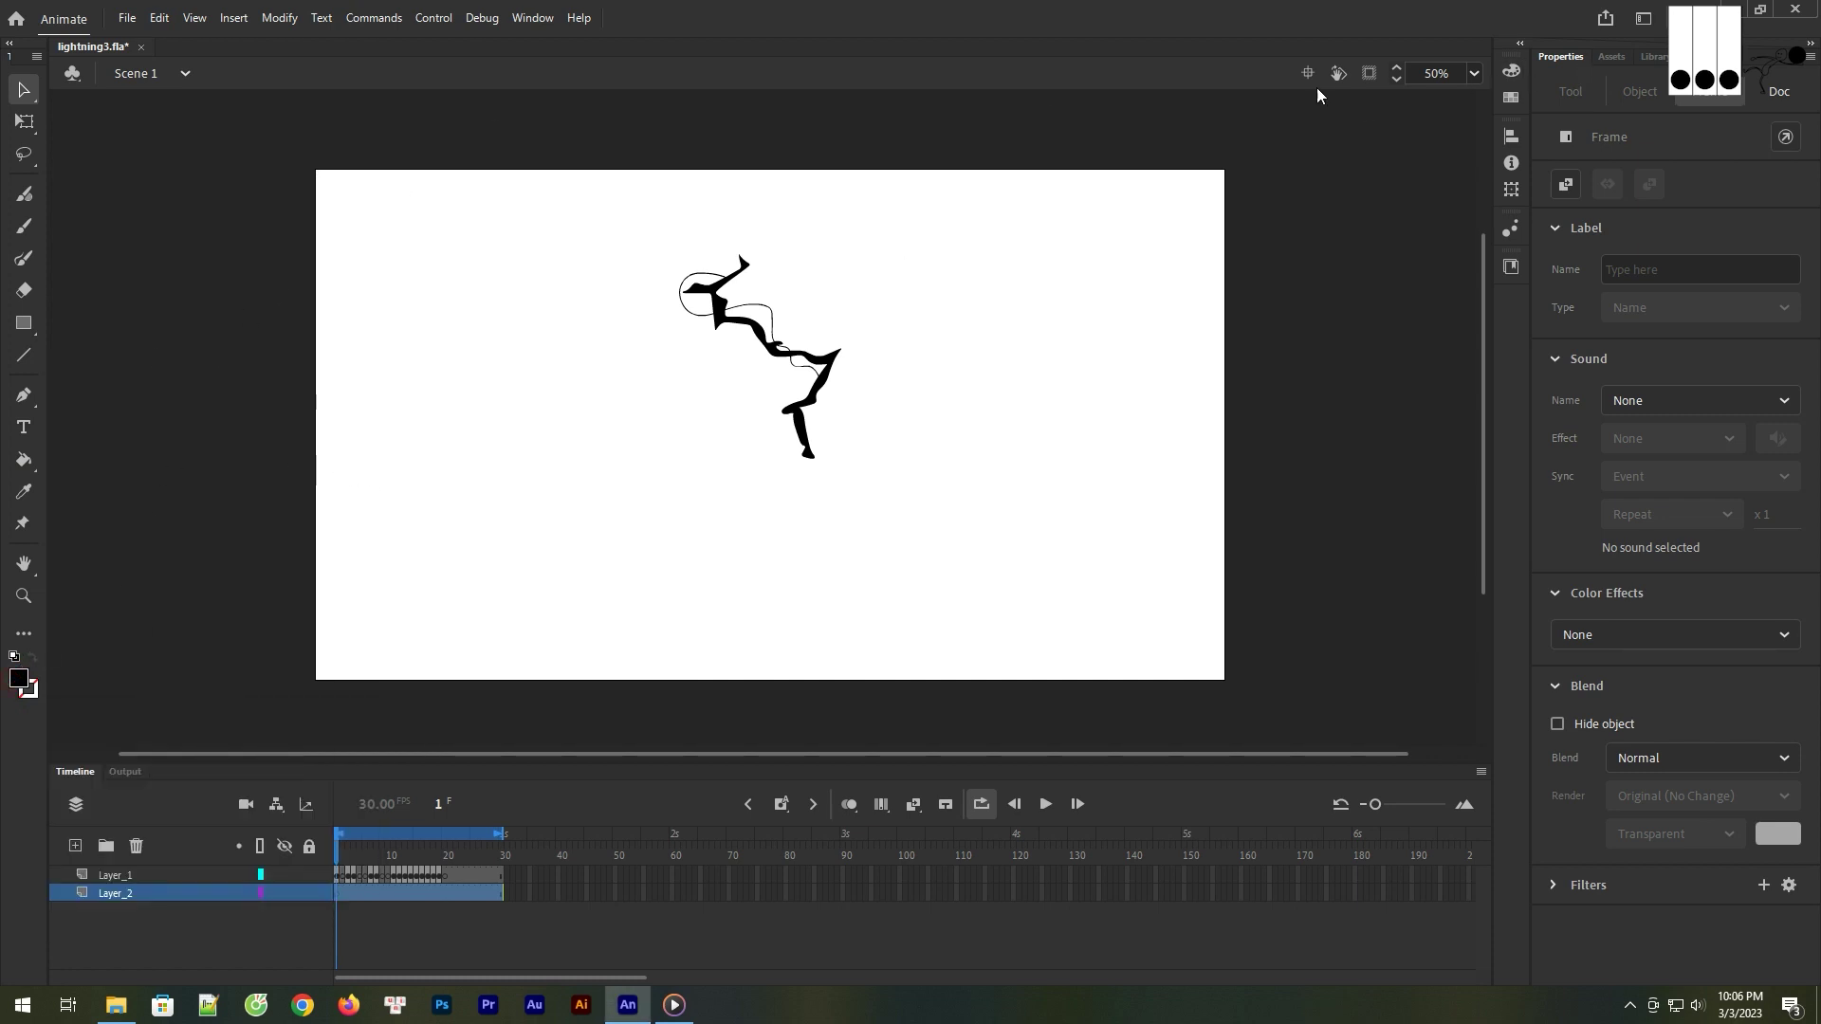
{"action": "left_click", "coordinate": [1512, 72]}
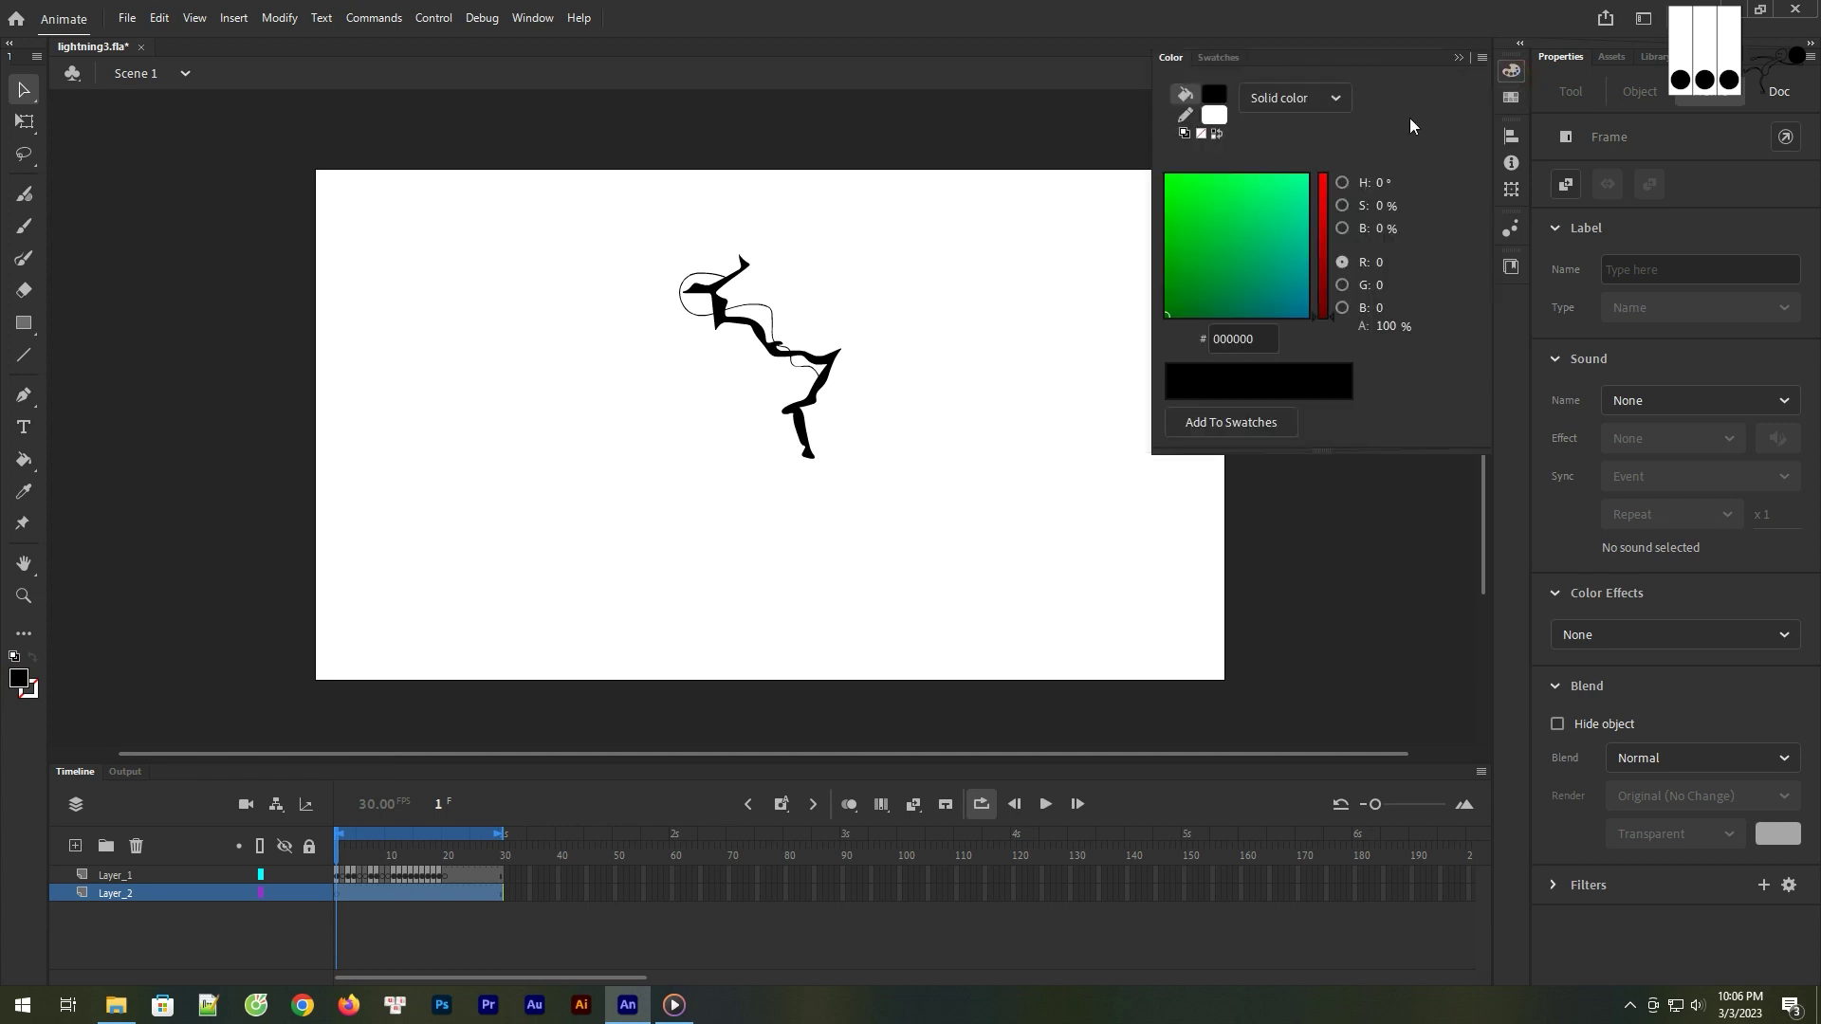
{"action": "left_click", "coordinate": [1323, 101]}
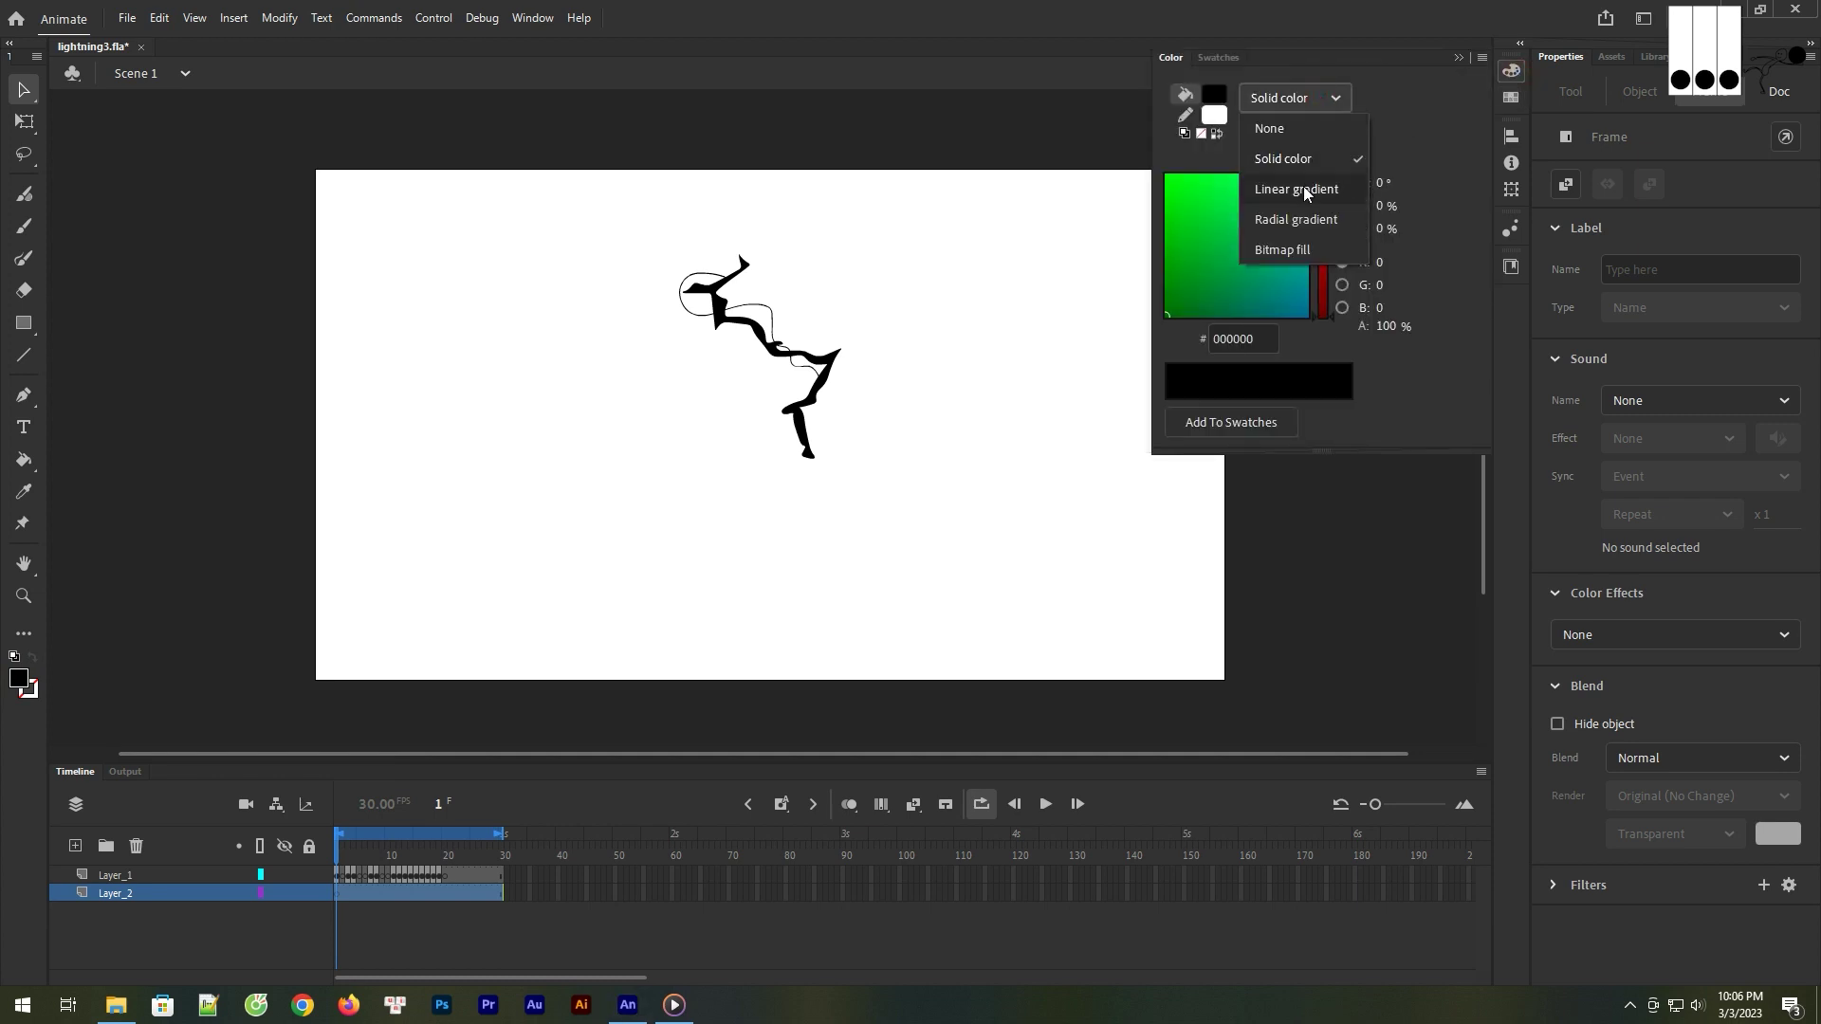
{"action": "left_click", "coordinate": [1297, 219]}
- Color the radial gradient from dark violet 26182D at its start to purple 660099 at its end
{"action": "left_click", "coordinate": [1169, 399]}
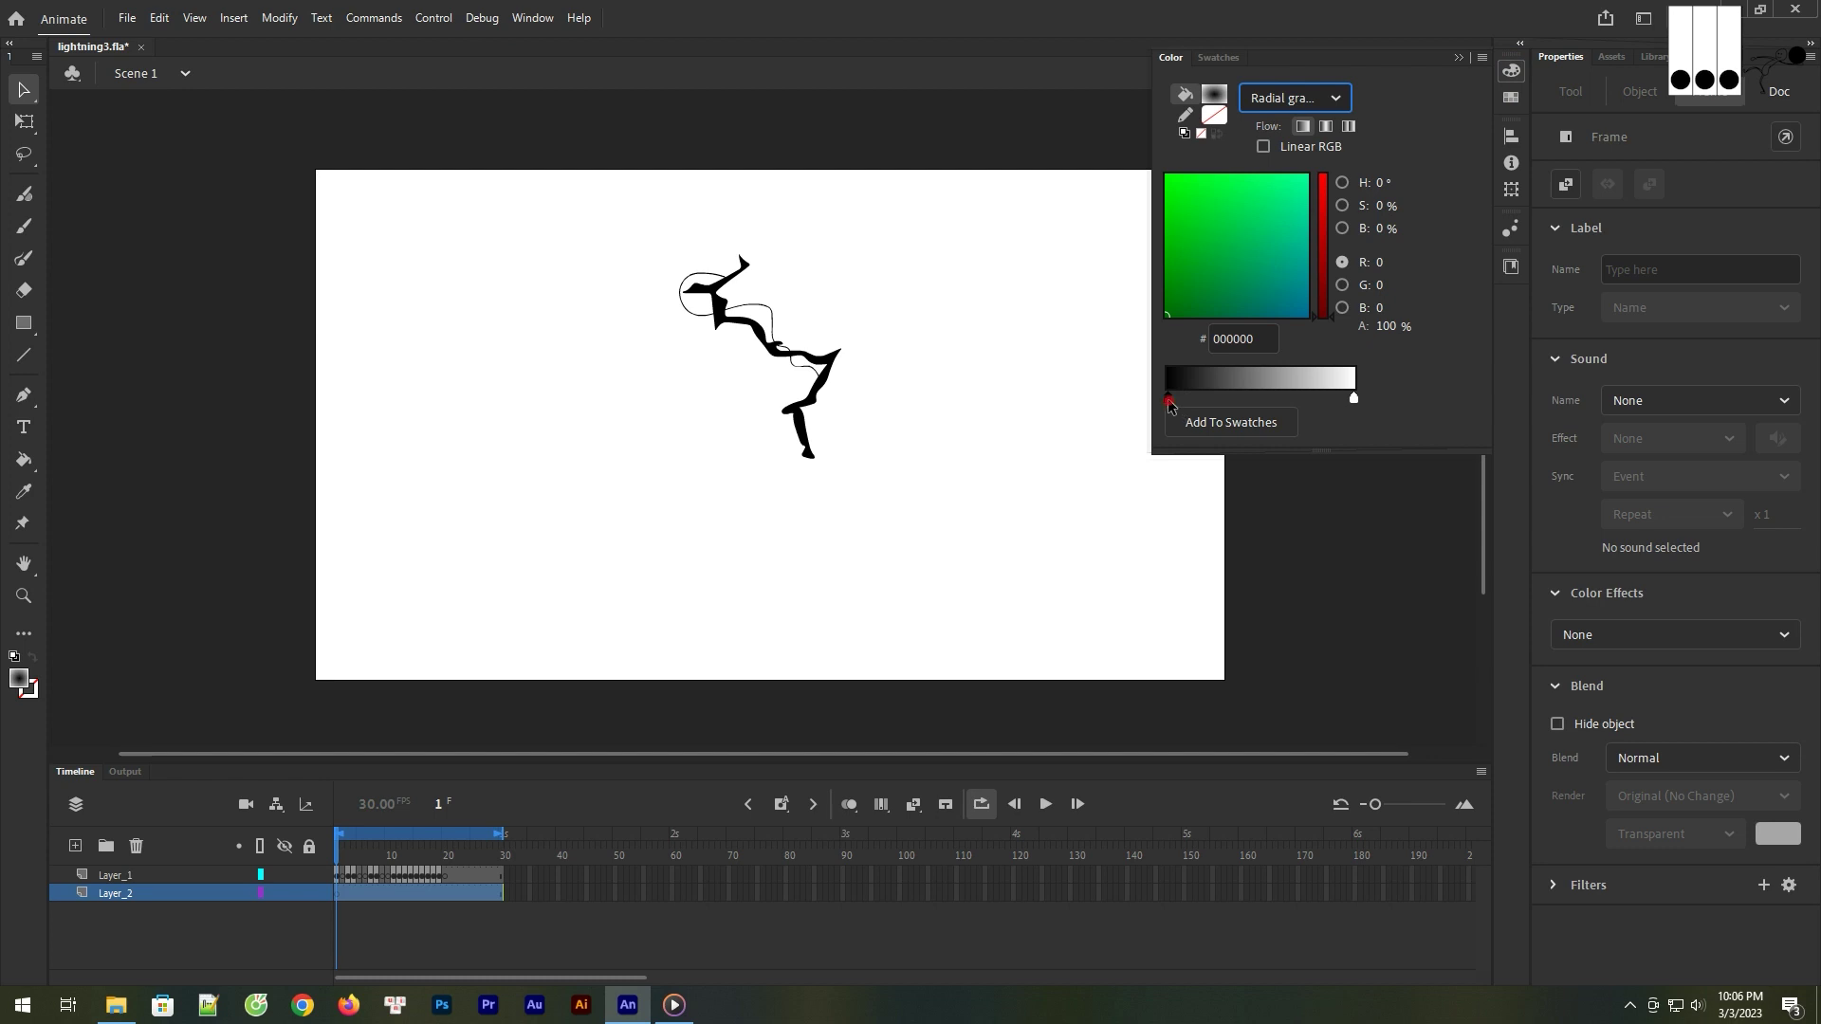
{"action": "left_click", "coordinate": [1170, 400]}
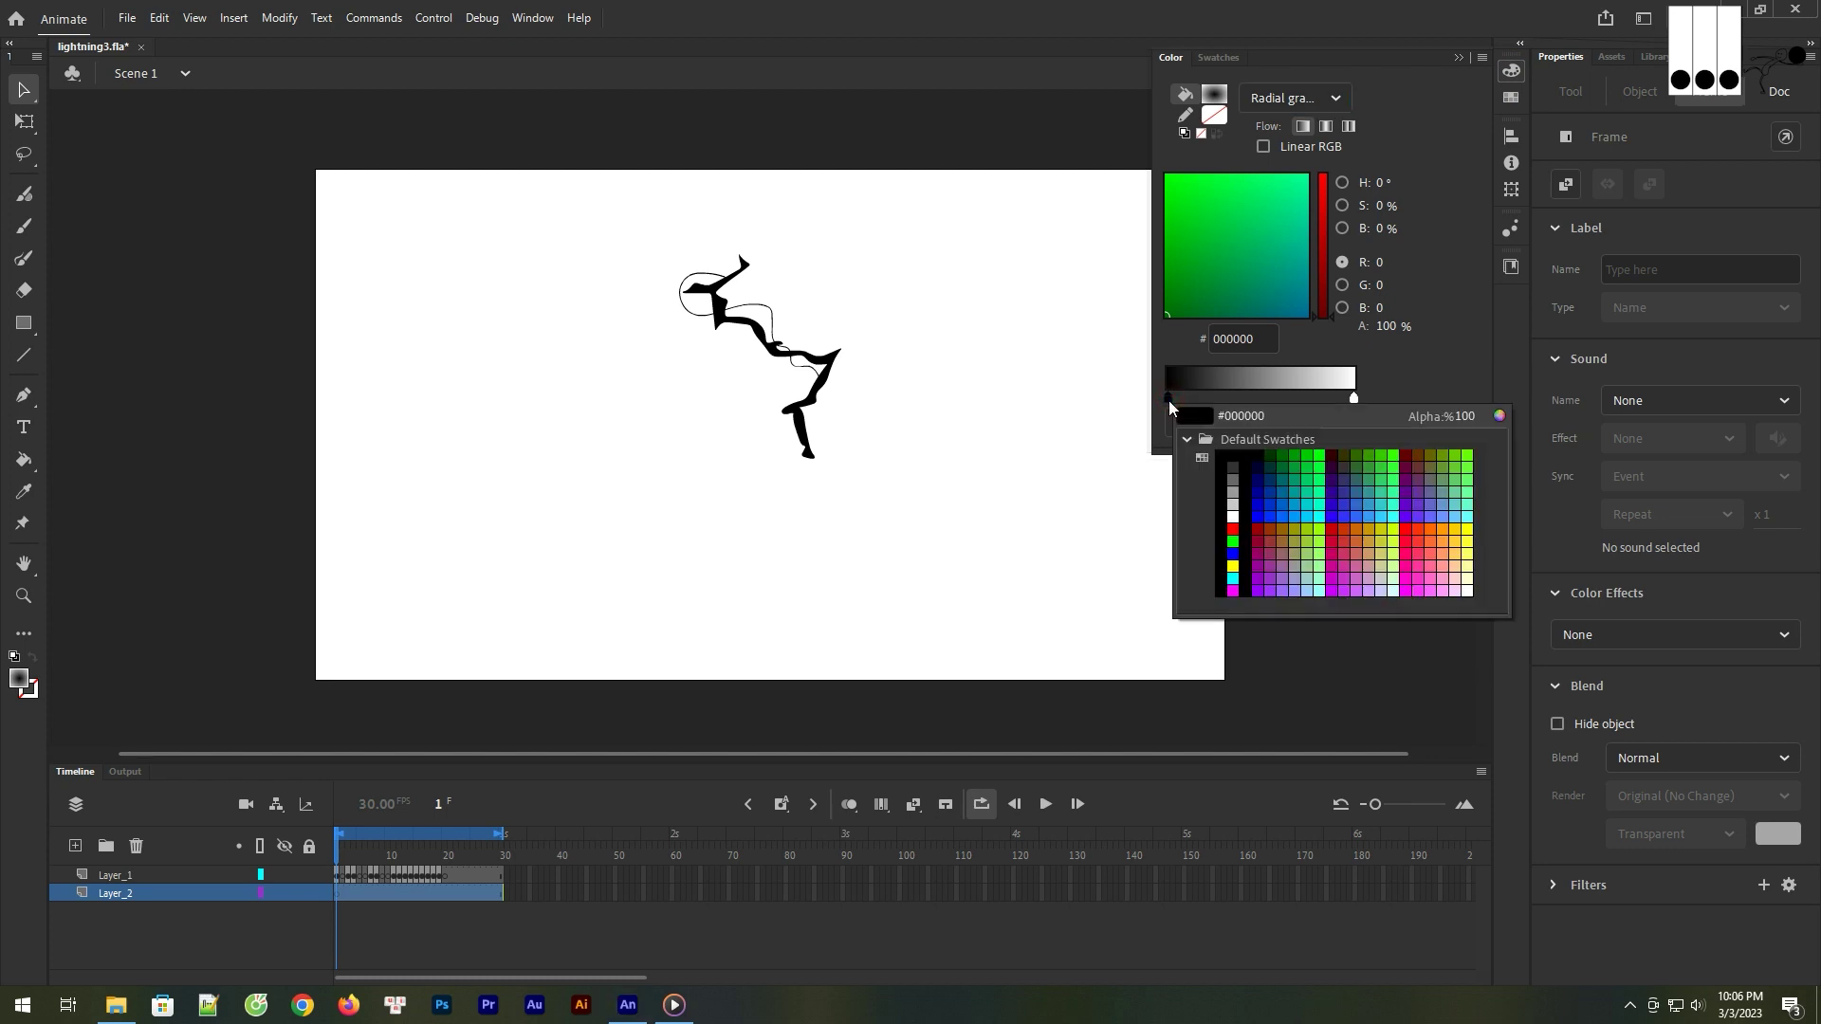
{"action": "left_click", "coordinate": [1415, 490]}
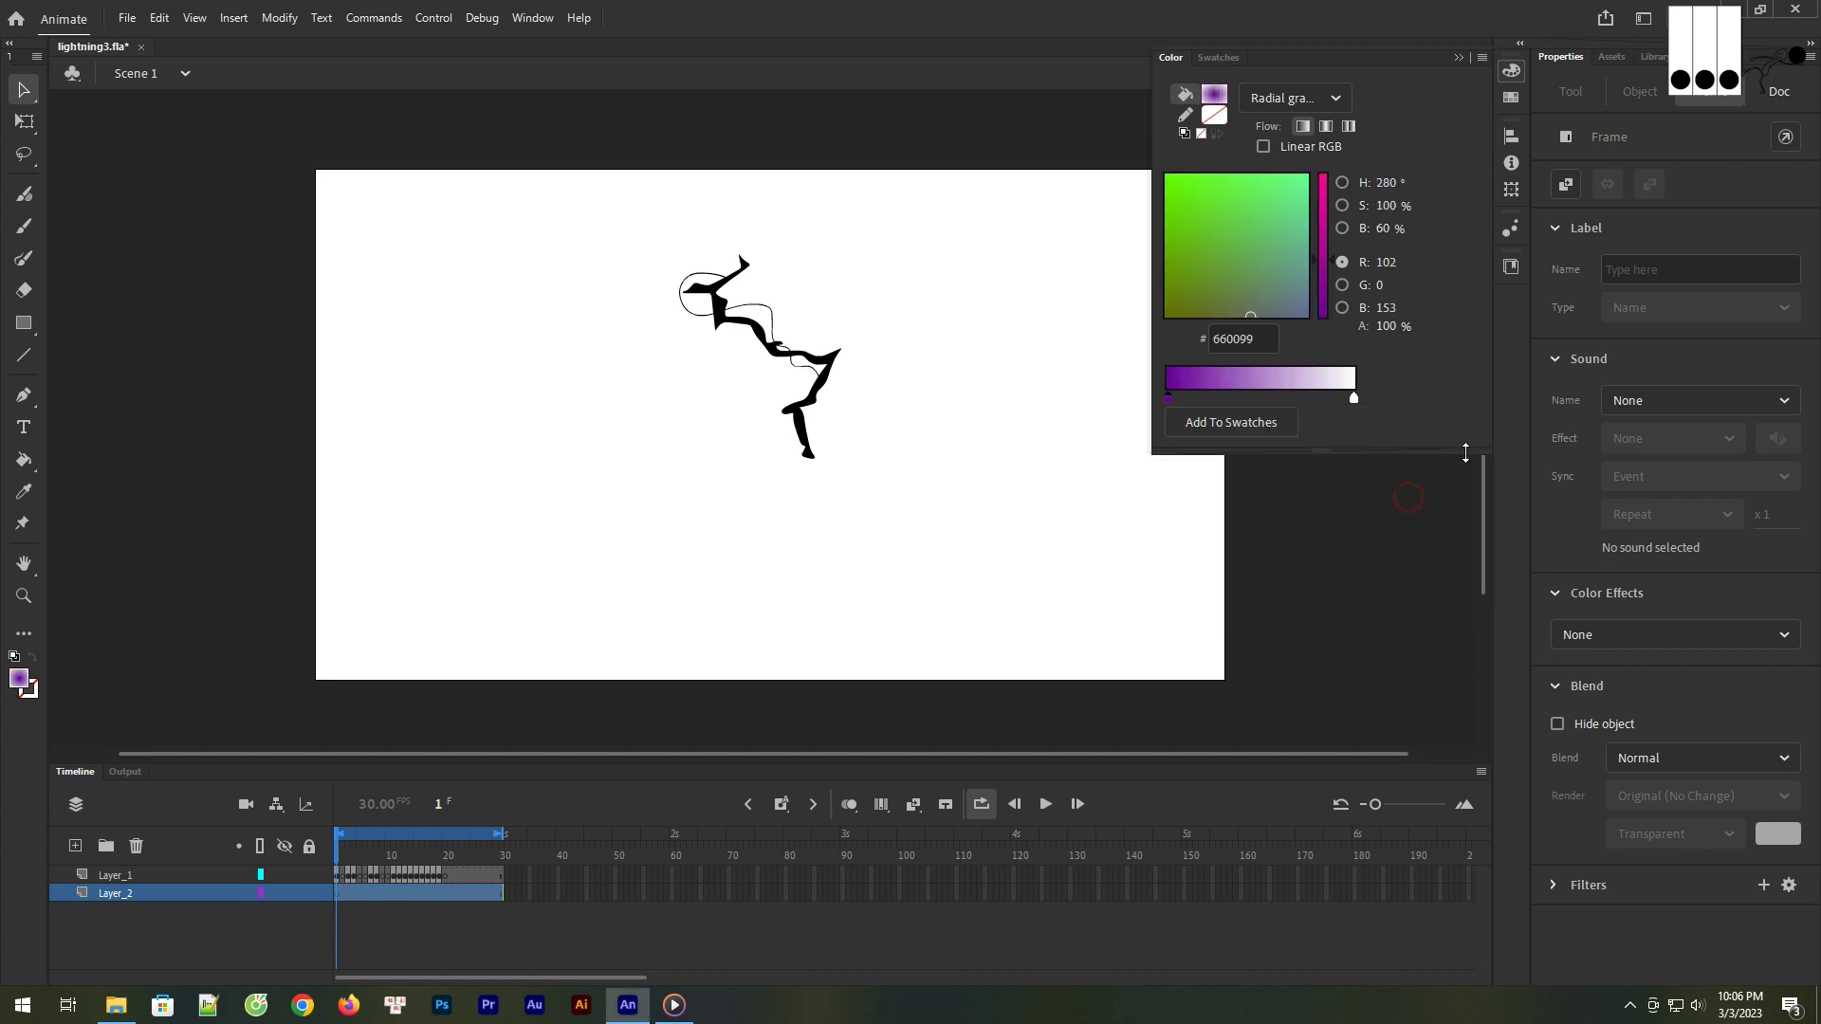
{"action": "left_click", "coordinate": [1169, 400]}
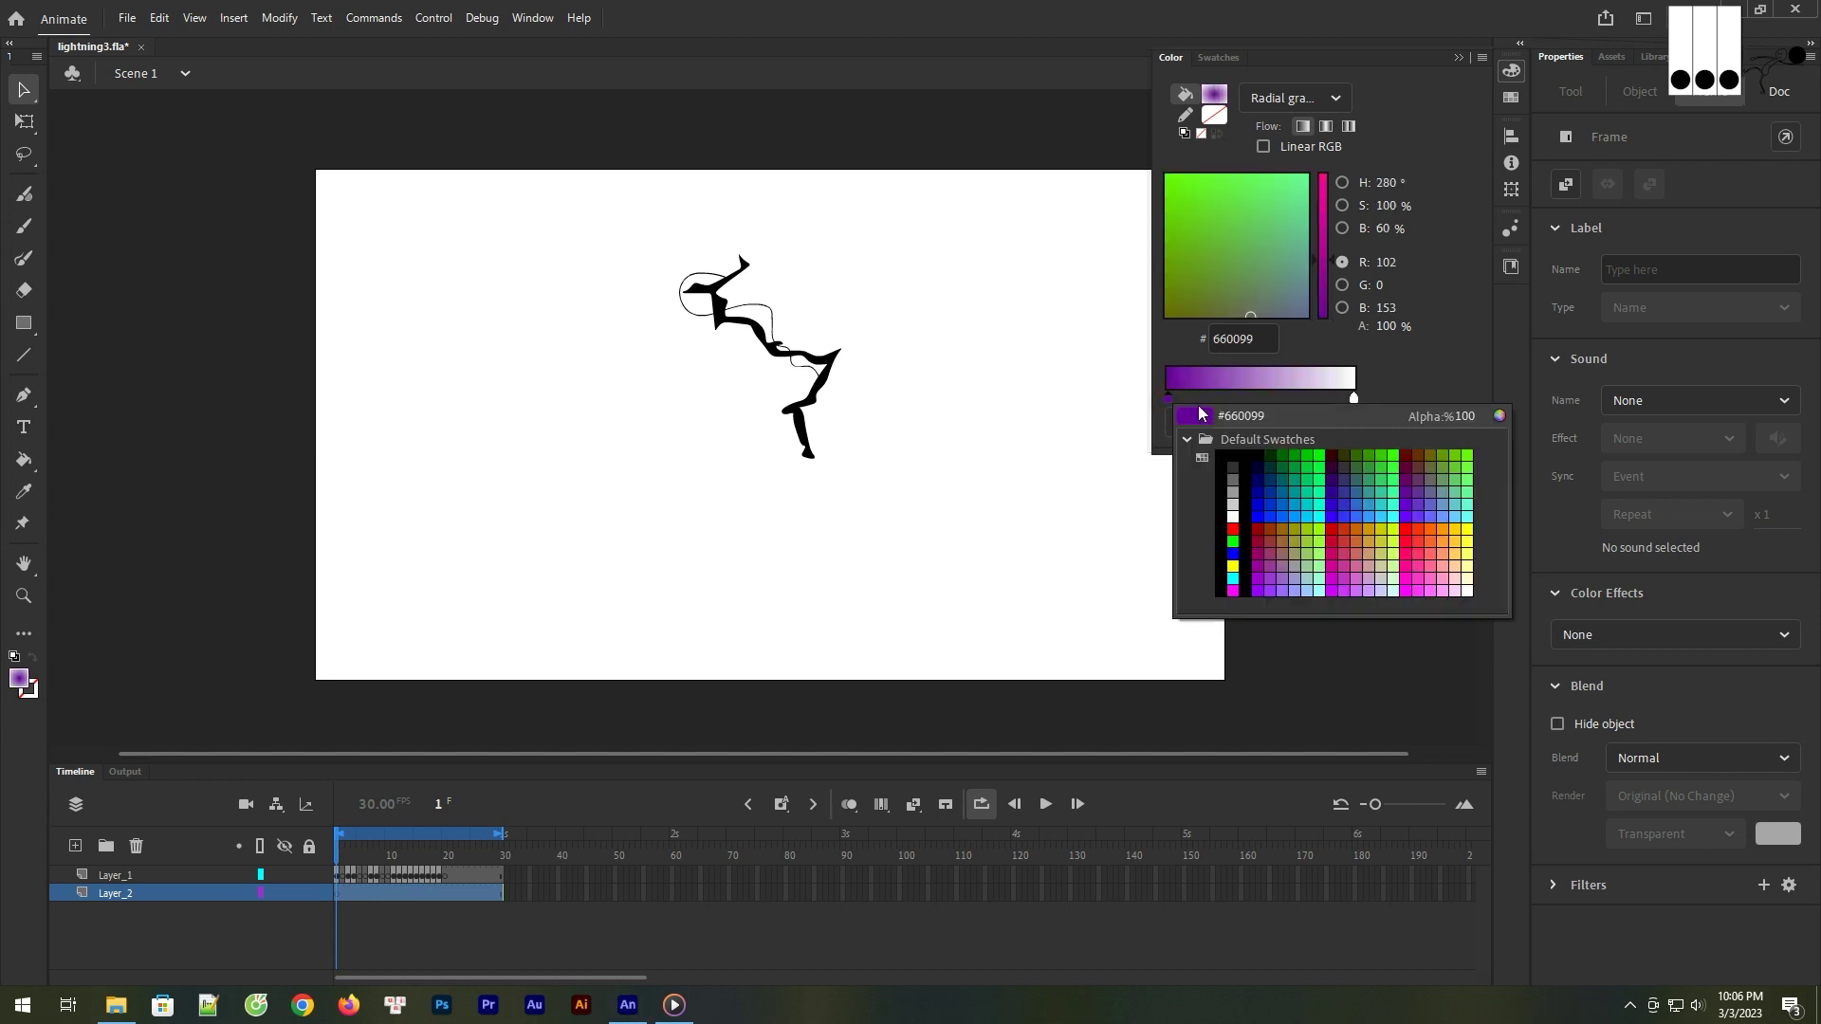
{"action": "left_click", "coordinate": [1502, 418]}
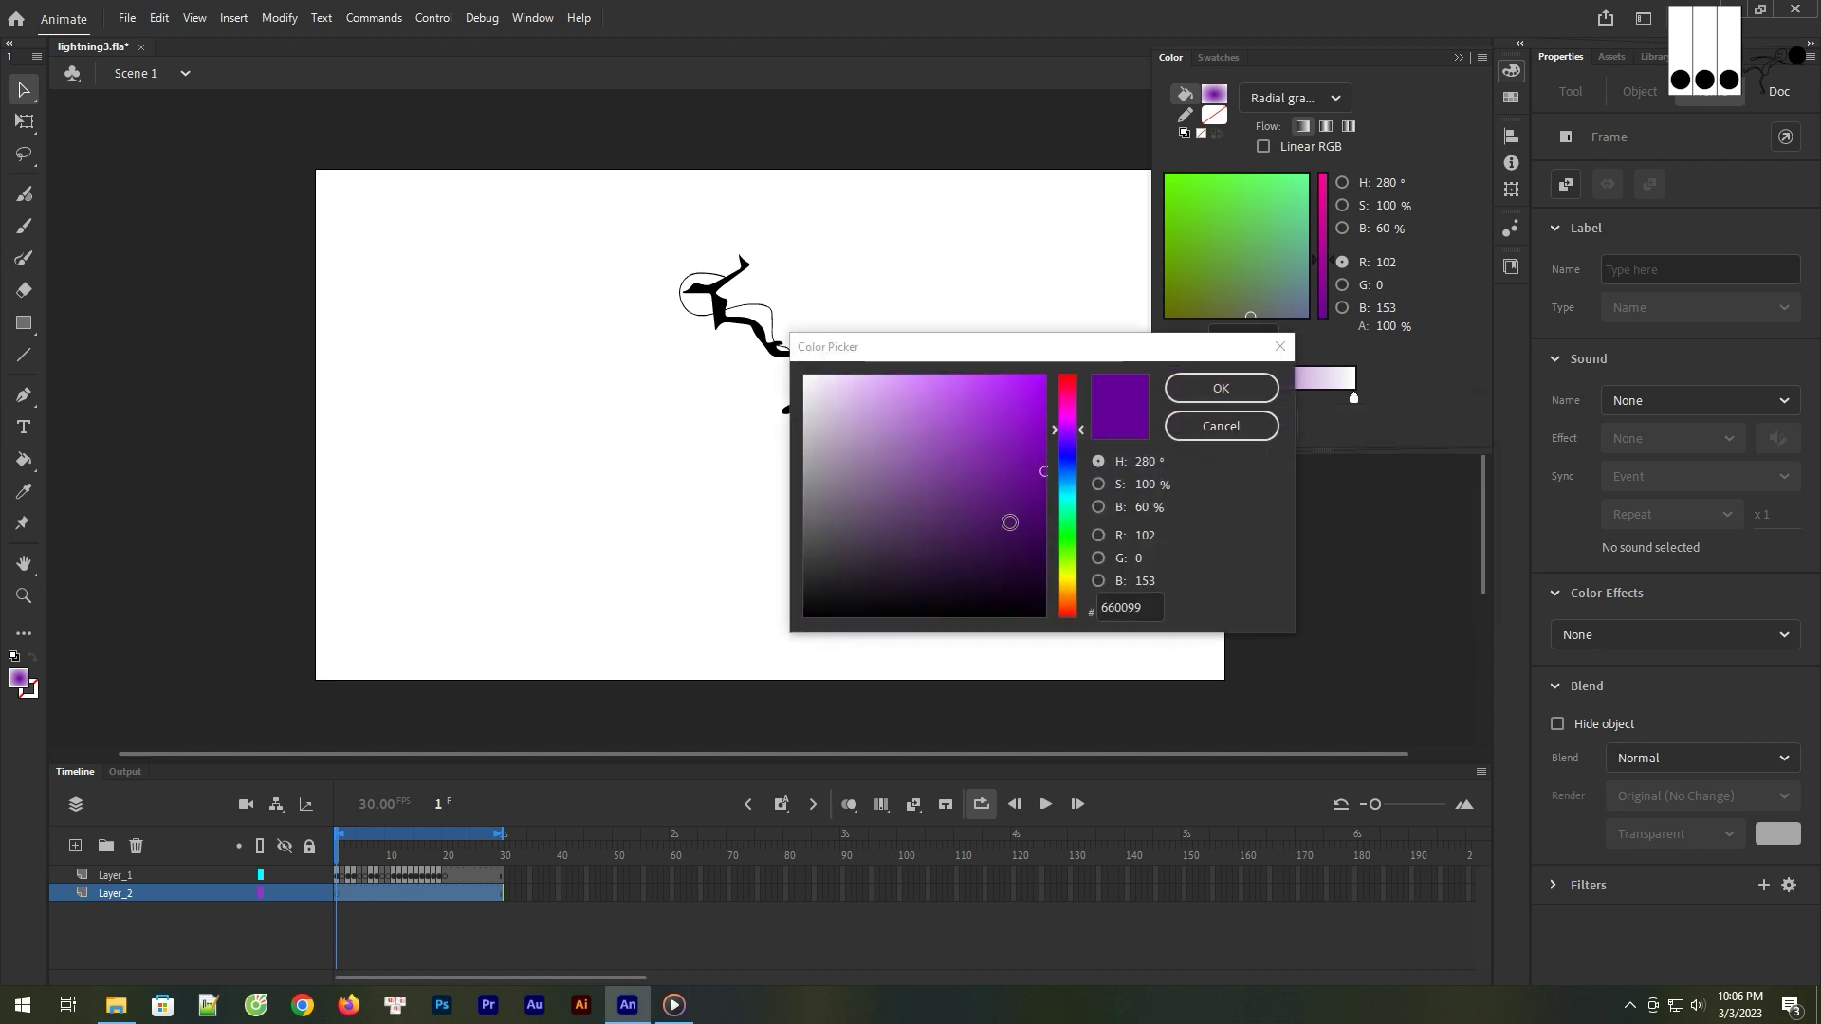
{"action": "left_click", "coordinate": [957, 563]}
{"action": "left_click", "coordinate": [916, 574]}
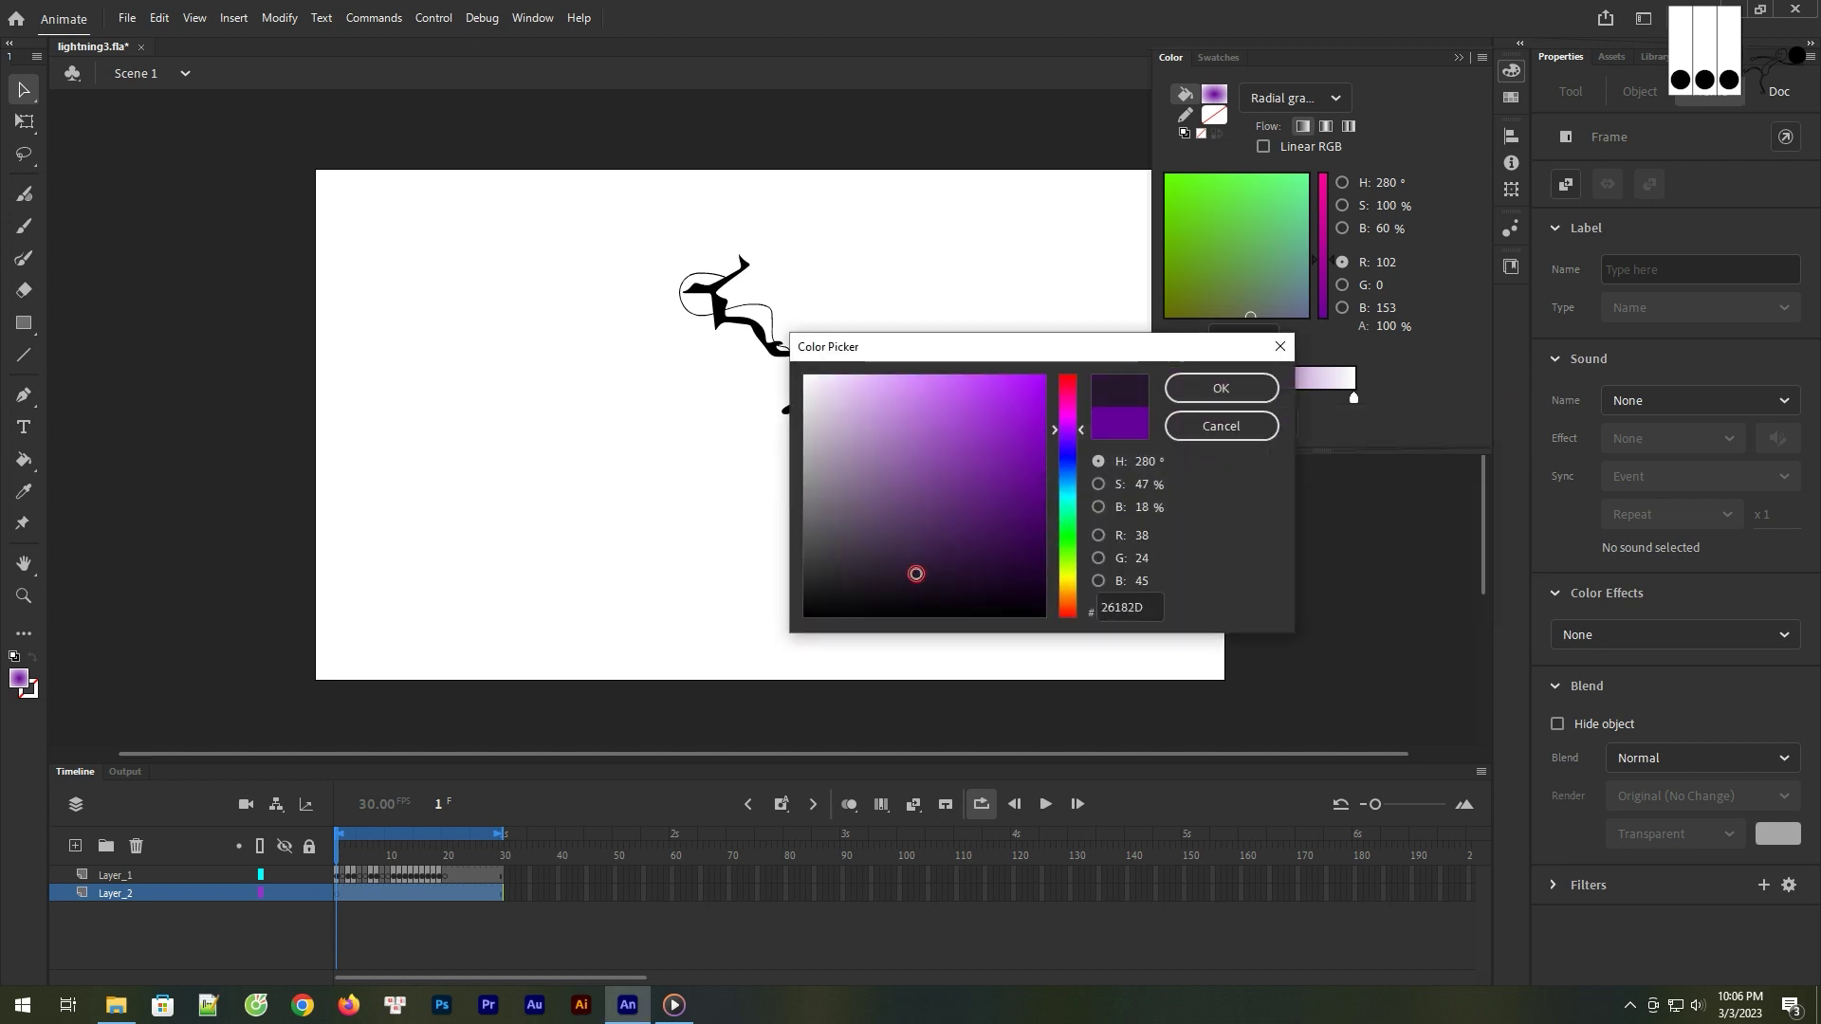
{"action": "left_click", "coordinate": [1196, 400]}
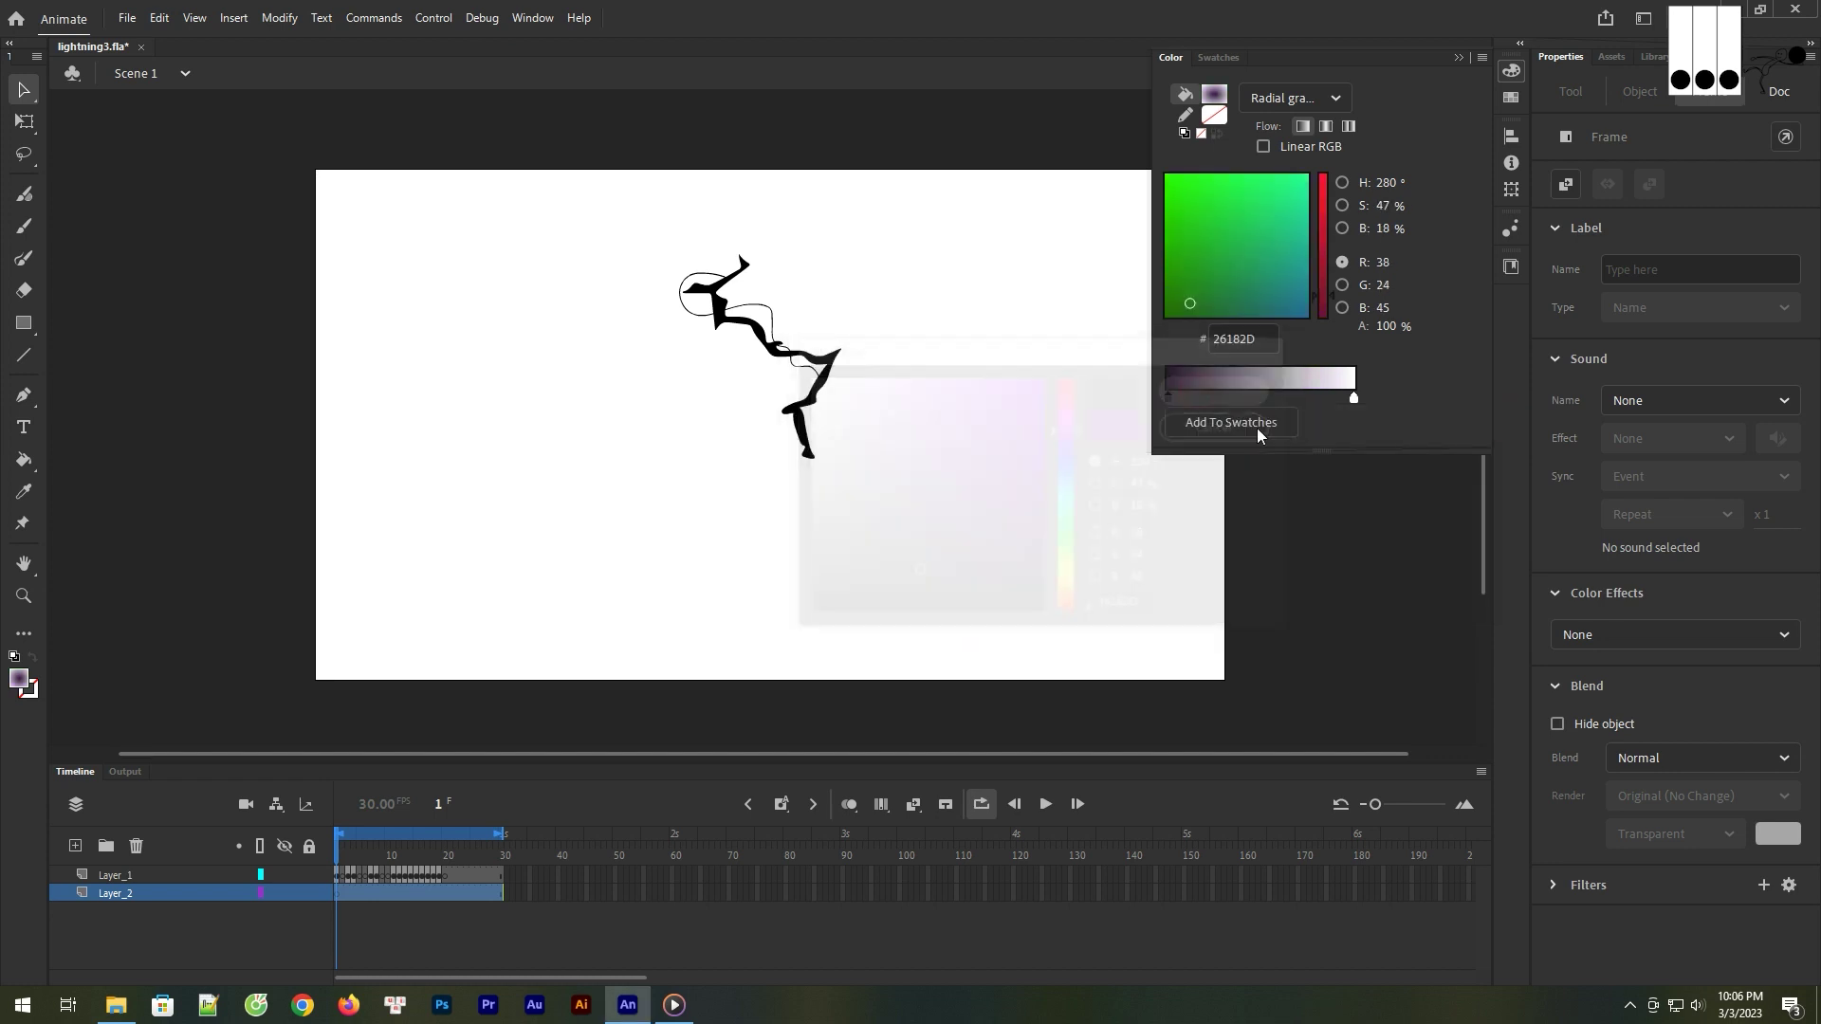
{"action": "left_click", "coordinate": [1353, 400]}
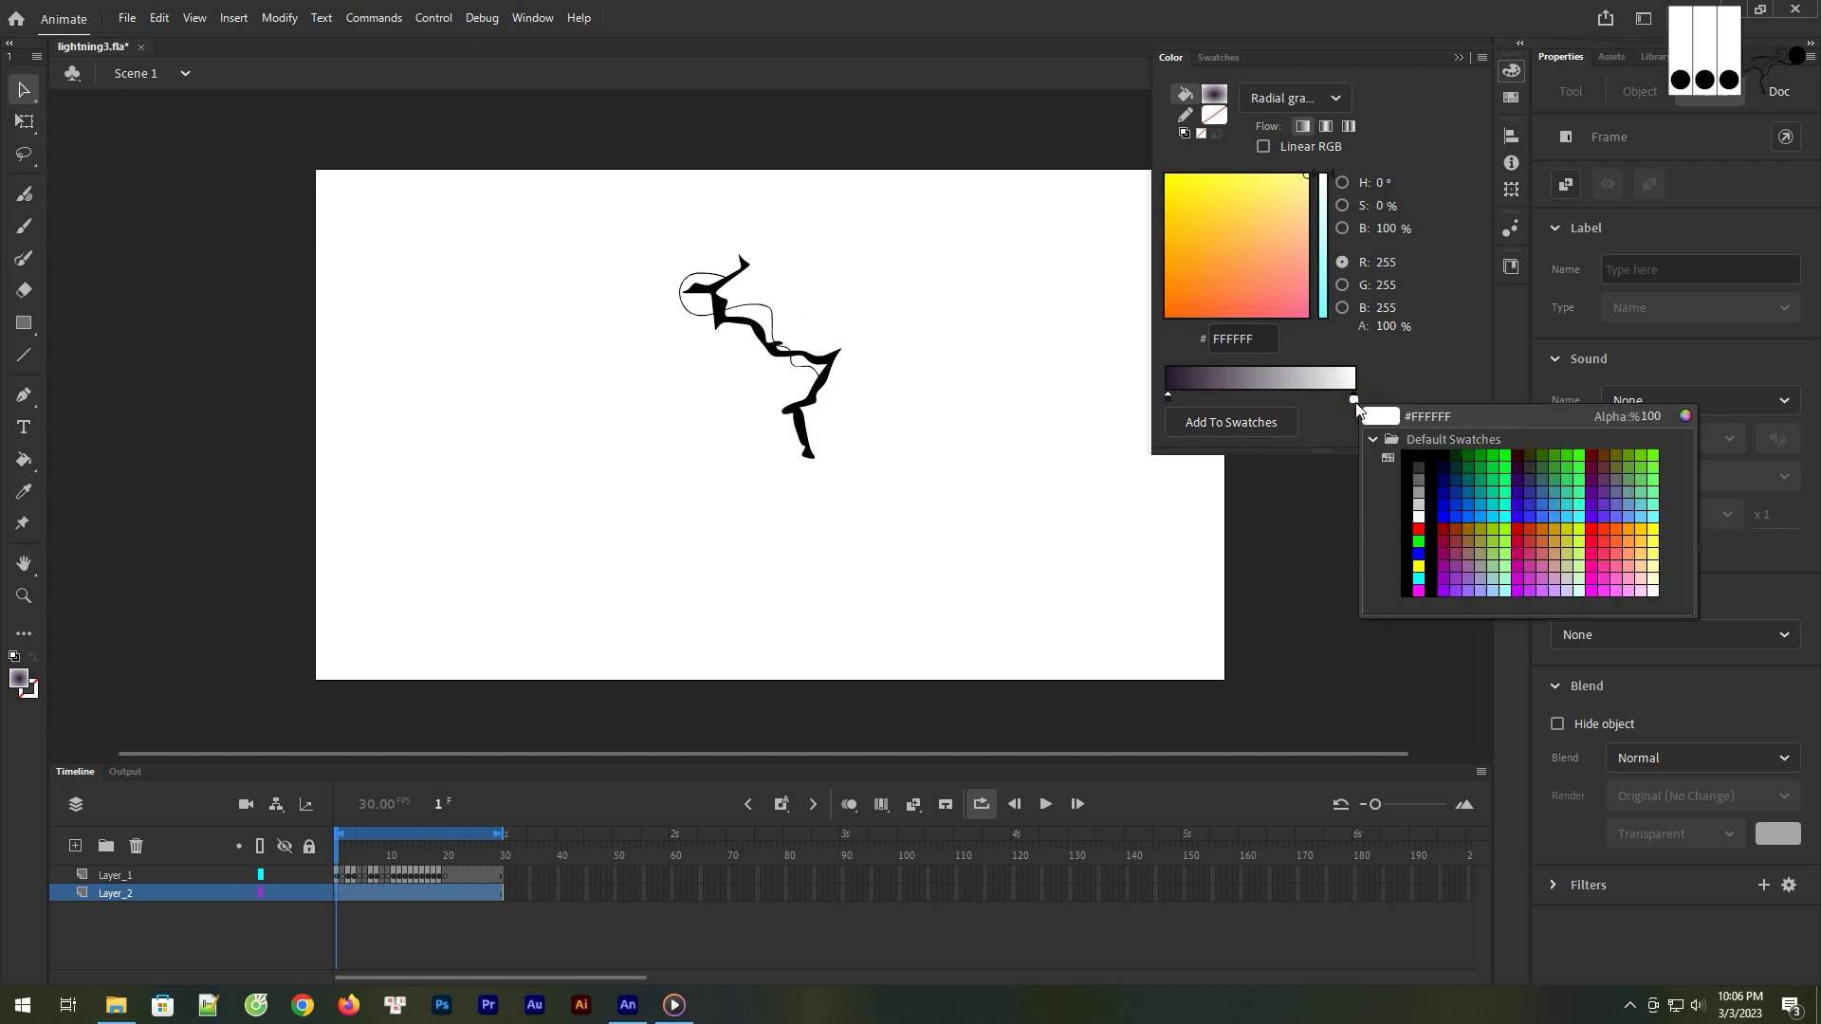
{"action": "left_click", "coordinate": [1592, 497]}
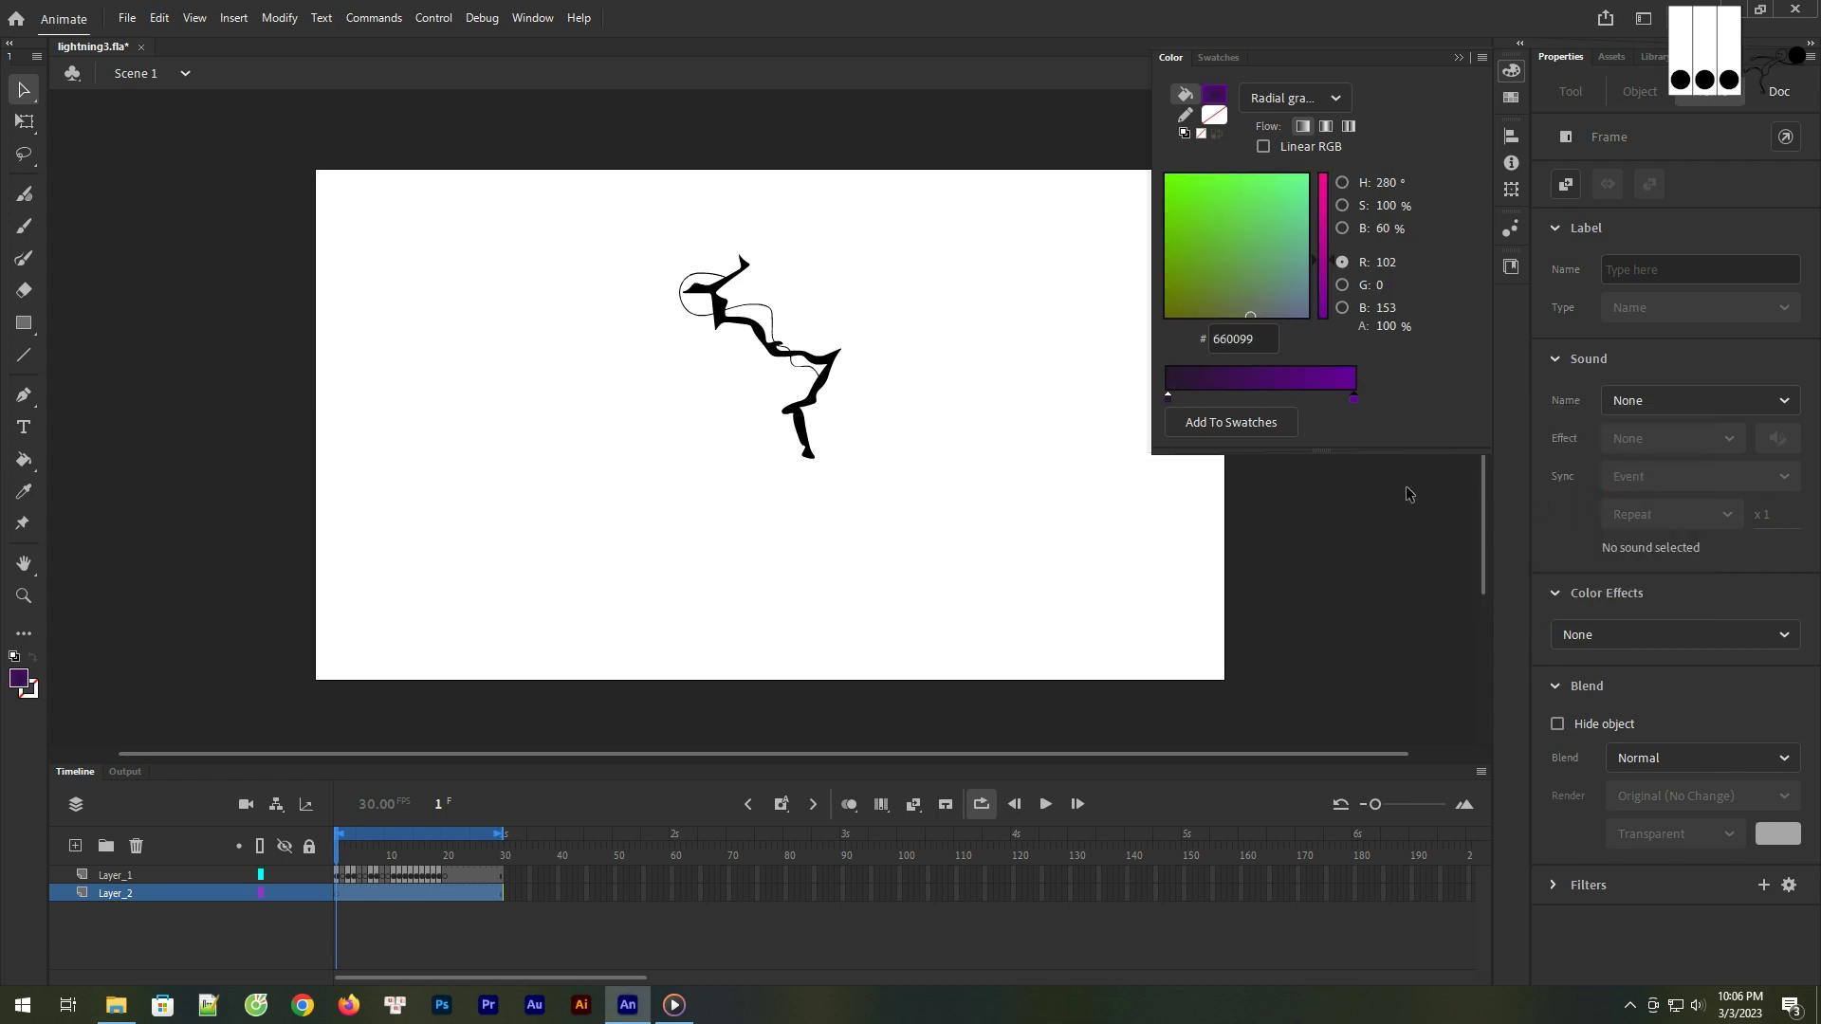
{"action": "left_click", "coordinate": [1547, 320]}
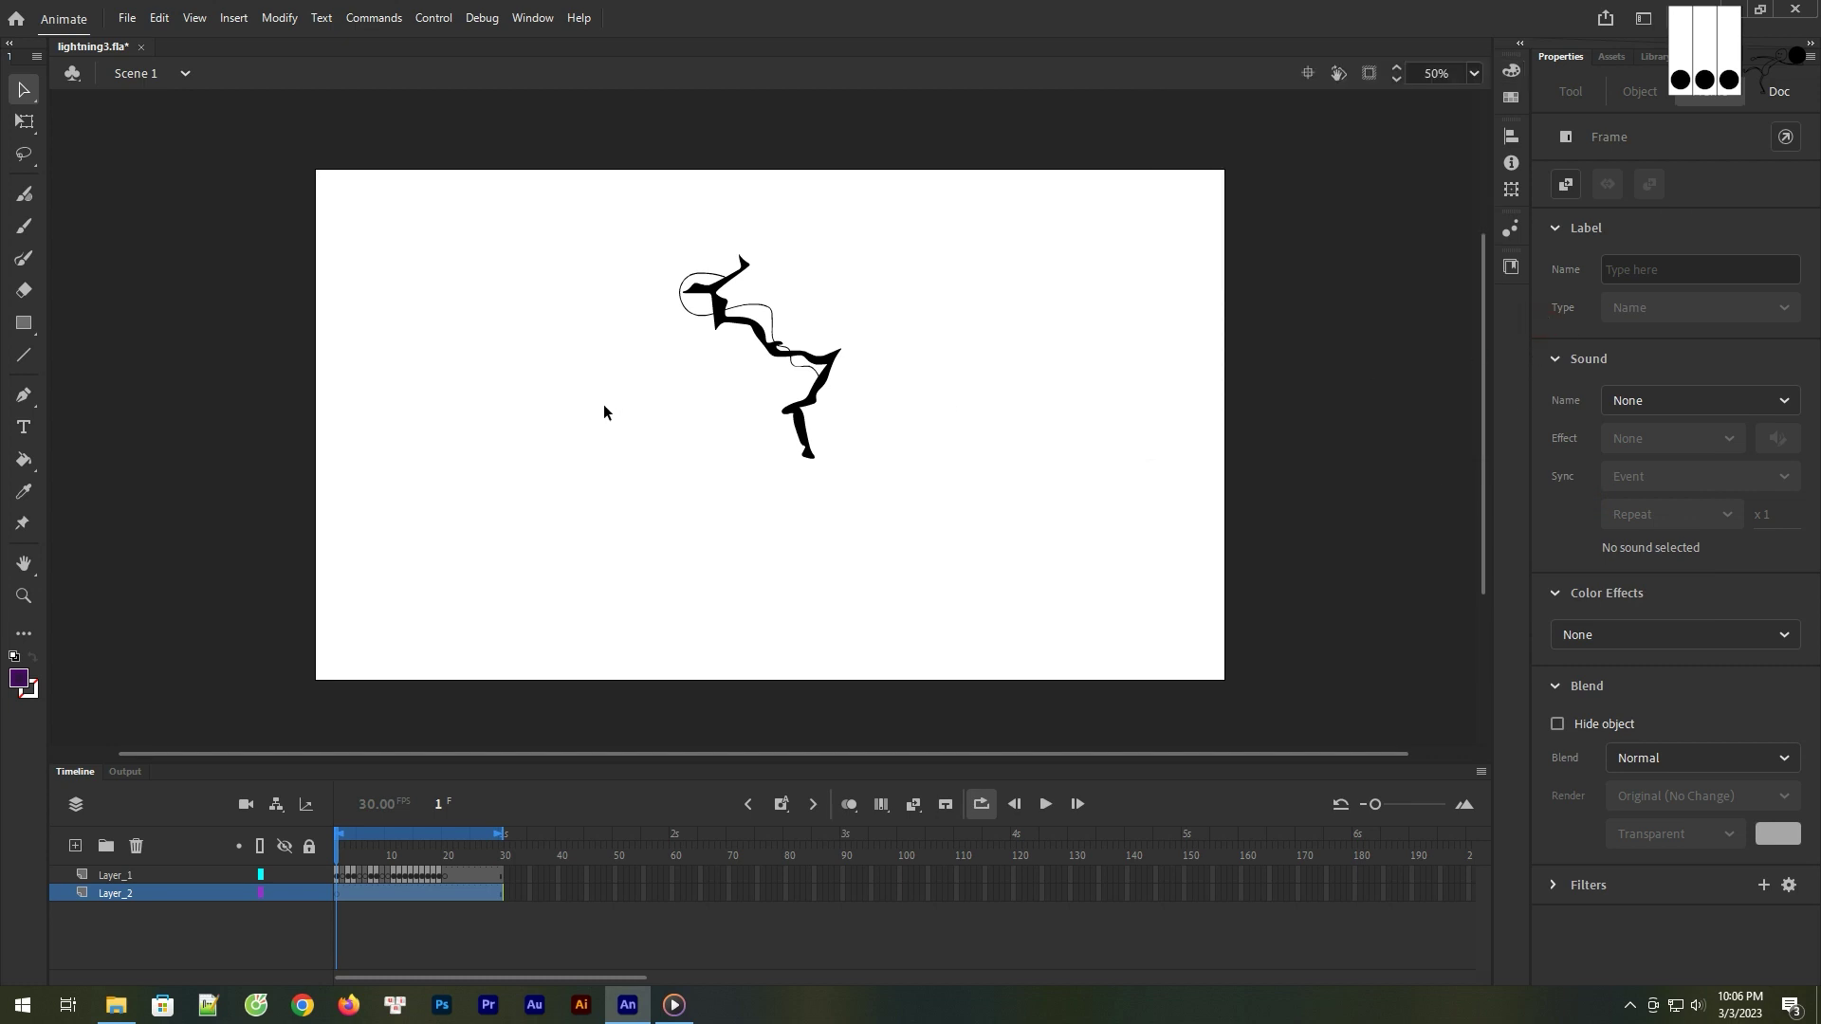
- Draw a gradient-filled rectangle about 974 × 606 px on Layer_2, behind the lightning
{"action": "key", "text": "r"}
{"action": "left_click_drag", "start_coordinate": [434, 266], "coordinate": [899, 552]}
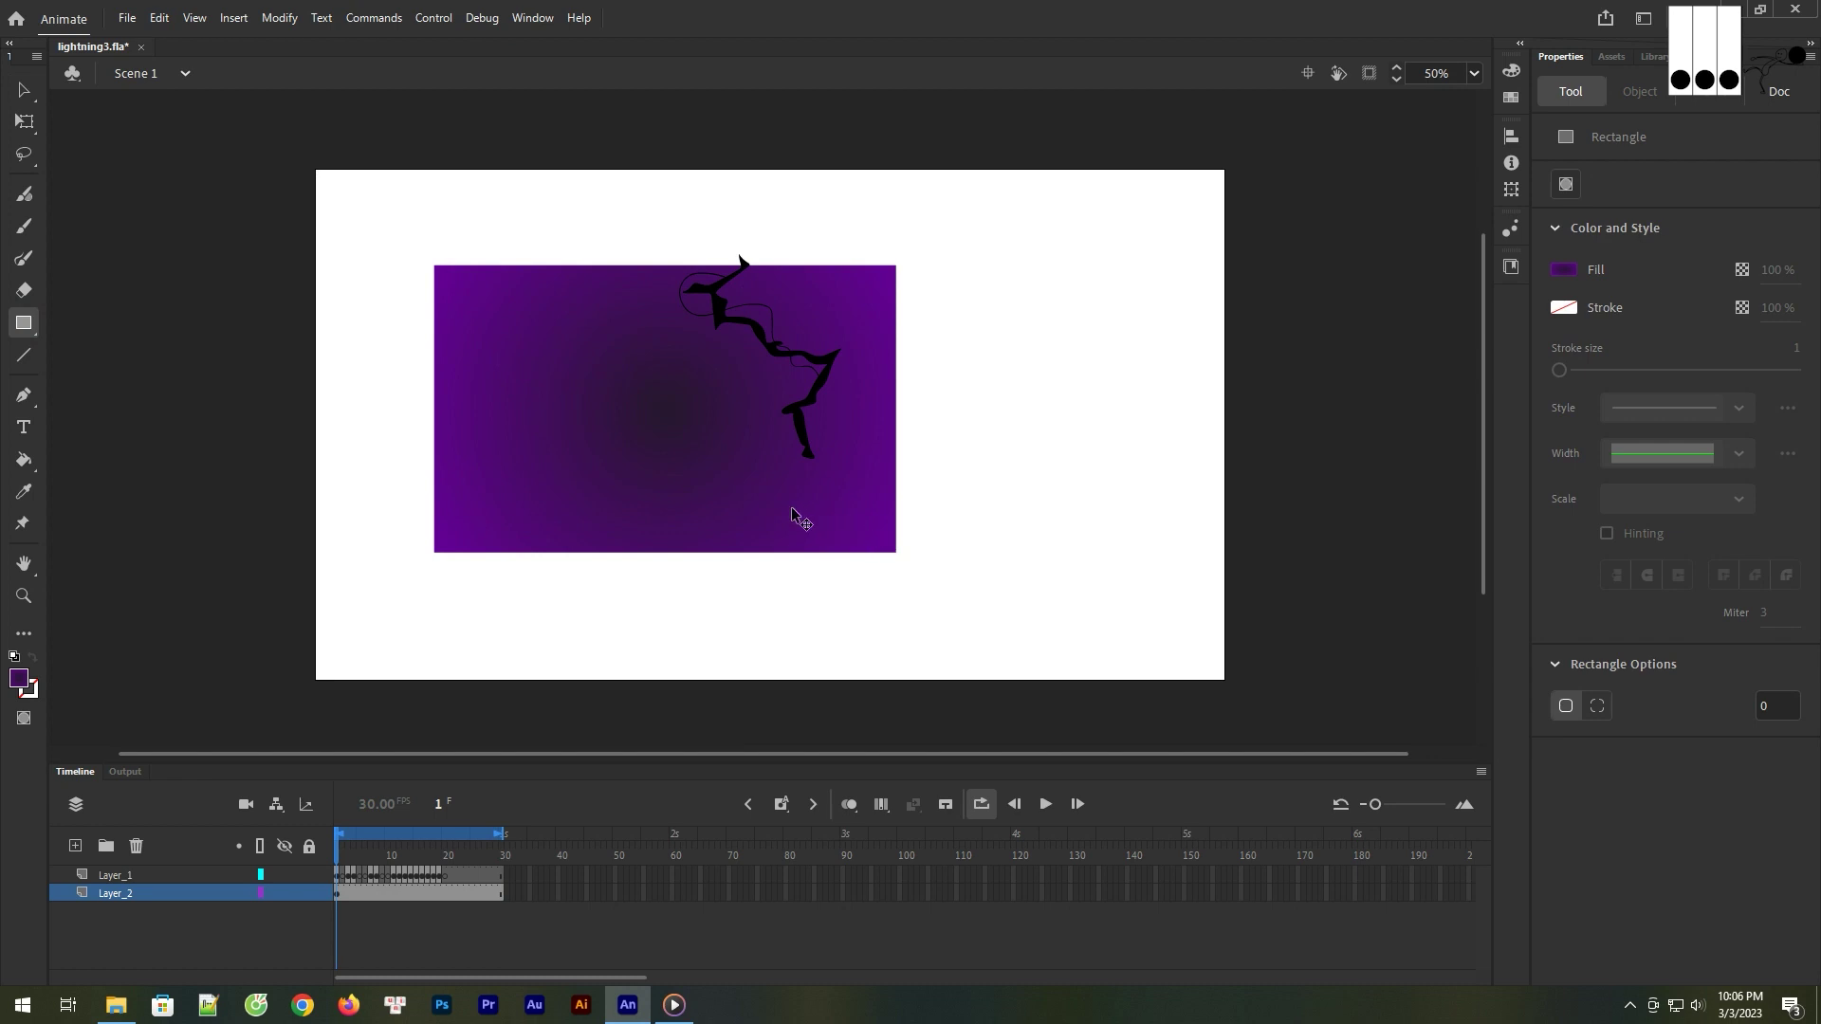
{"action": "key", "text": "v"}
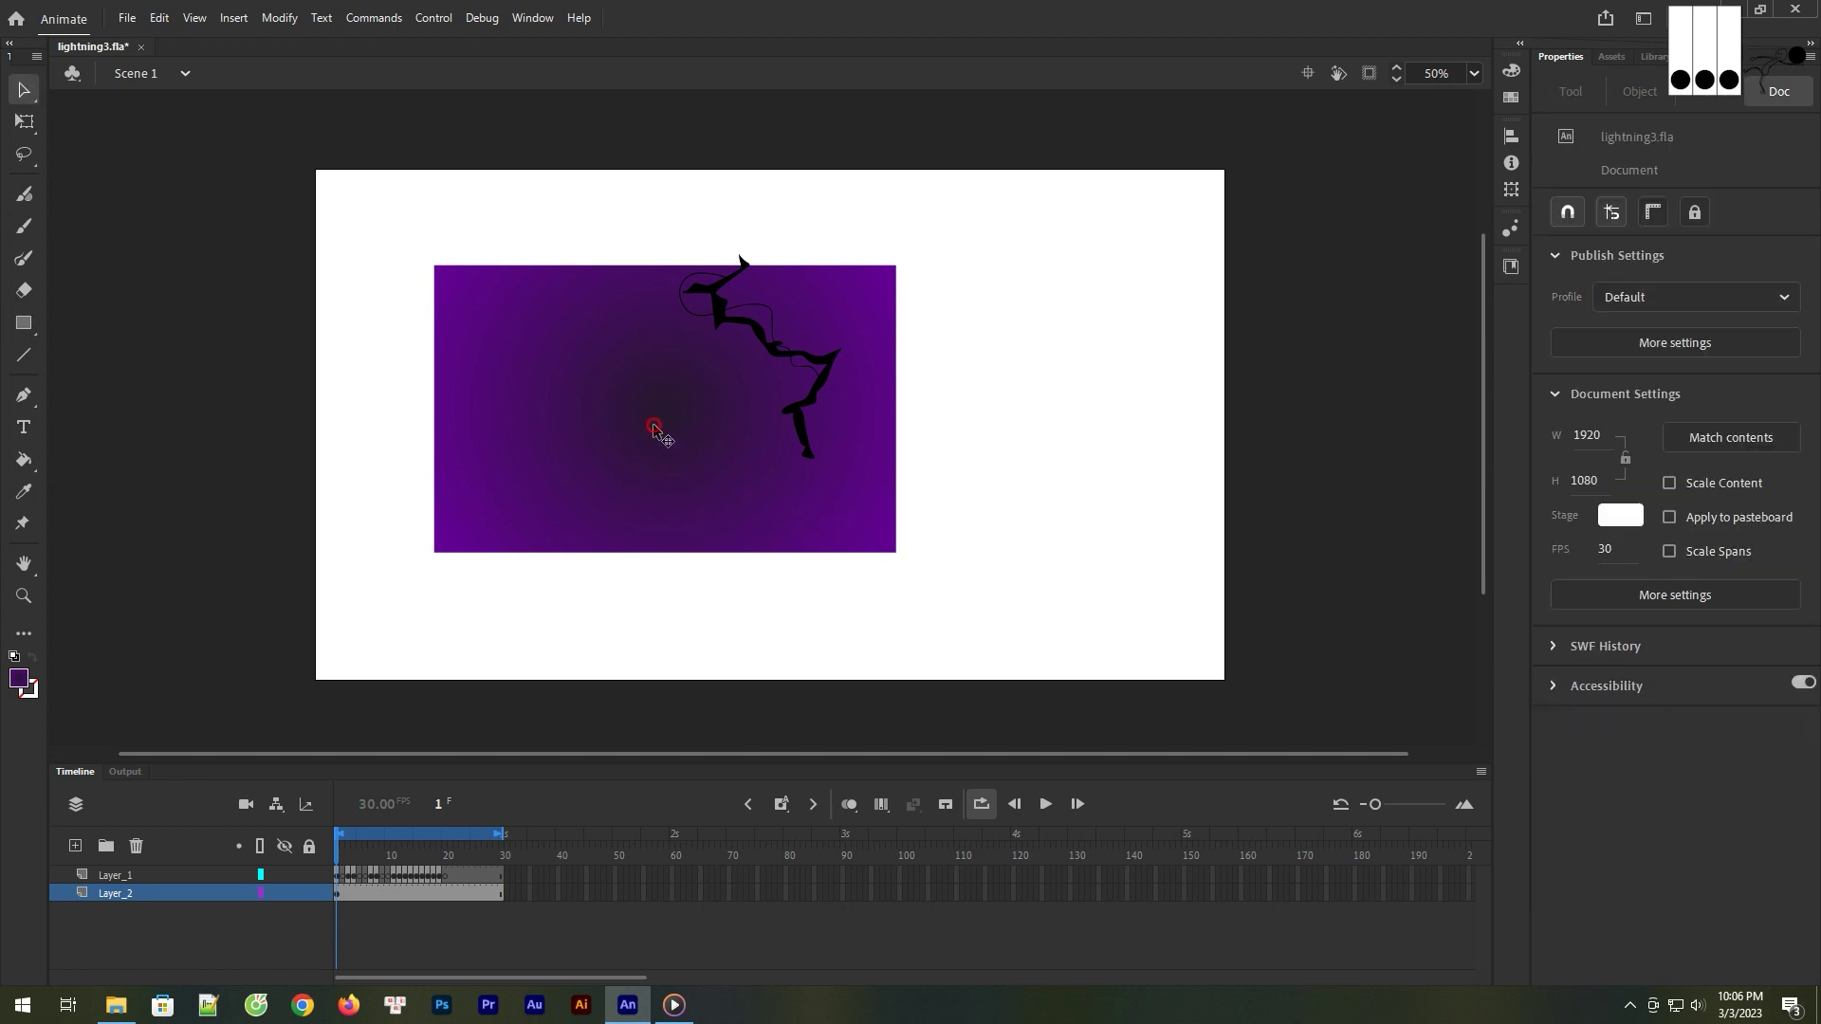
- Reverse the rectangle's radial gradient so purple 660099 sits at the center and dark 26182D at the edges
{"action": "left_click", "coordinate": [657, 431]}
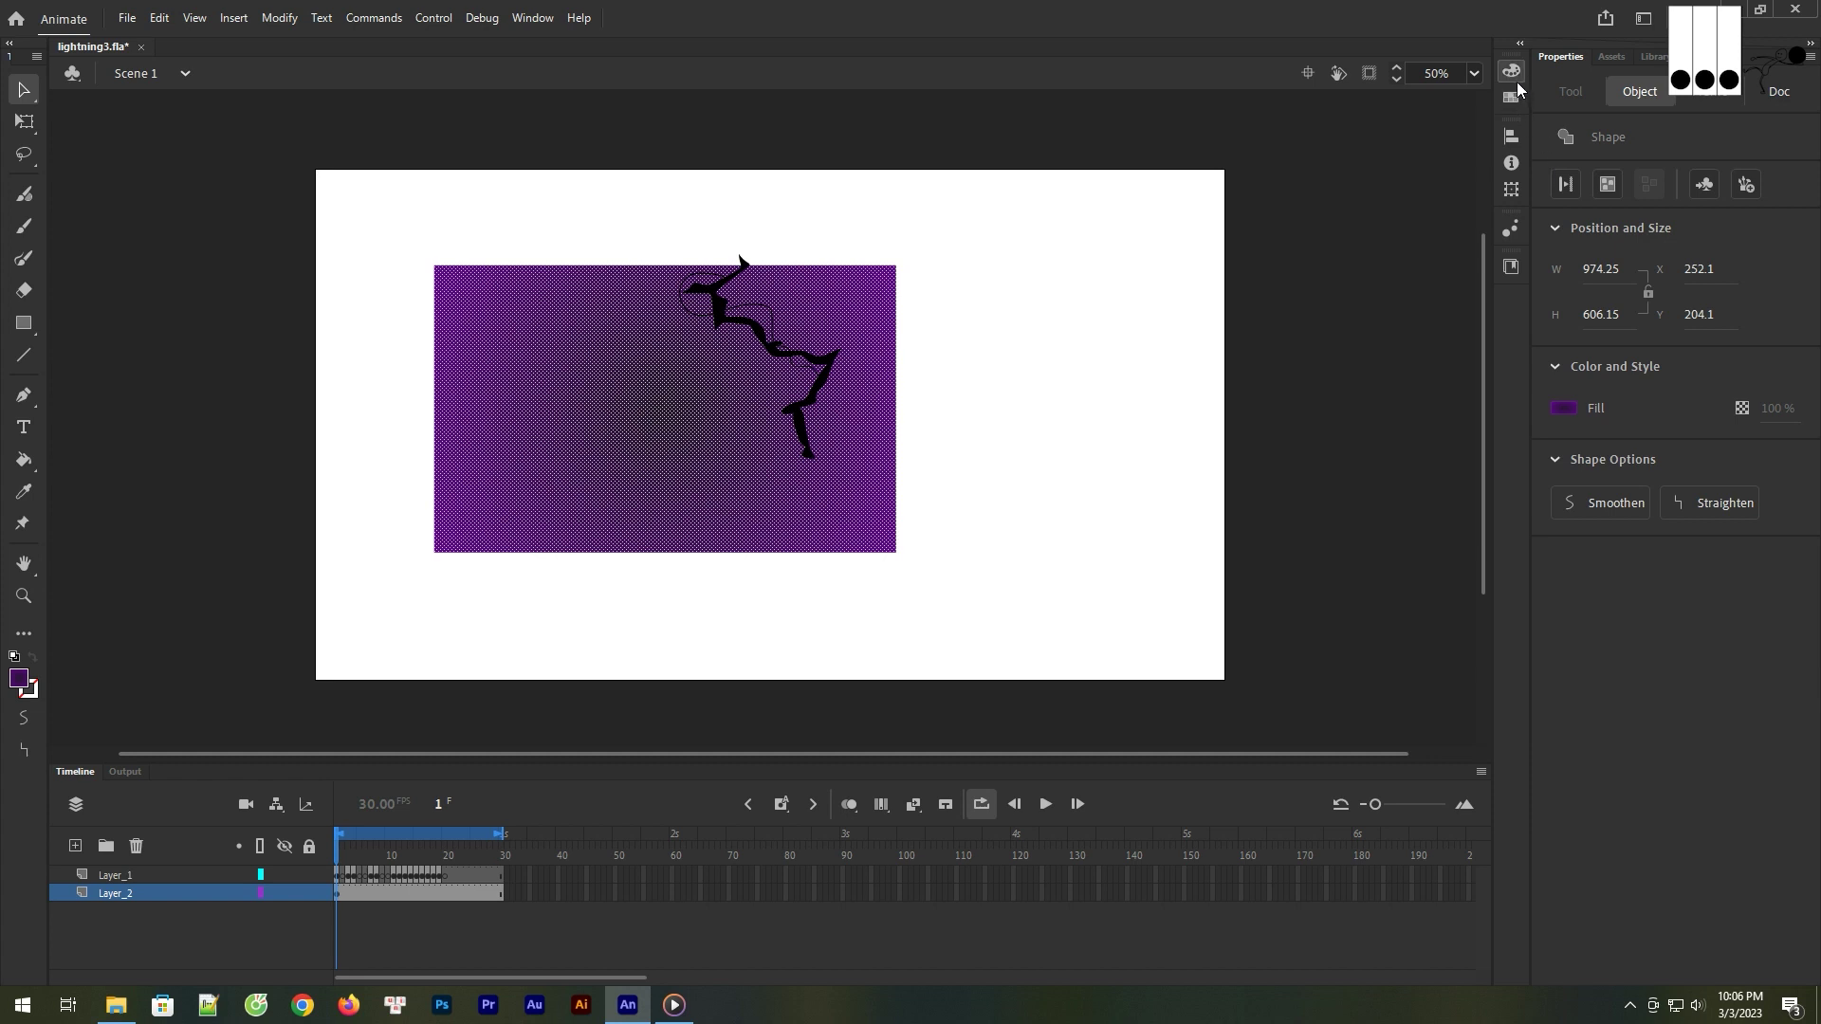
{"action": "left_click", "coordinate": [1511, 72]}
{"action": "left_click_drag", "start_coordinate": [1353, 399], "coordinate": [1335, 398]}
{"action": "left_click_drag", "start_coordinate": [1170, 396], "coordinate": [1219, 398]}
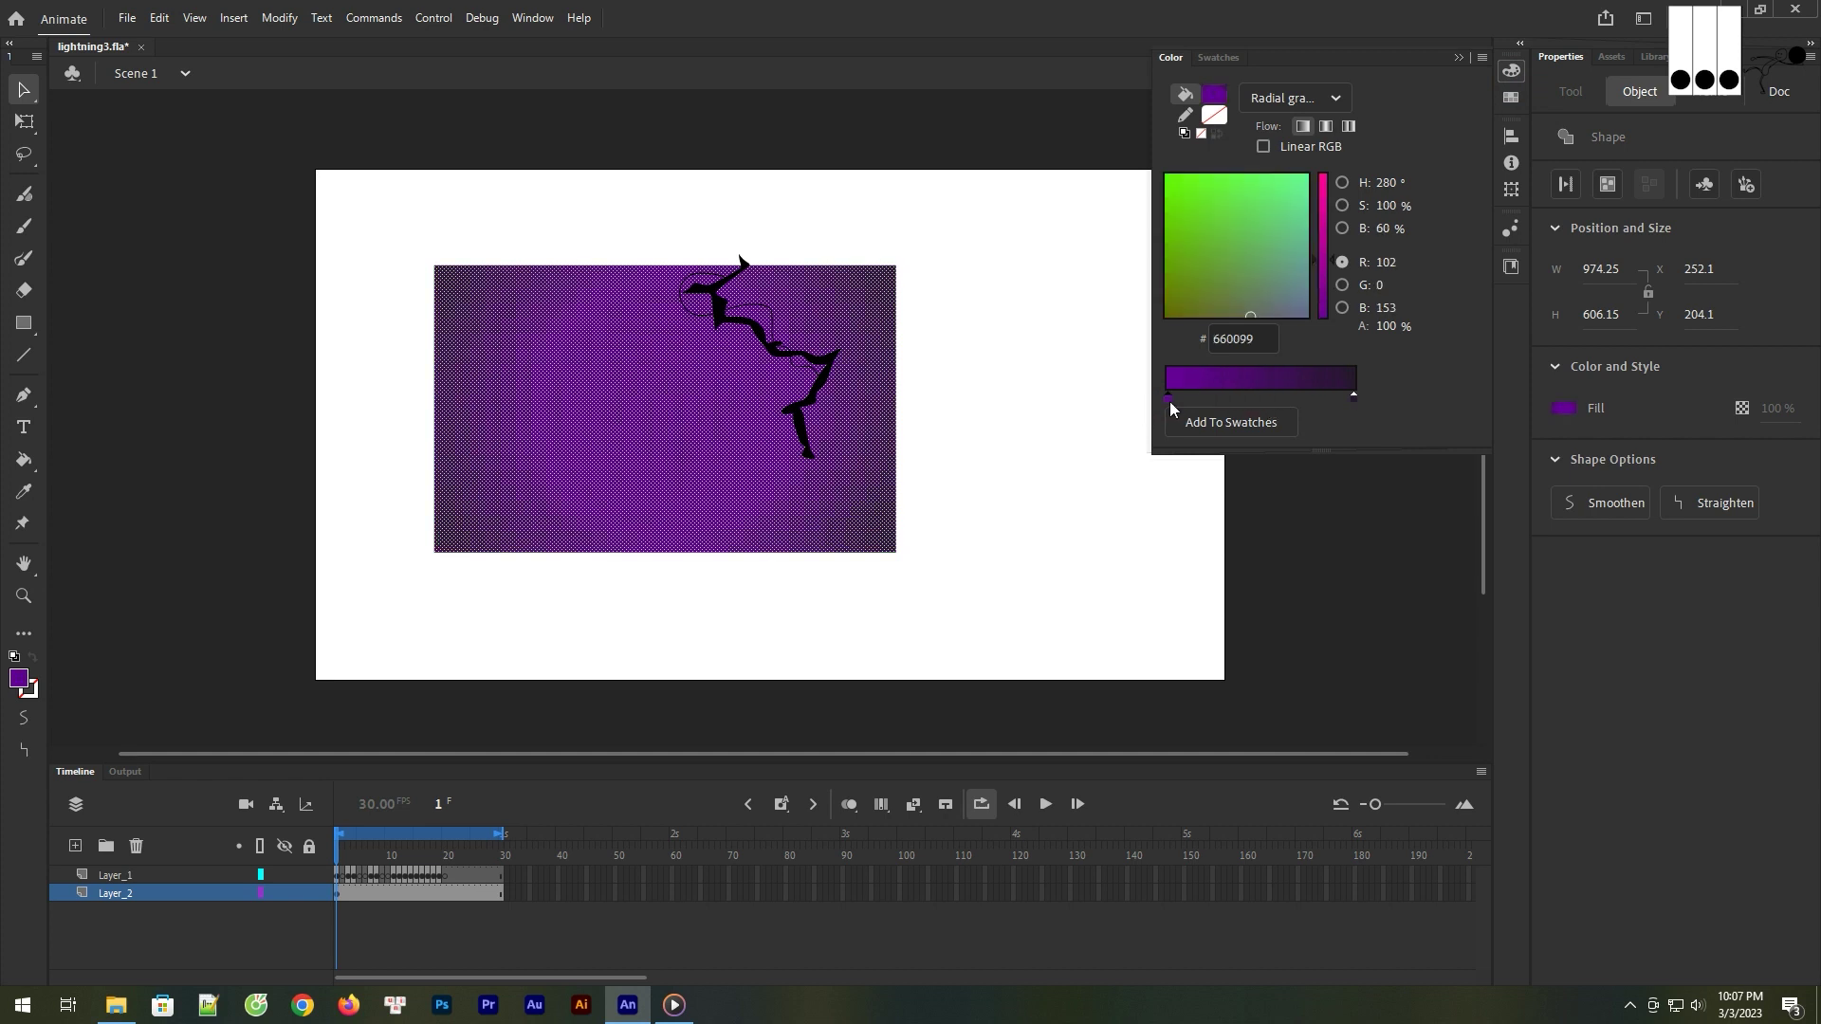
{"action": "left_click", "coordinate": [1015, 397]}
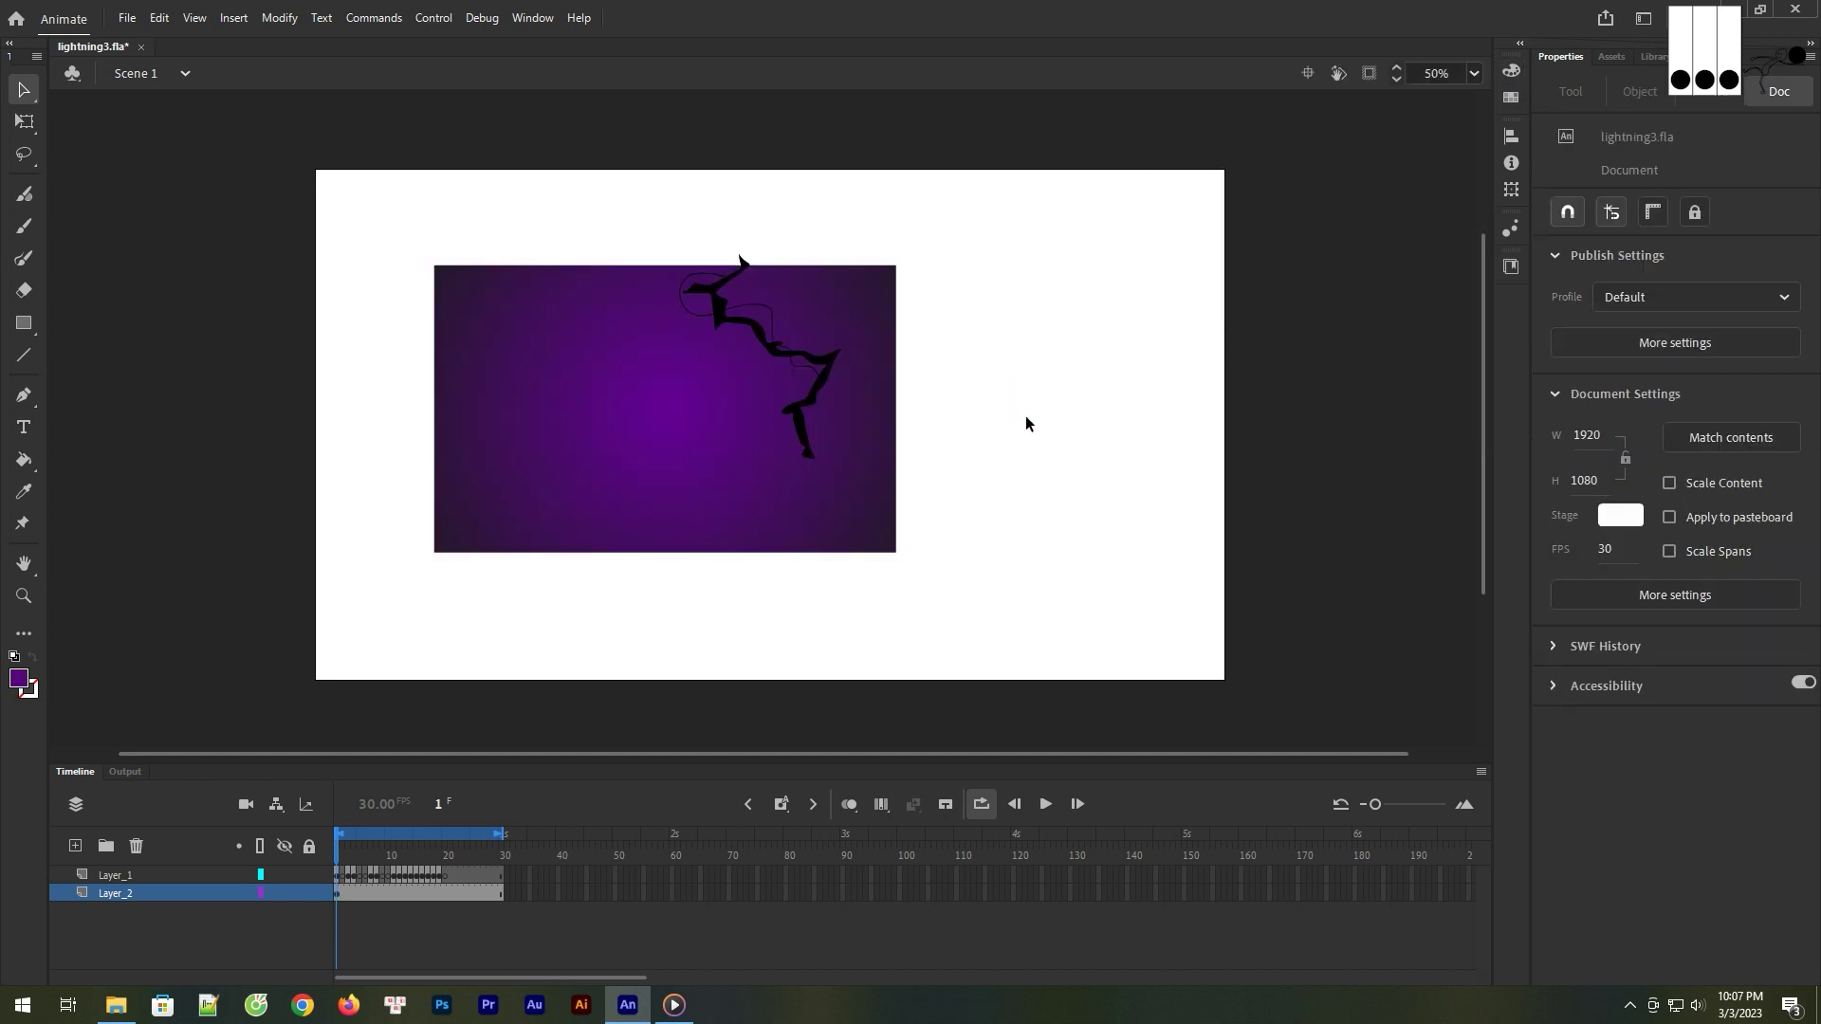
- Resize the gradient rectangle to a width of 1920 and a height of 1080
{"action": "left_click", "coordinate": [626, 410]}
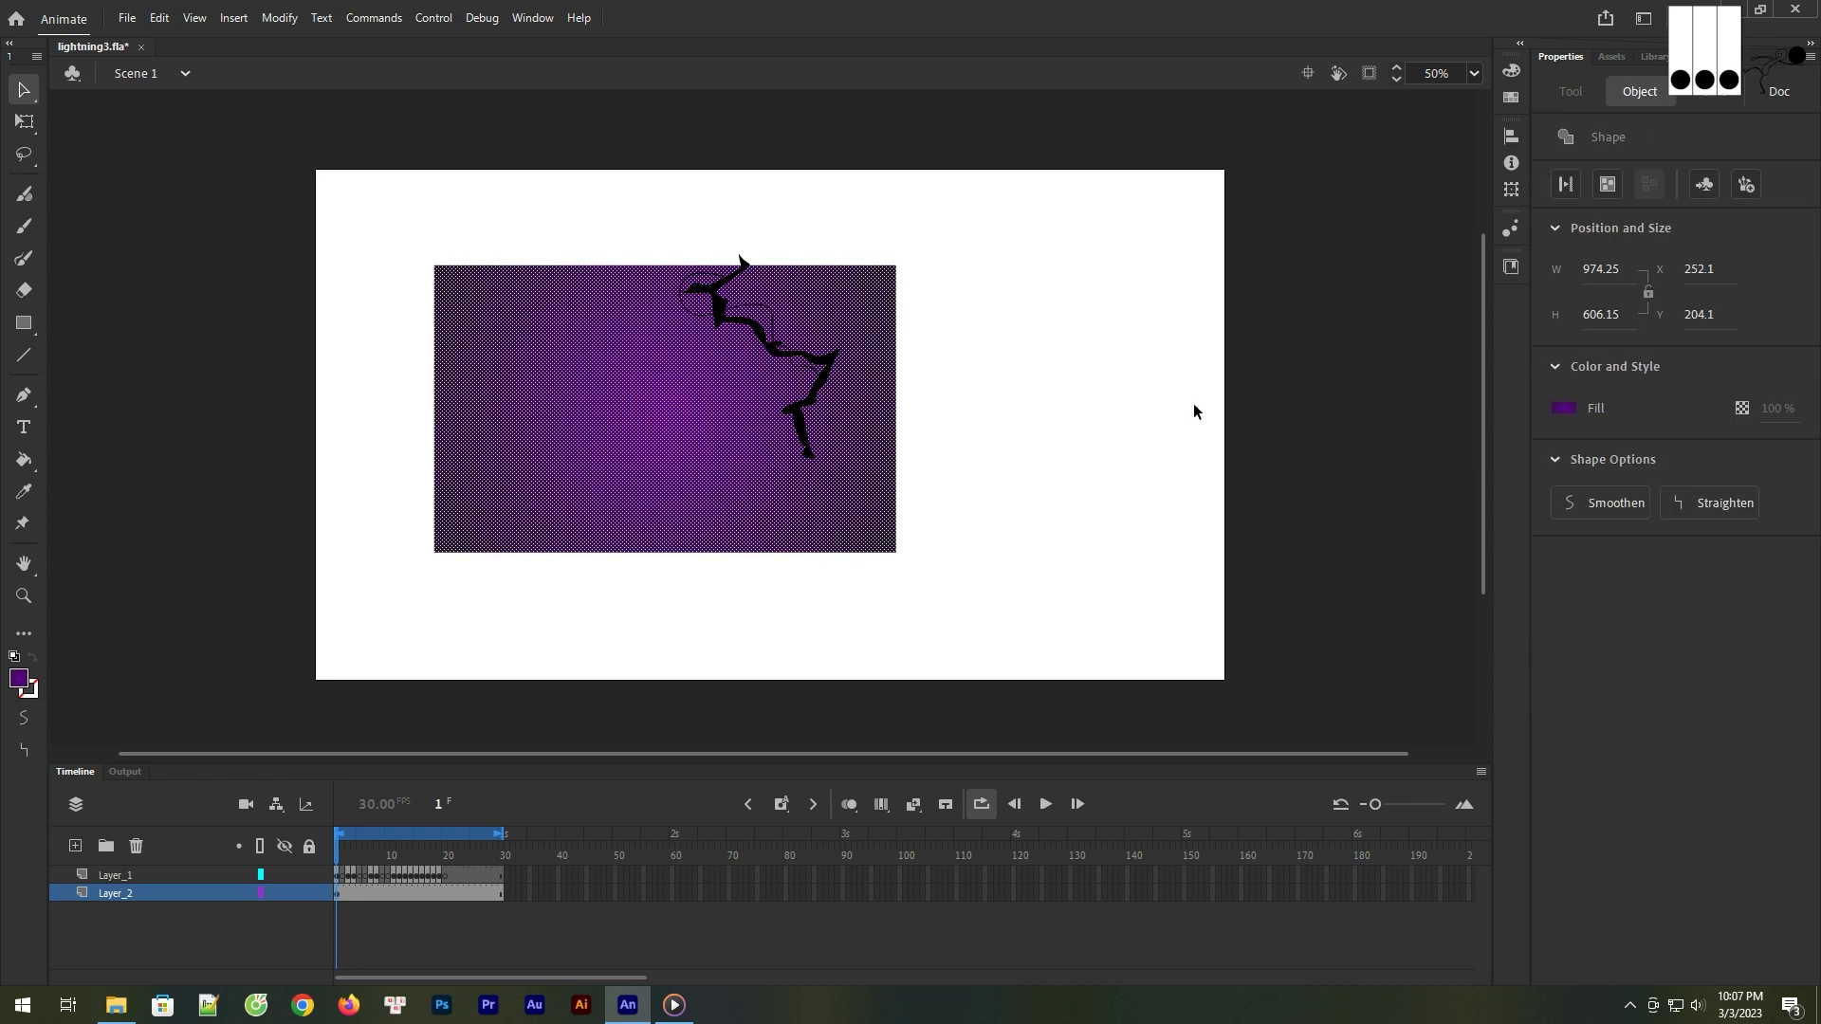
{"action": "left_click", "coordinate": [1603, 270]}
{"action": "type", "text": "1920"}
{"action": "left_click", "coordinate": [1592, 316]}
{"action": "type", "text": "0"}
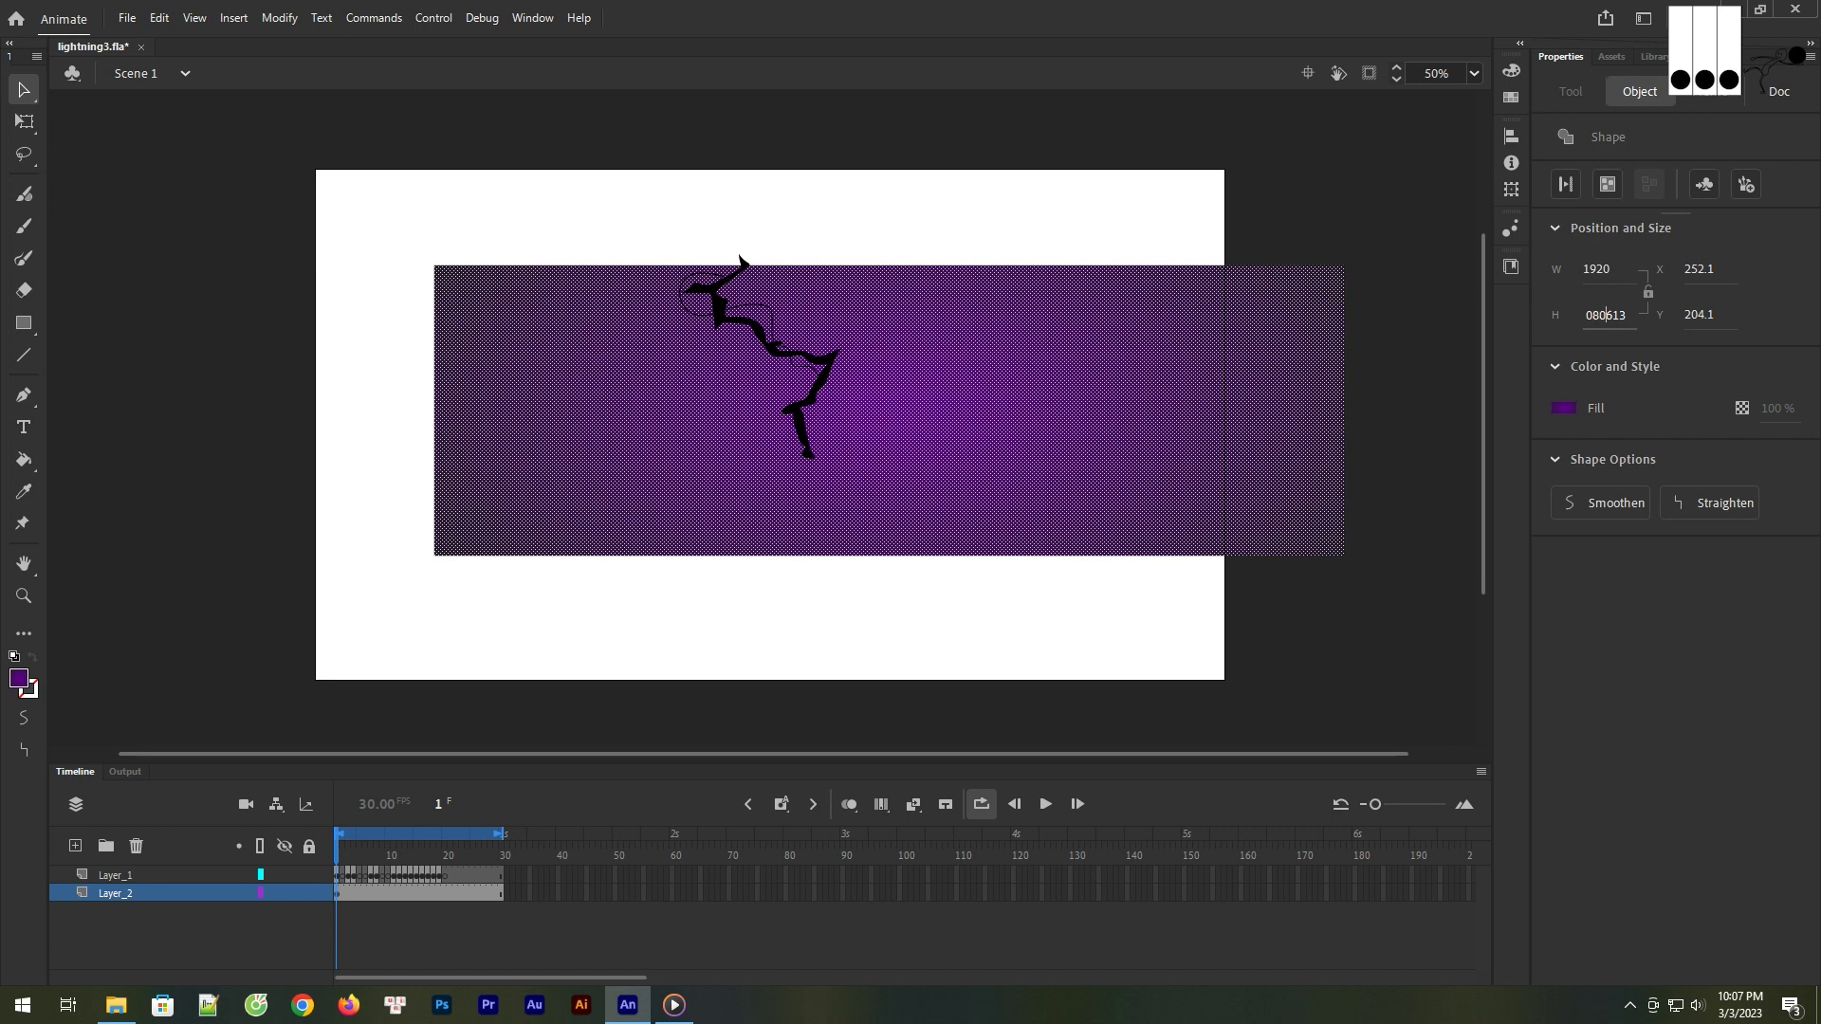
{"action": "double_click", "coordinate": [1612, 314]}
{"action": "type", "text": "108"}
{"action": "key", "text": "Return"}
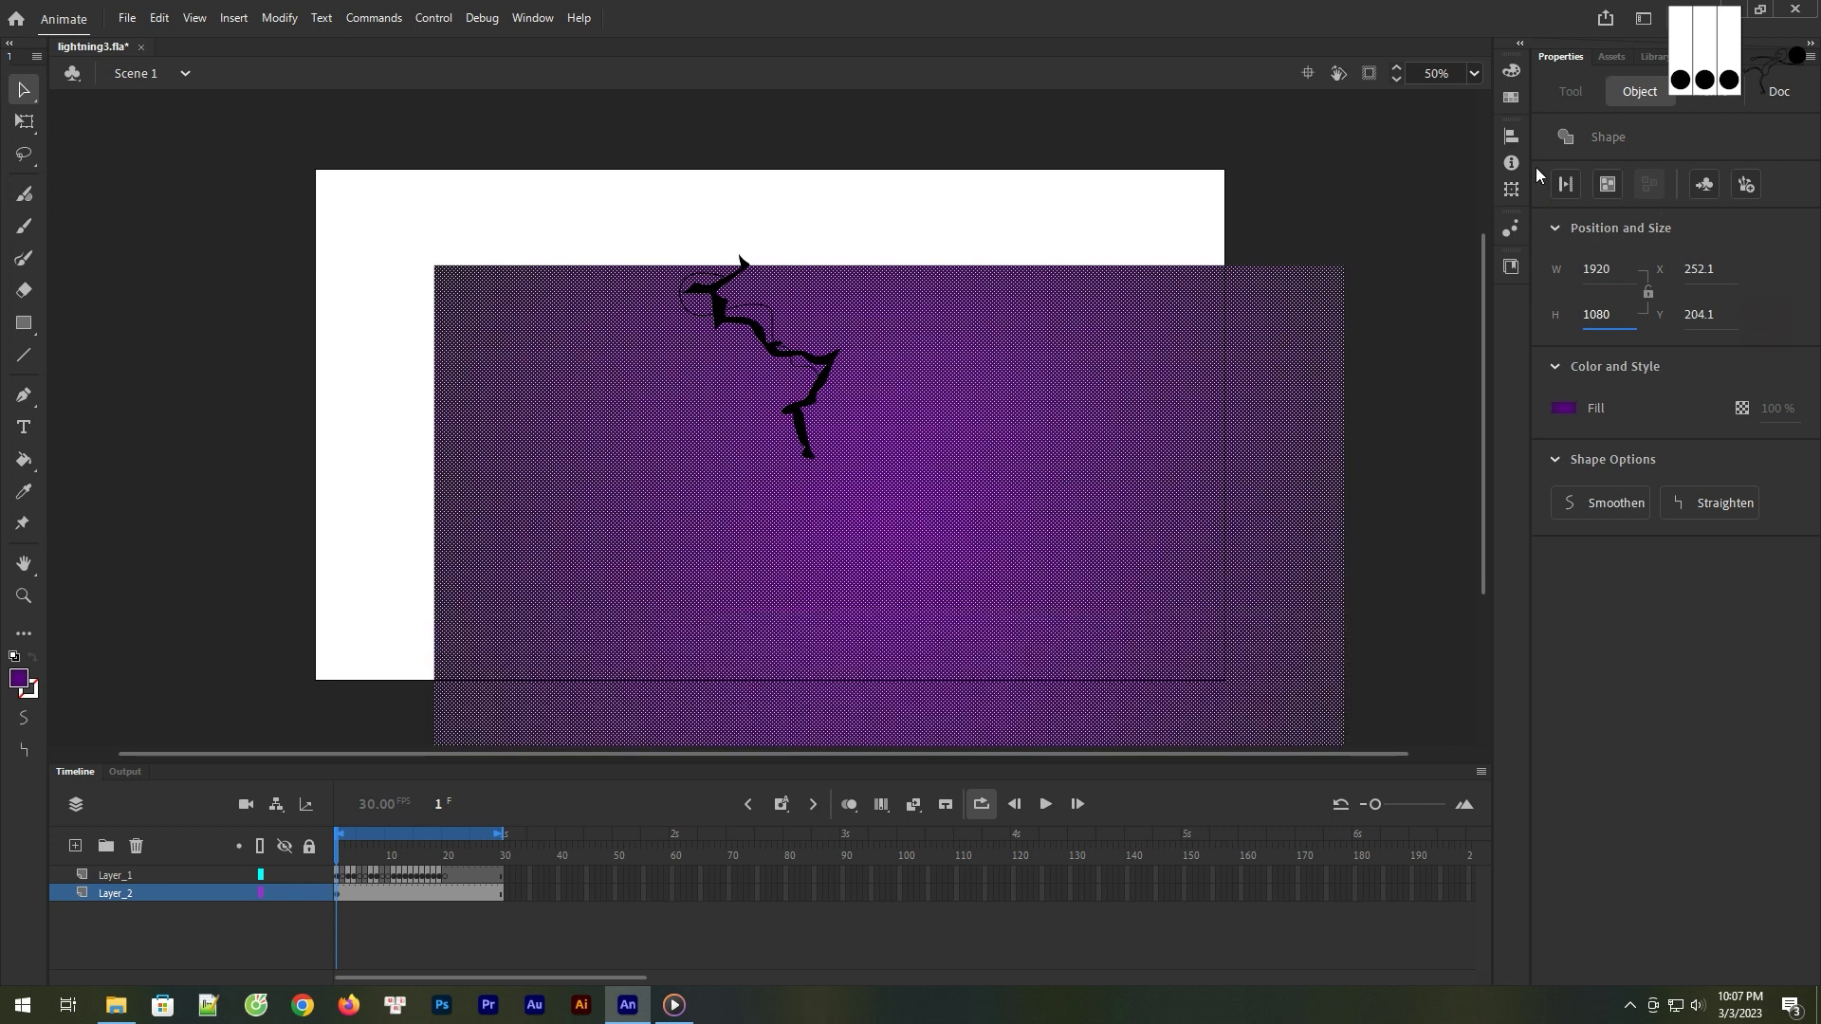
- Center the gradient rectangle horizontally and vertically on the stage
{"action": "left_click", "coordinate": [1511, 136]}
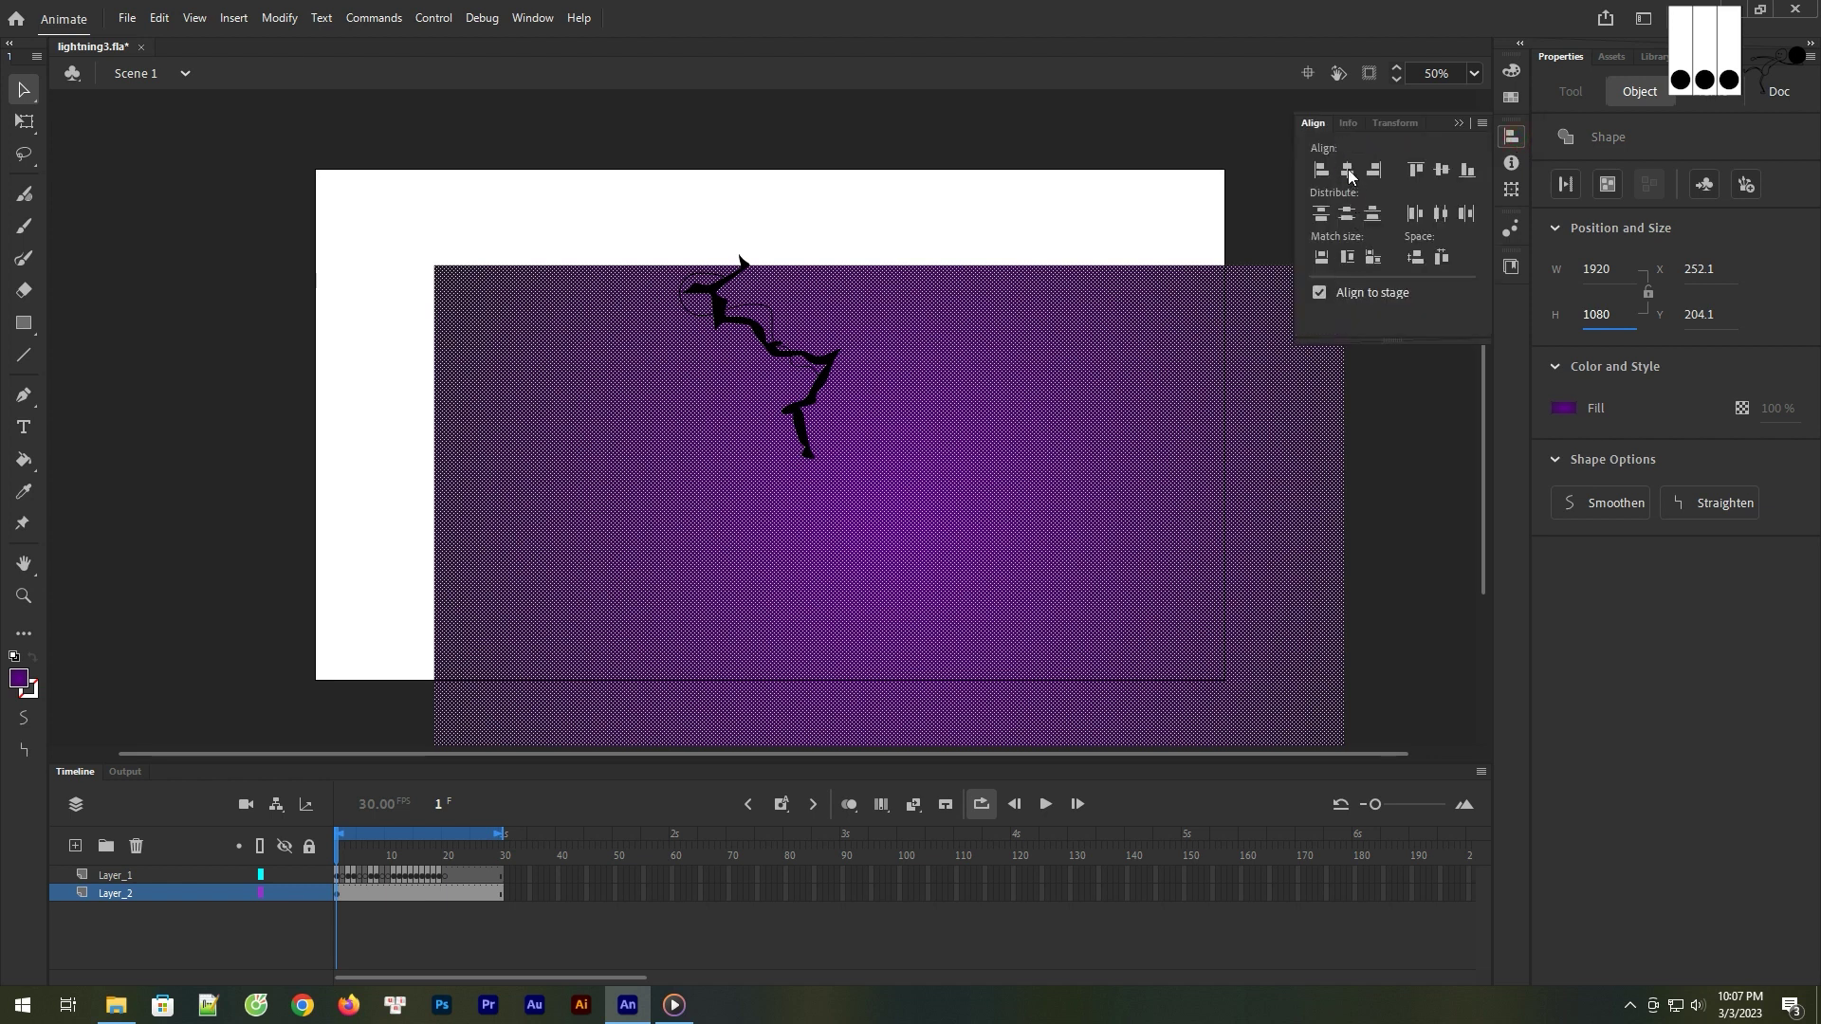
{"action": "left_click", "coordinate": [1348, 176]}
{"action": "left_click", "coordinate": [1440, 171]}
{"action": "left_click", "coordinate": [1360, 441]}
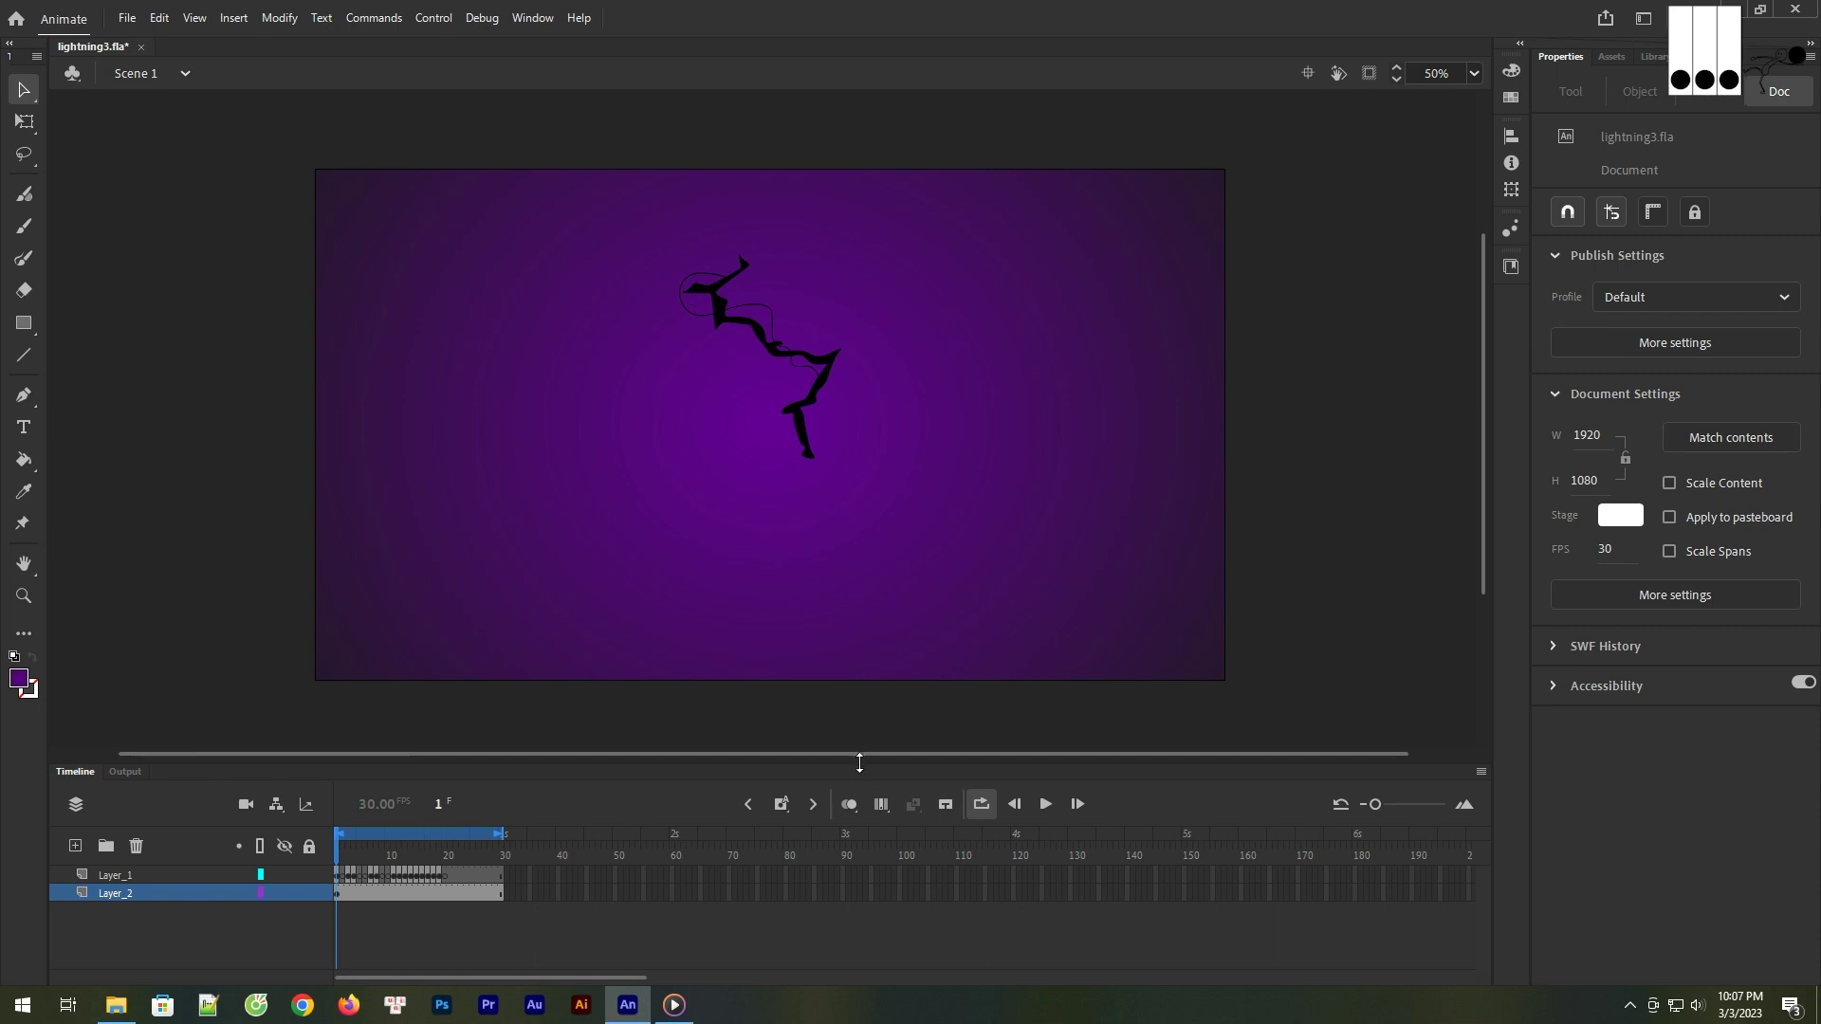
- Play back the lightning animation over the new background and save the file
{"action": "left_click", "coordinate": [1045, 804]}
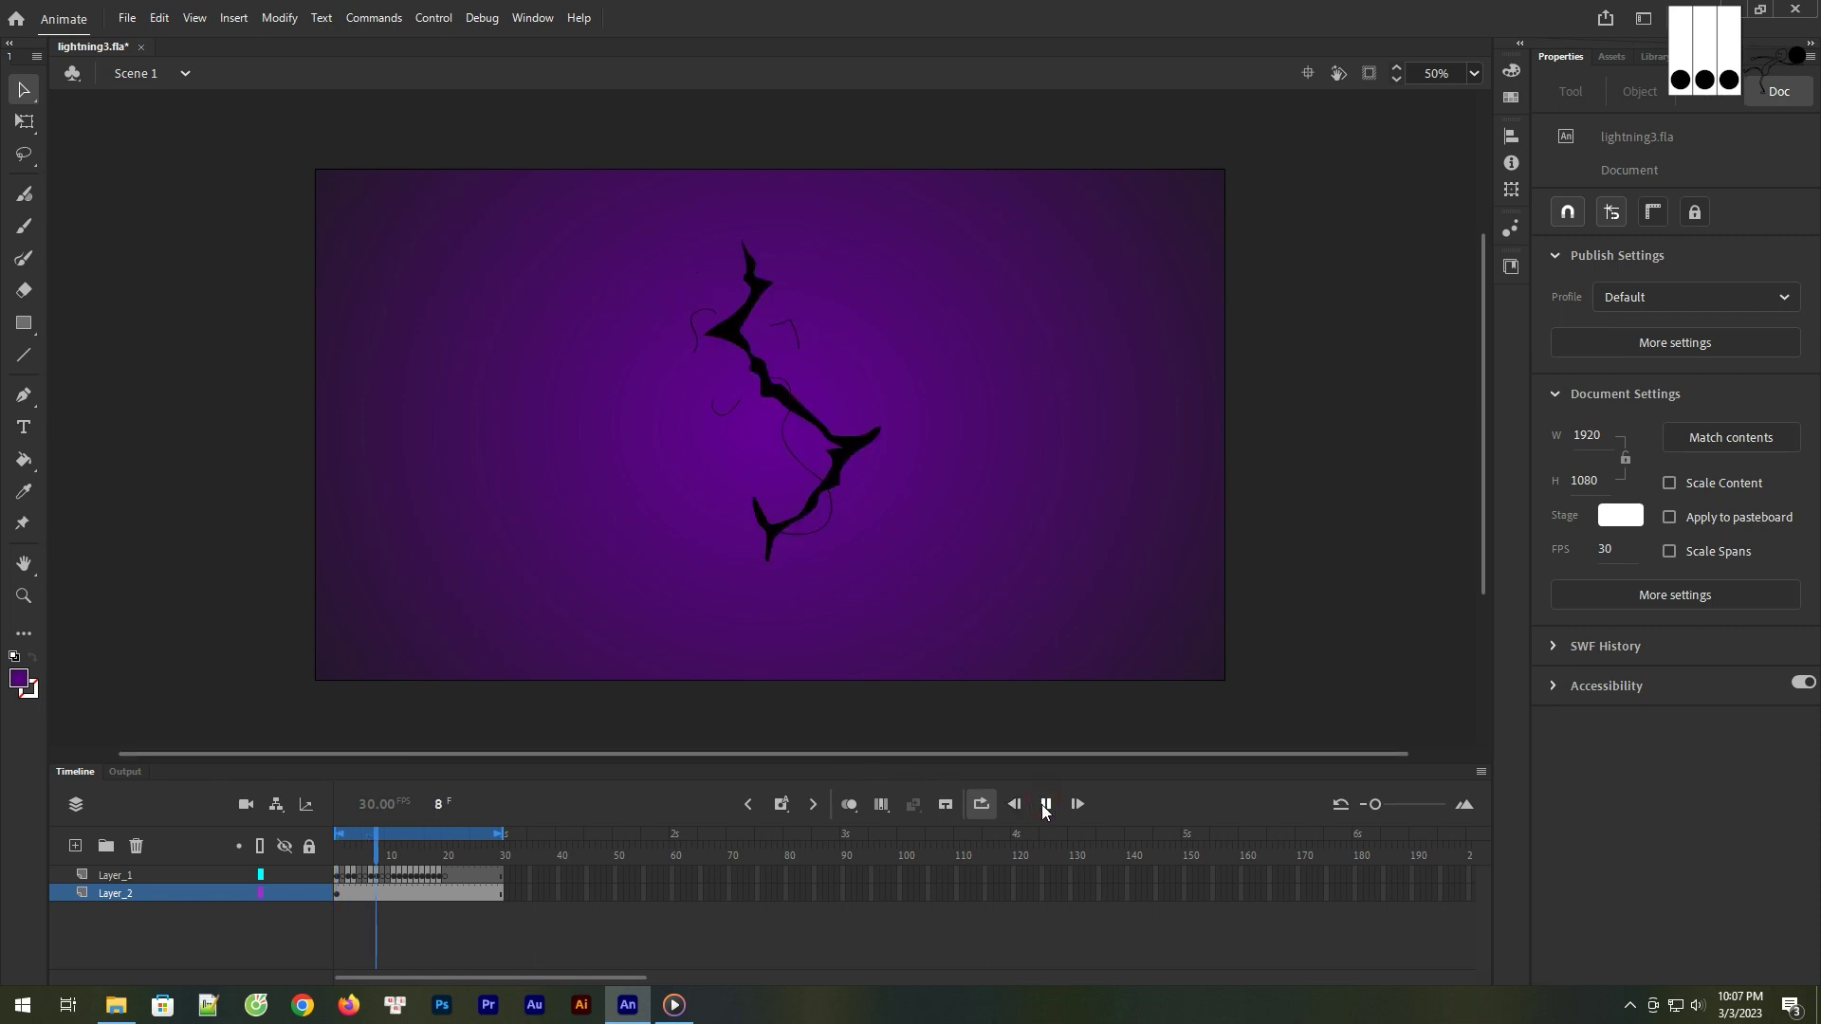
{"action": "left_click", "coordinate": [1045, 806]}
{"action": "left_click", "coordinate": [1044, 805]}
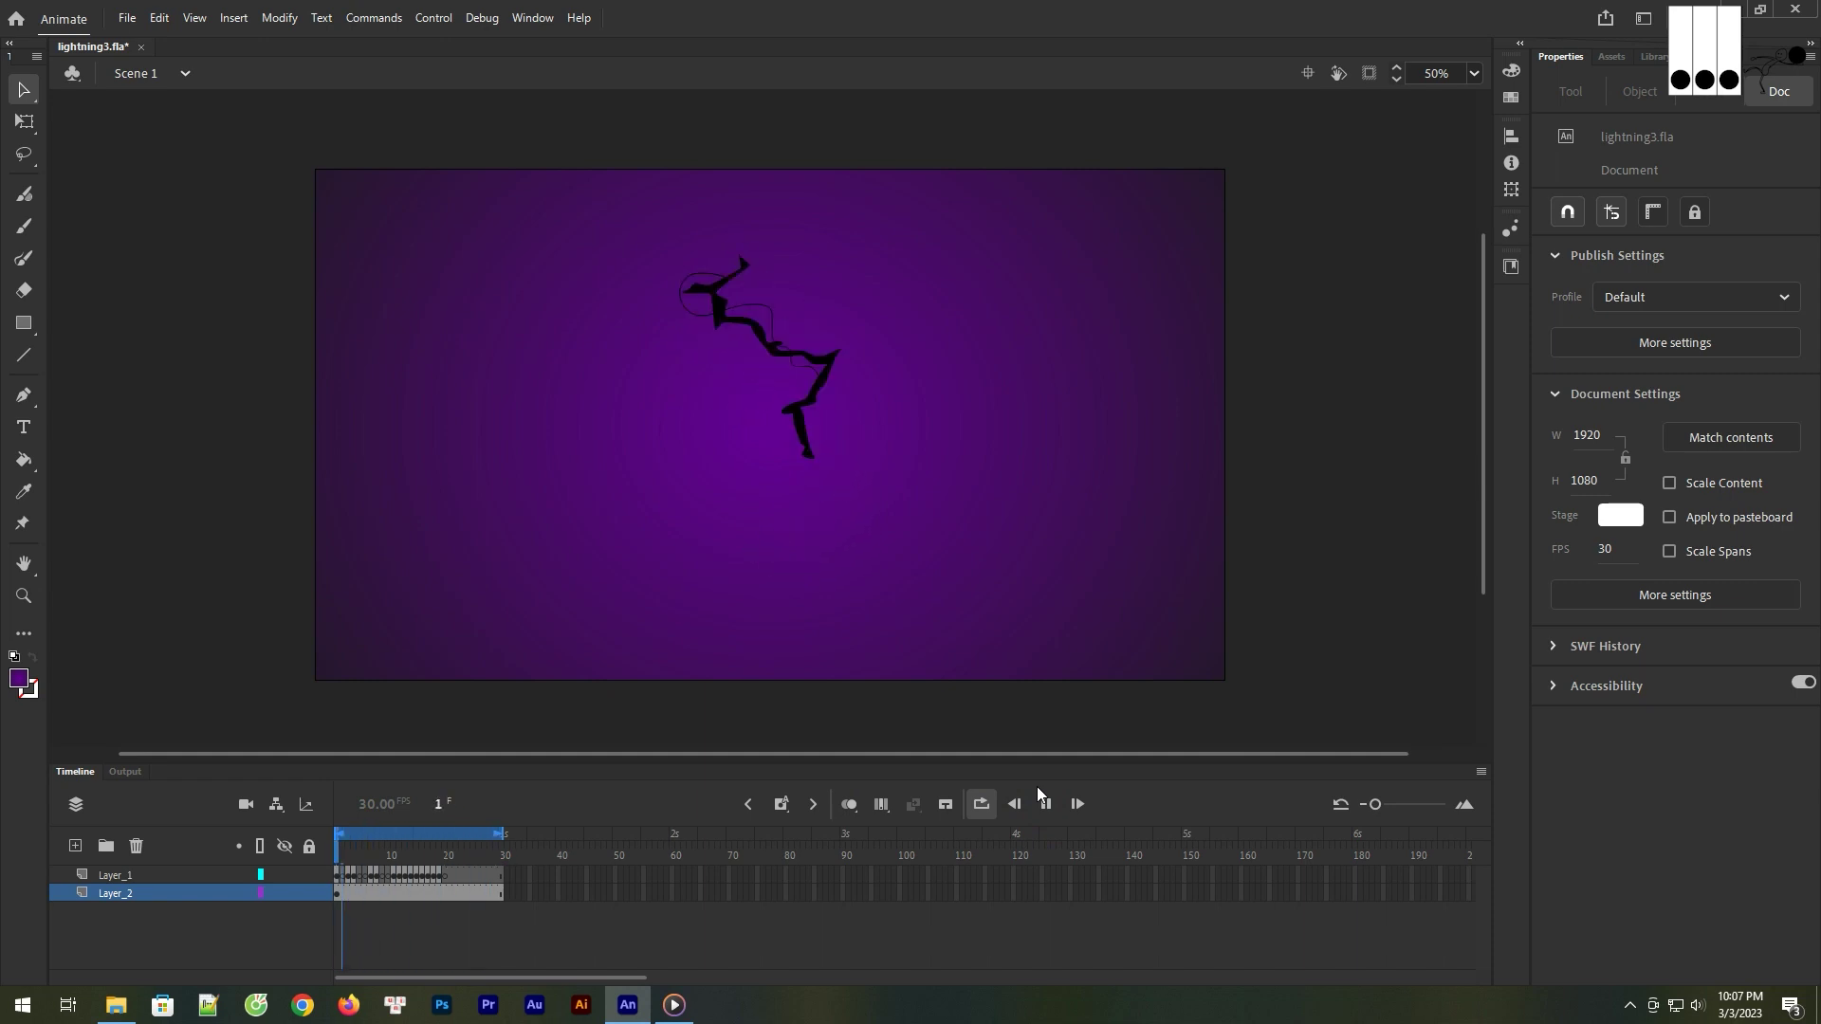
{"action": "left_click", "coordinate": [1045, 803]}
{"action": "key", "text": "ctrl+s"}
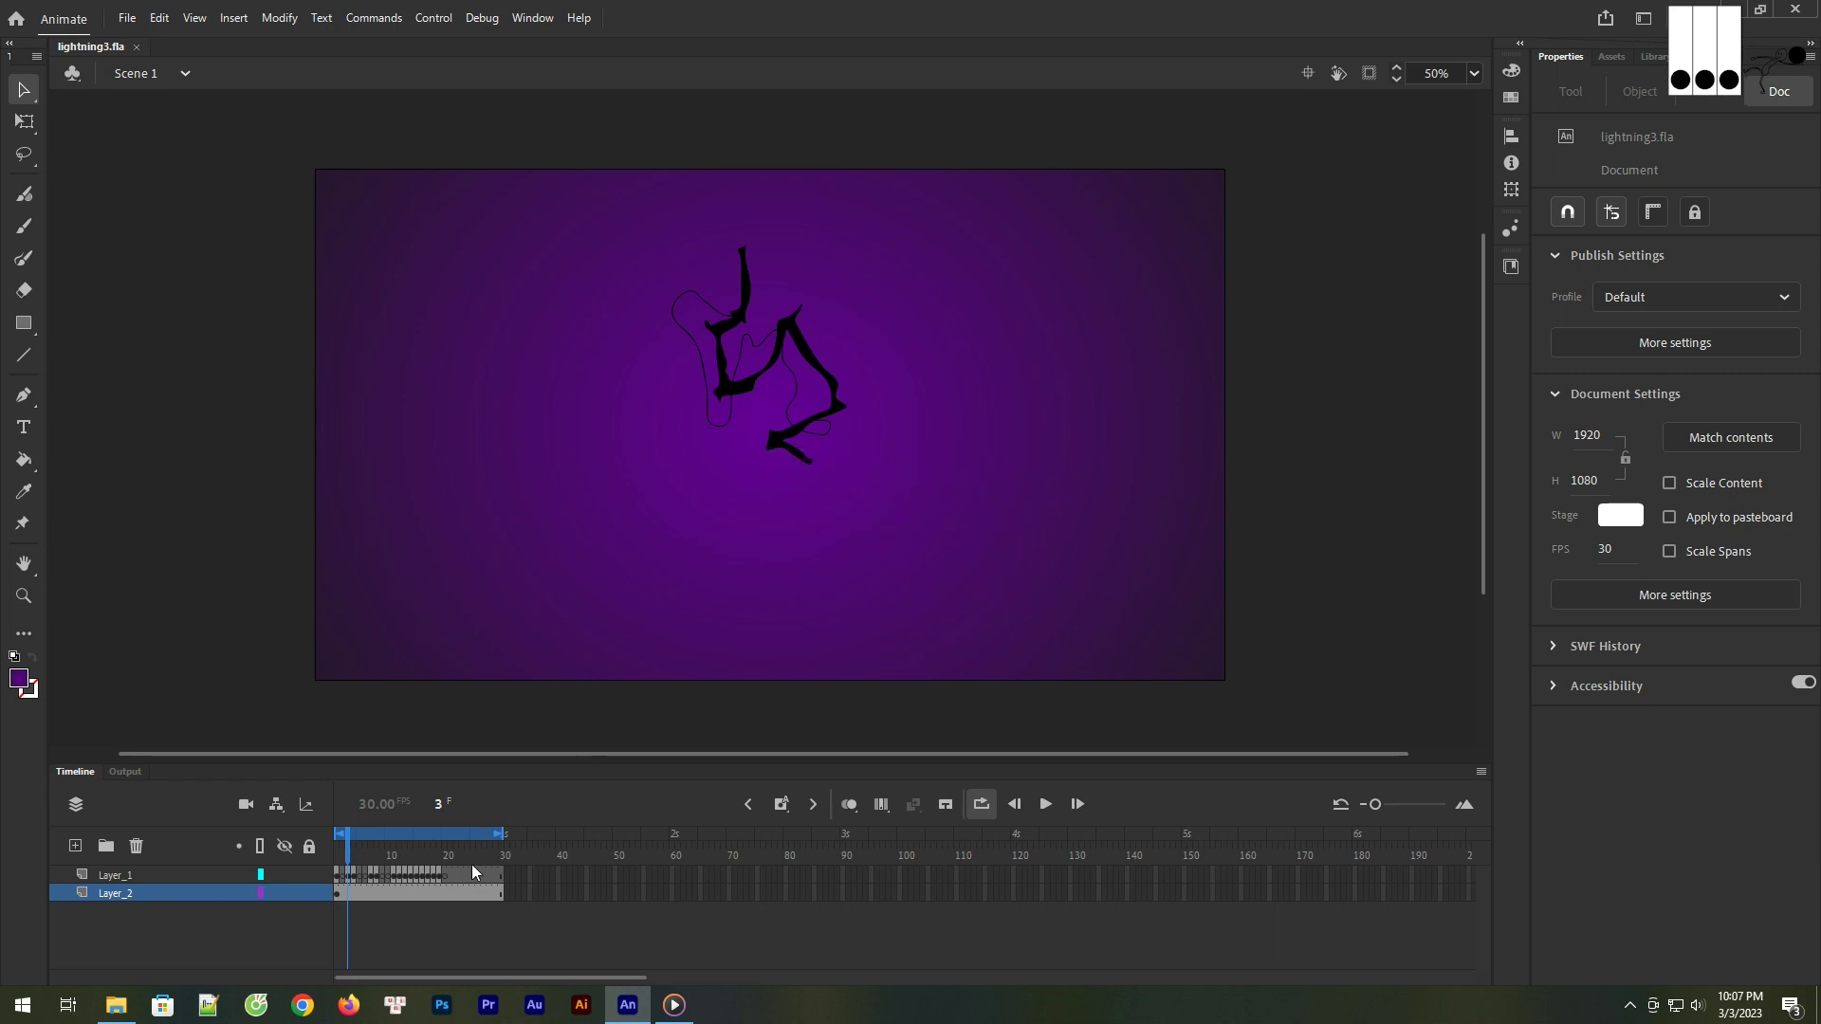
- Lock Layer_2 and recolor the lightning in frame 1 of Layer_1 to cyan 66FFFF
{"action": "left_click", "coordinate": [308, 893]}
{"action": "left_click", "coordinate": [340, 874]}
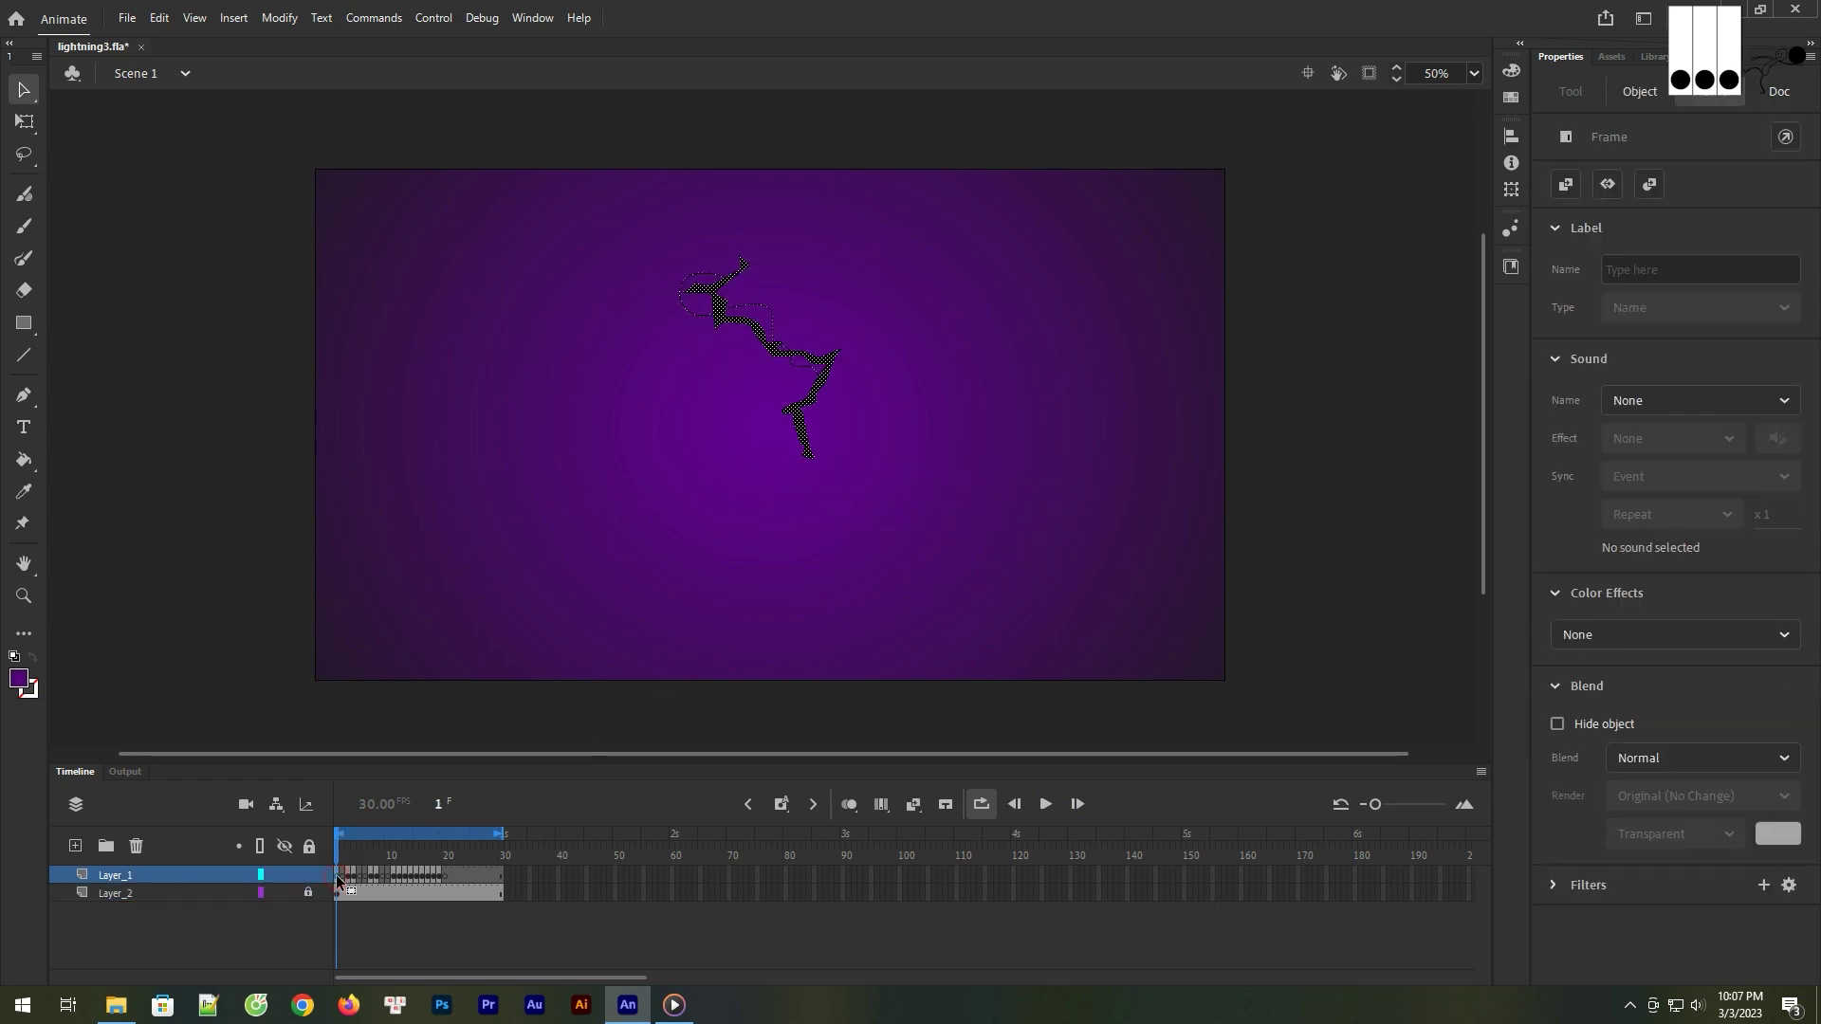
{"action": "left_click", "coordinate": [19, 682]}
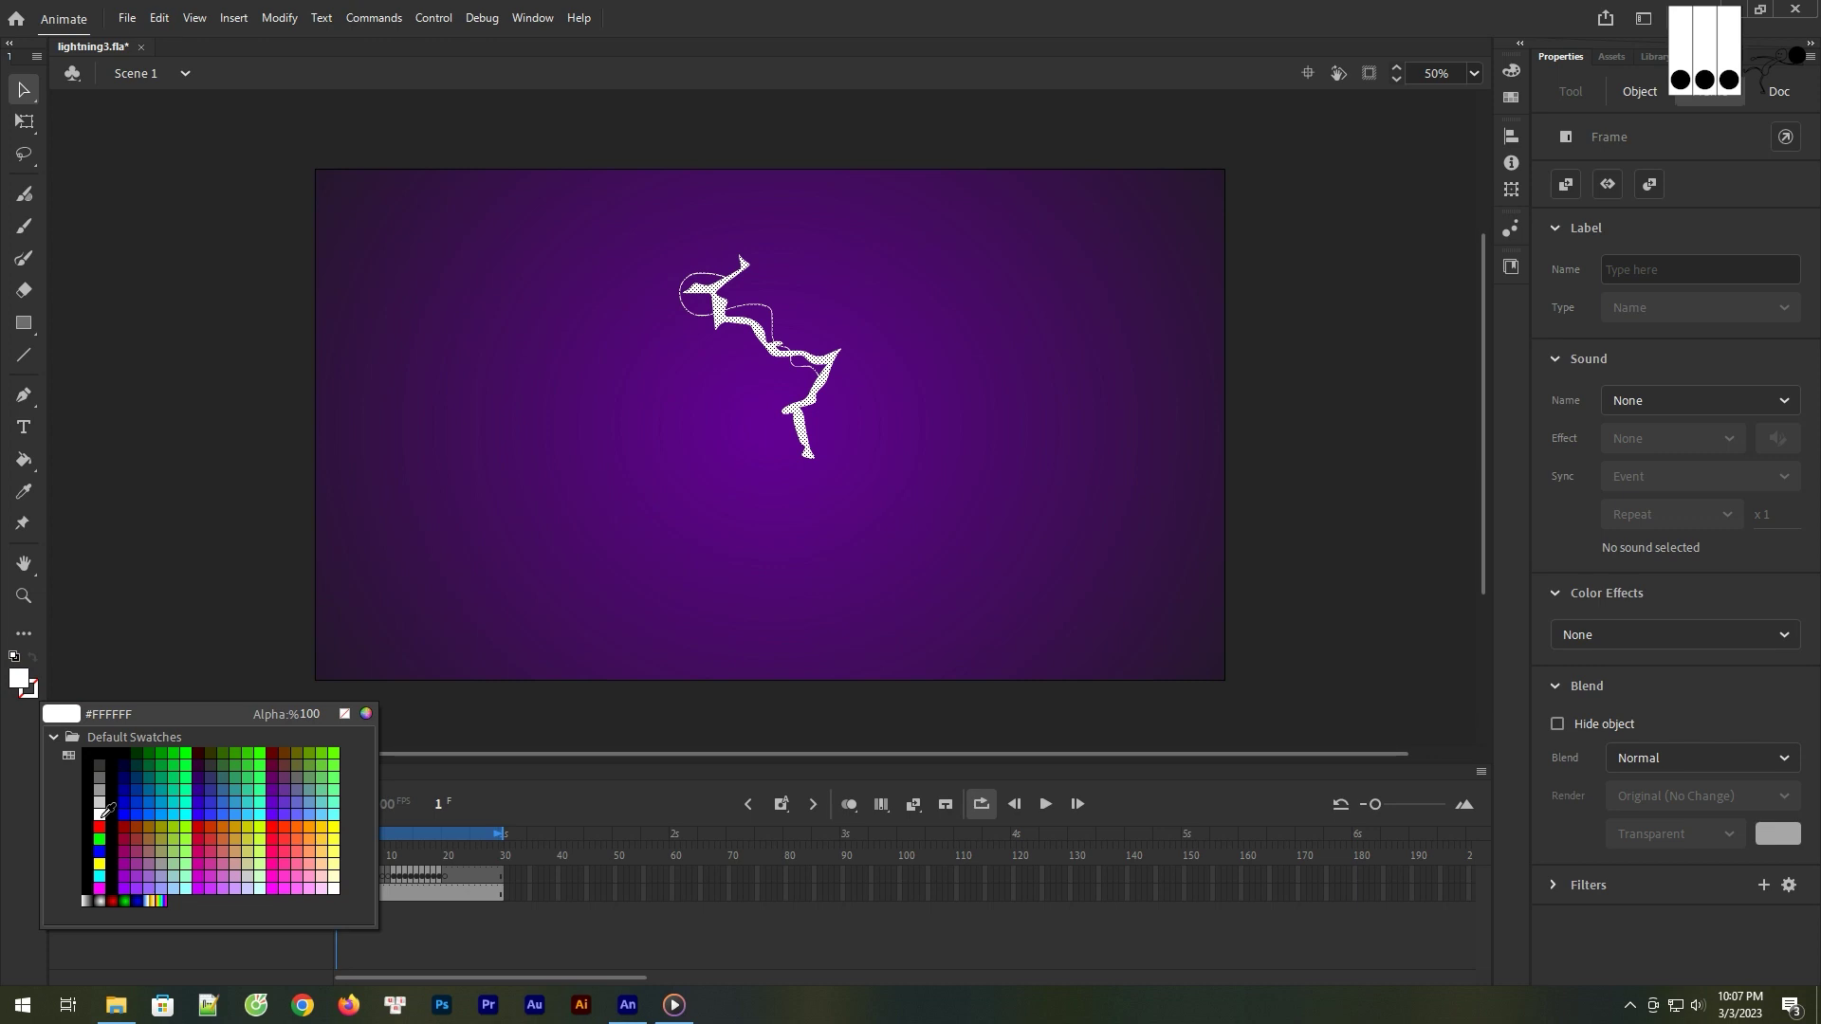
{"action": "left_click", "coordinate": [341, 811]}
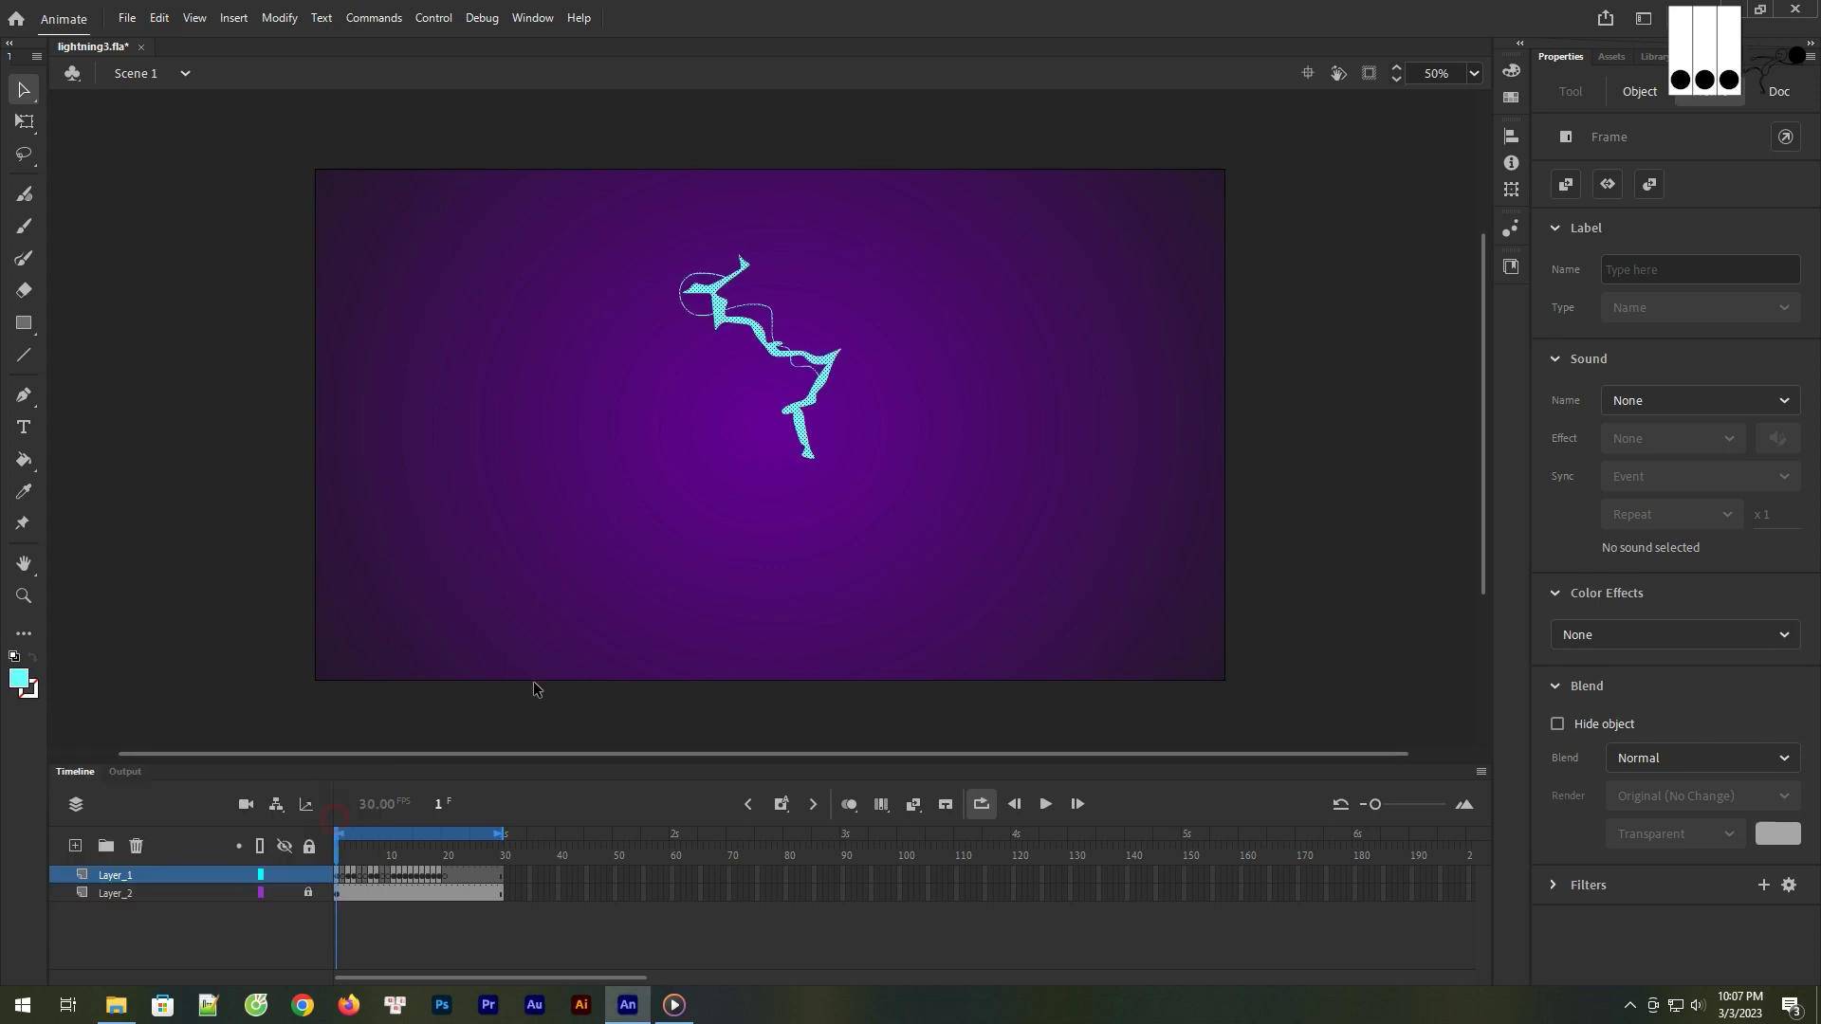
{"action": "left_click", "coordinate": [766, 503]}
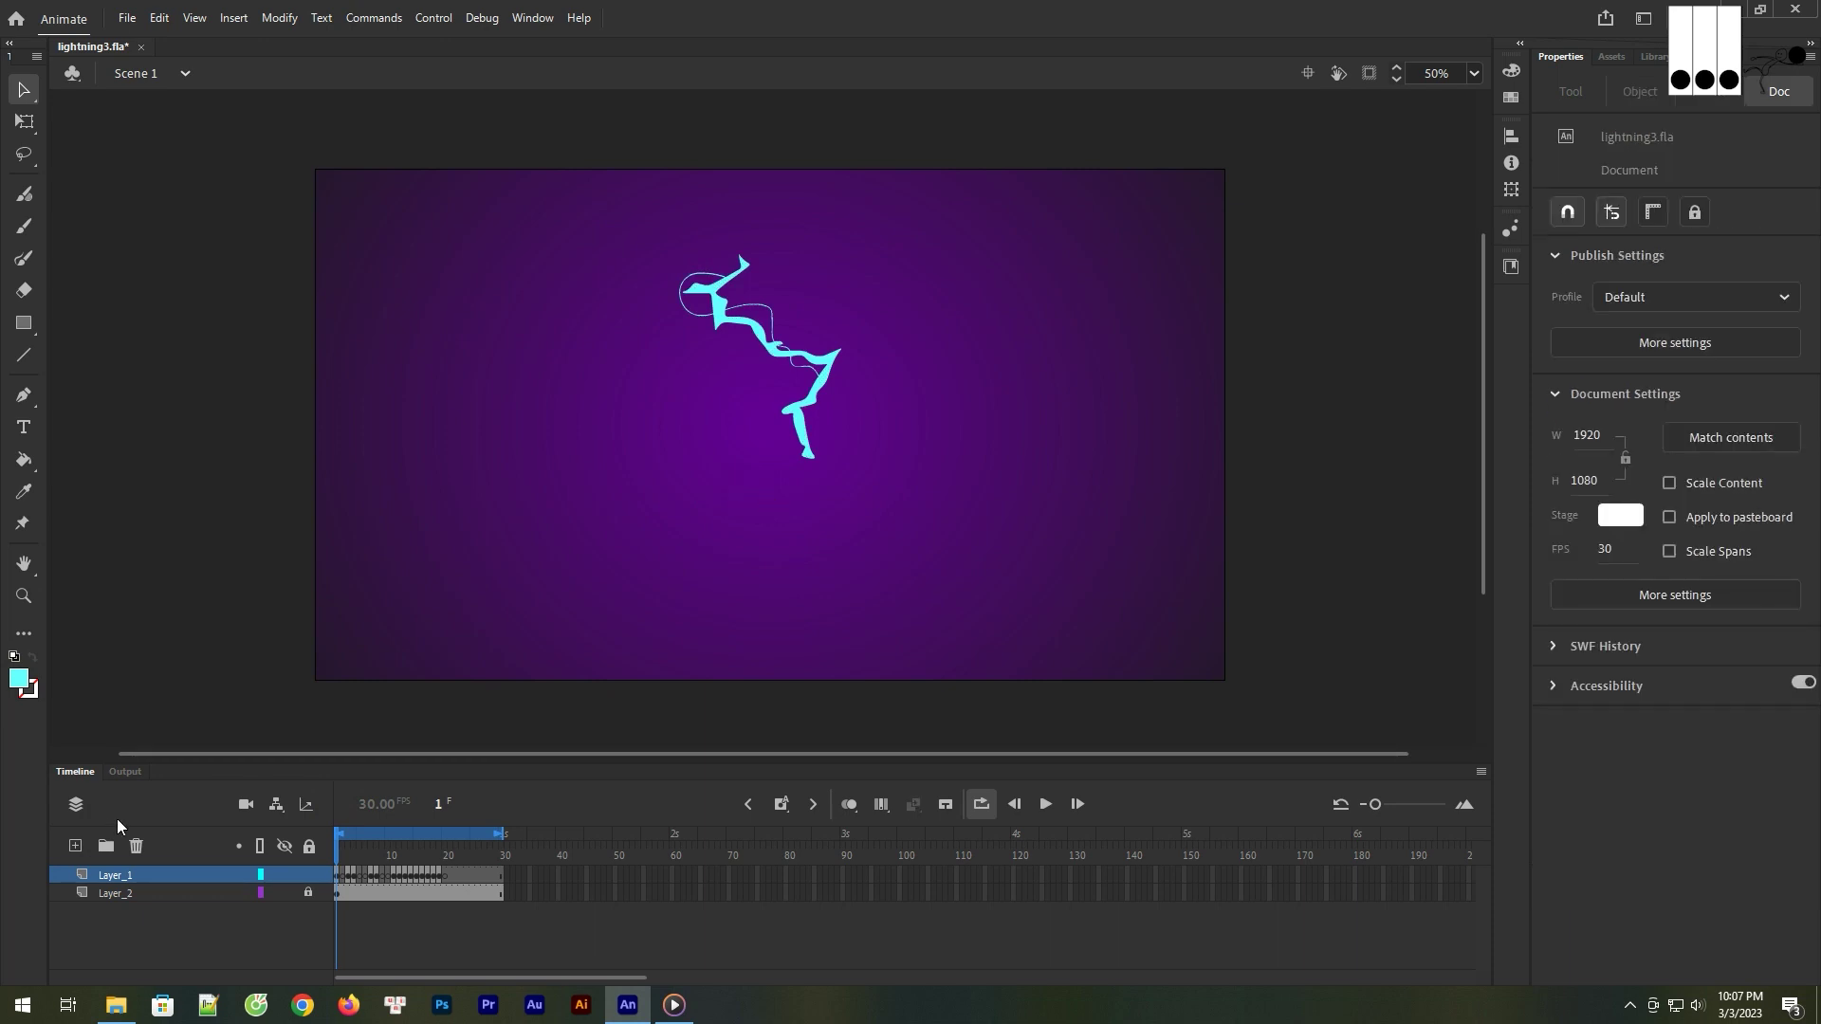
- Recolor the lightning in frame 1 of Layer_1 to white FFFFFF
{"action": "left_click", "coordinate": [21, 681]}
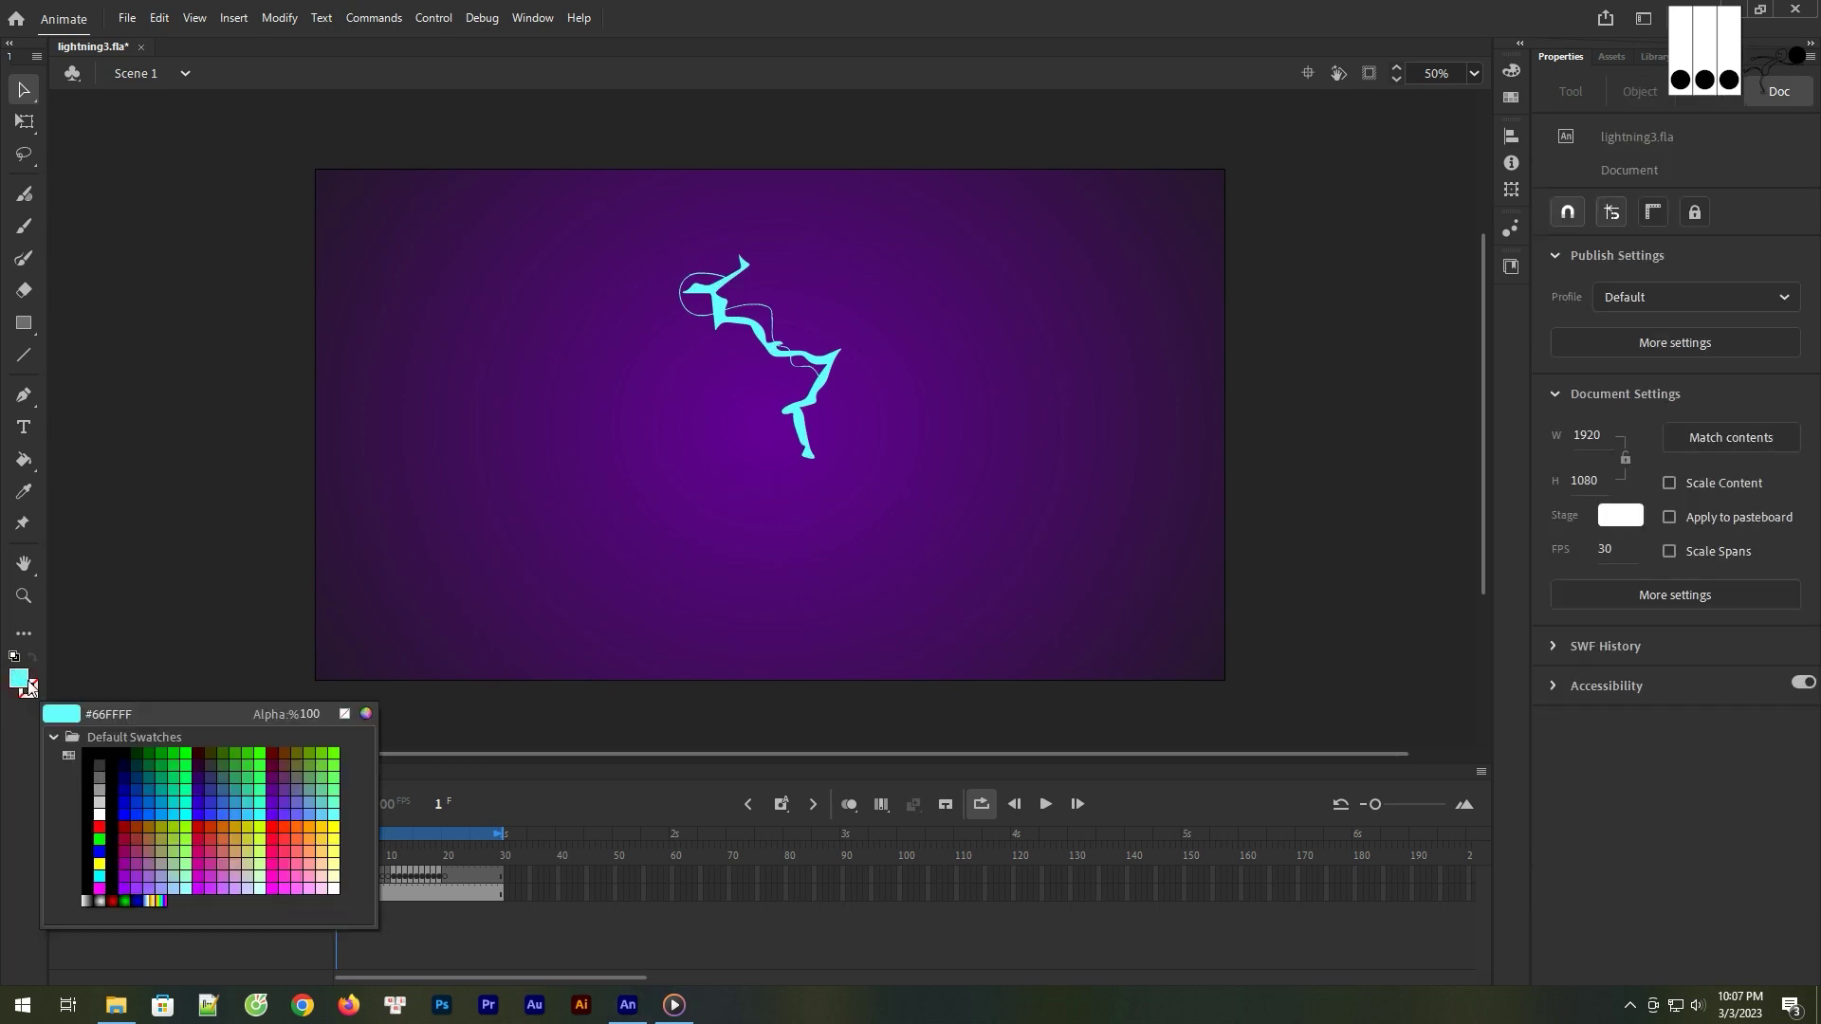
{"action": "left_click", "coordinate": [102, 813]}
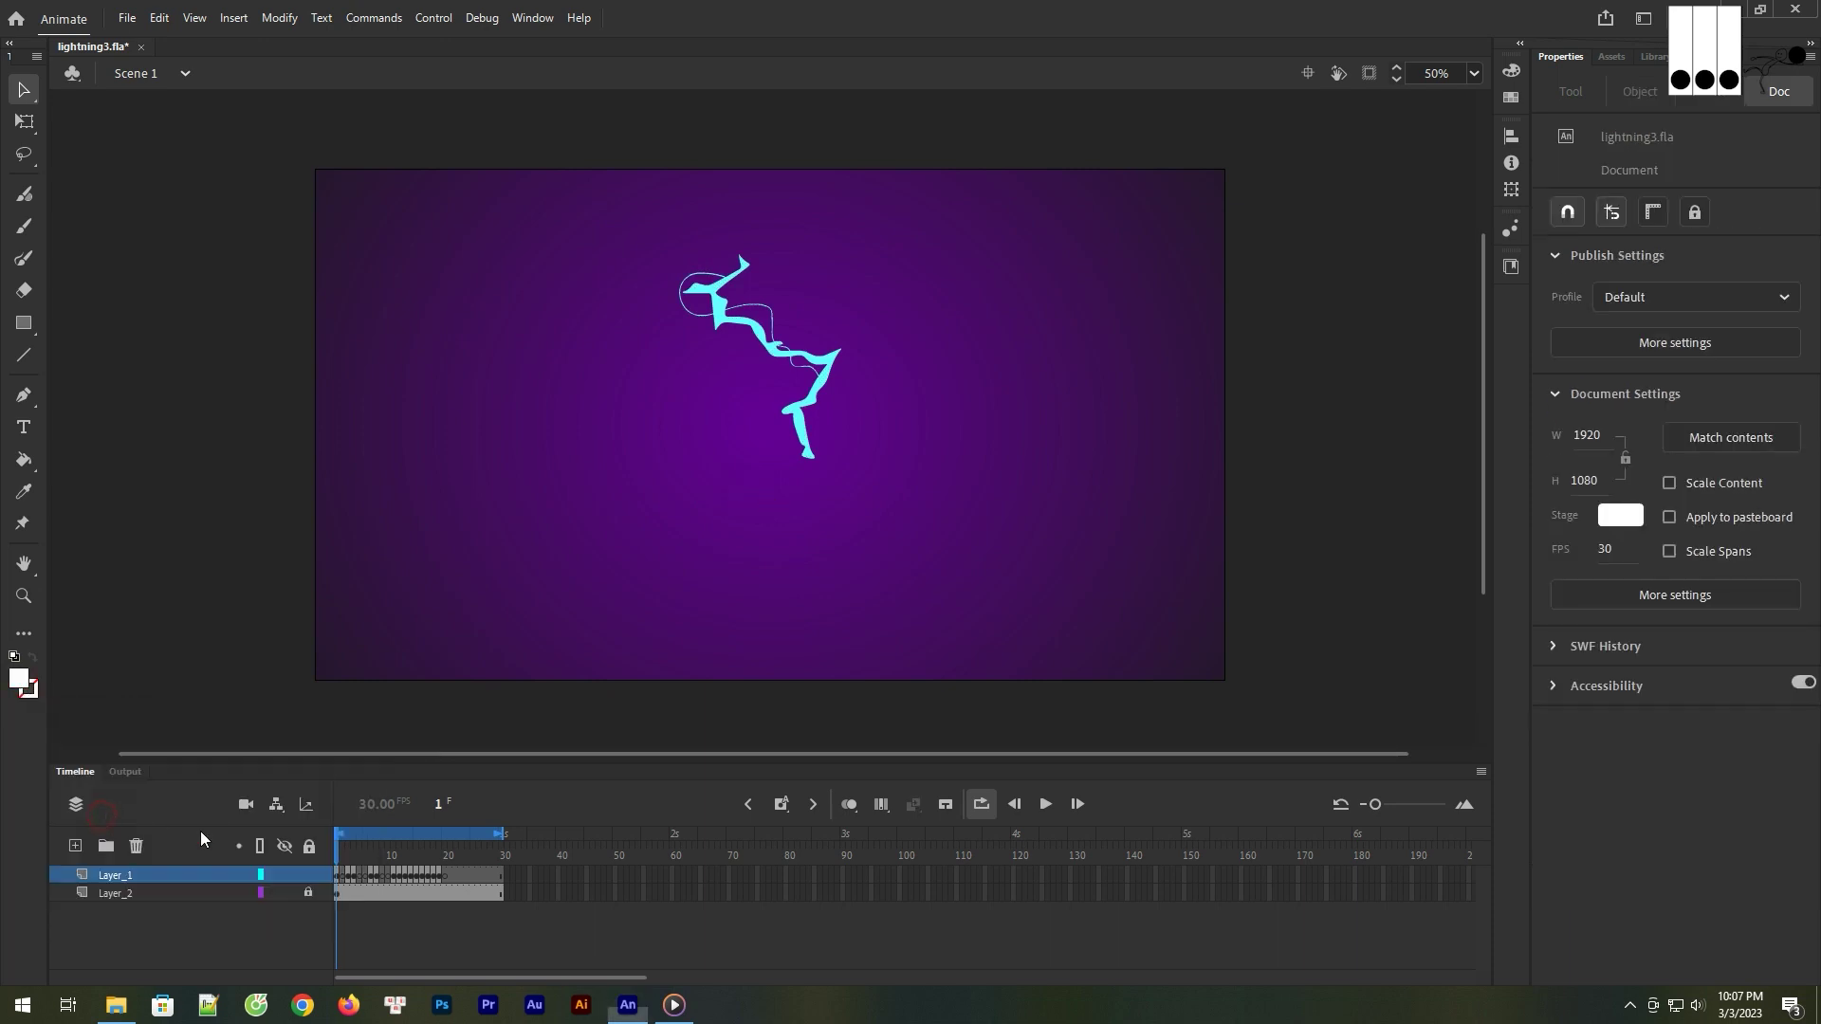
{"action": "left_click", "coordinate": [338, 873]}
{"action": "left_click", "coordinate": [21, 681]}
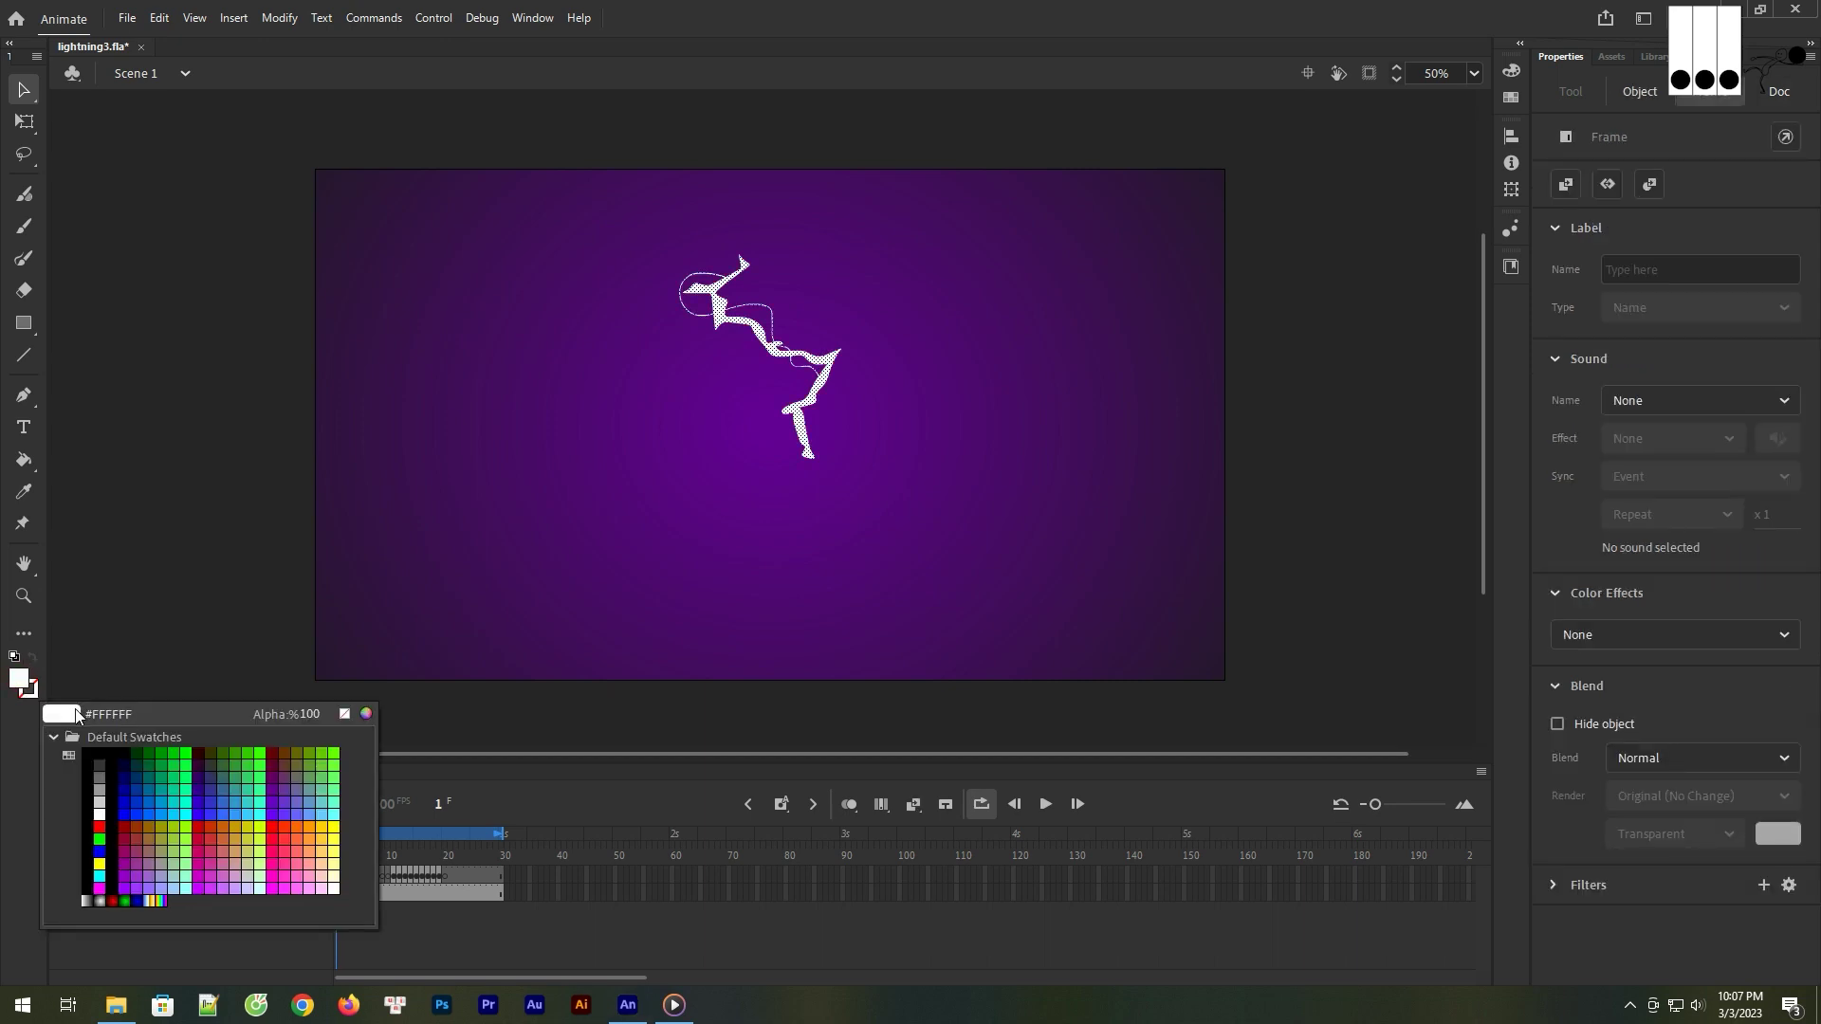
{"action": "left_click", "coordinate": [72, 714]}
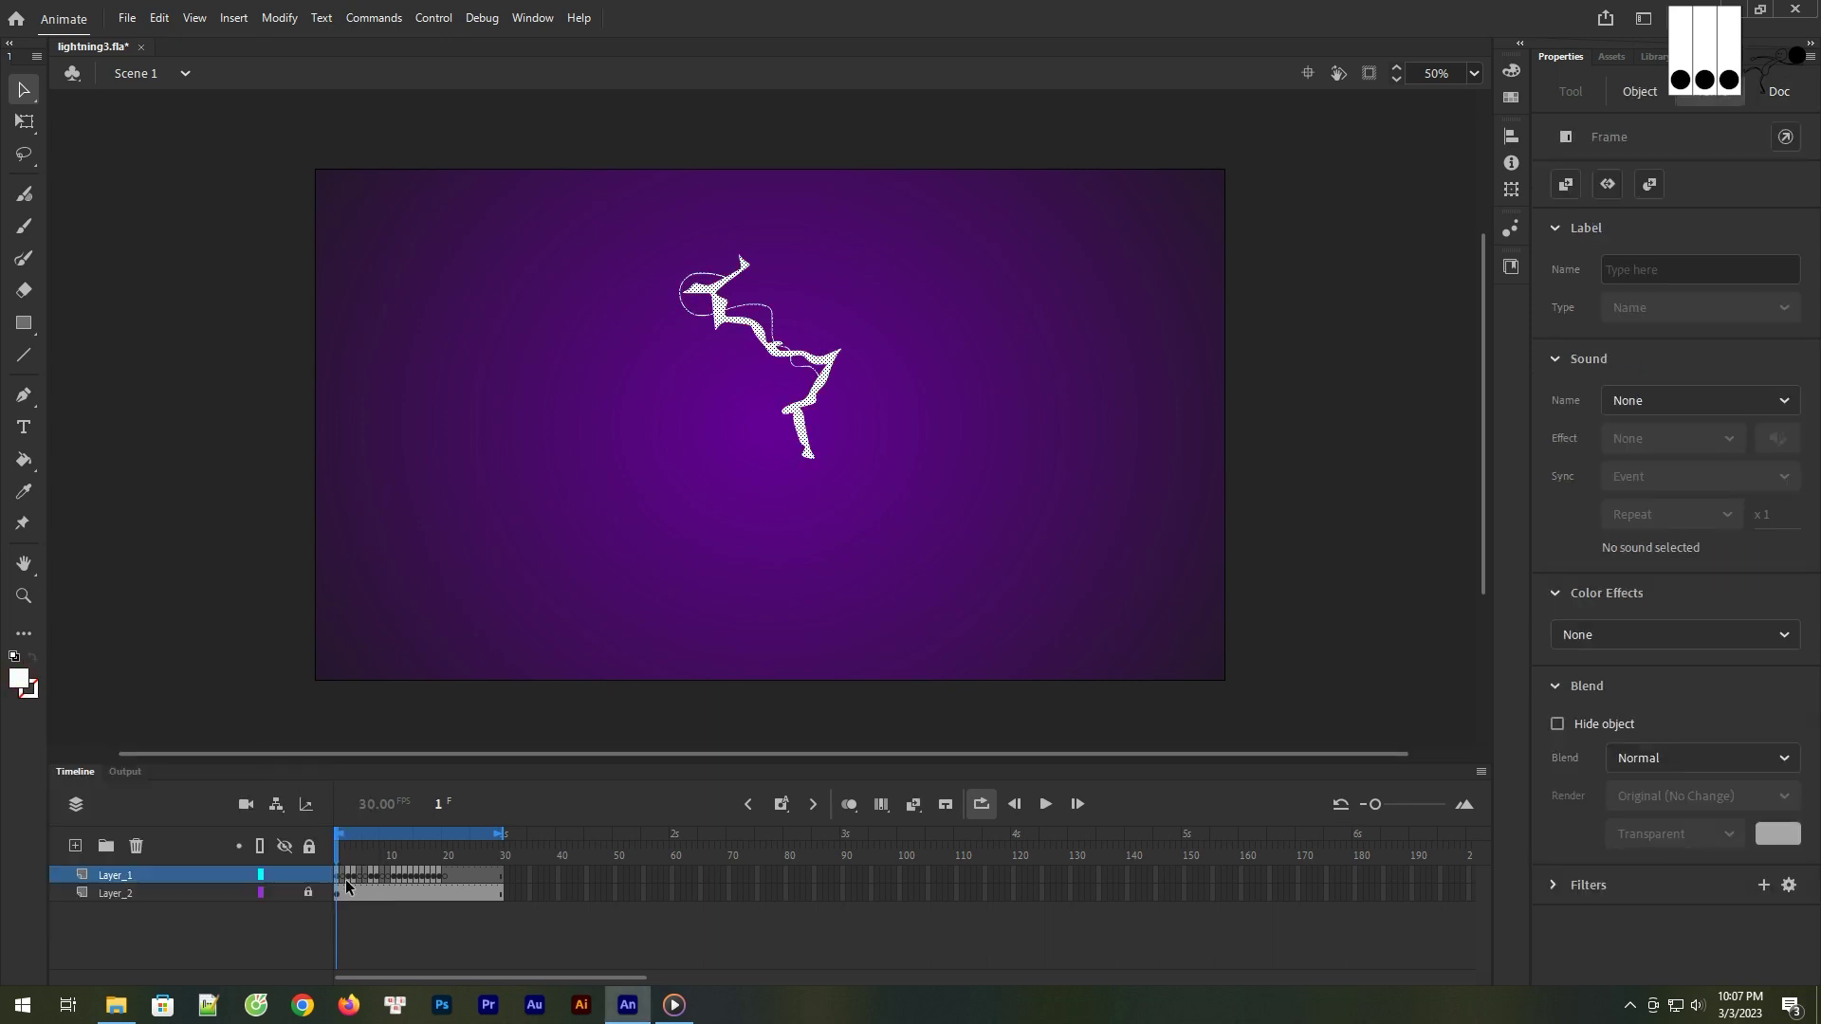
- Recolor the lightning in frames 3 and 4 of Layer_1 to white FFFFFF
{"action": "left_click", "coordinate": [347, 877]}
{"action": "left_click", "coordinate": [19, 679]}
{"action": "left_click", "coordinate": [42, 706]}
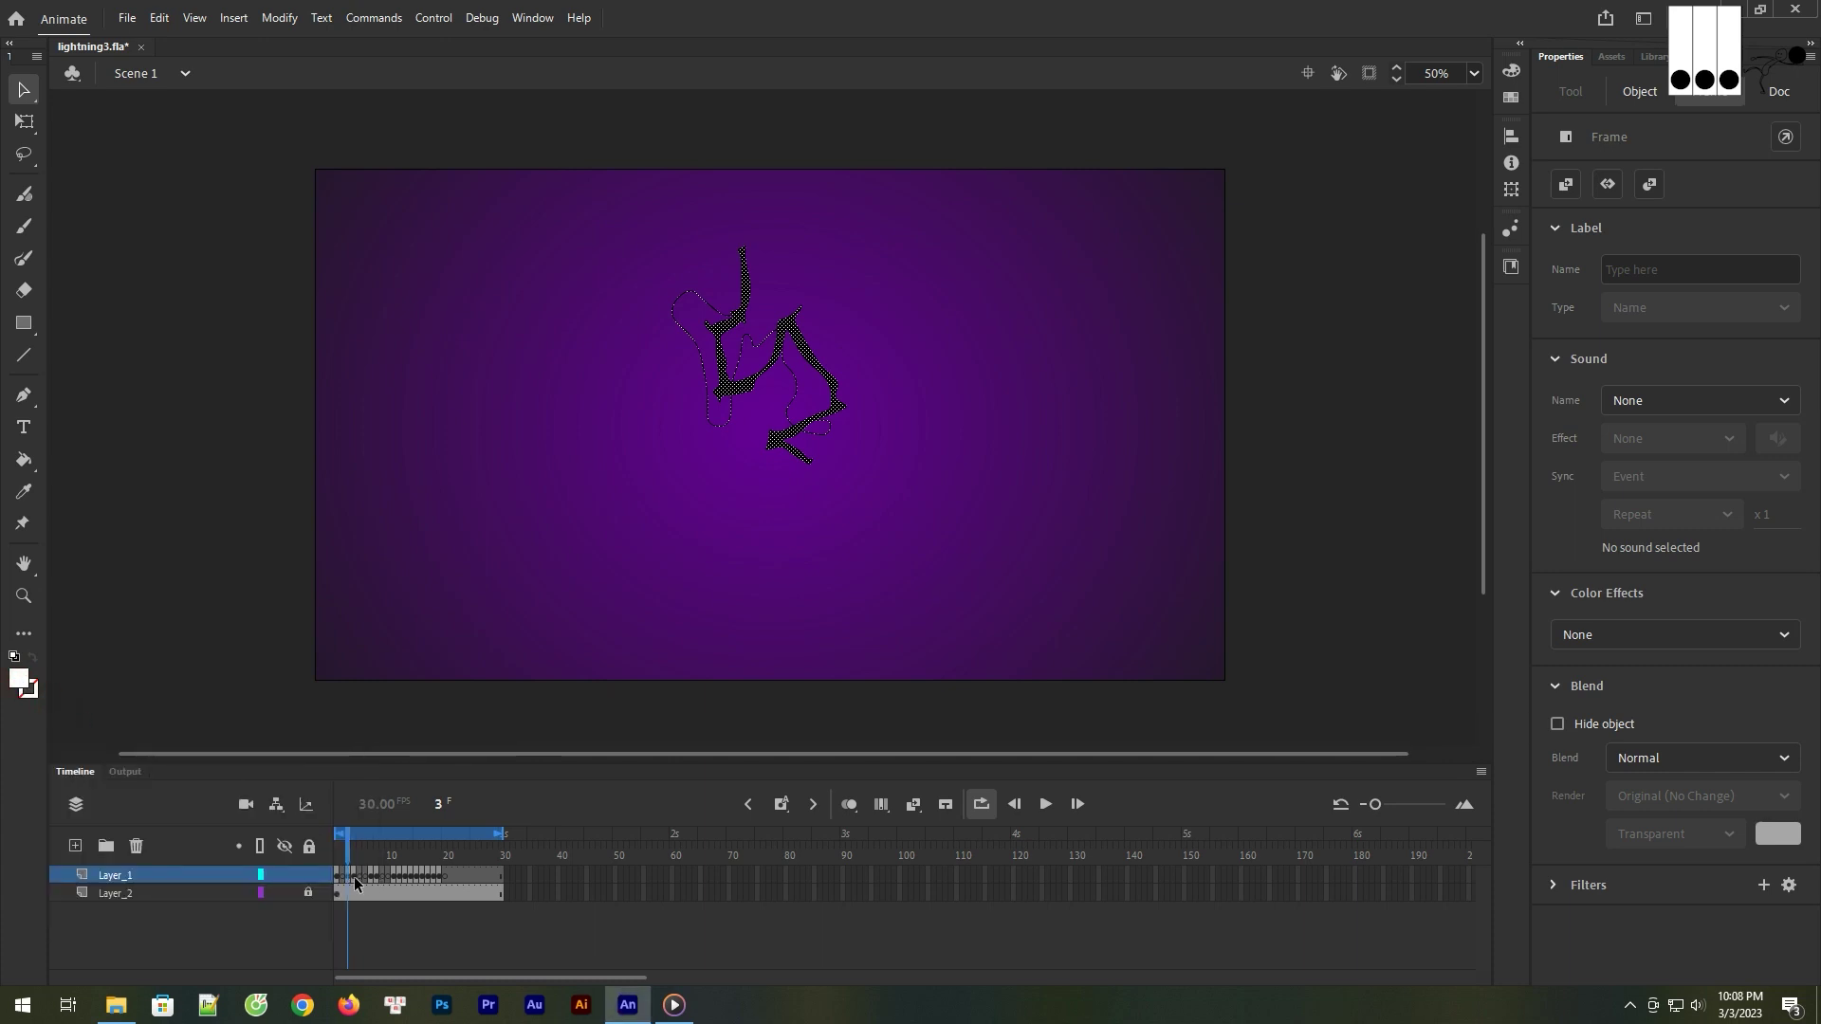
{"action": "left_click", "coordinate": [19, 679]}
{"action": "left_click", "coordinate": [71, 723]}
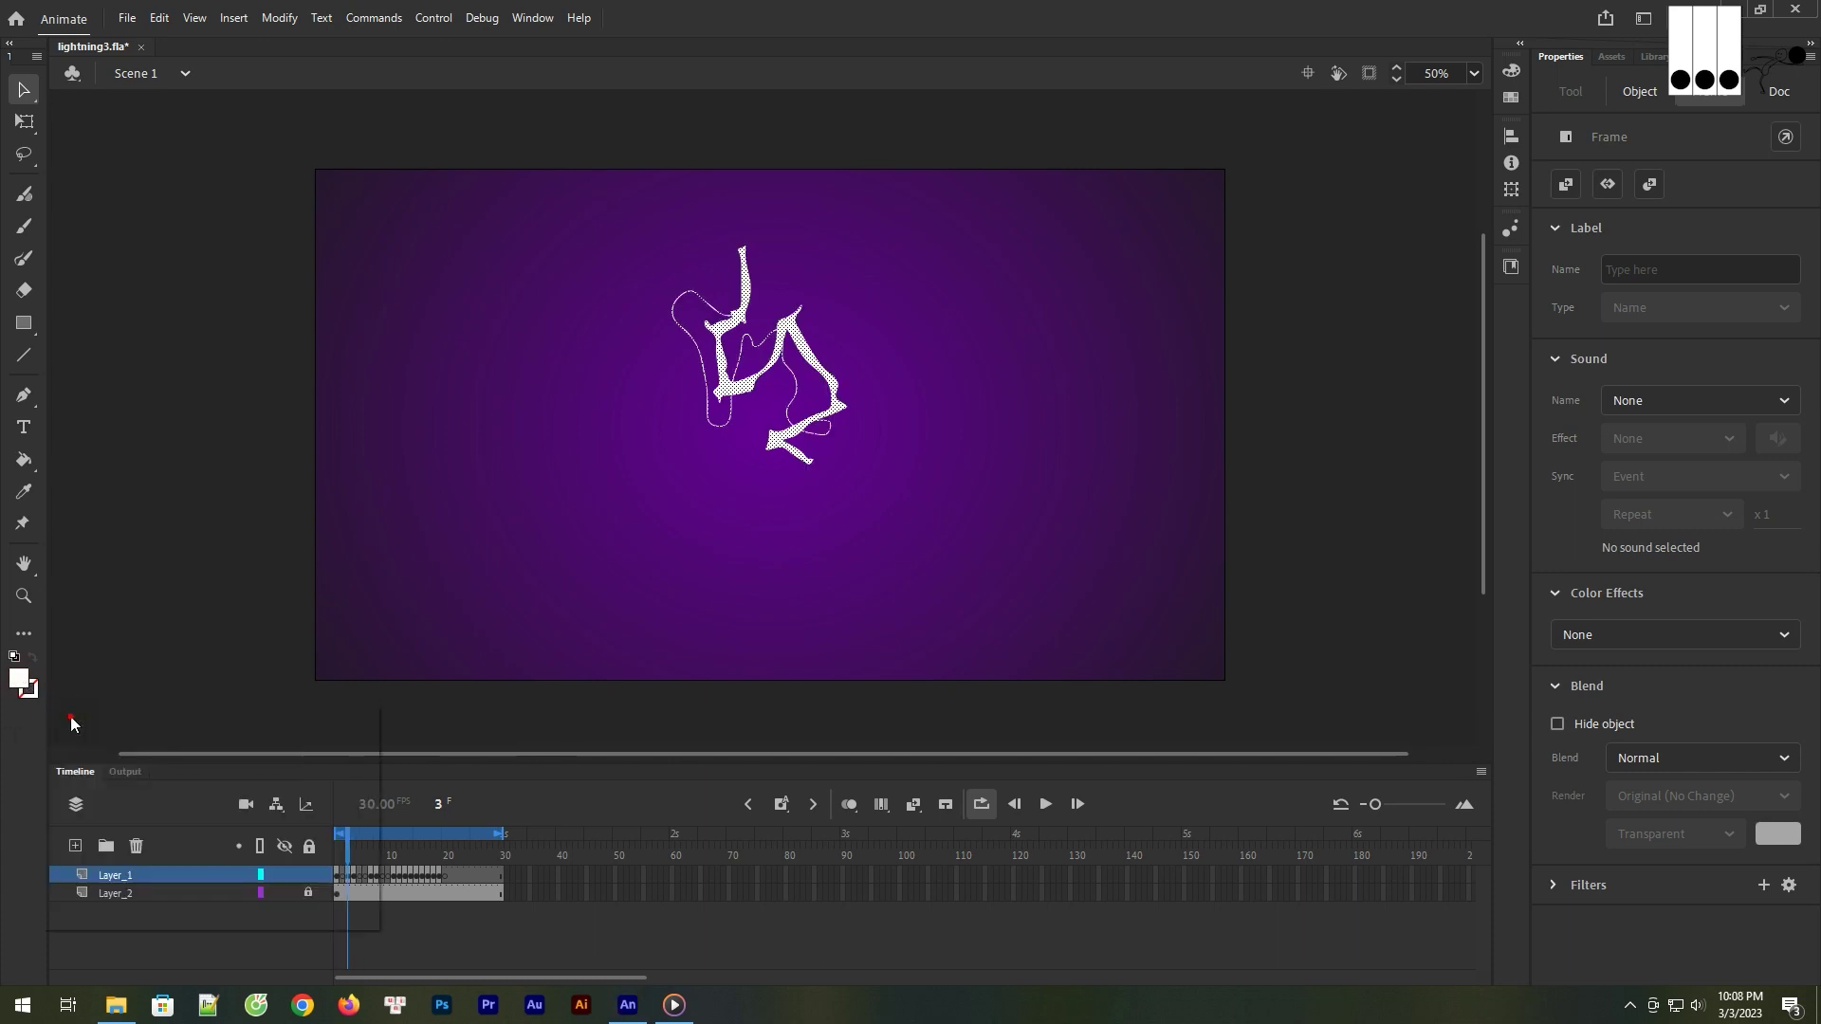
{"action": "left_click", "coordinate": [357, 879]}
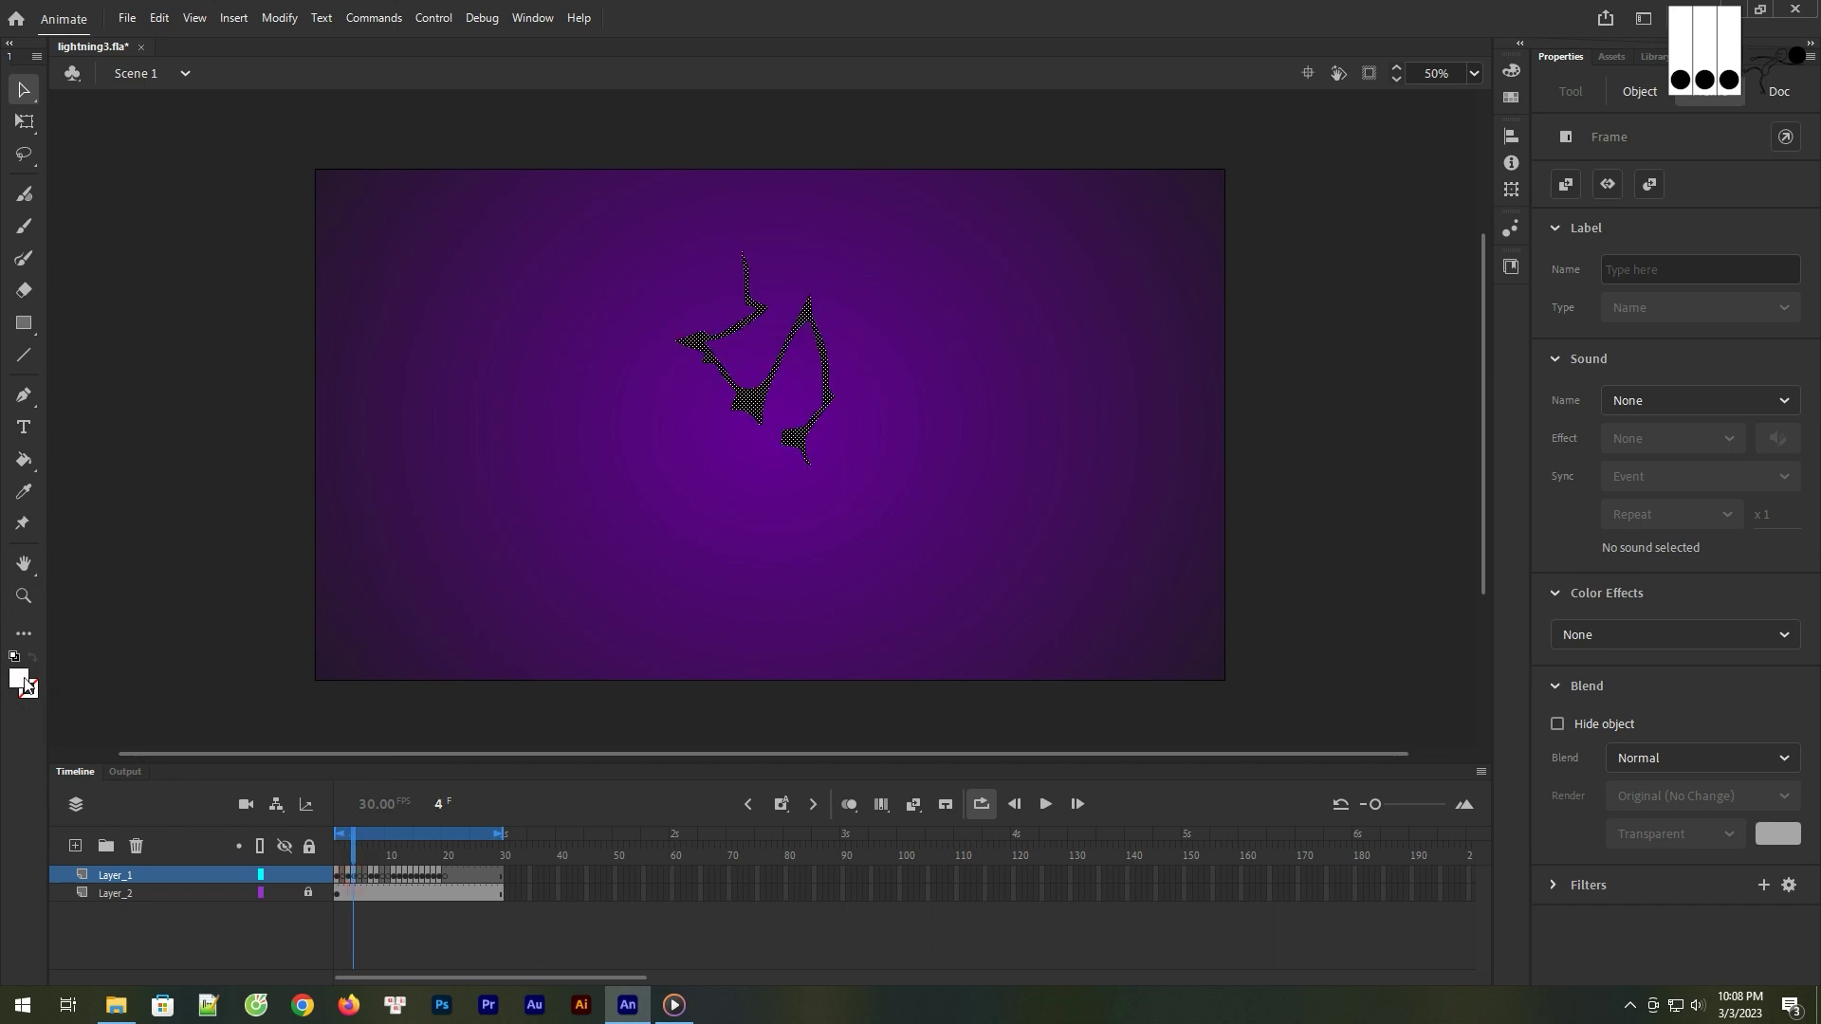
{"action": "left_click", "coordinate": [19, 679]}
{"action": "left_click", "coordinate": [71, 723]}
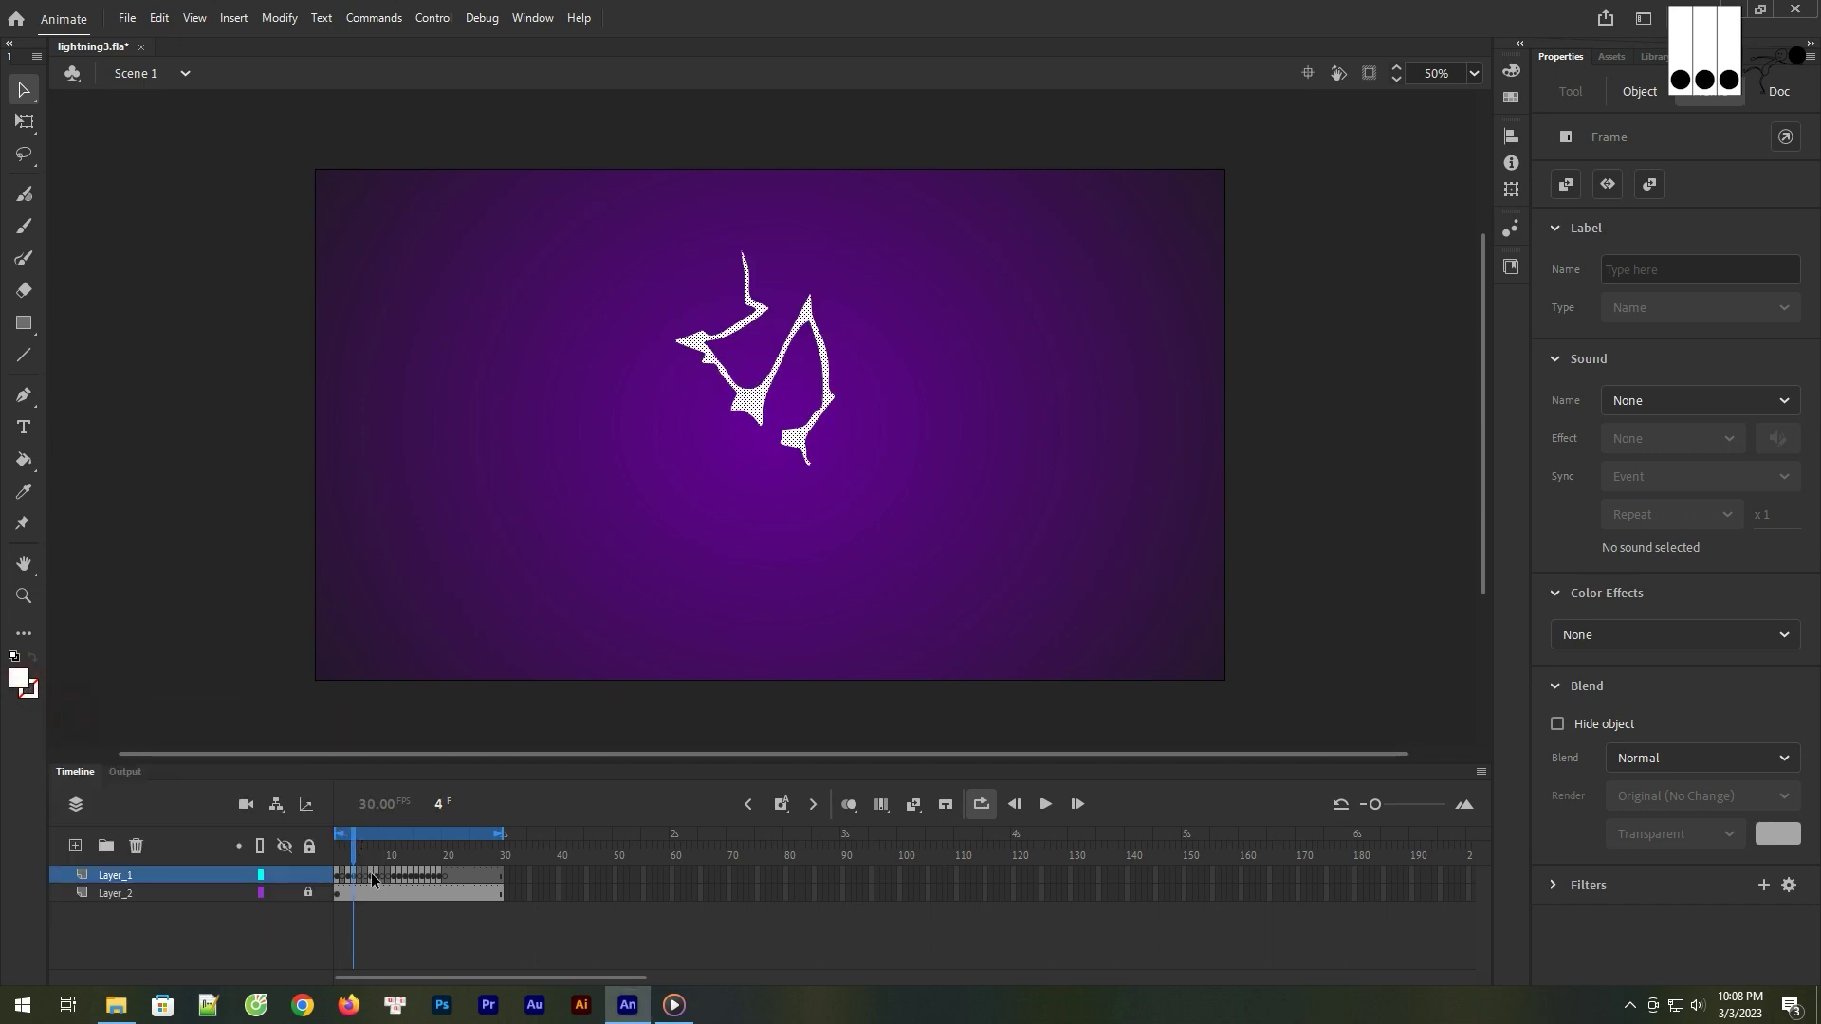
- Recolor the lightning in frames 7 and 8 of Layer_1 to white FFFFFF
{"action": "left_click", "coordinate": [372, 879]}
{"action": "left_click", "coordinate": [19, 679]}
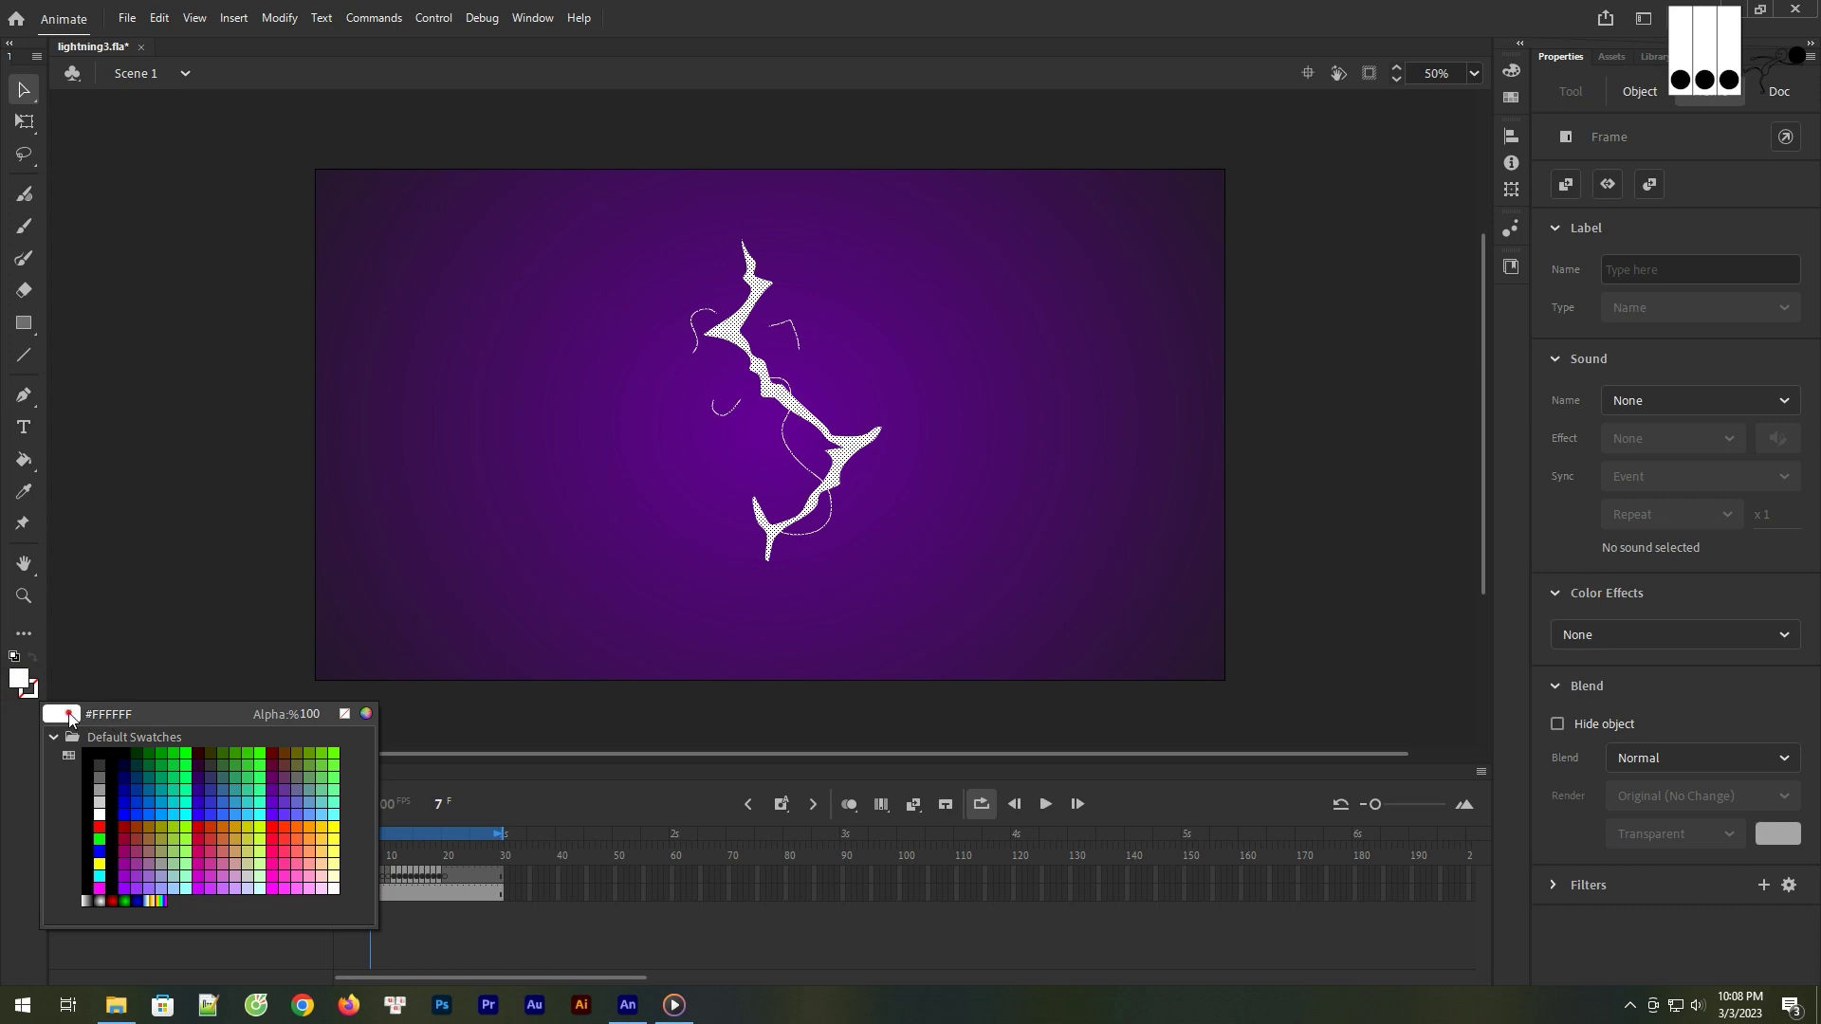
{"action": "left_click", "coordinate": [71, 723]}
{"action": "left_click", "coordinate": [378, 879]}
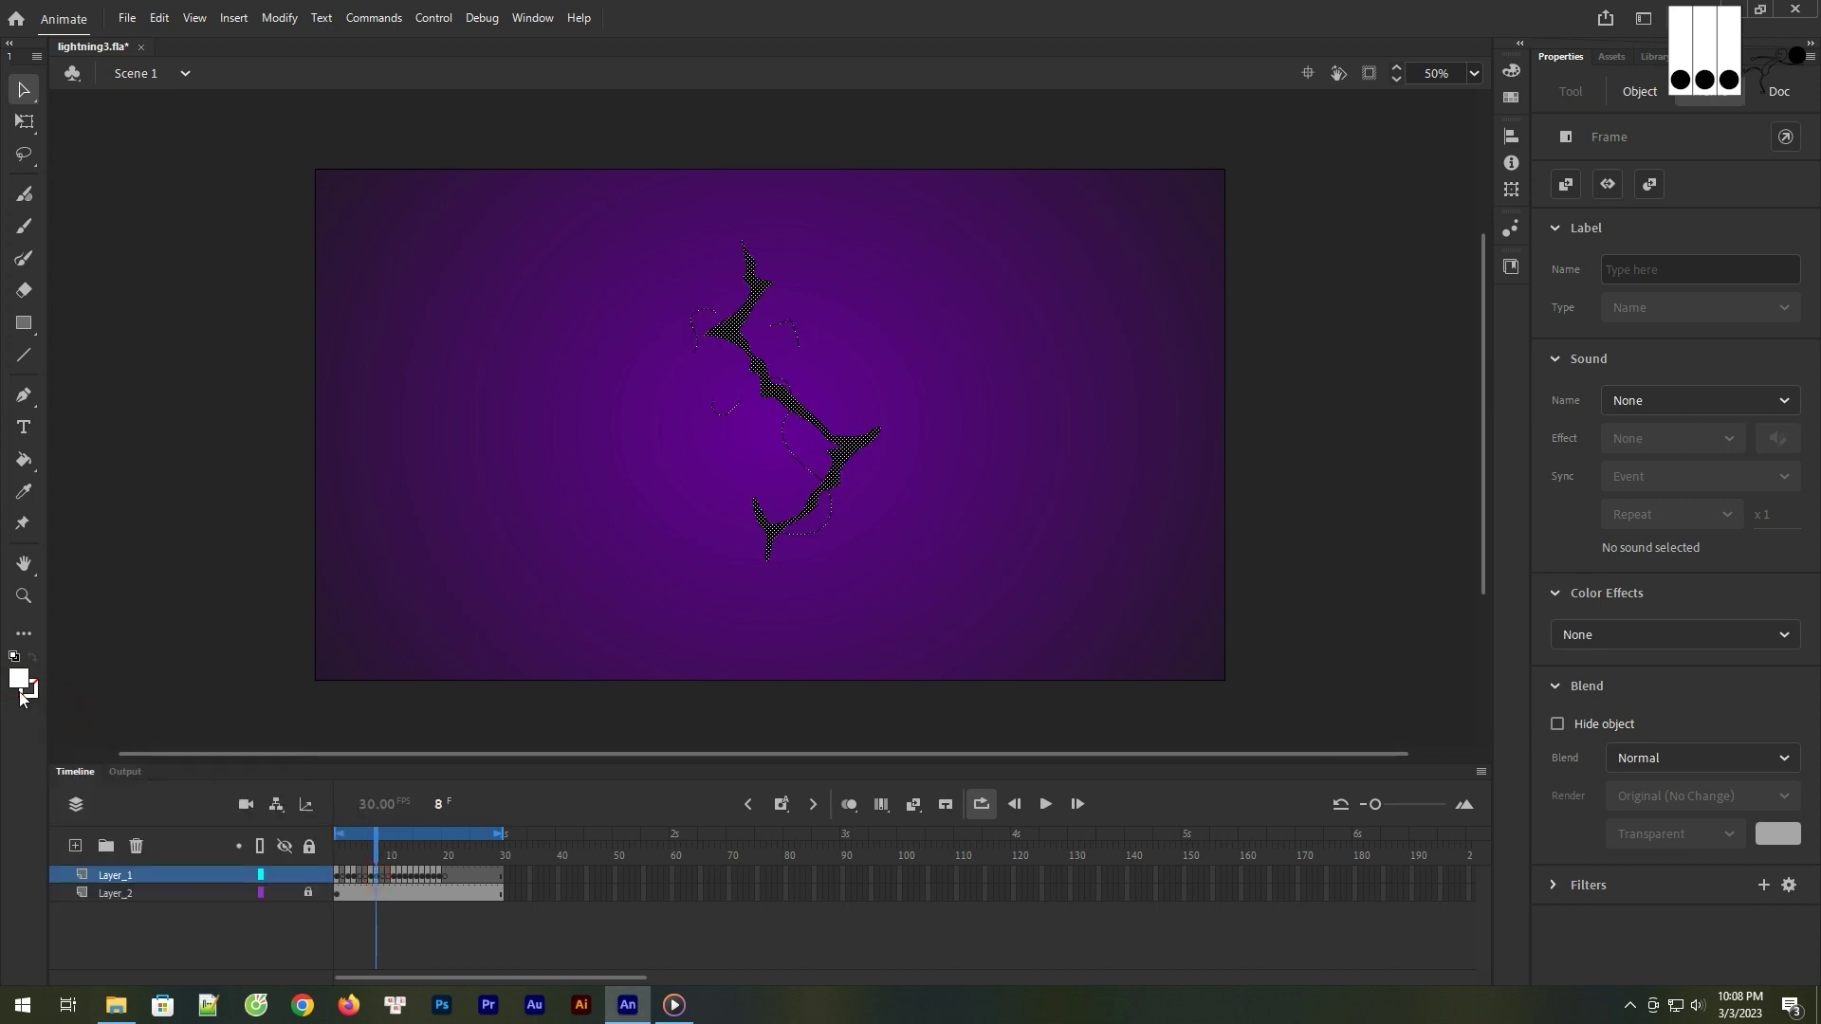
{"action": "left_click", "coordinate": [19, 679]}
{"action": "left_click", "coordinate": [71, 723]}
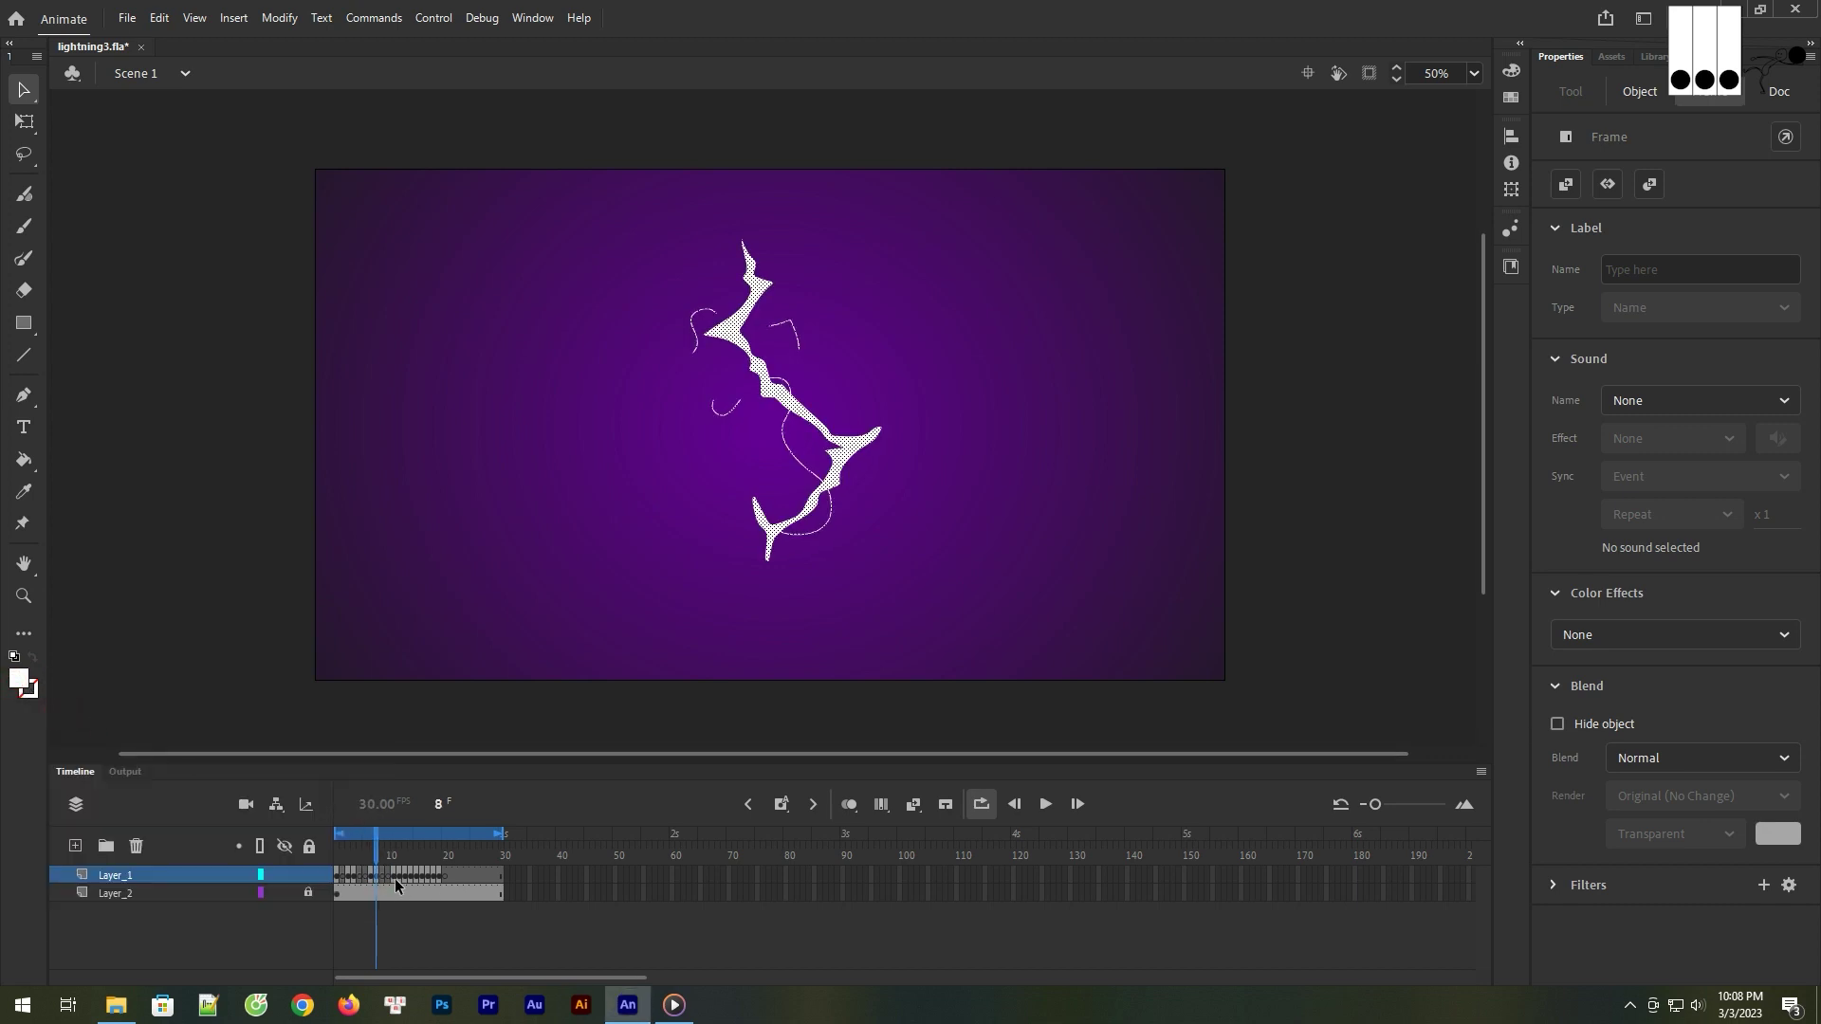
- Try to recolor the lightning in frame 11 of Layer_1 to white
{"action": "left_click", "coordinate": [395, 878]}
{"action": "left_click", "coordinate": [19, 679]}
{"action": "left_click", "coordinate": [50, 713]}
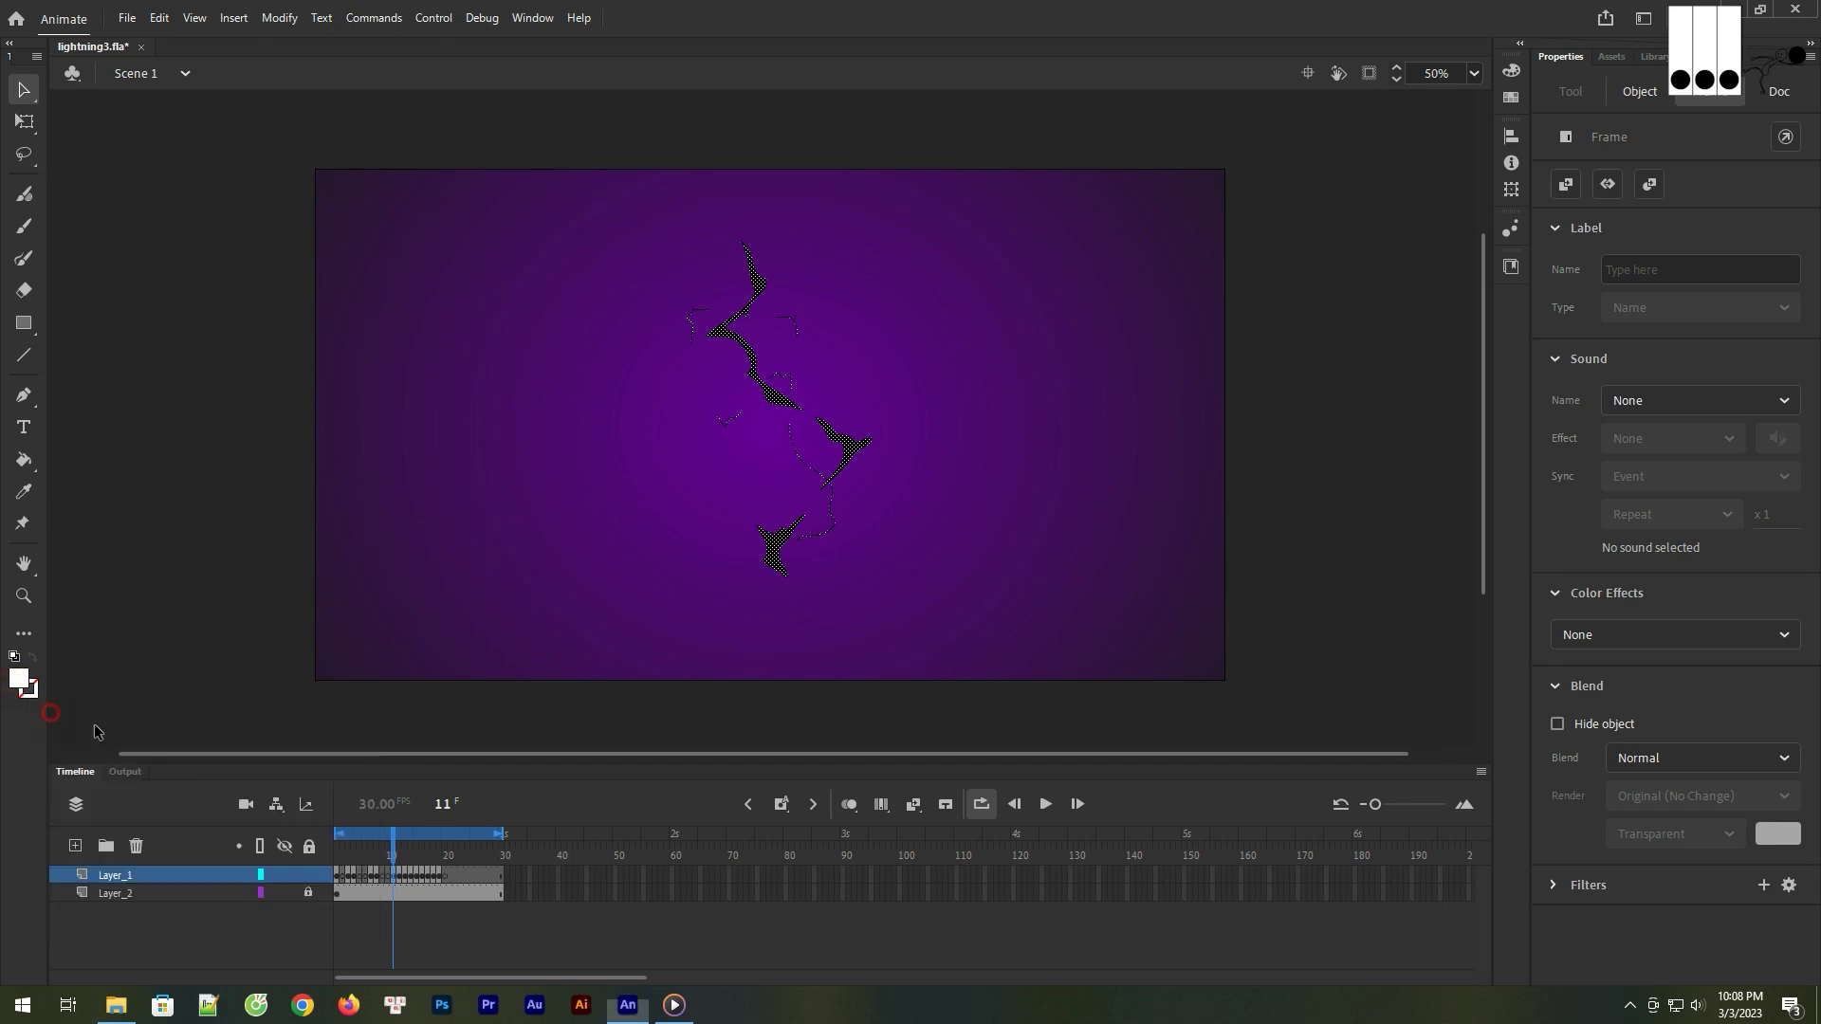
- Recolor the lightning fragments in frames 12 and 13 of Layer_1 to white FFFFFF
{"action": "left_click", "coordinate": [402, 877]}
{"action": "left_click", "coordinate": [19, 679]}
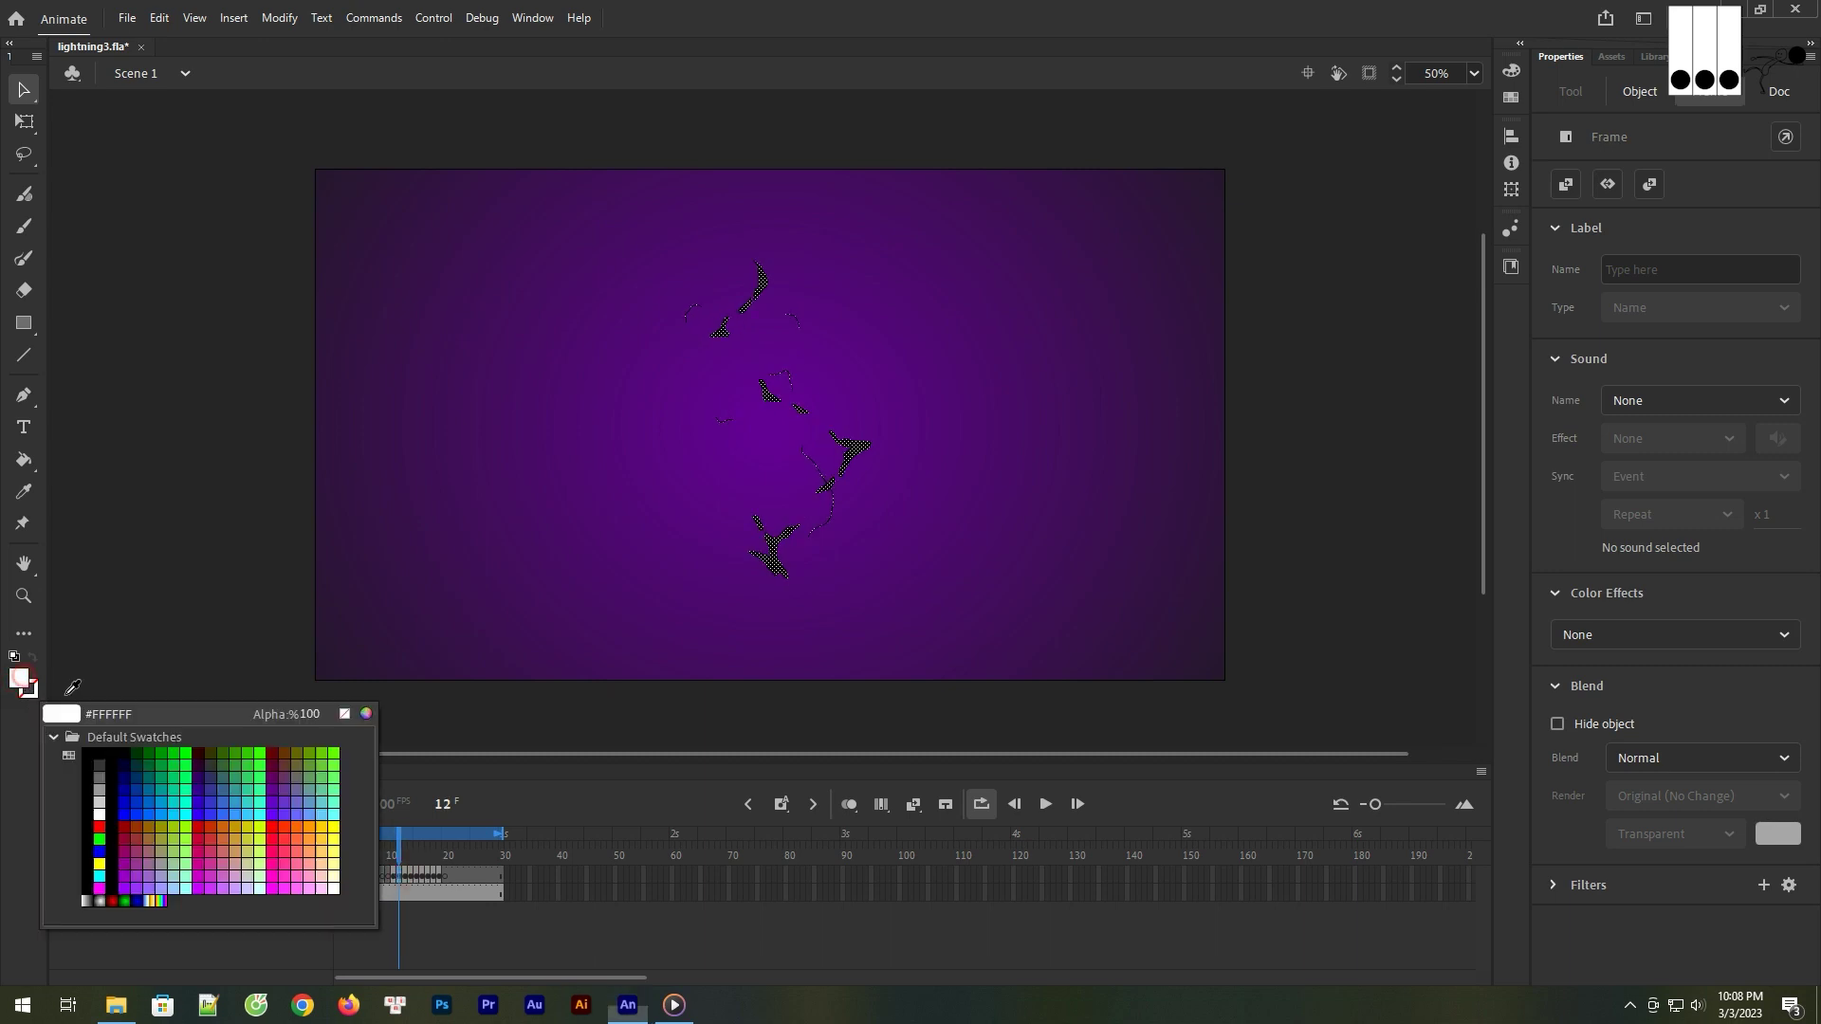
{"action": "left_click", "coordinate": [71, 717]}
{"action": "left_click", "coordinate": [406, 876]}
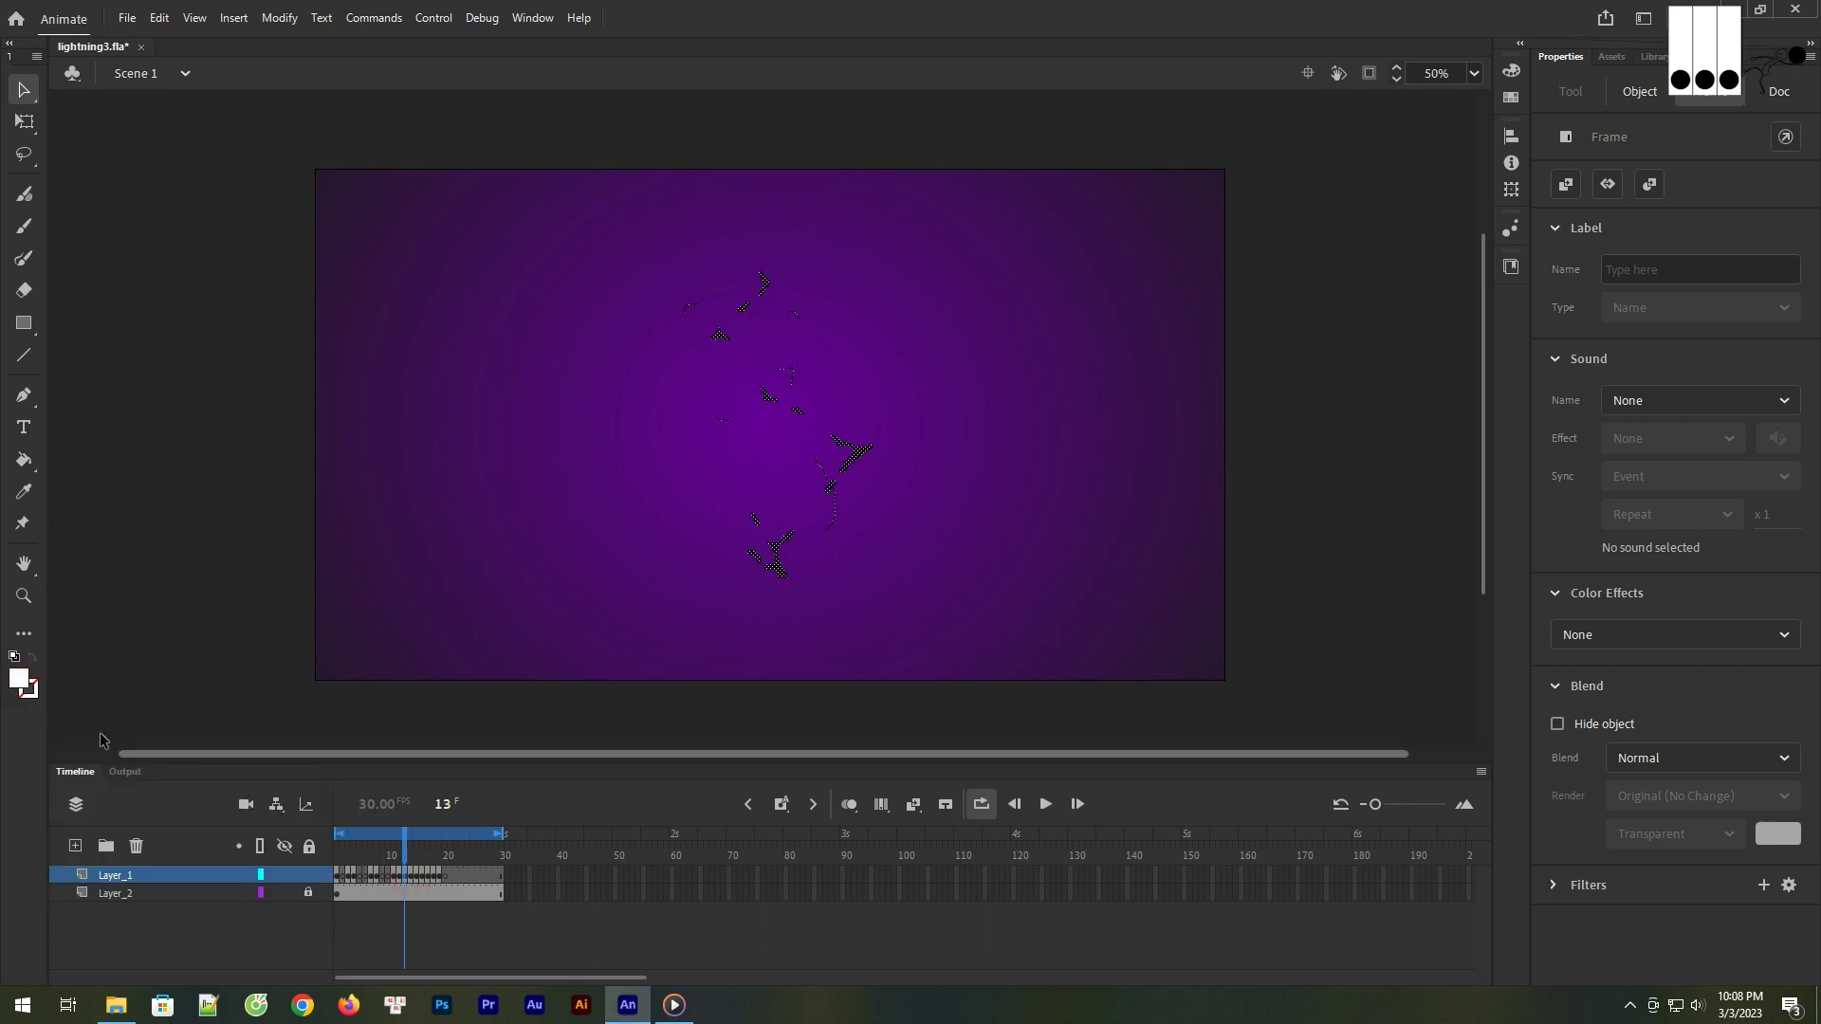
{"action": "left_click", "coordinate": [19, 679]}
{"action": "left_click", "coordinate": [71, 717]}
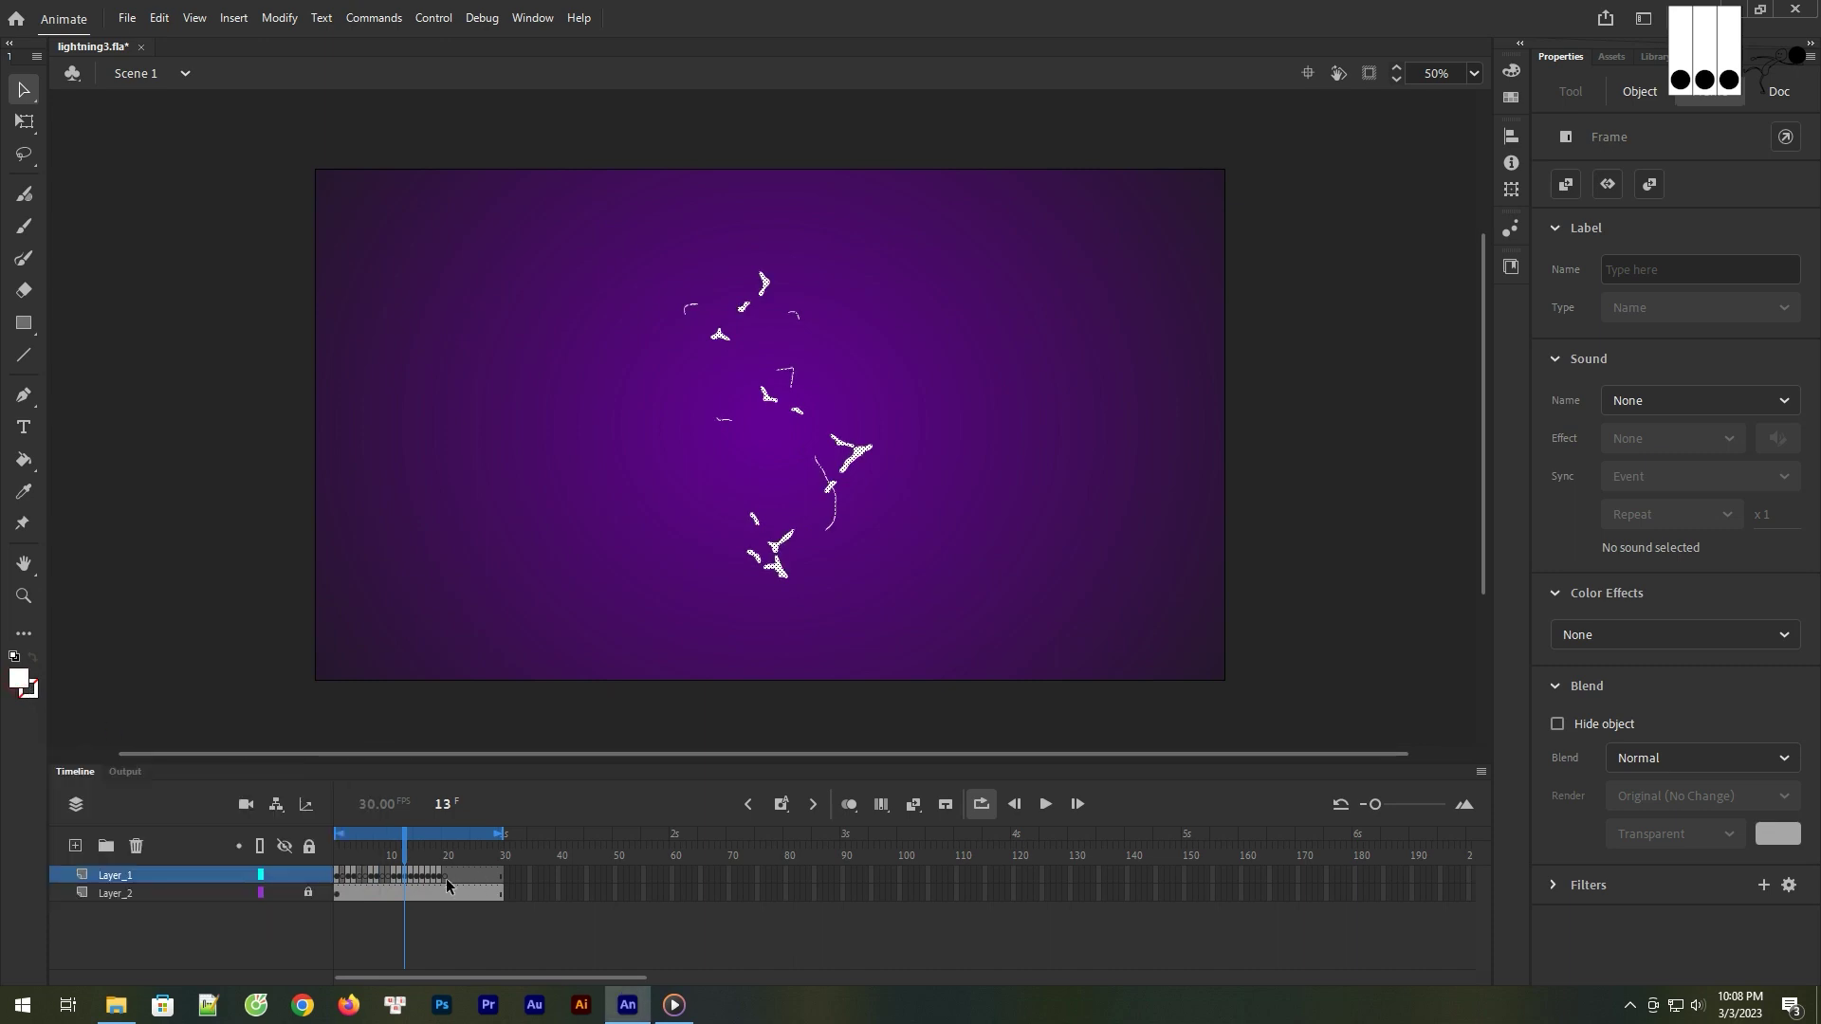
- Recolor the lightning fragments in frames 14 and 15 of Layer_1 to white FFFFFF
{"action": "left_click", "coordinate": [409, 876]}
{"action": "left_click", "coordinate": [31, 687]}
{"action": "left_click", "coordinate": [71, 717]}
{"action": "left_click", "coordinate": [417, 876]}
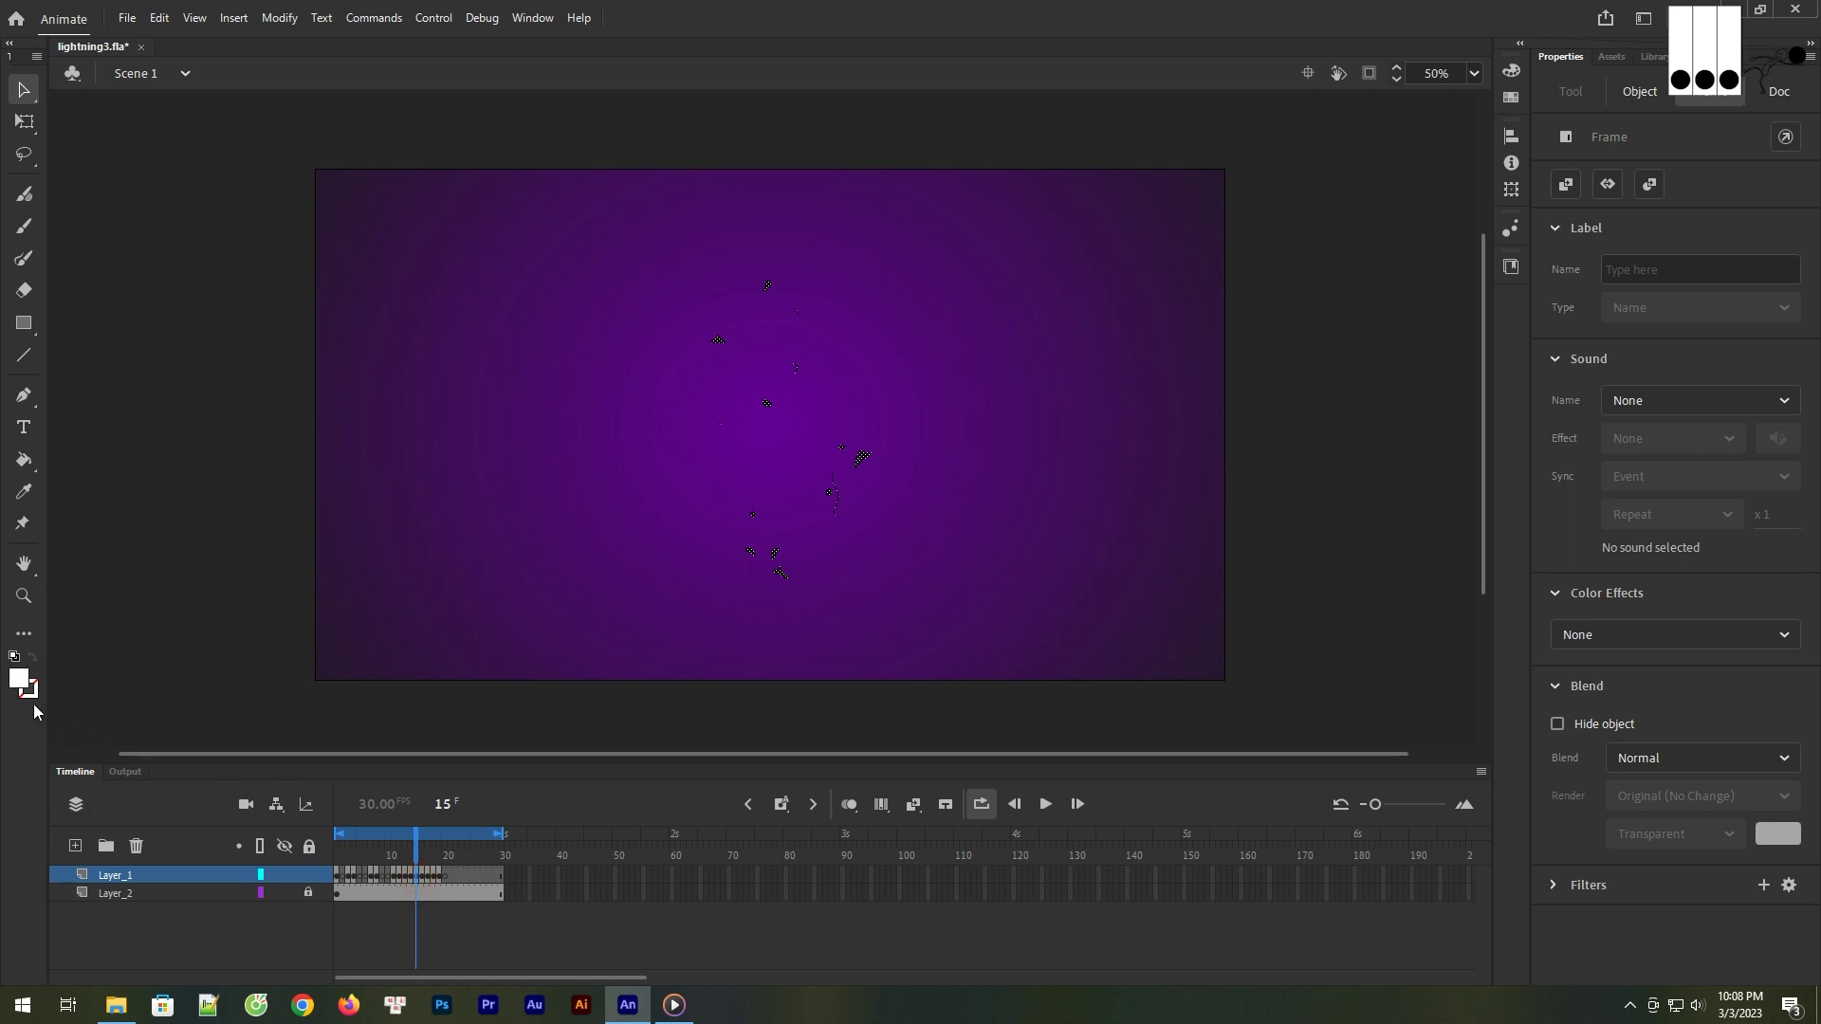
{"action": "left_click", "coordinate": [23, 687]}
{"action": "left_click", "coordinate": [71, 717]}
- Recolor the lightning fragments in frames 16 and 17 of Layer_1 to white FFFFFF
{"action": "left_click", "coordinate": [422, 877]}
{"action": "left_click", "coordinate": [19, 681]}
{"action": "left_click", "coordinate": [71, 716]}
{"action": "left_click", "coordinate": [428, 877]}
{"action": "left_click", "coordinate": [19, 681]}
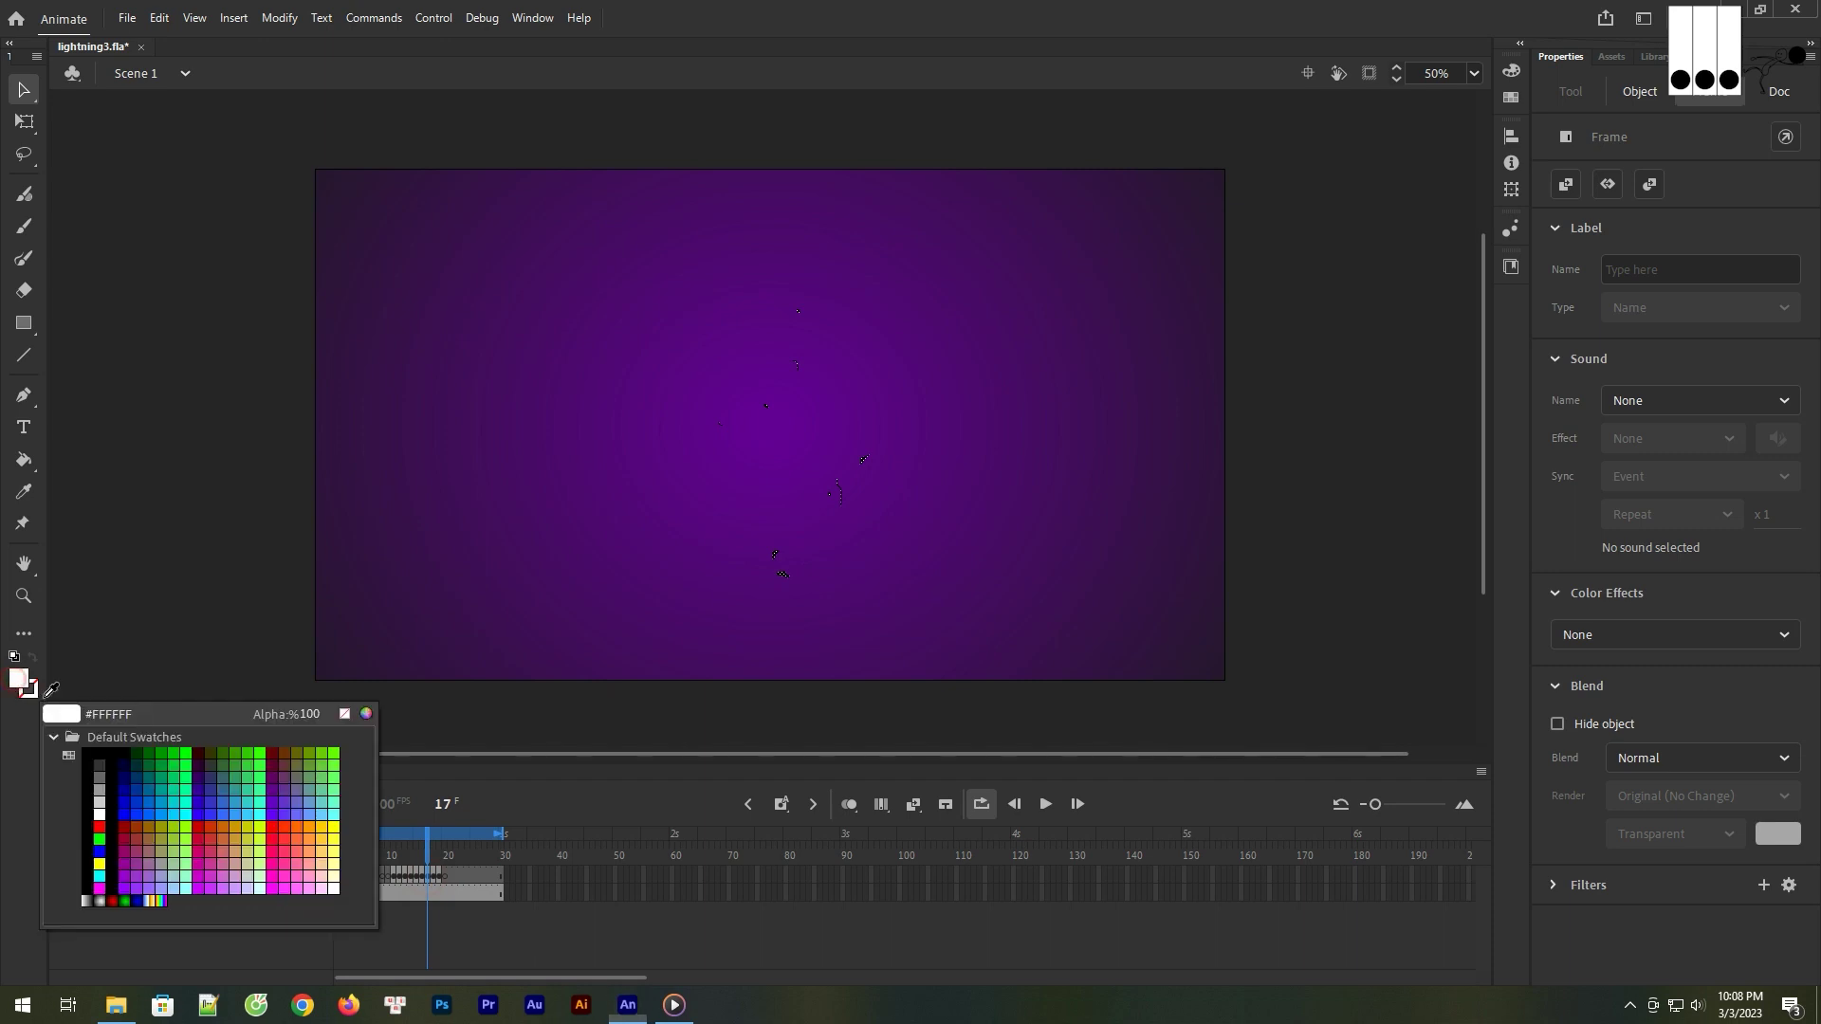
{"action": "left_click", "coordinate": [71, 717]}
- Recolor the remaining lightning fragments in frames 18 and 19 of Layer_1 to white FFFFFF
{"action": "left_click", "coordinate": [434, 877]}
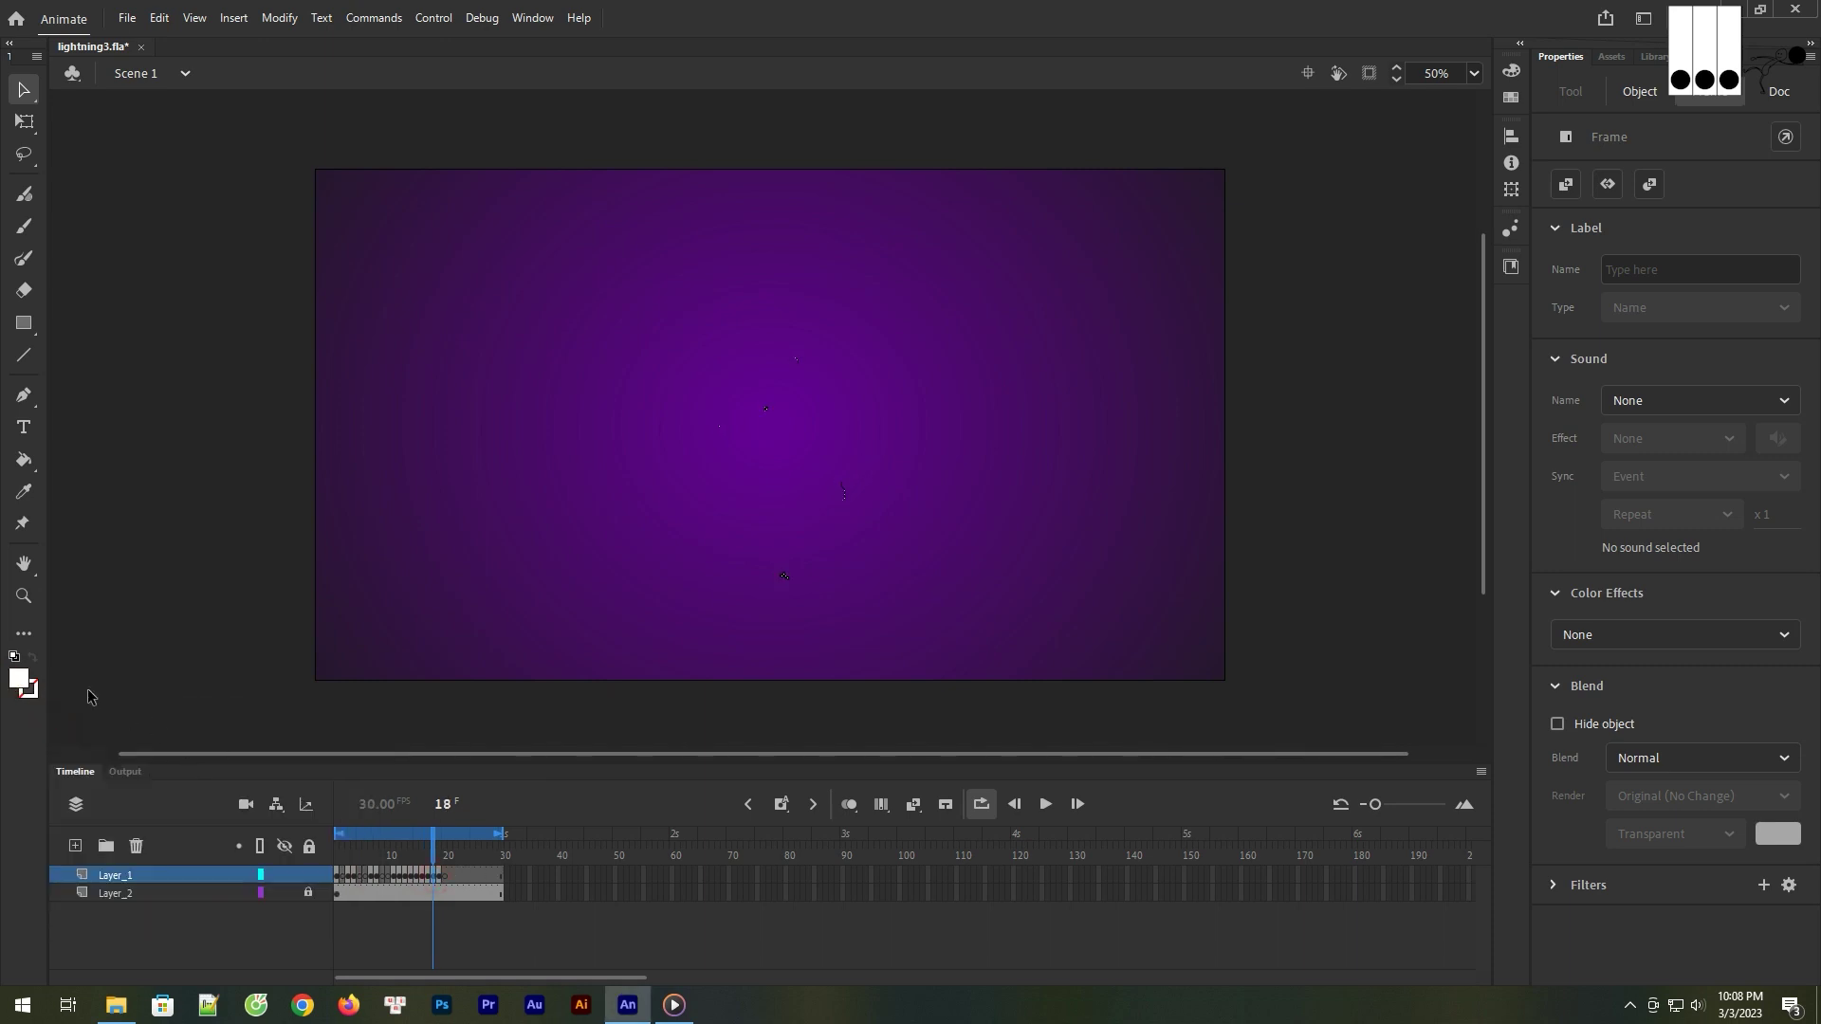
{"action": "left_click", "coordinate": [19, 680]}
{"action": "left_click", "coordinate": [57, 721]}
{"action": "left_click", "coordinate": [442, 877]}
{"action": "left_click", "coordinate": [19, 681]}
{"action": "left_click", "coordinate": [58, 719]}
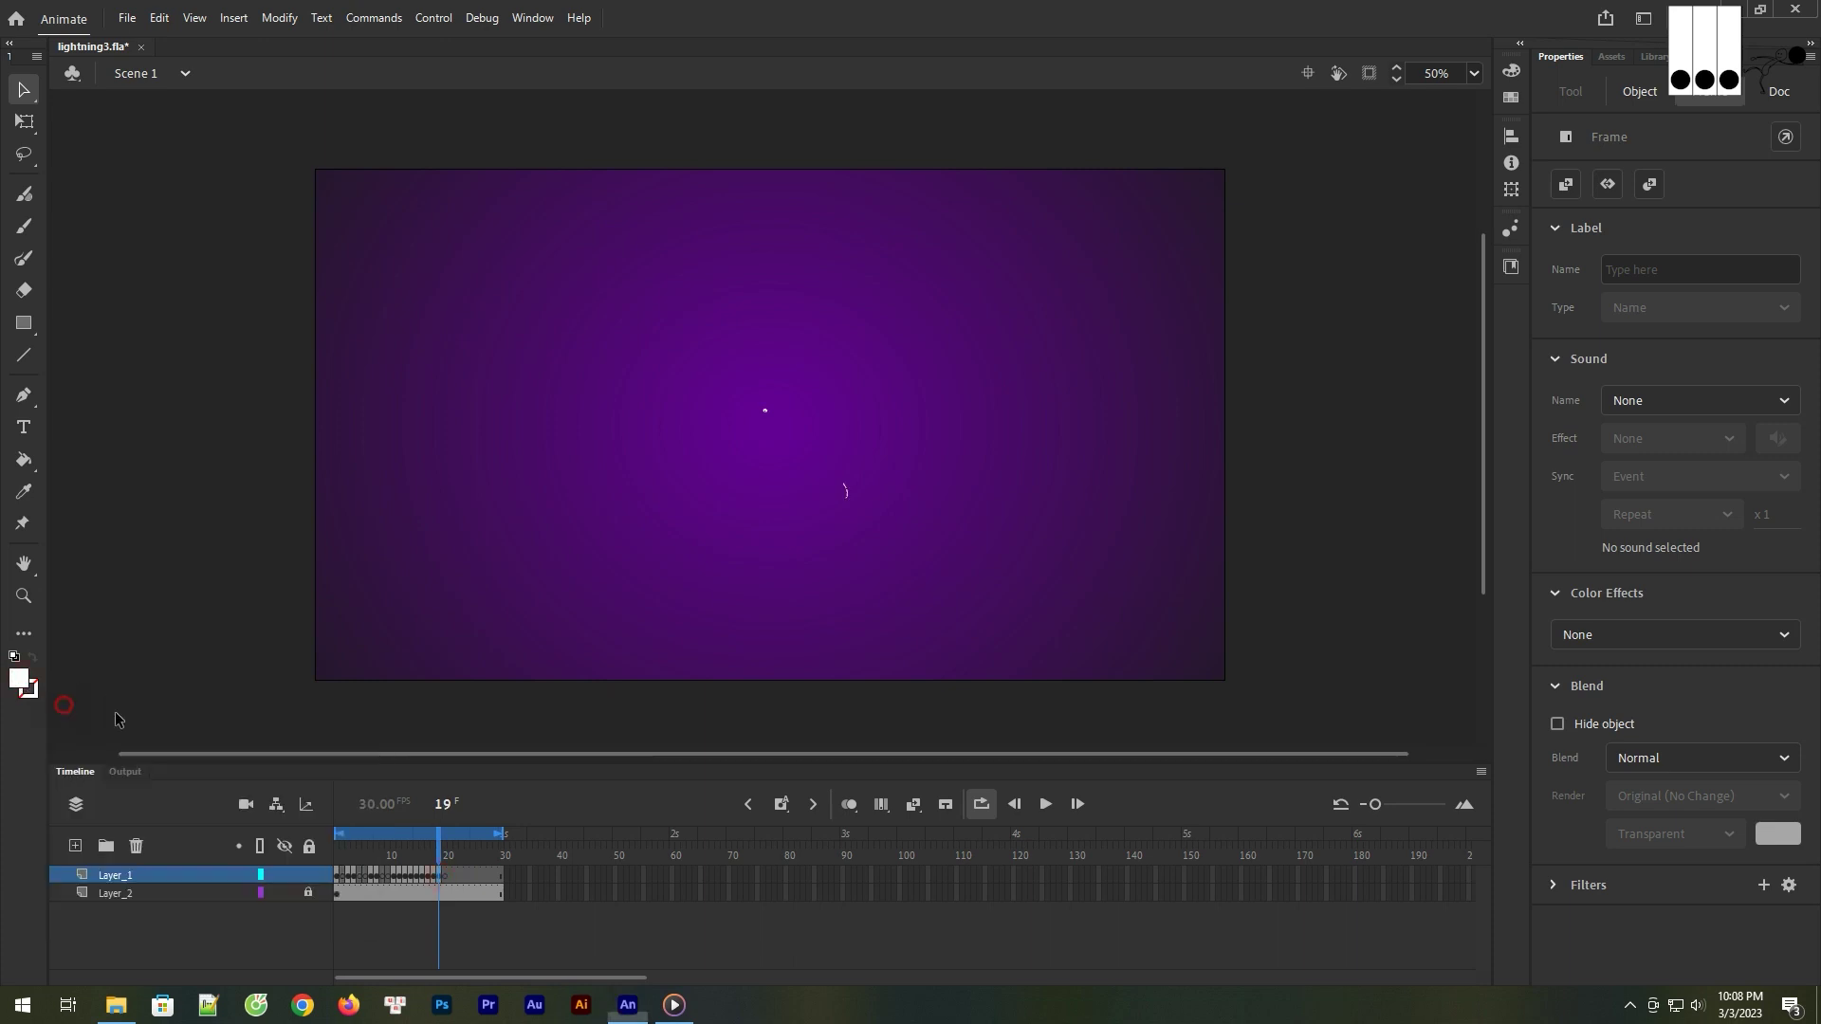
- Play back the recolored lightning animation and scrub through its frames back to frame 11 to check the colors
{"action": "left_click", "coordinate": [1045, 804]}
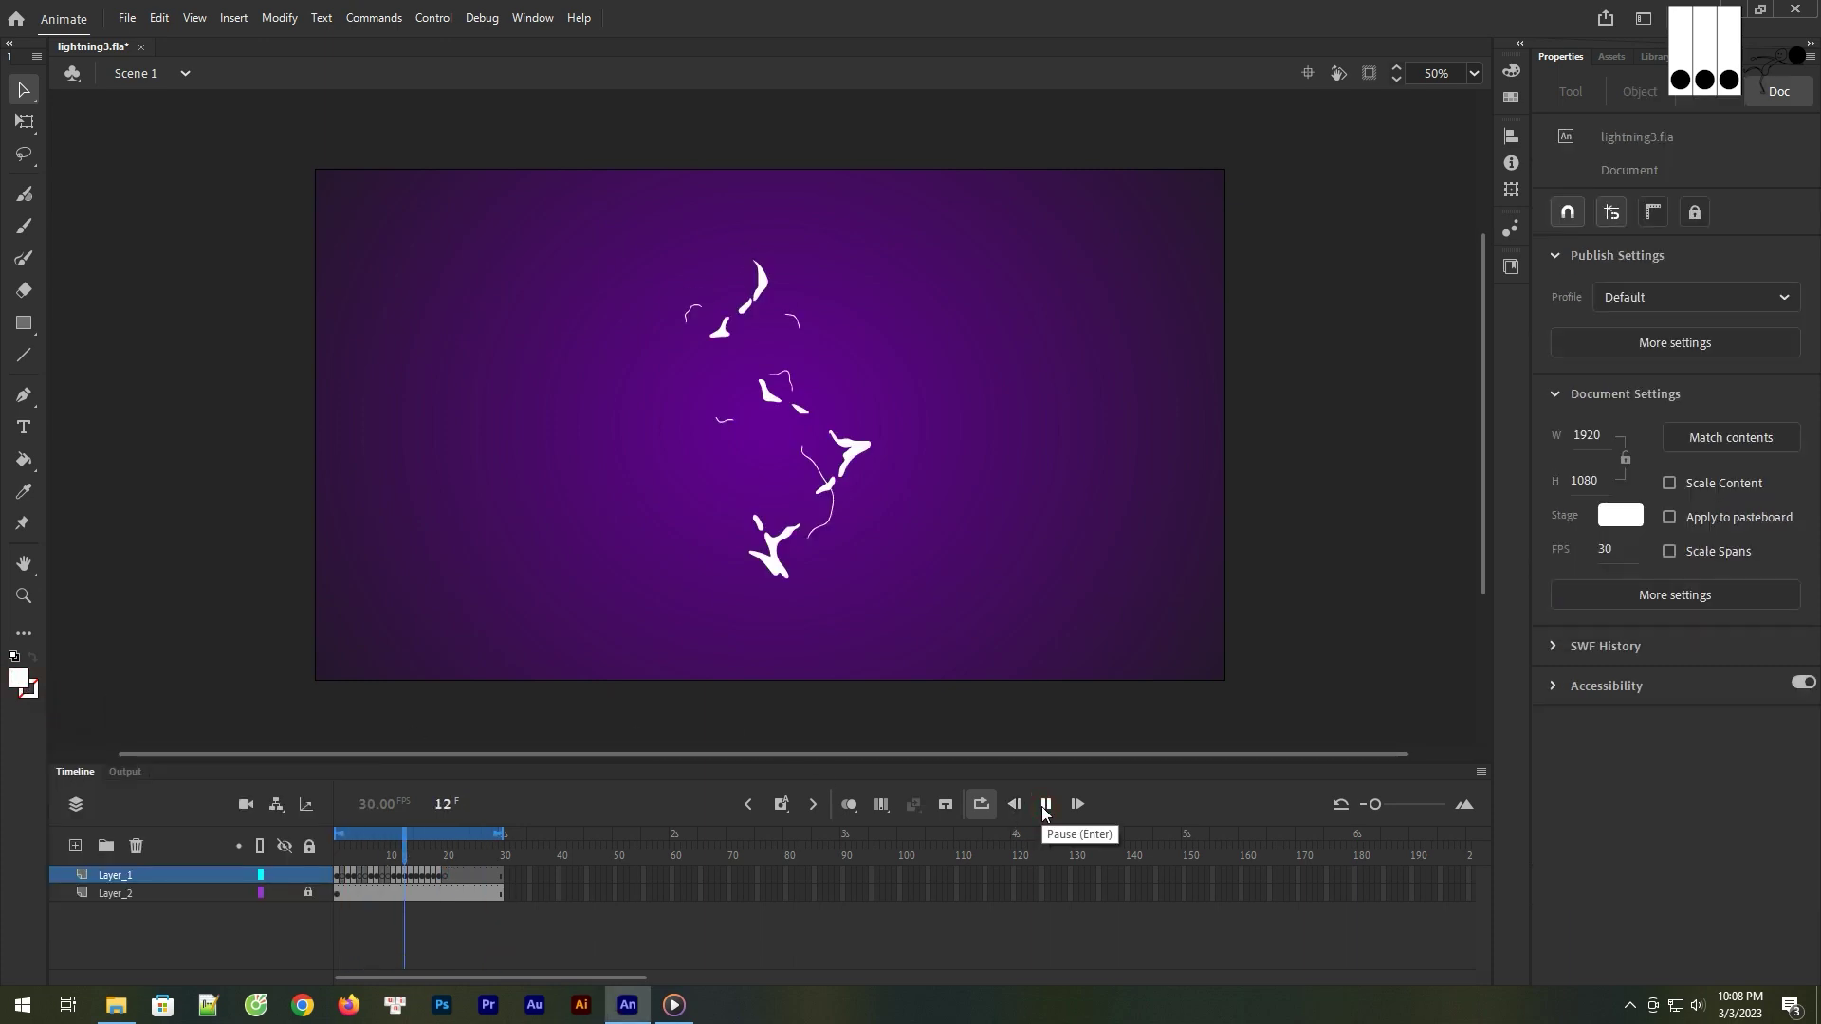
{"action": "left_click", "coordinate": [1045, 804]}
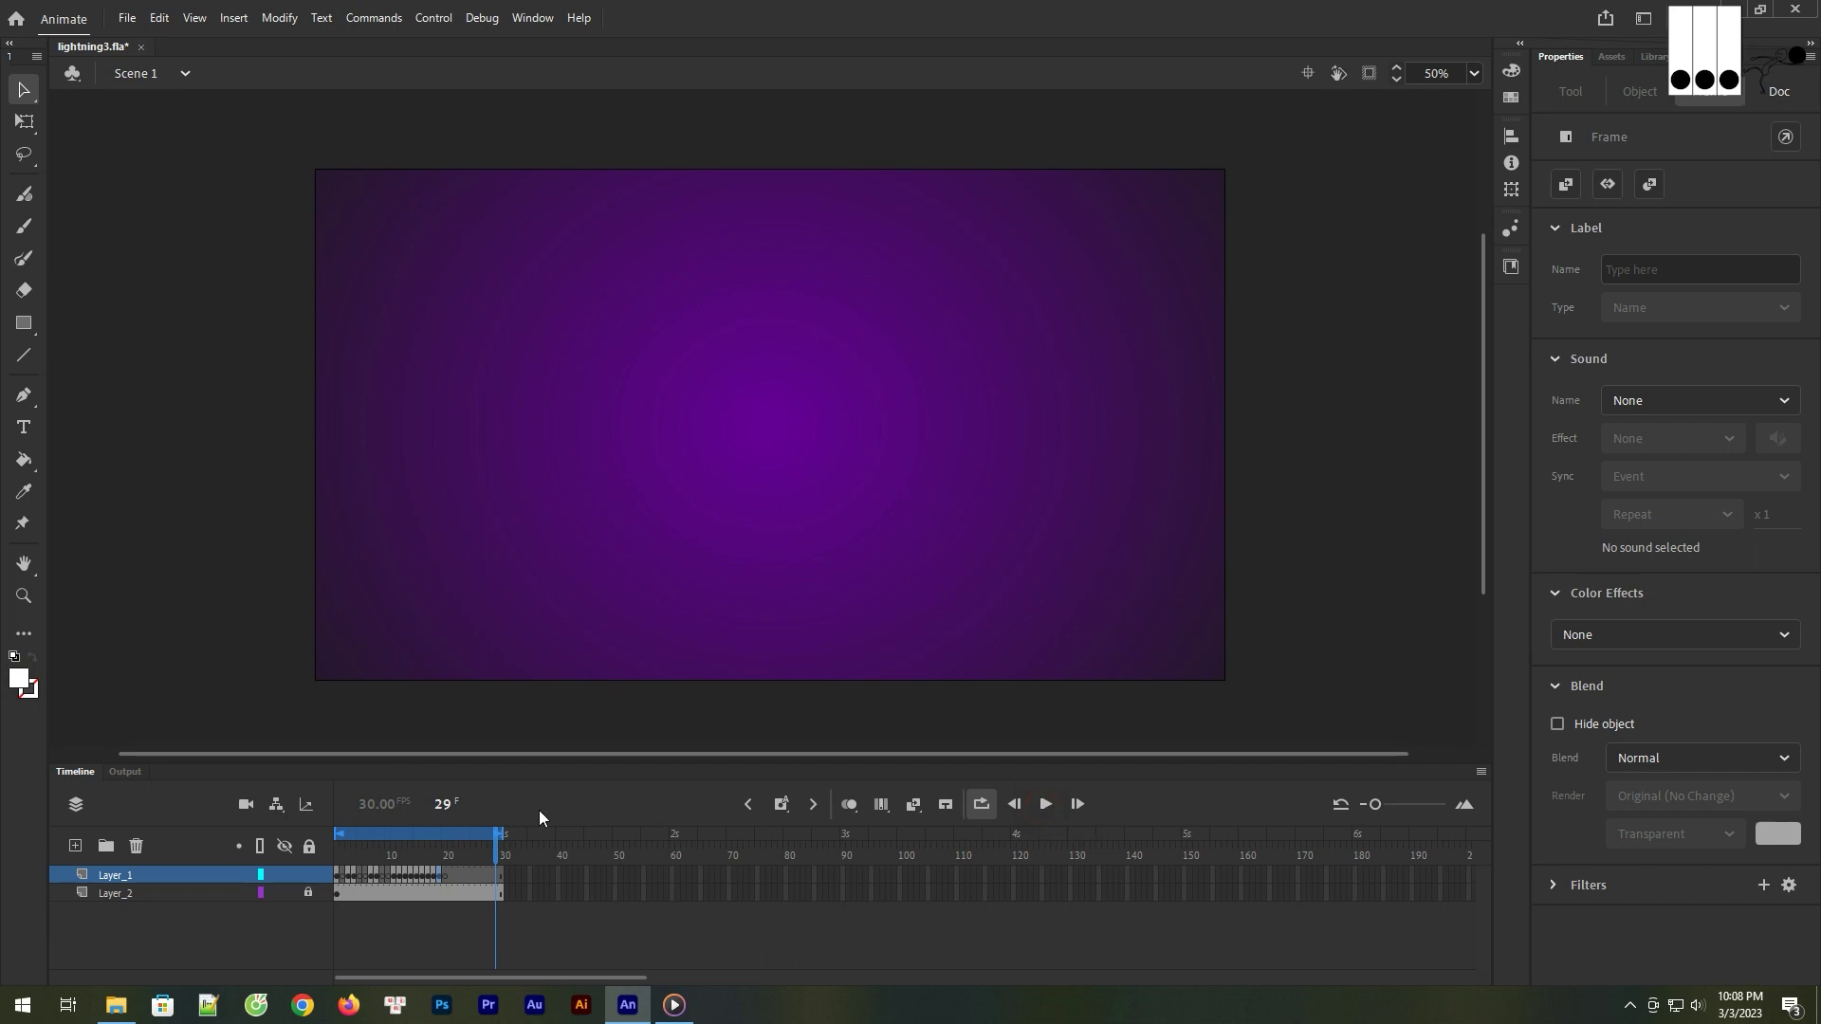
{"action": "left_click", "coordinate": [424, 856]}
{"action": "left_click_drag", "start_coordinate": [424, 857], "coordinate": [393, 857]}
- Recolor the lightning in frame 11 of Layer_1 to white
{"action": "left_click", "coordinate": [395, 880]}
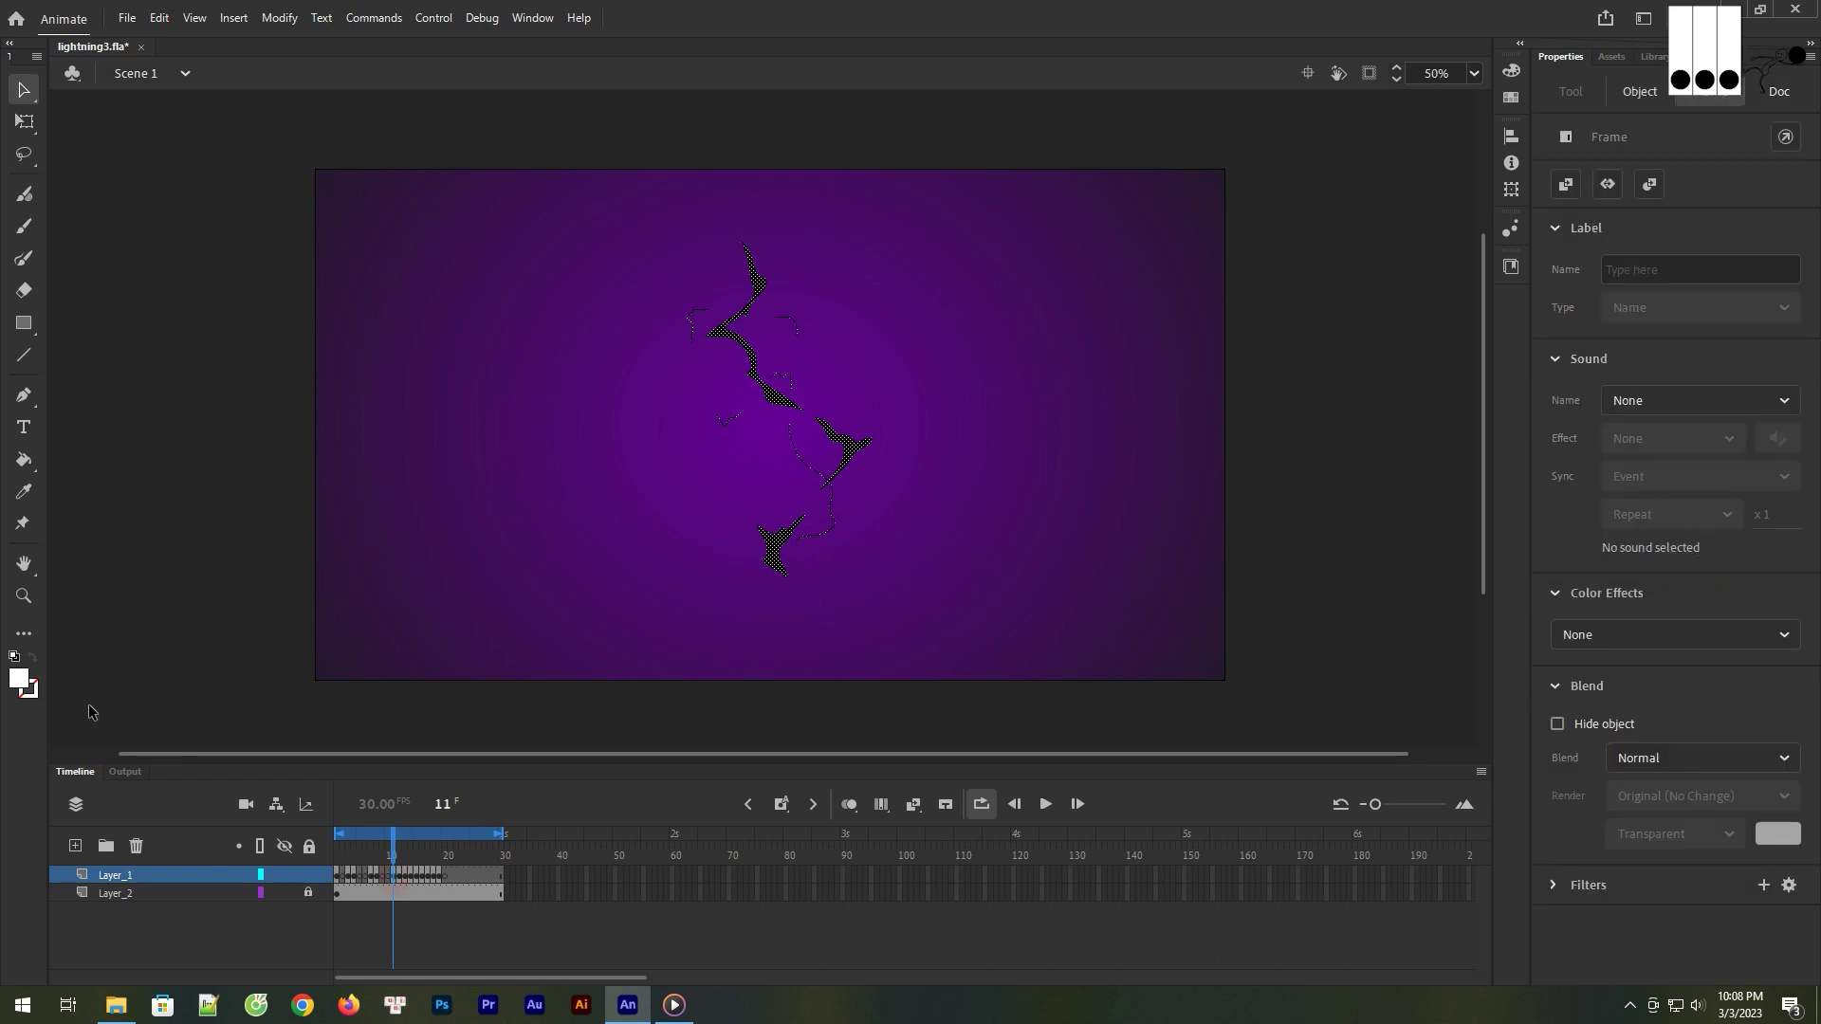
{"action": "left_click", "coordinate": [19, 679]}
{"action": "left_click", "coordinate": [103, 725]}
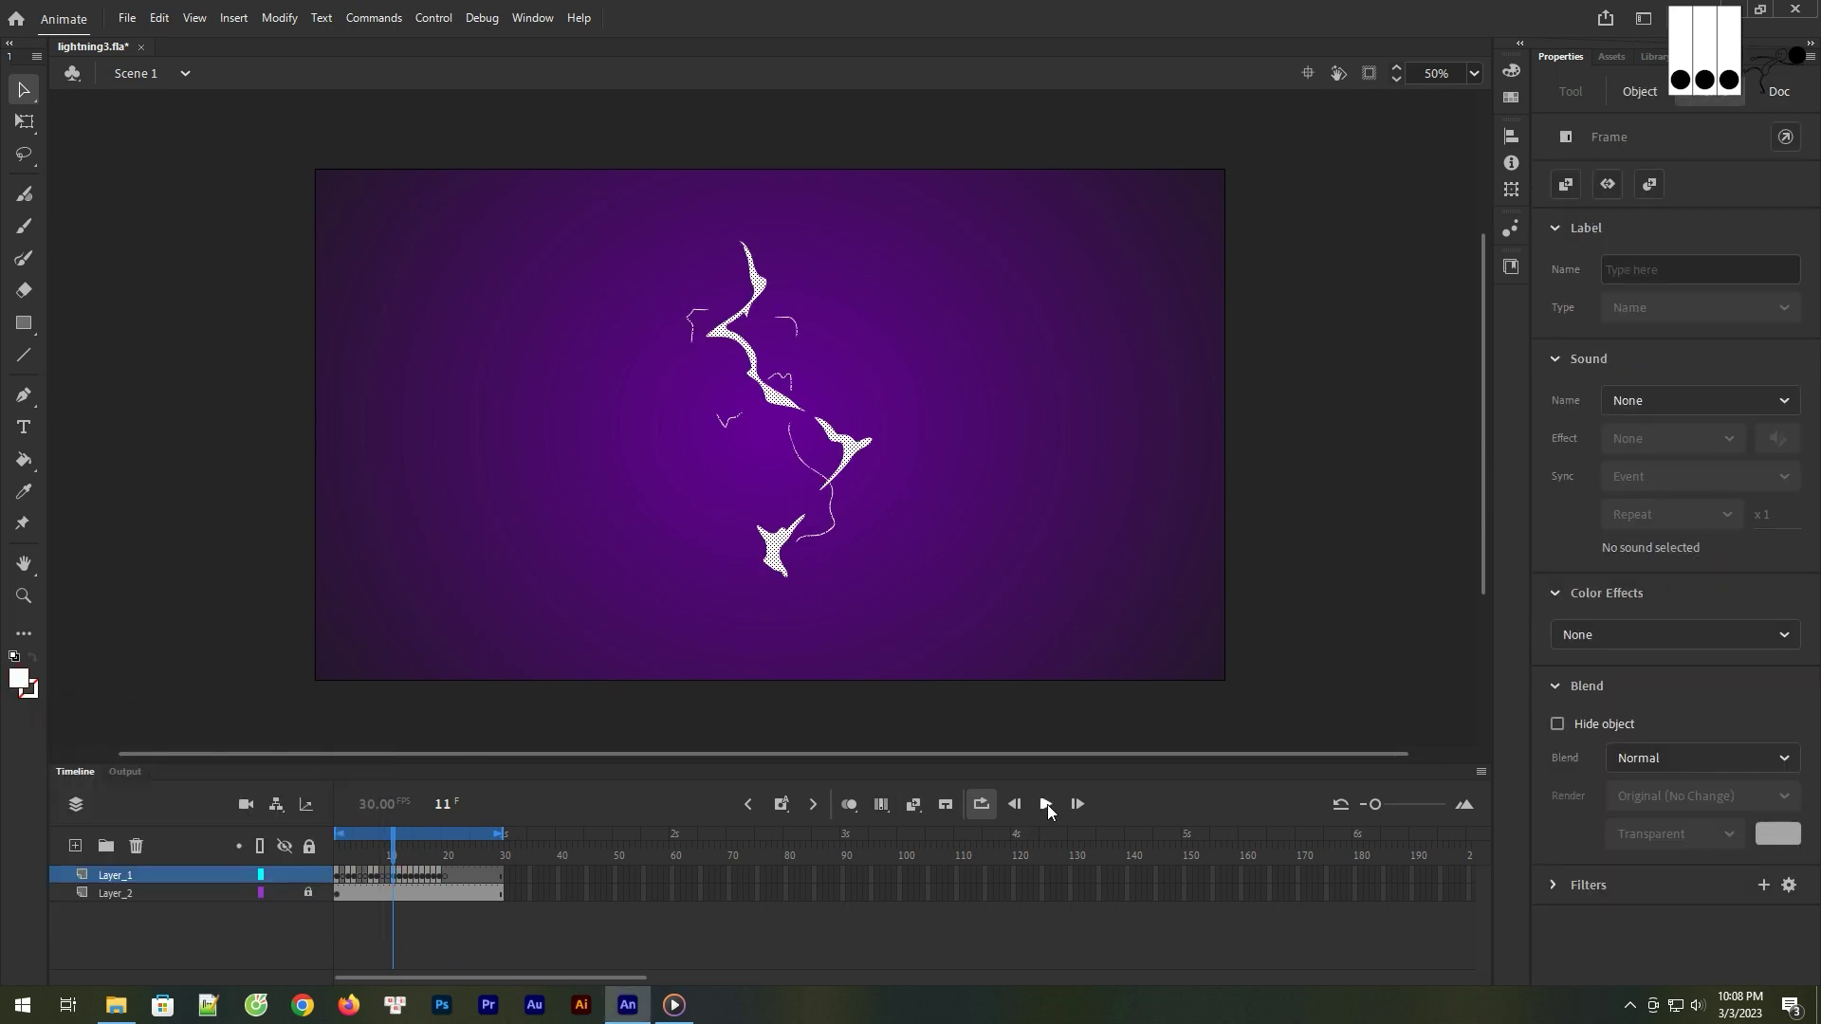
- Play back the white lightning animation, recheck frame 11 and save the file
{"action": "left_click", "coordinate": [1045, 803]}
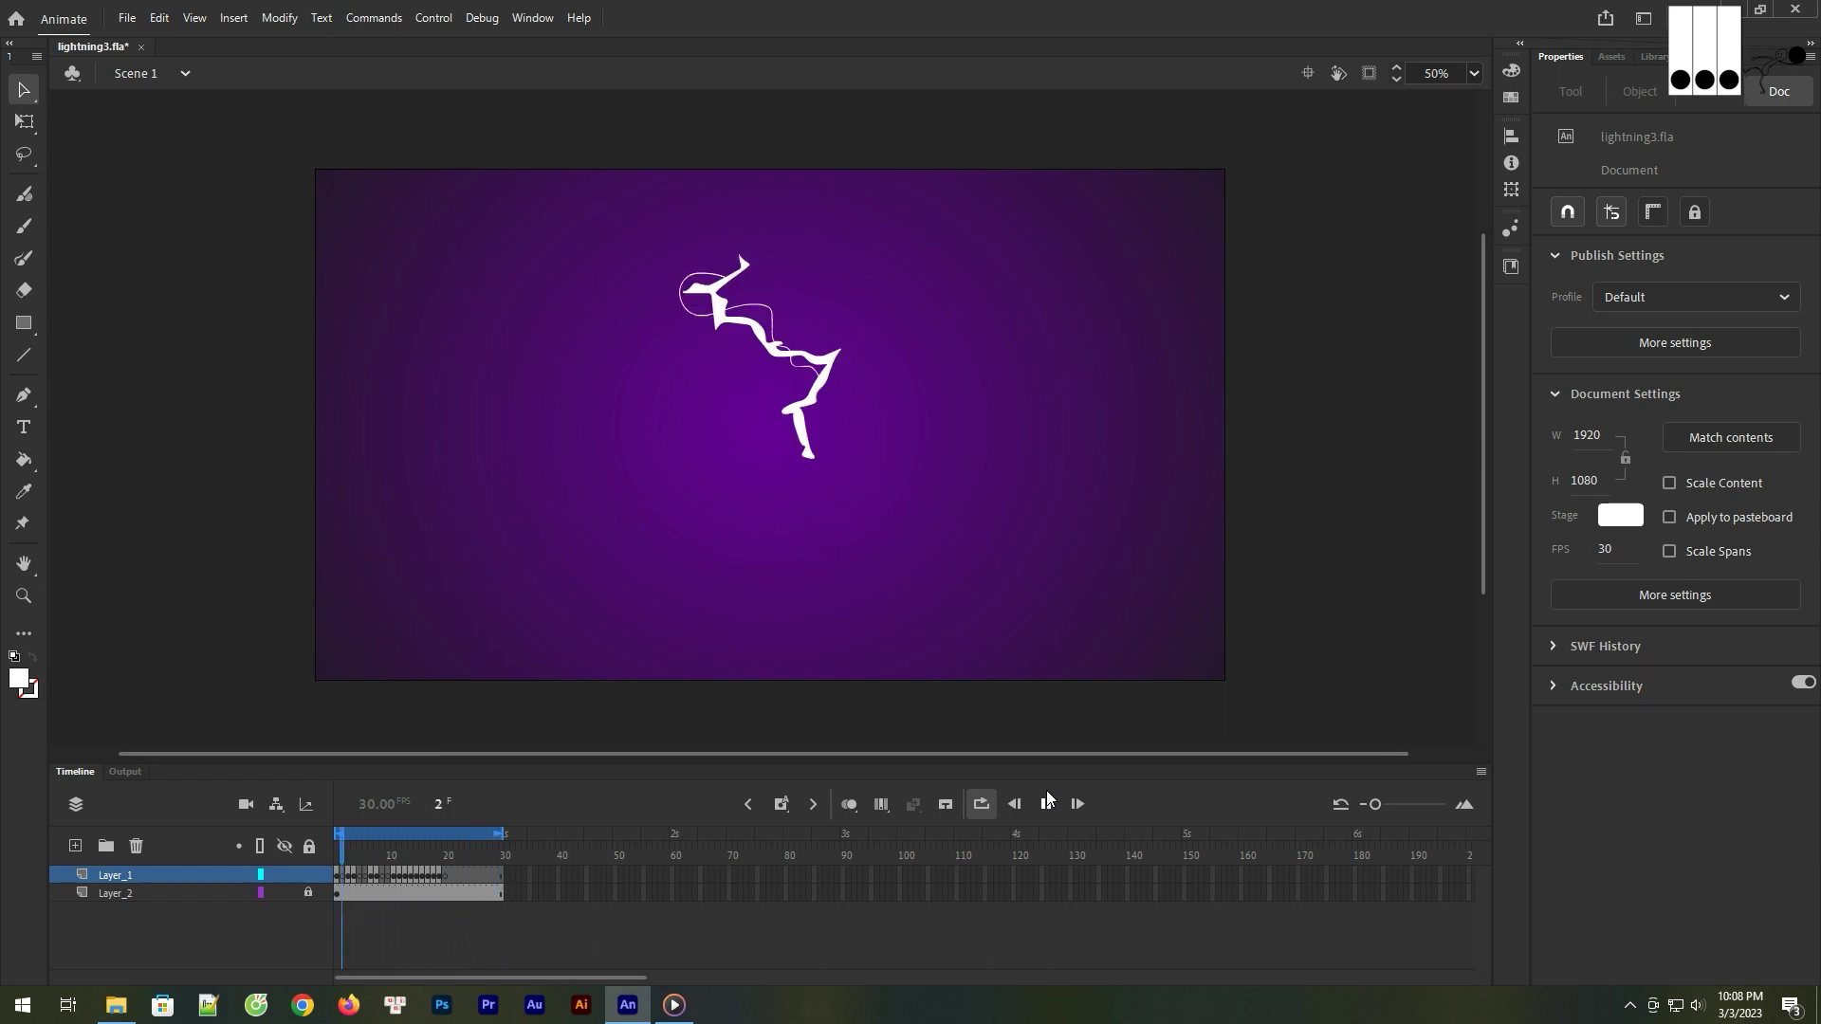
{"action": "left_click", "coordinate": [1047, 803]}
{"action": "left_click", "coordinate": [1289, 609]}
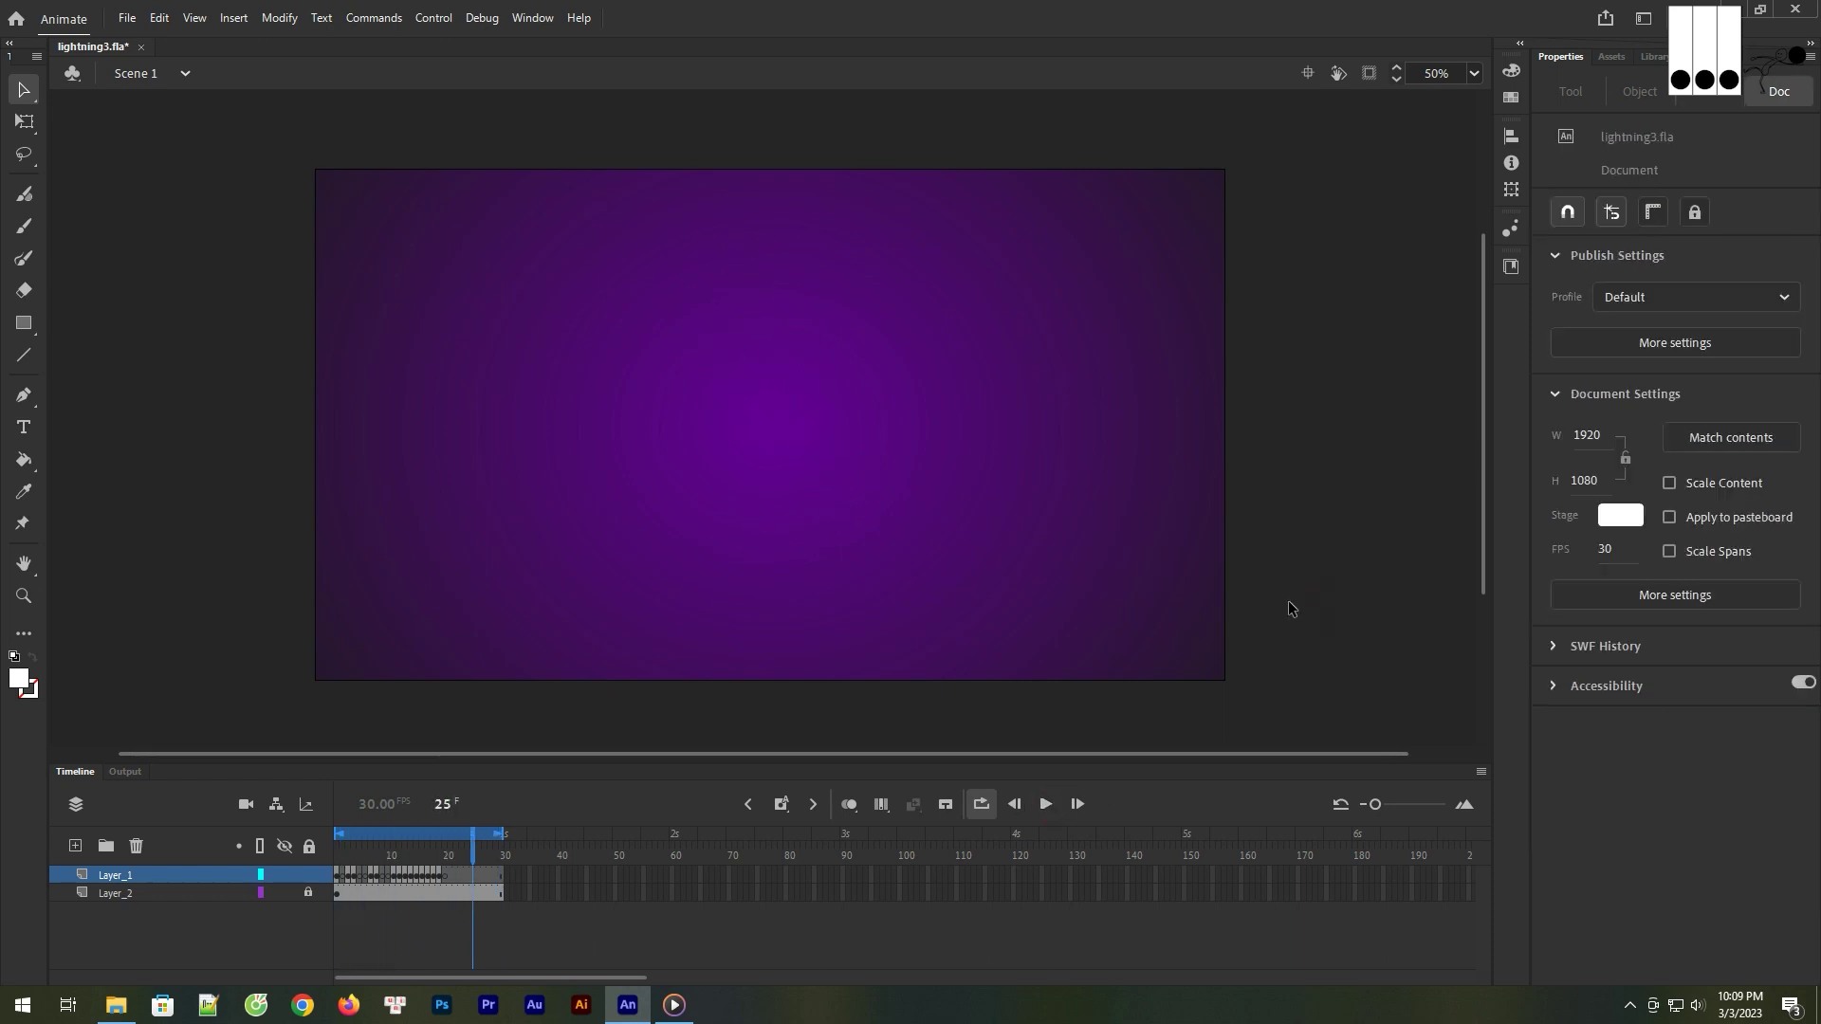
{"action": "left_click", "coordinate": [394, 879]}
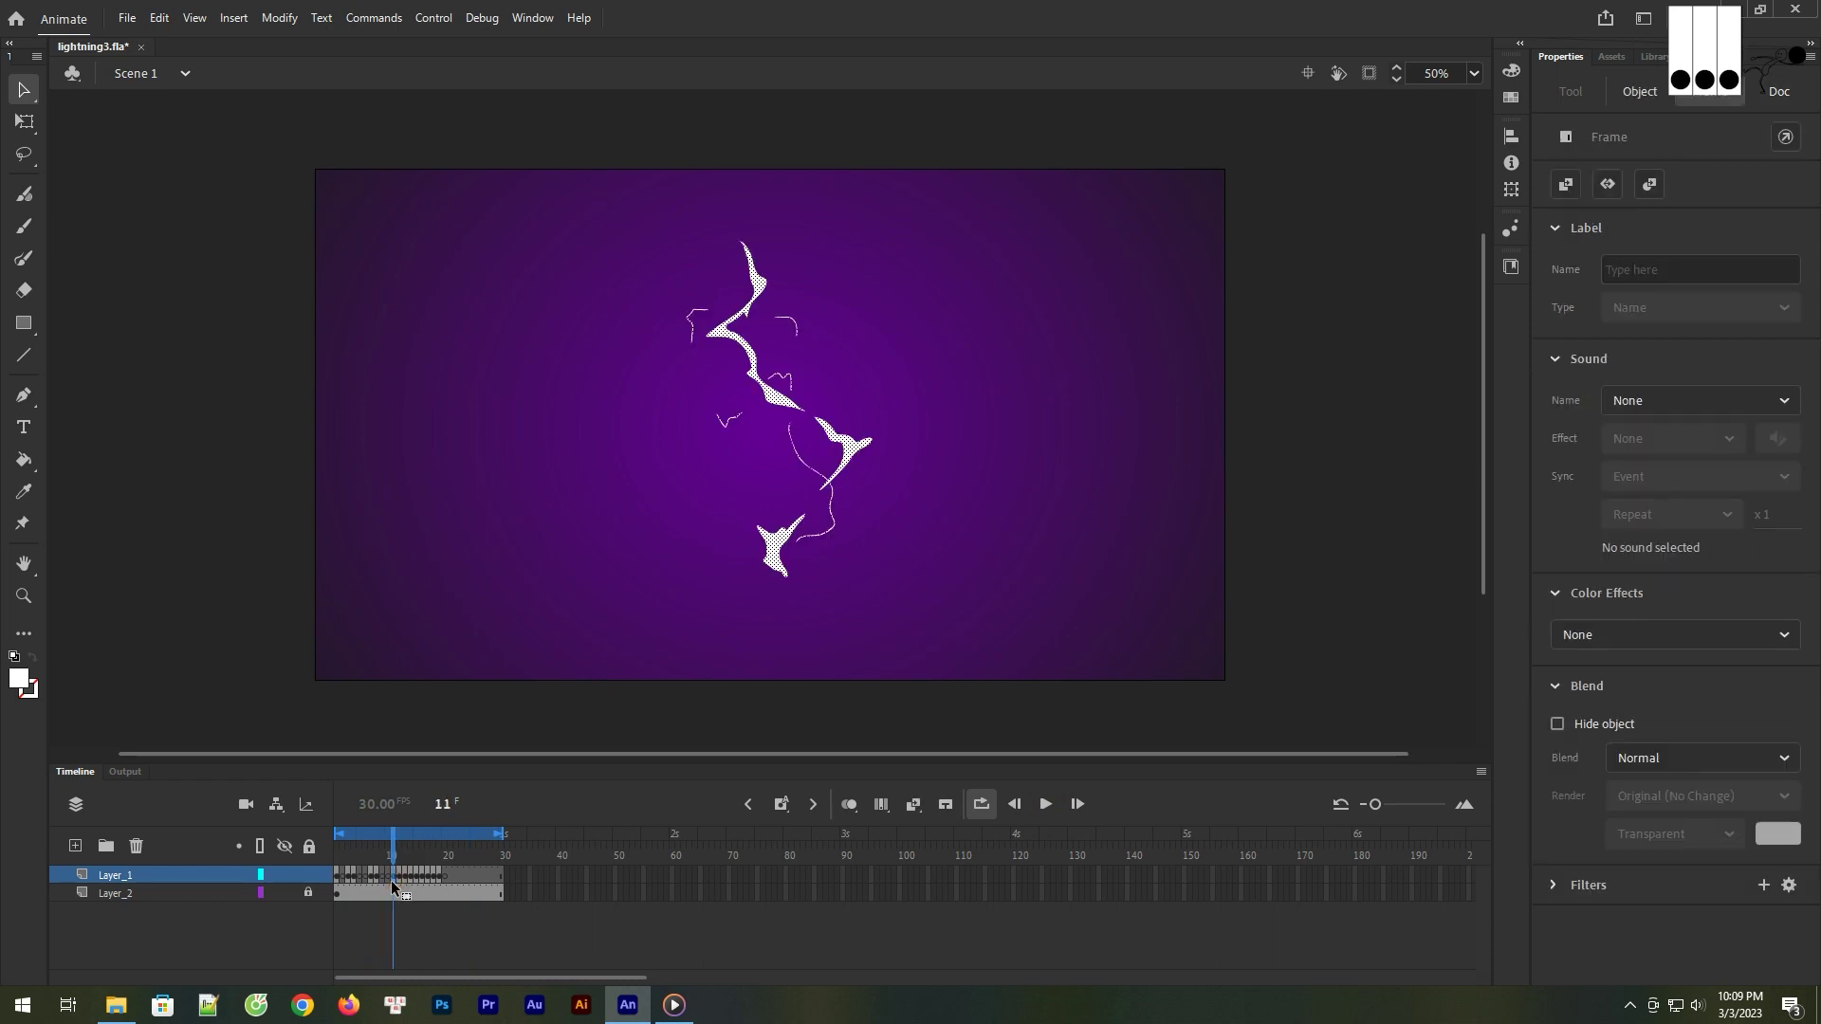
{"action": "left_click", "coordinate": [1265, 589]}
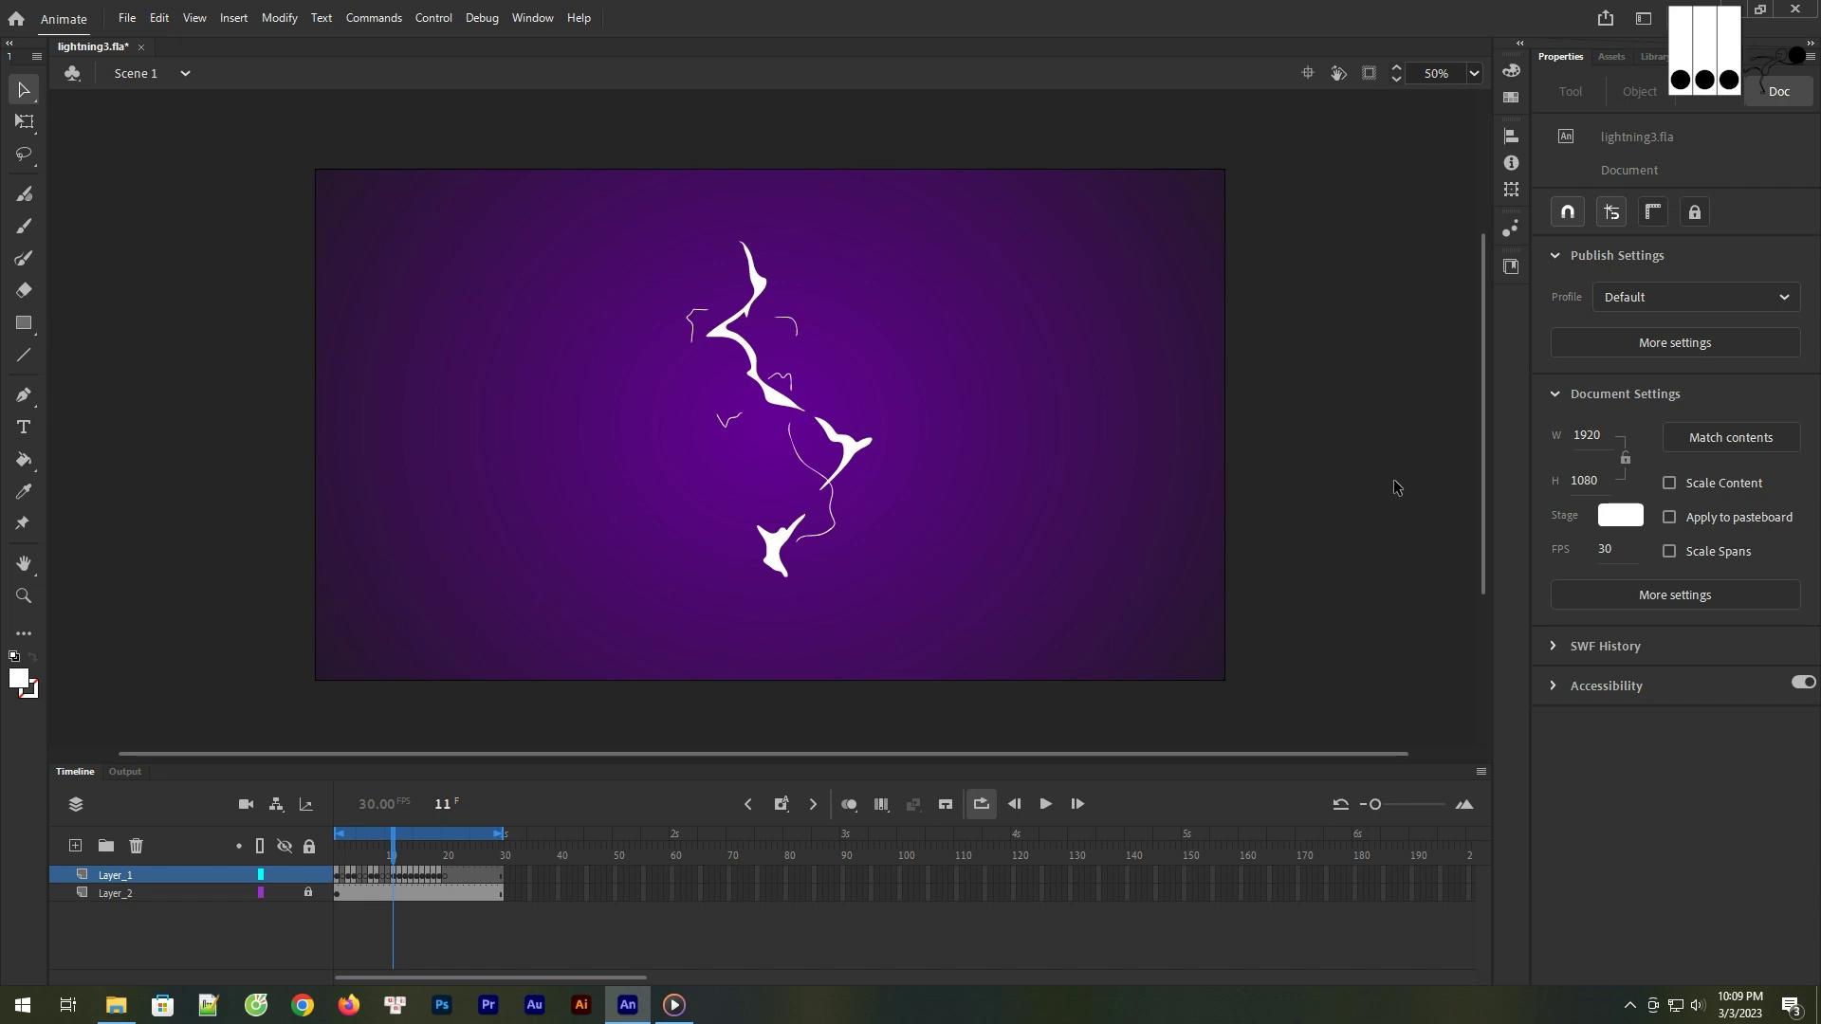
{"action": "key", "text": "ctrl+s"}
- Extend both Layer_1 and Layer_2 to frame 60 by inserting regular frames
{"action": "left_click", "coordinate": [673, 874]}
{"action": "left_click", "coordinate": [671, 894]}
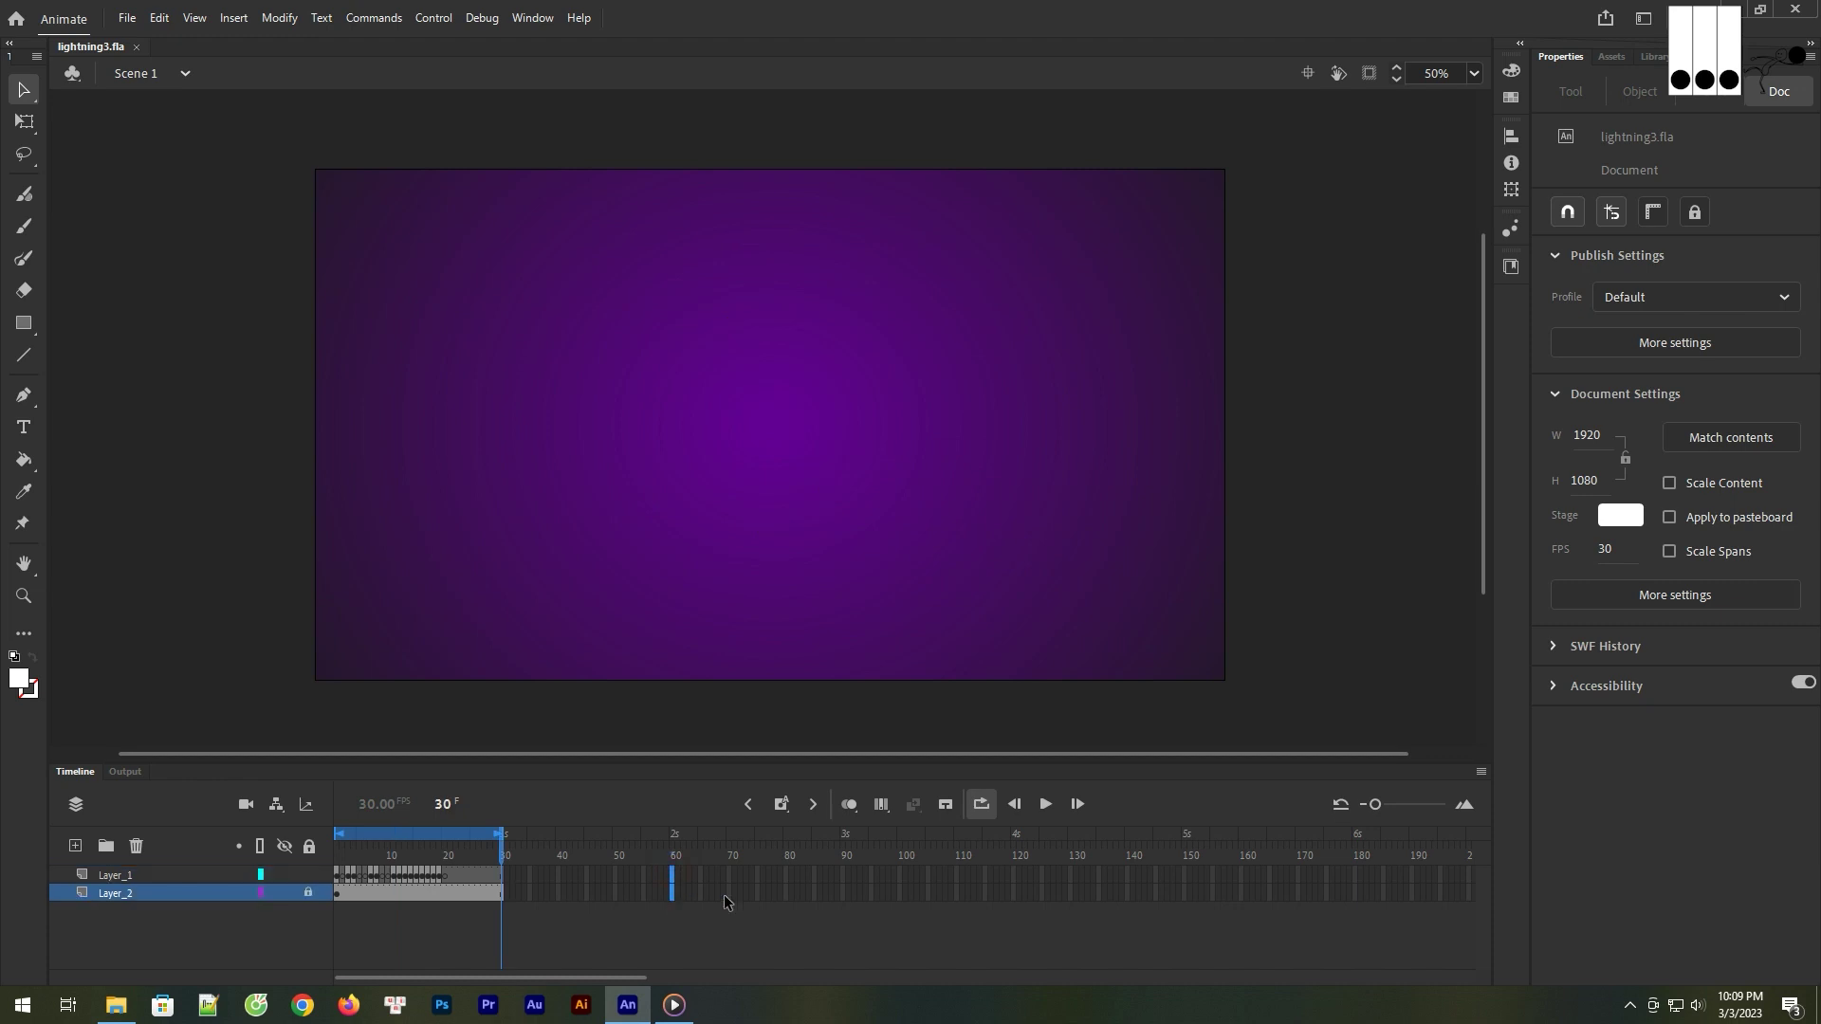
{"action": "left_click", "coordinate": [774, 812]}
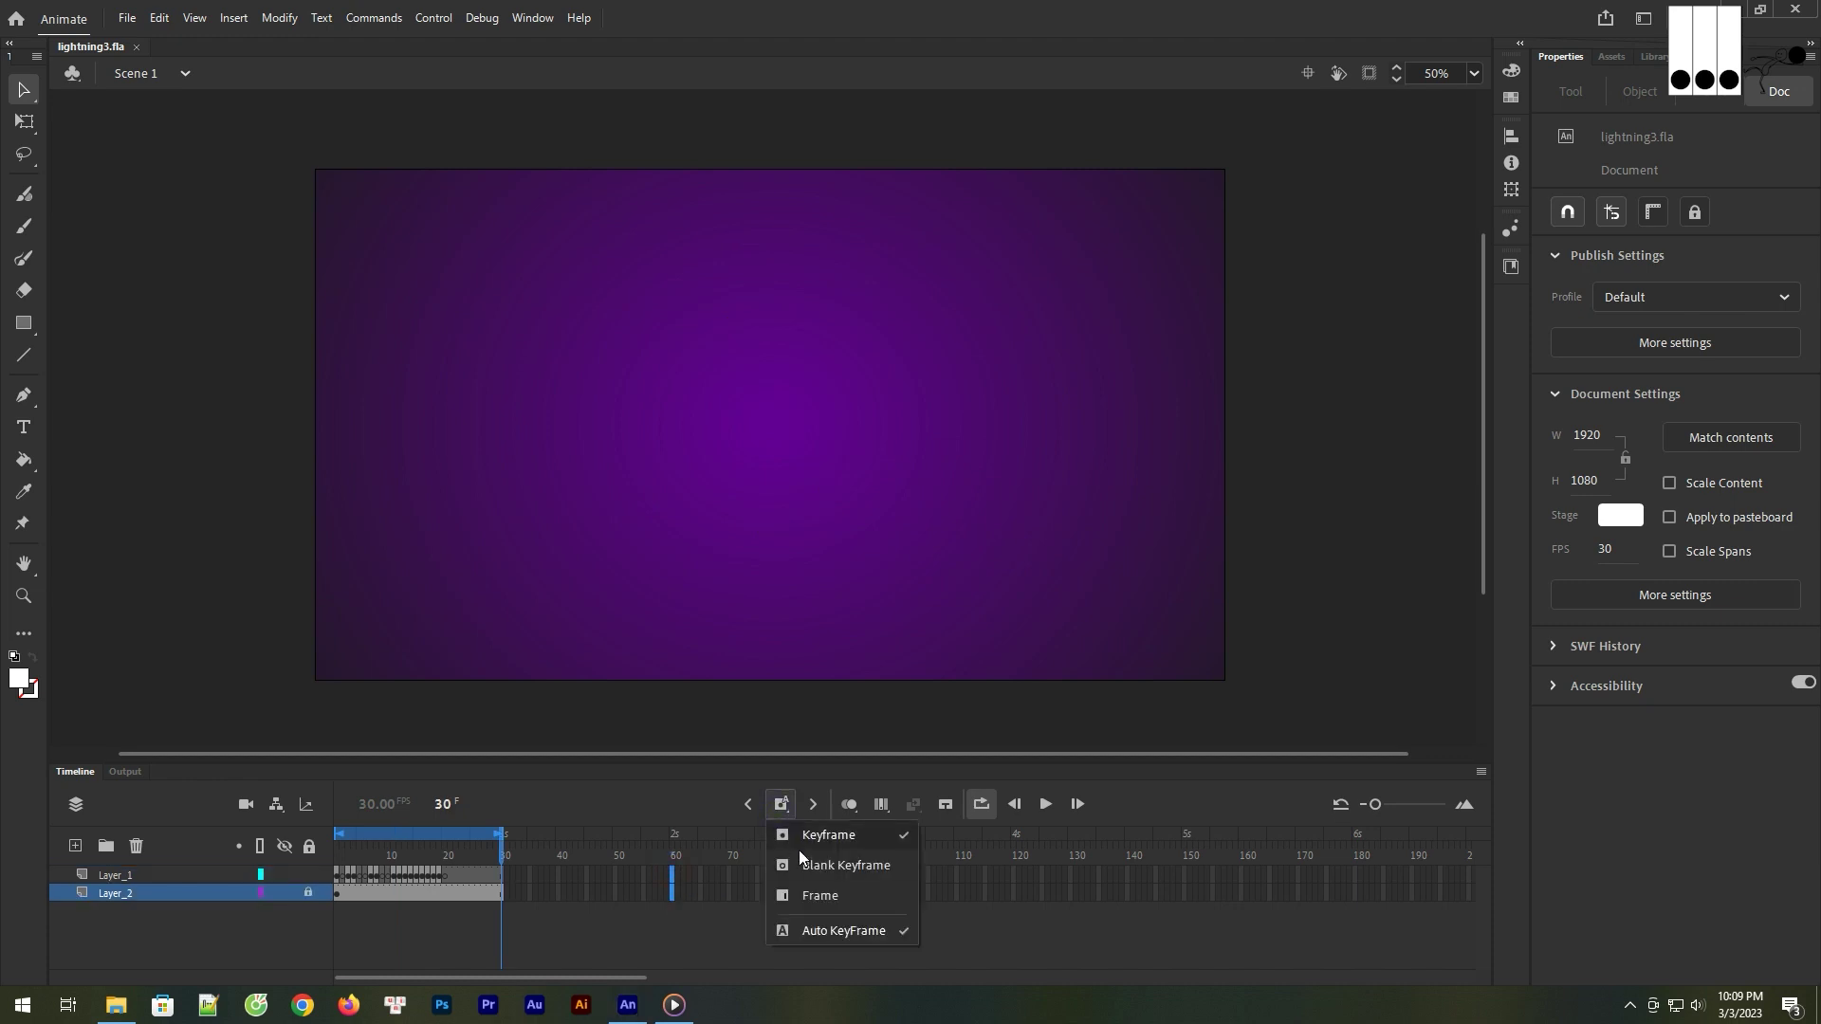
{"action": "left_click", "coordinate": [807, 895]}
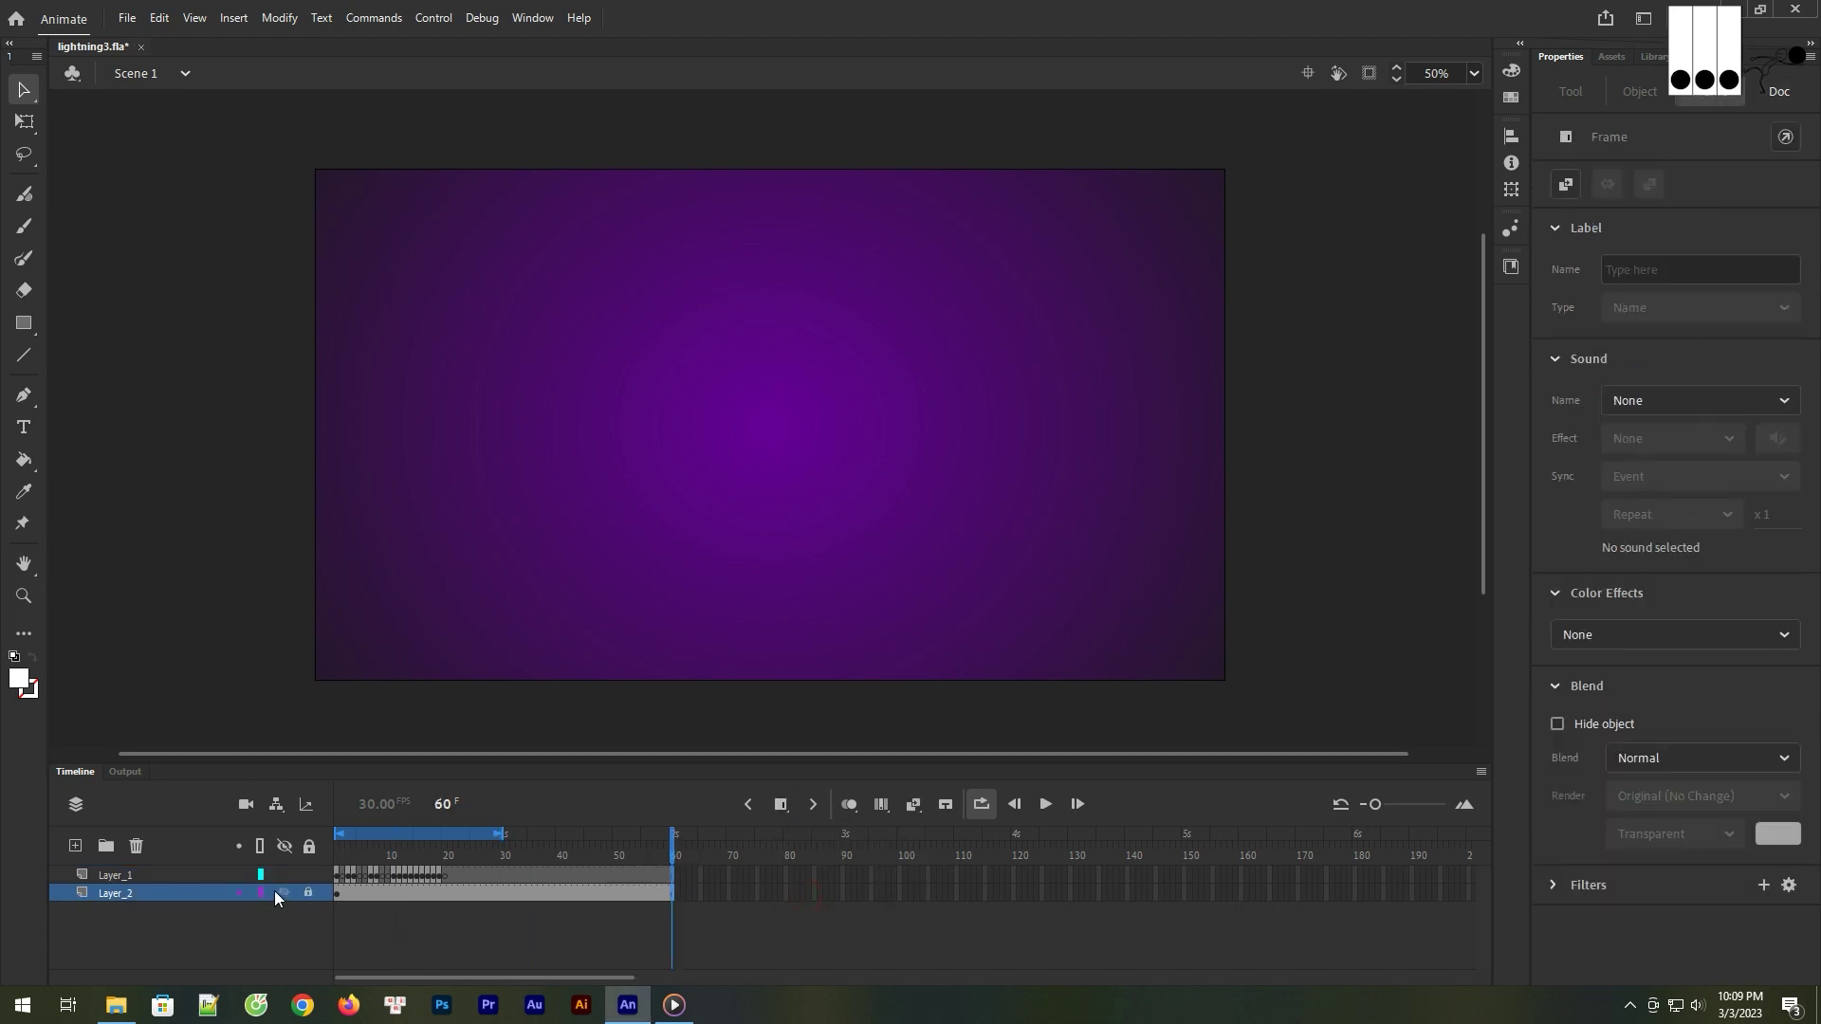
- Extend the playback loop range to frame 60 and play back the longer animation
{"action": "left_click_drag", "start_coordinate": [498, 833], "coordinate": [670, 835]}
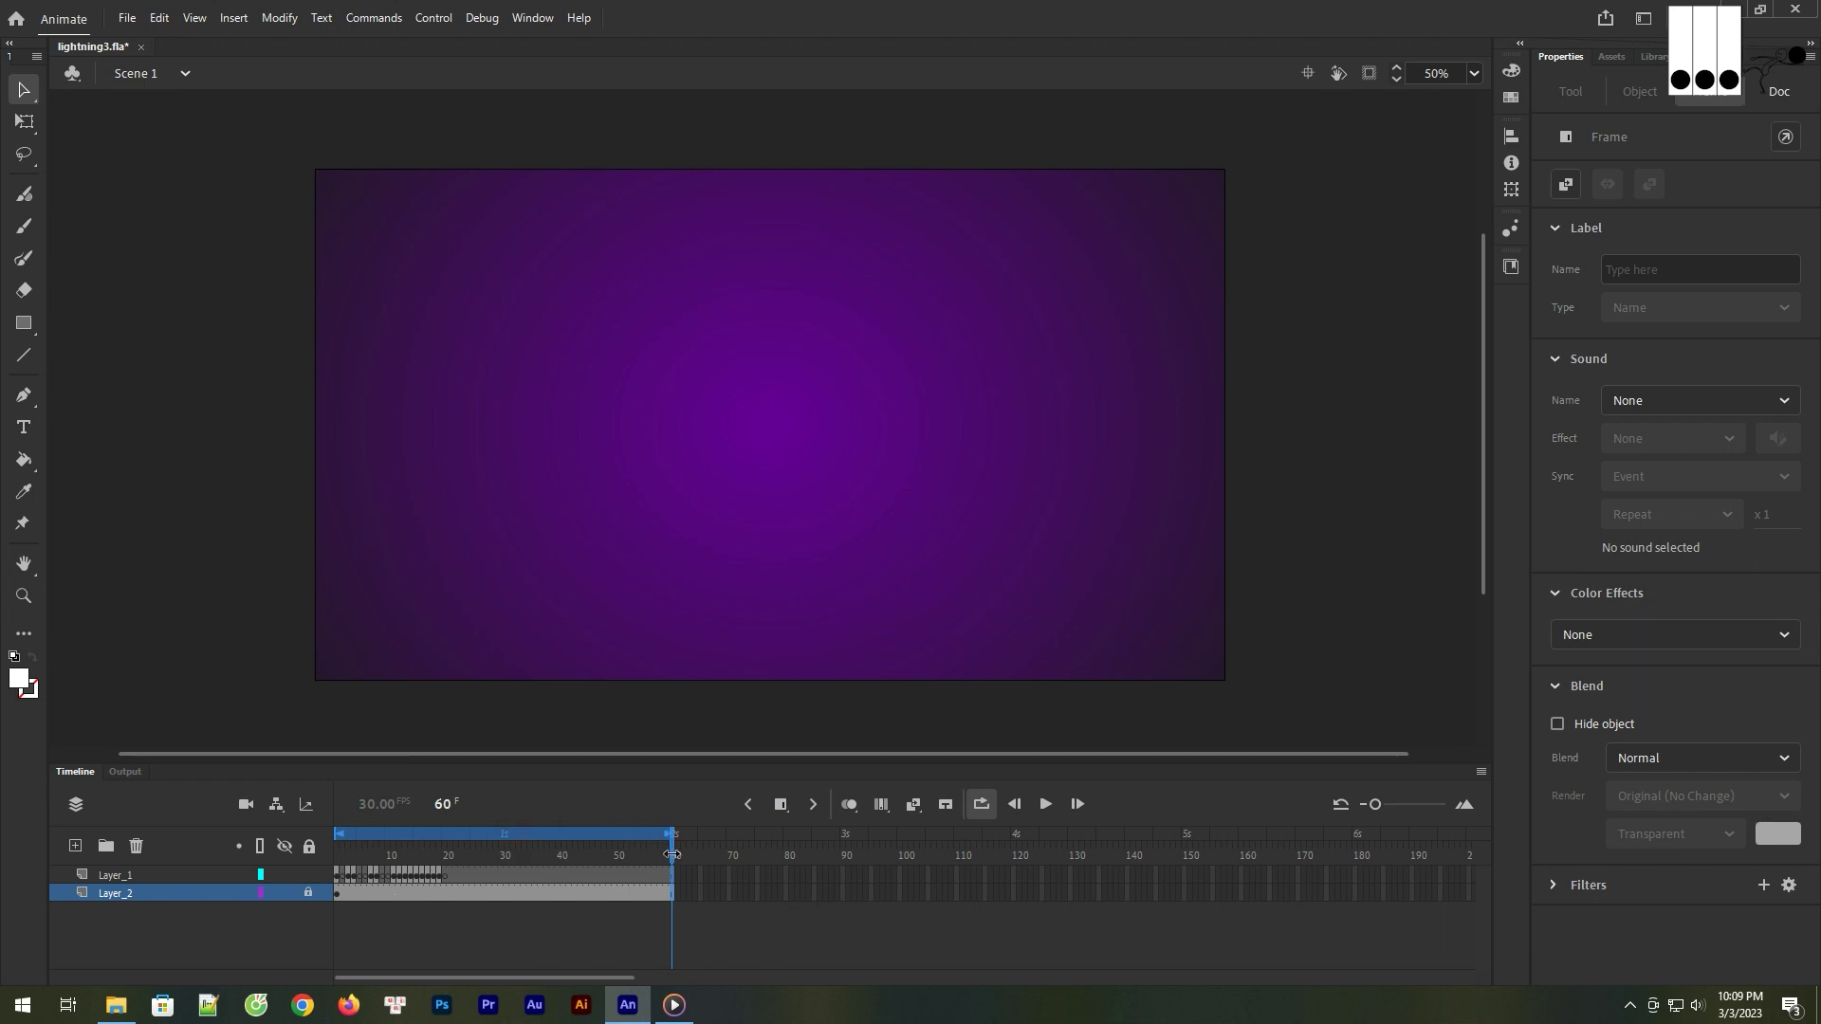
{"action": "left_click", "coordinate": [1045, 804]}
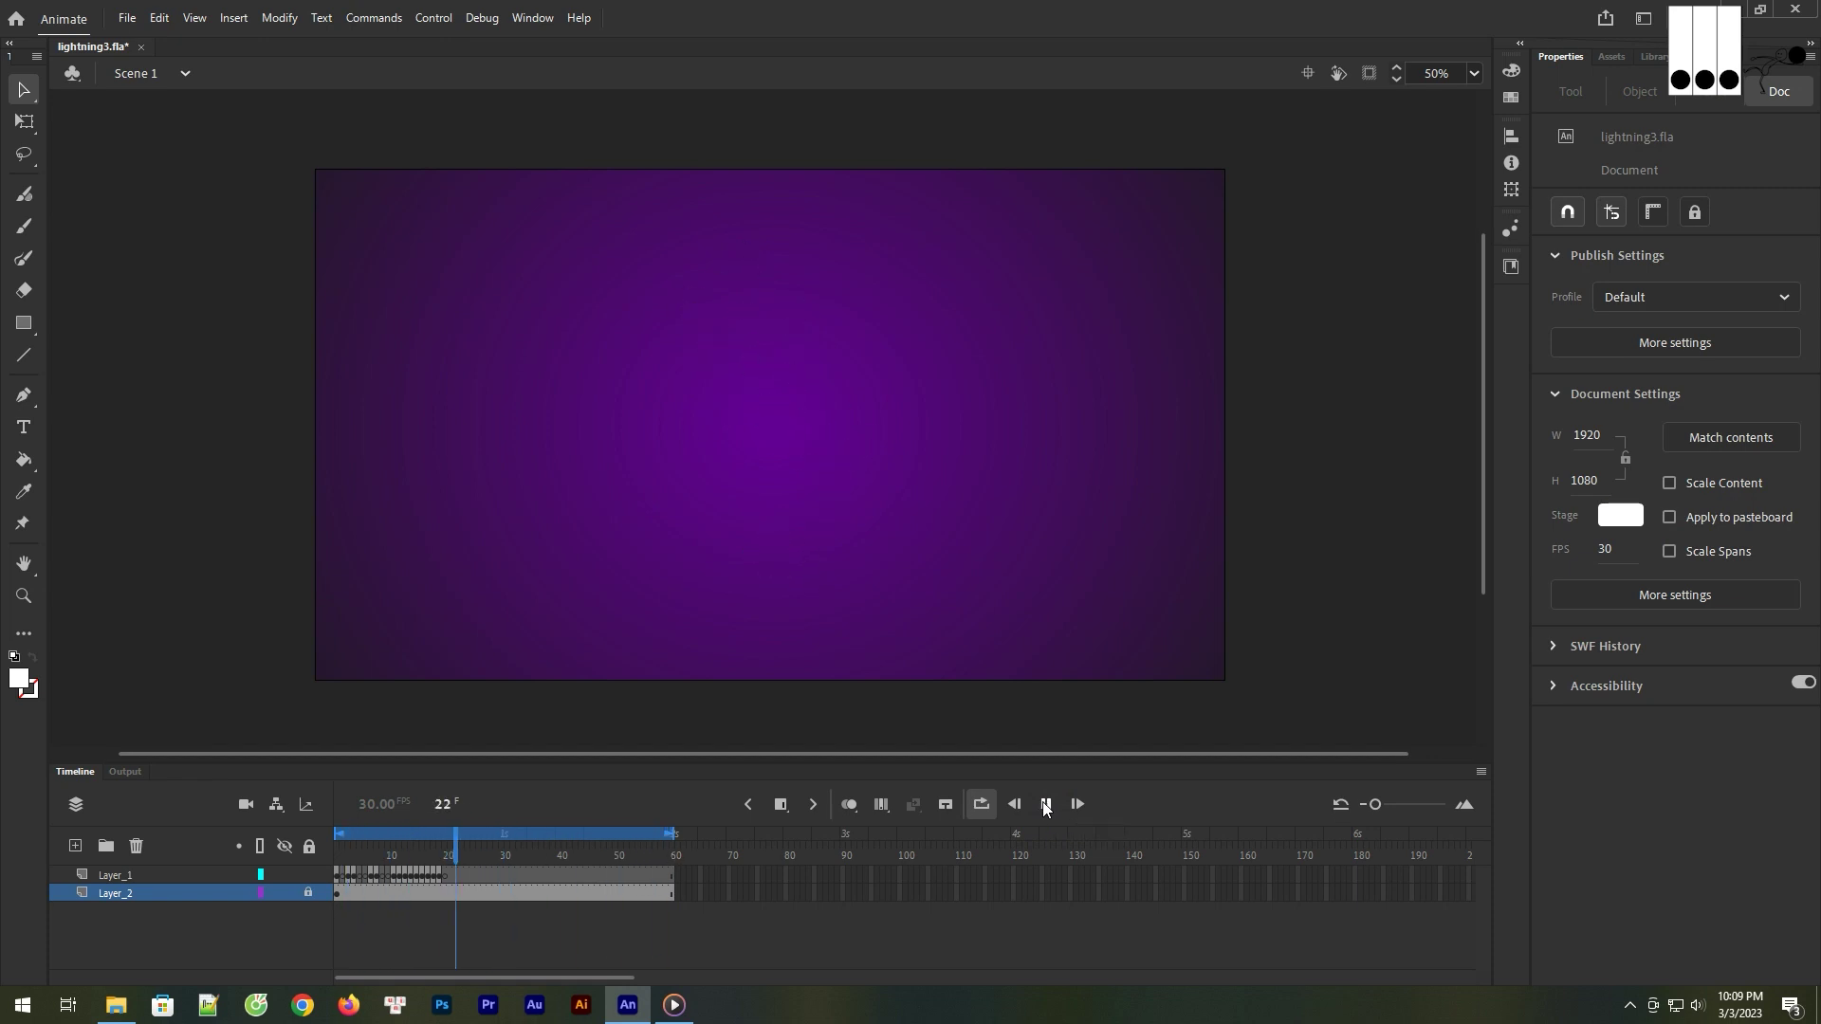
{"action": "left_click", "coordinate": [1045, 804]}
- Convert Layer_1 into a graphic symbol named light
{"action": "left_click", "coordinate": [192, 903]}
{"action": "right_click", "coordinate": [145, 874]}
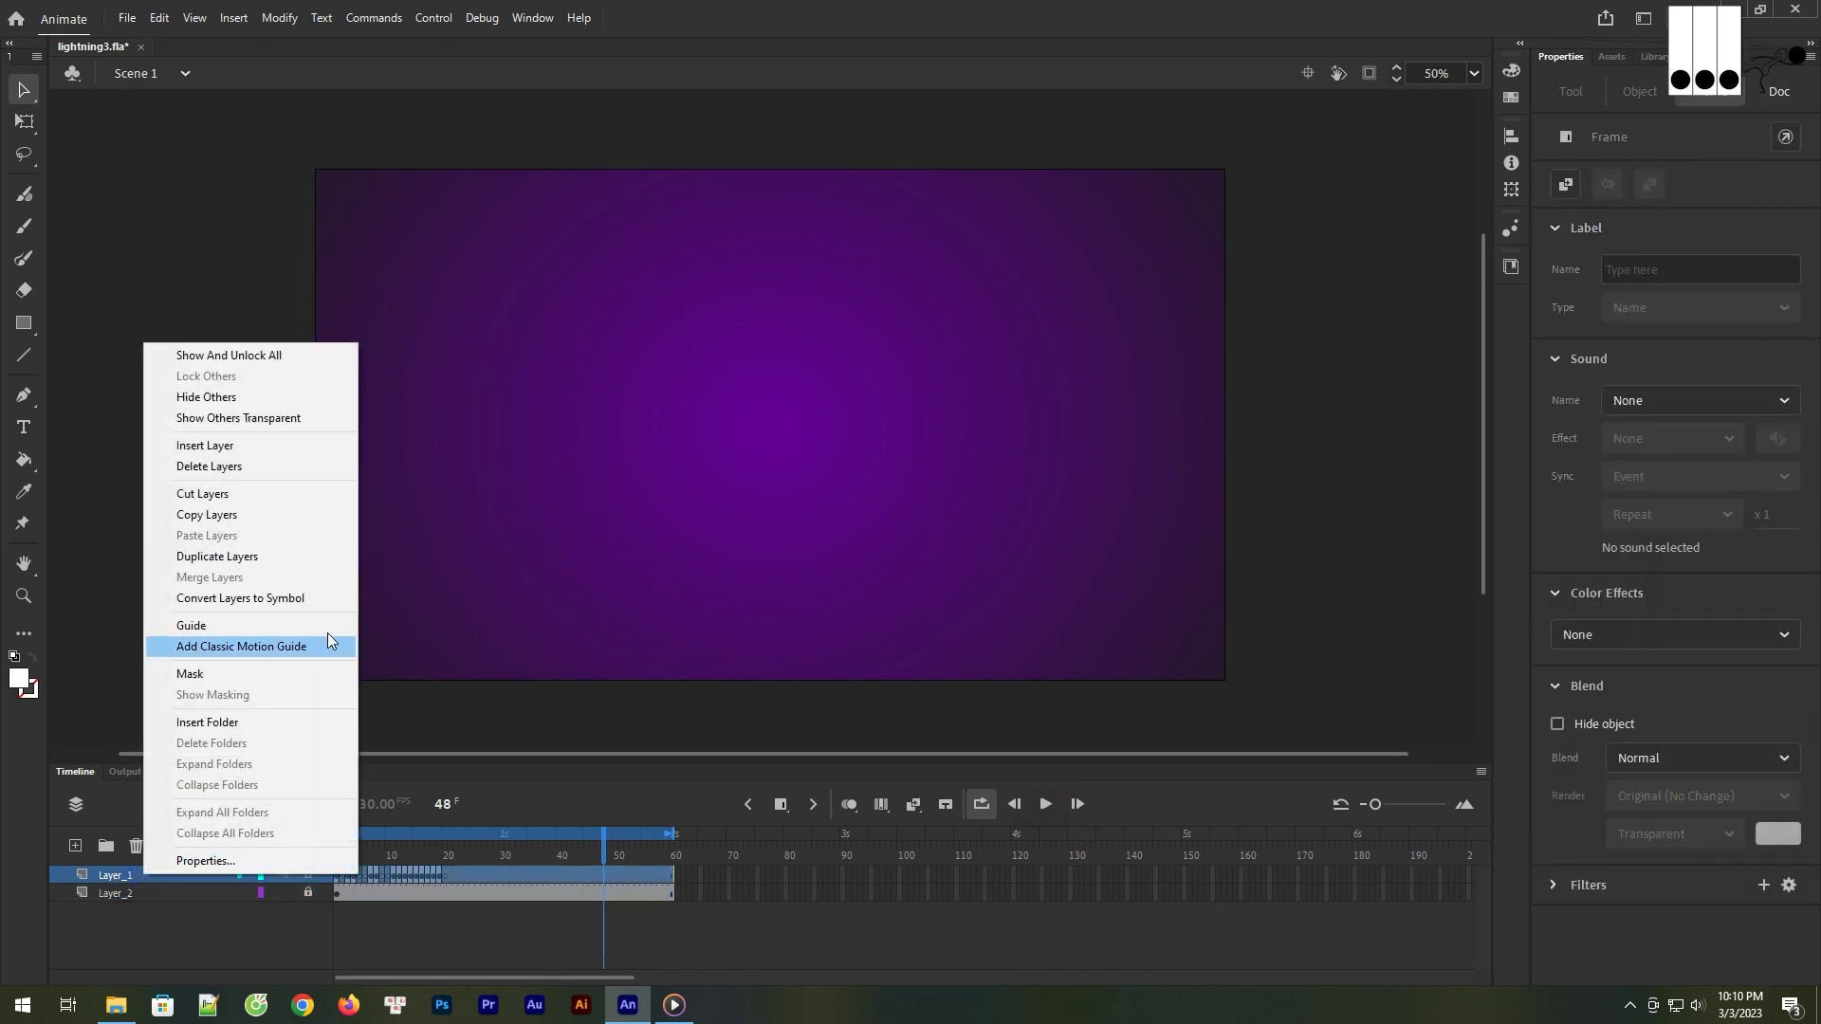
{"action": "left_click", "coordinate": [240, 599]}
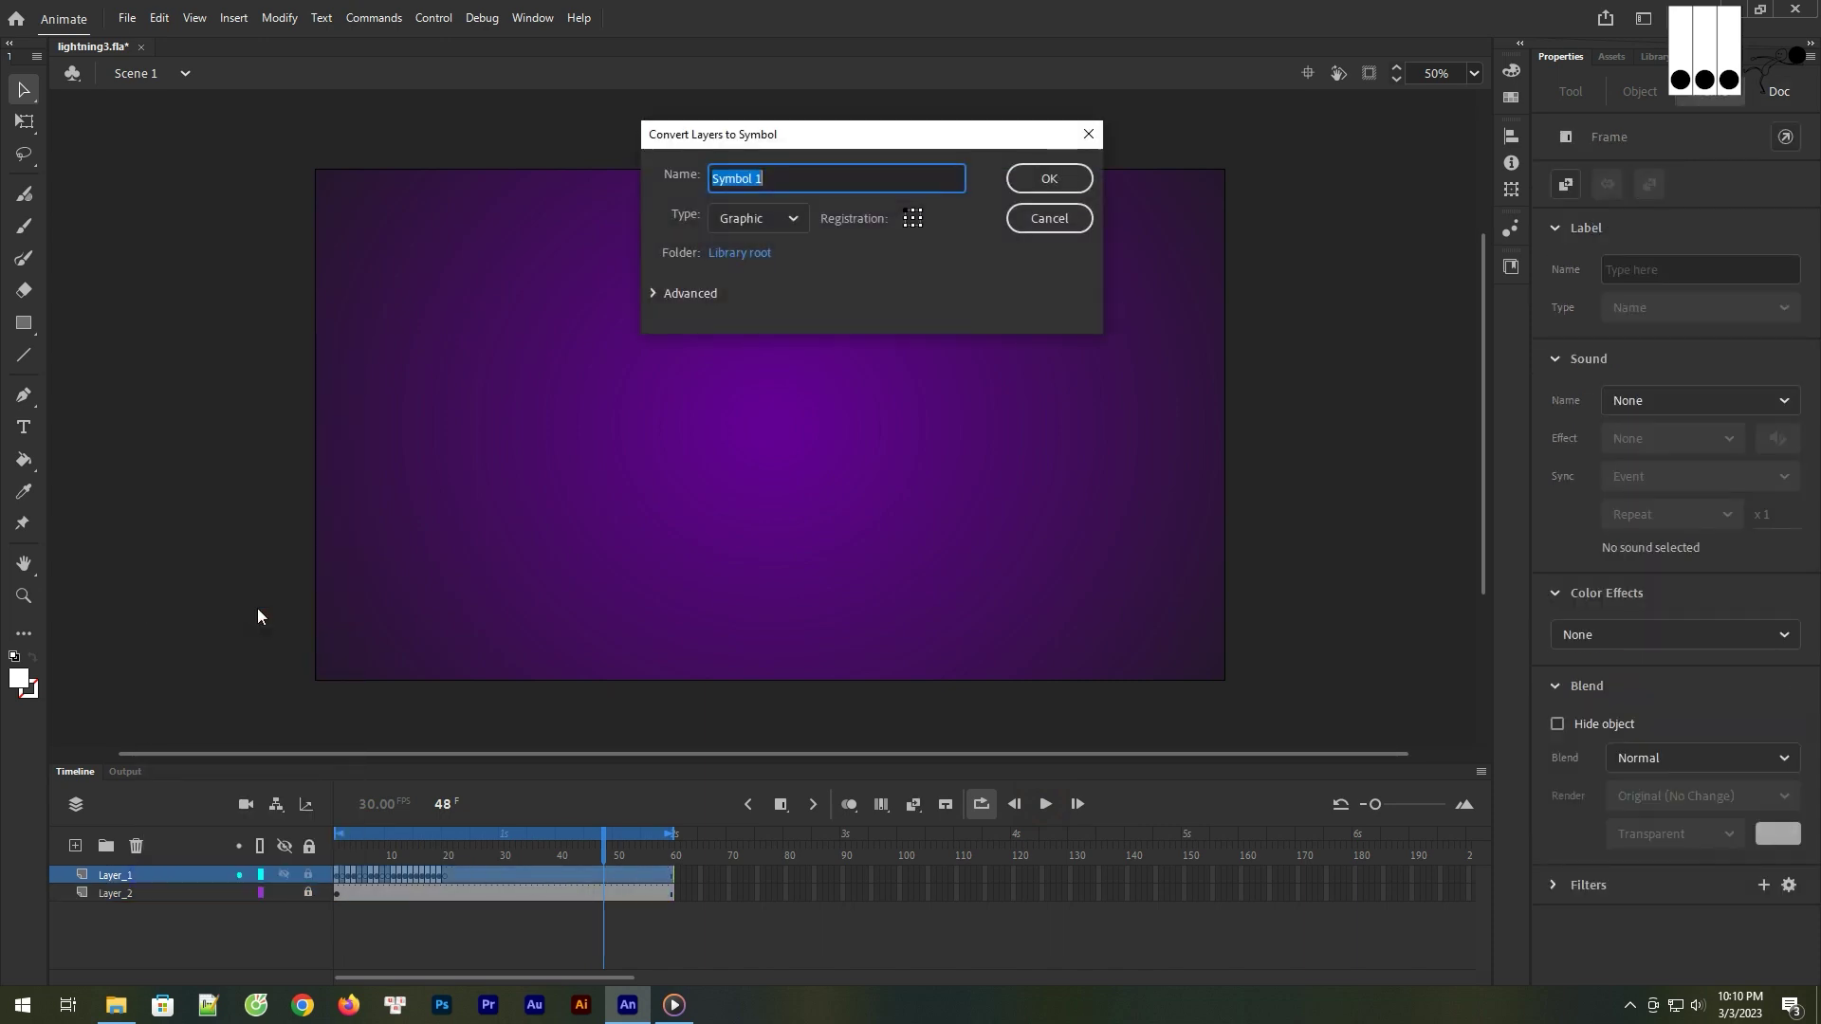
{"action": "type", "text": "light"}
{"action": "left_click", "coordinate": [1049, 179]}
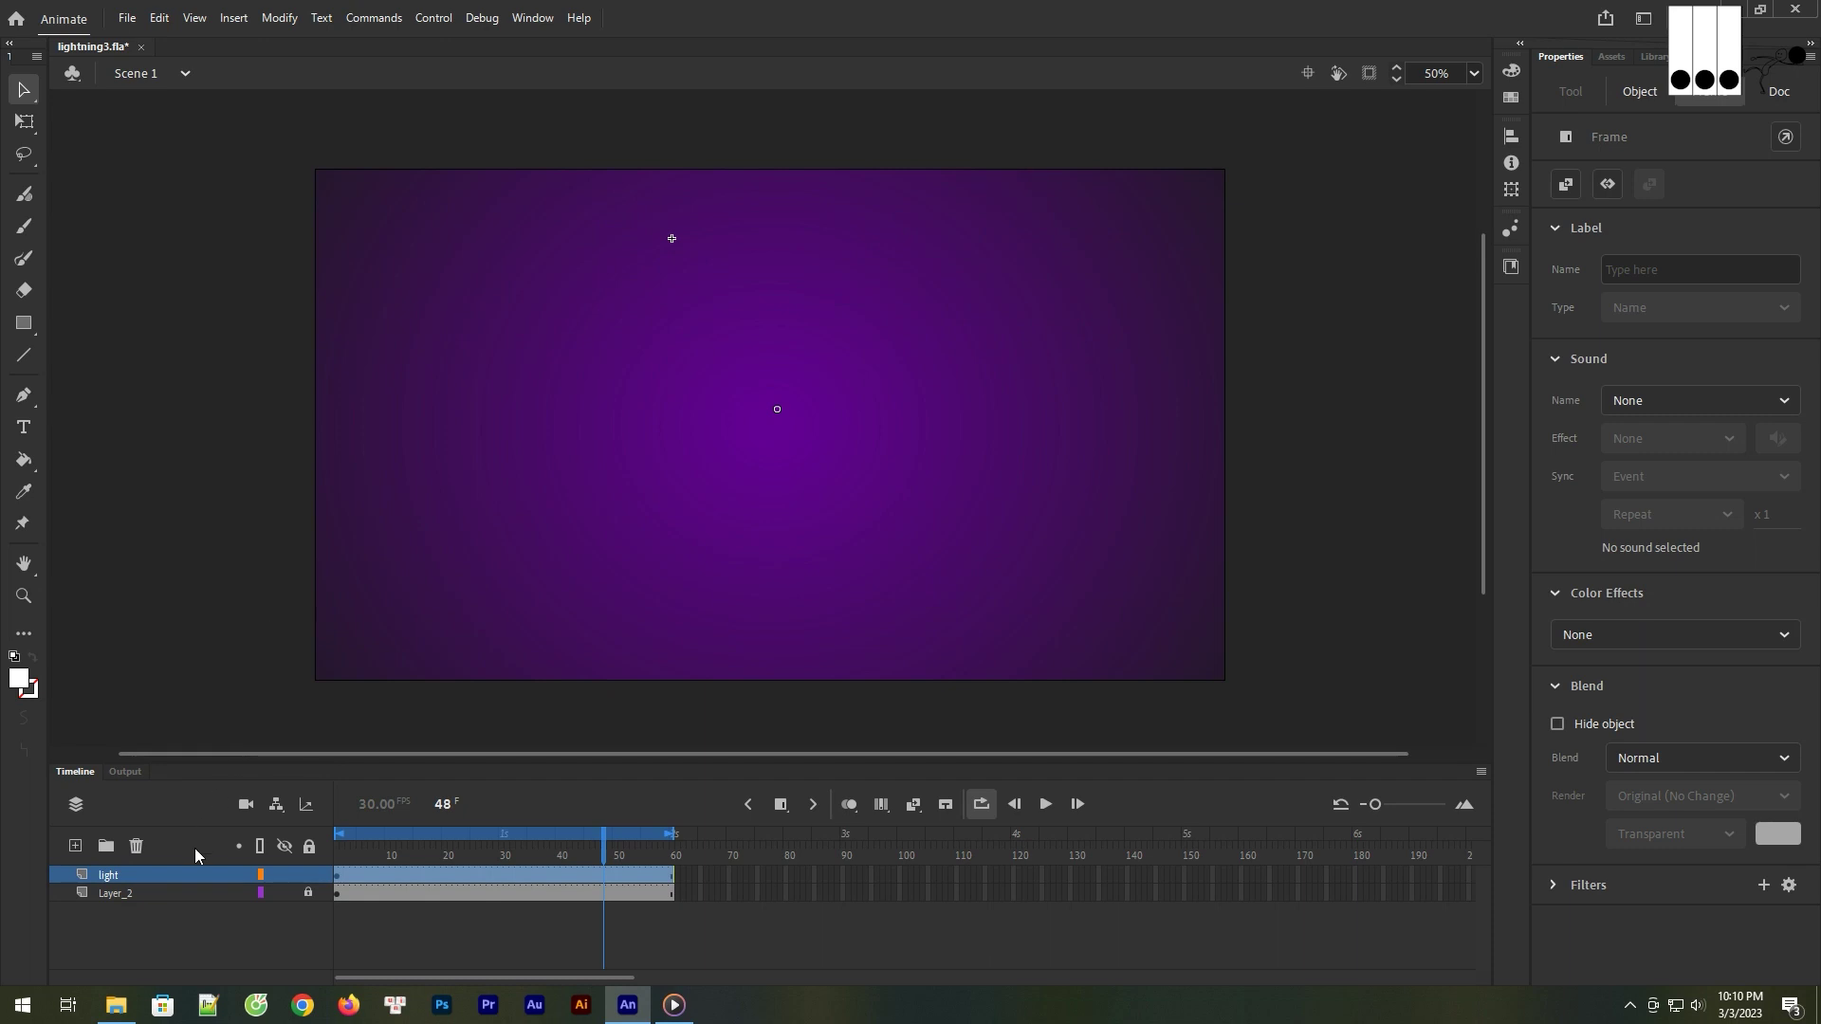
- Rename Layer_2 as background
{"action": "double_click", "coordinate": [134, 891]}
{"action": "type", "text": "background"}
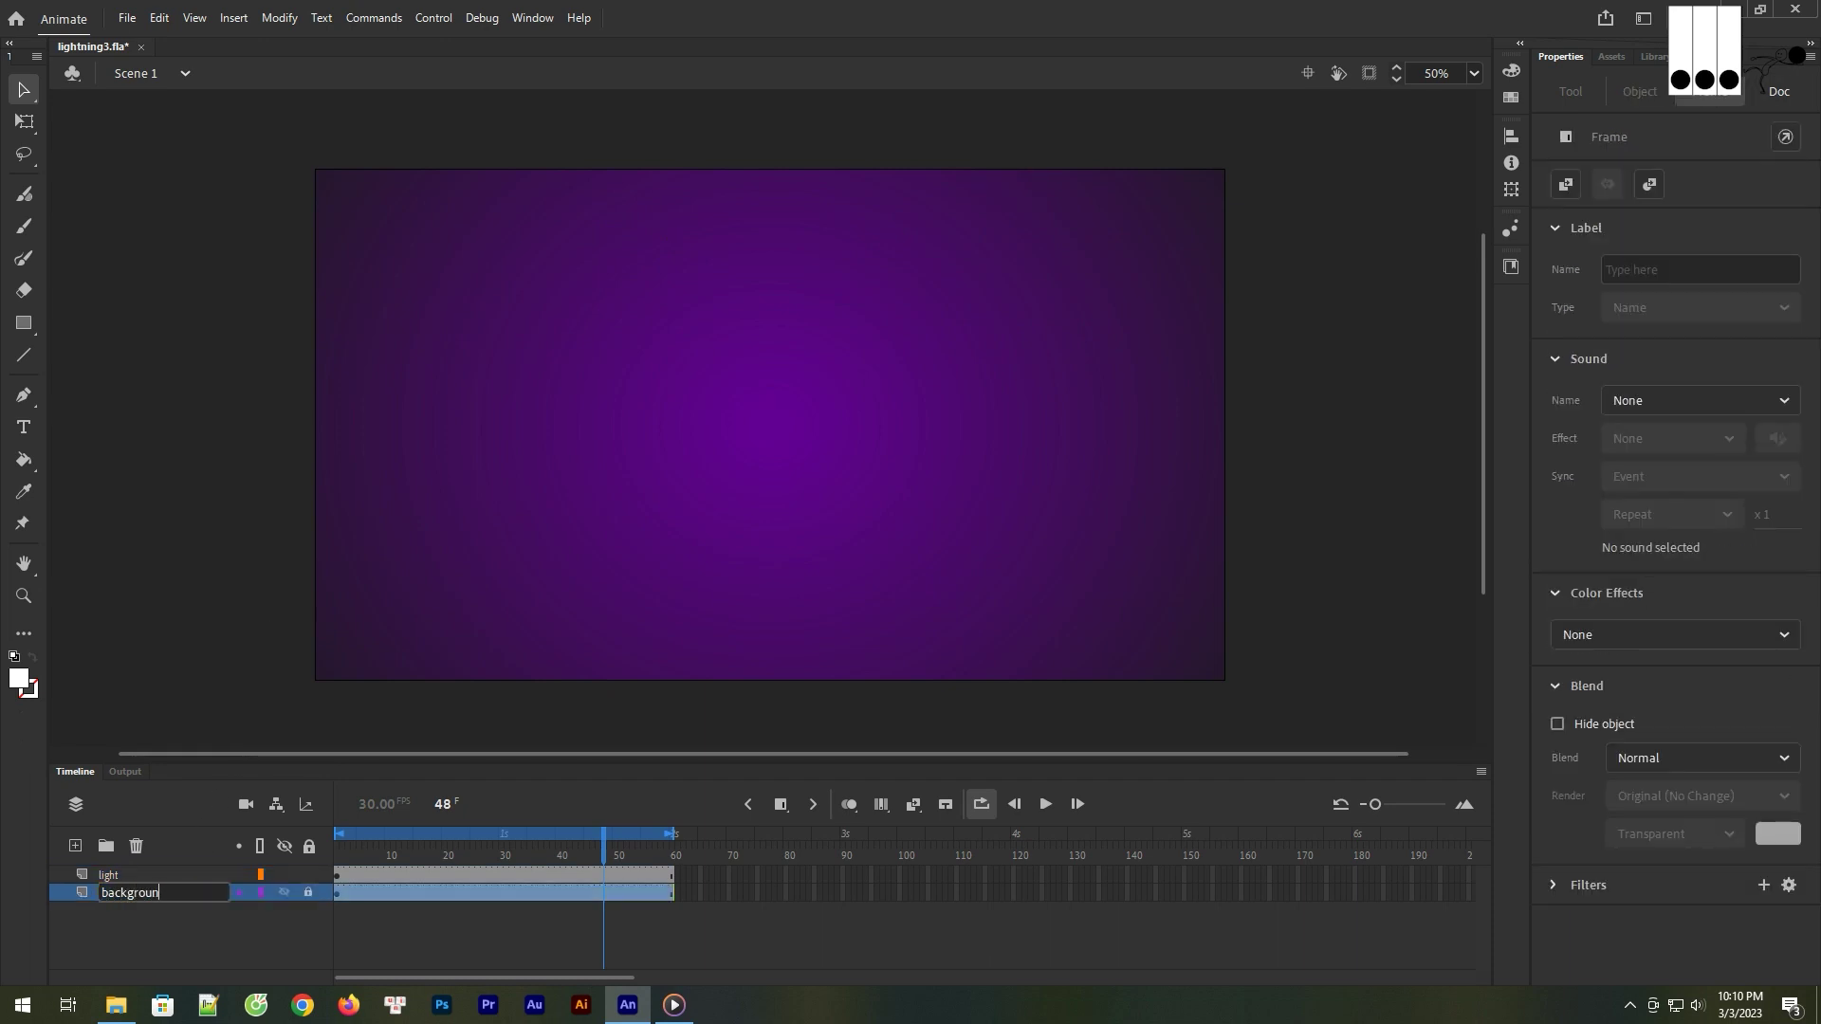
{"action": "left_click", "coordinate": [185, 936]}
- Play back the lightning animation from the start, then save the file with the playhead at frame 1
{"action": "left_click_drag", "start_coordinate": [604, 847], "coordinate": [339, 847]}
{"action": "left_click", "coordinate": [1044, 804]}
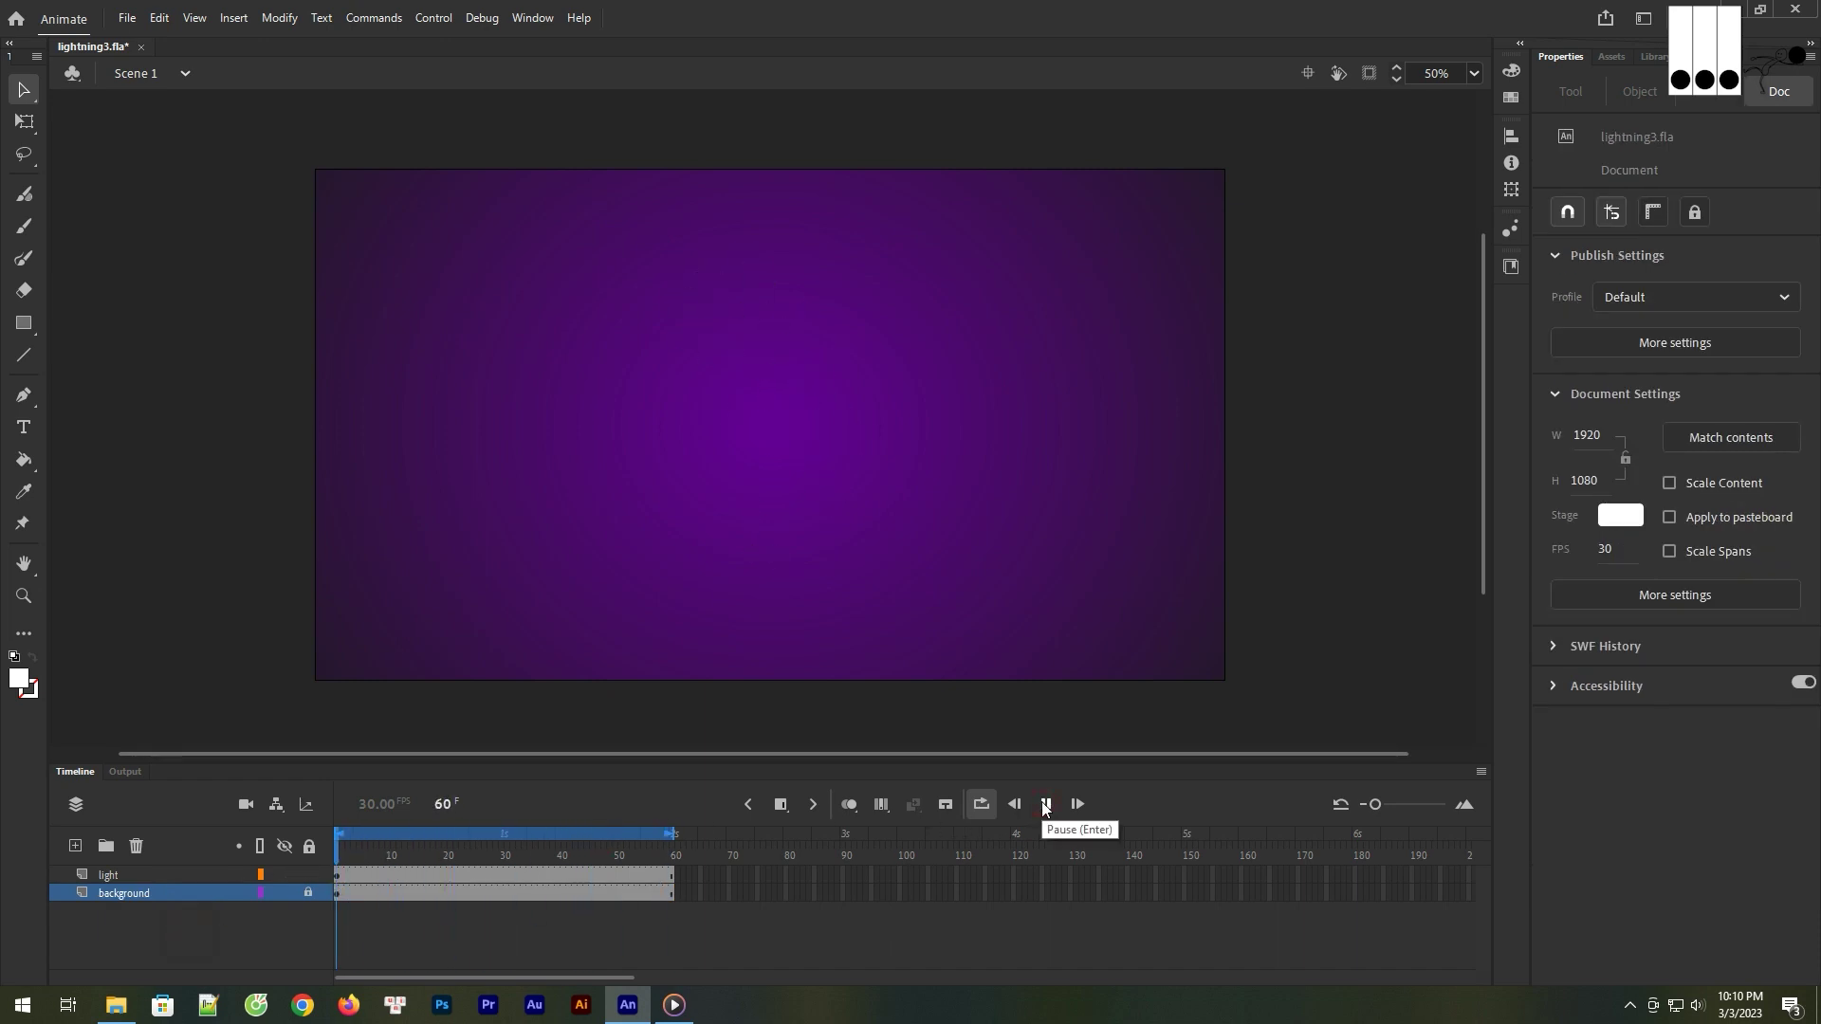
{"action": "left_click", "coordinate": [1044, 804]}
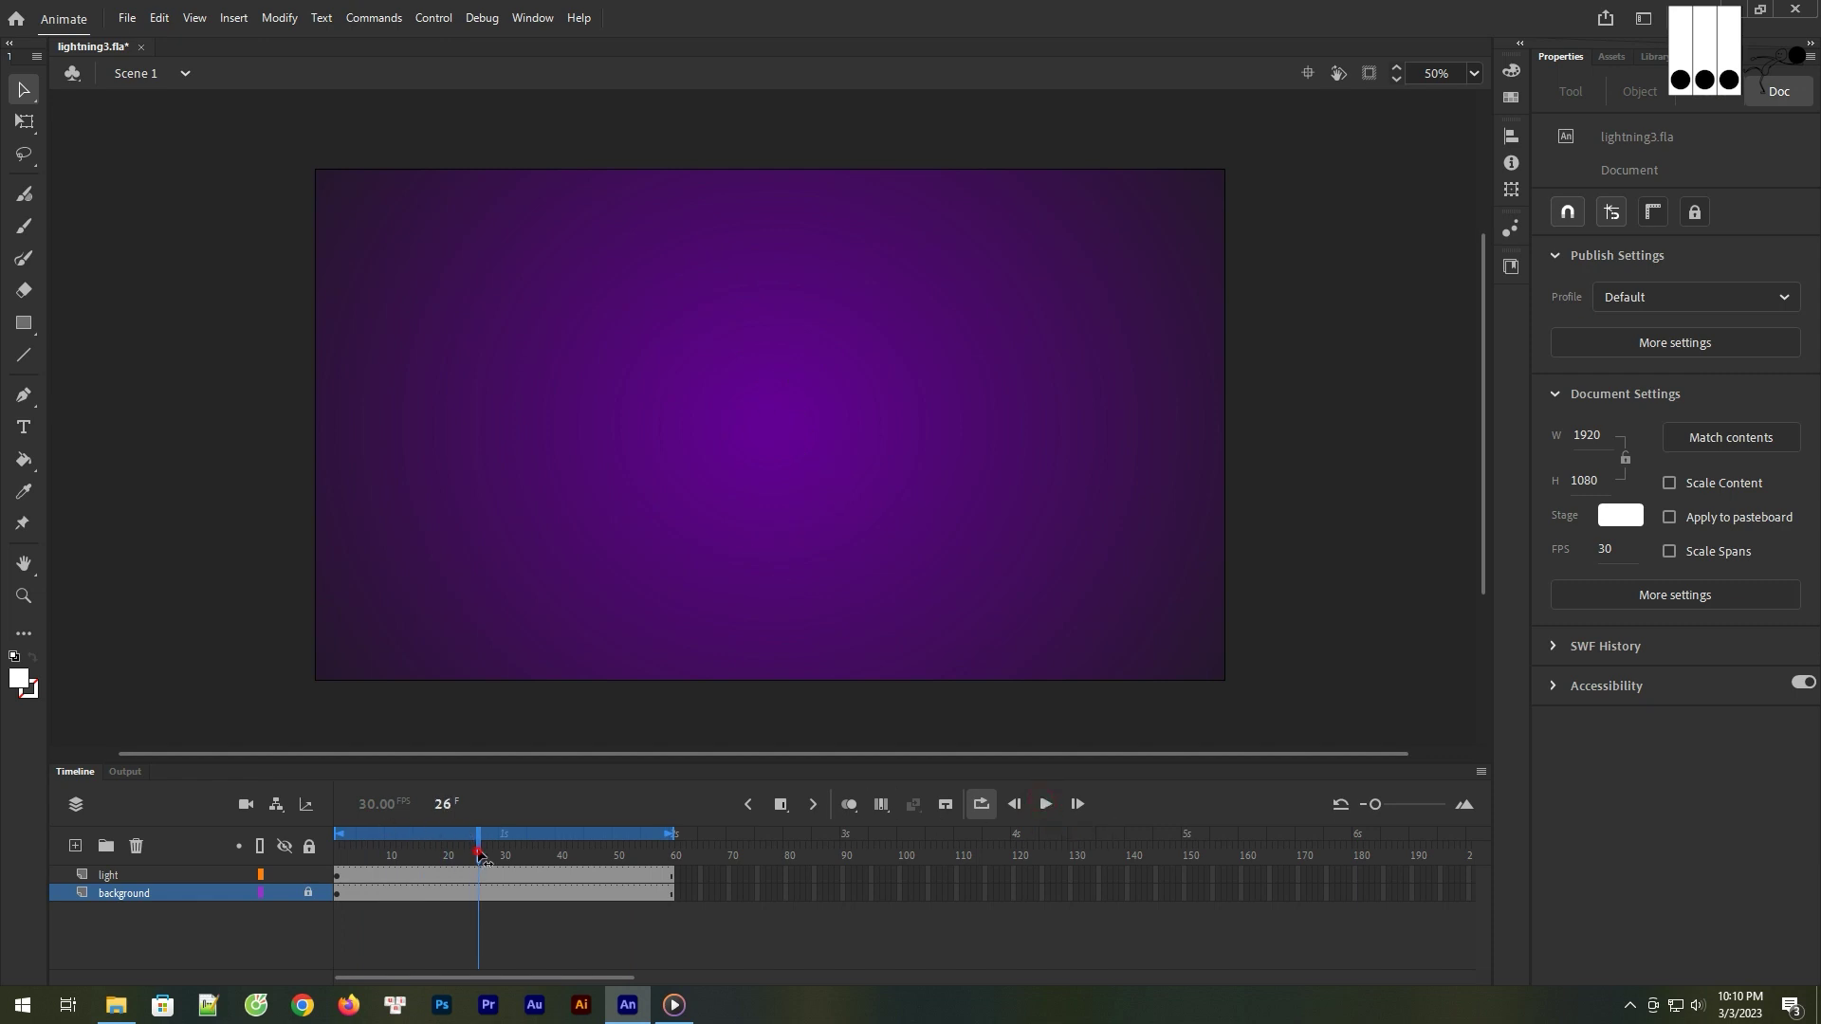
{"action": "left_click_drag", "start_coordinate": [478, 853], "coordinate": [302, 870]}
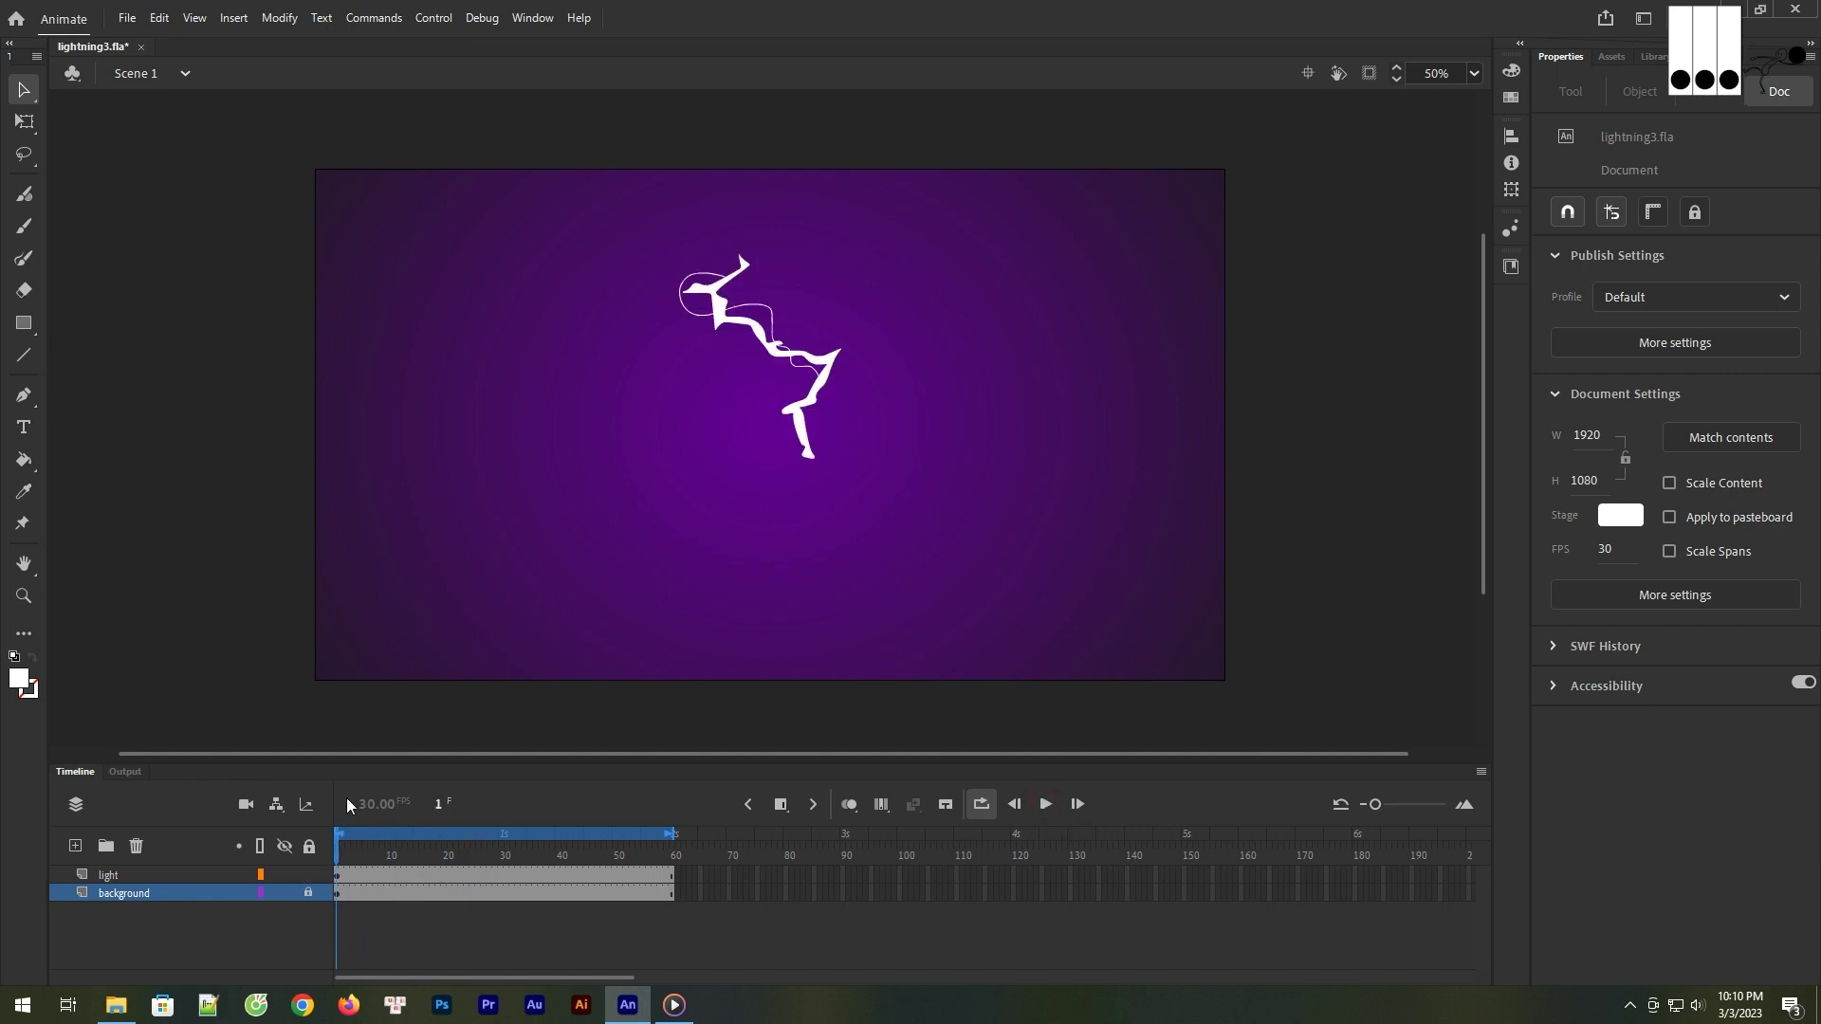
{"action": "key", "text": "ctrl+s"}
- Duplicate the light layer and place the copy between the light and background layers
{"action": "left_click", "coordinate": [147, 876]}
{"action": "right_click", "coordinate": [147, 878]}
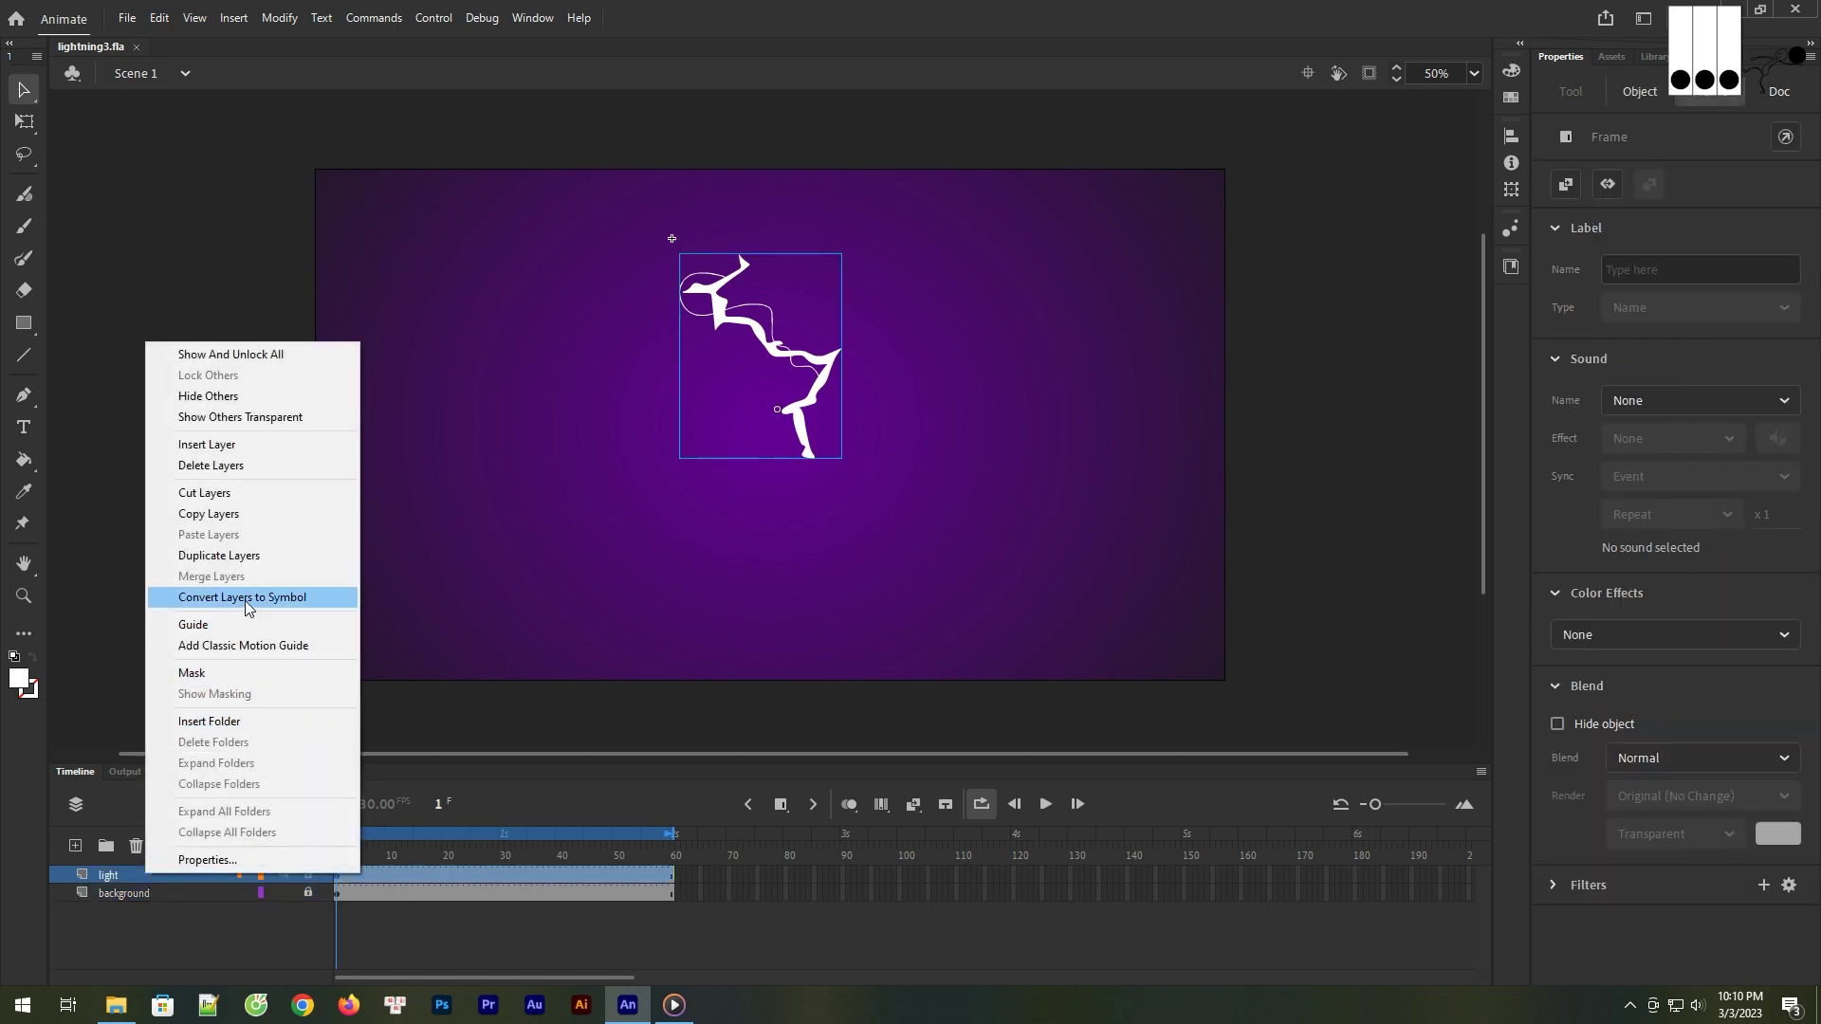
{"action": "left_click", "coordinate": [219, 556]}
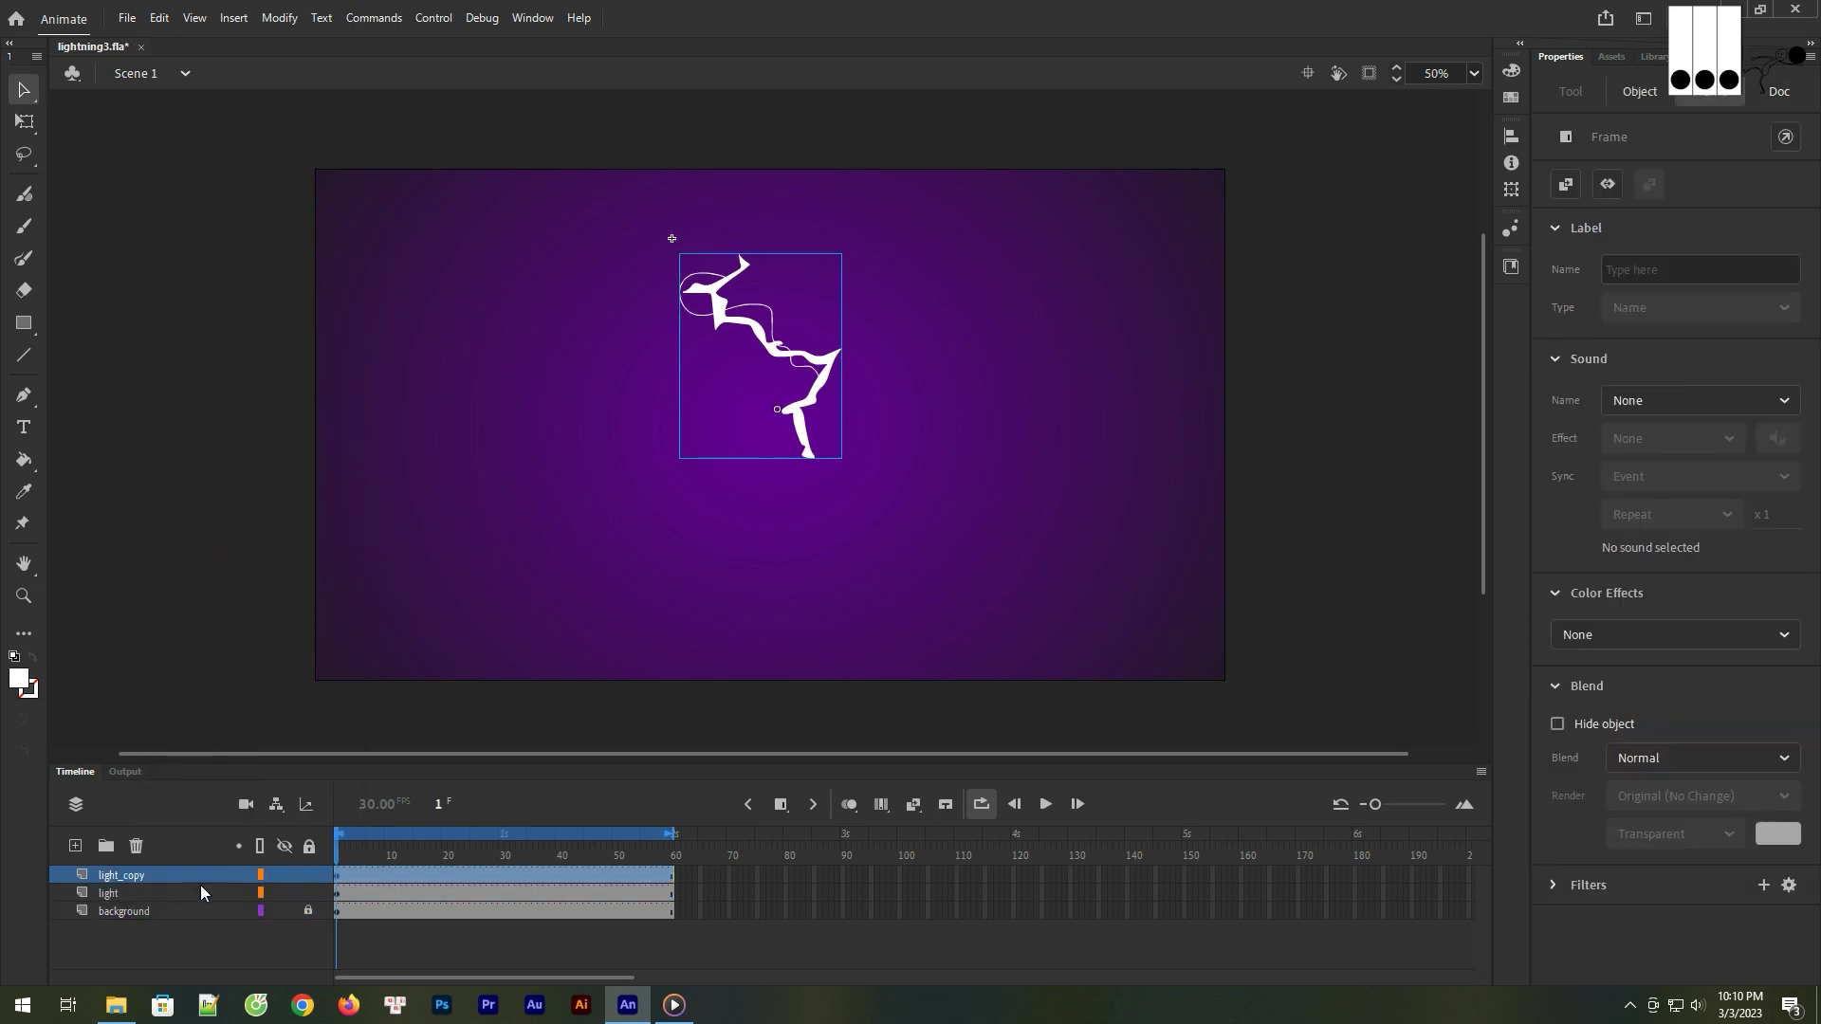
{"action": "left_click_drag", "start_coordinate": [186, 879], "coordinate": [188, 900]}
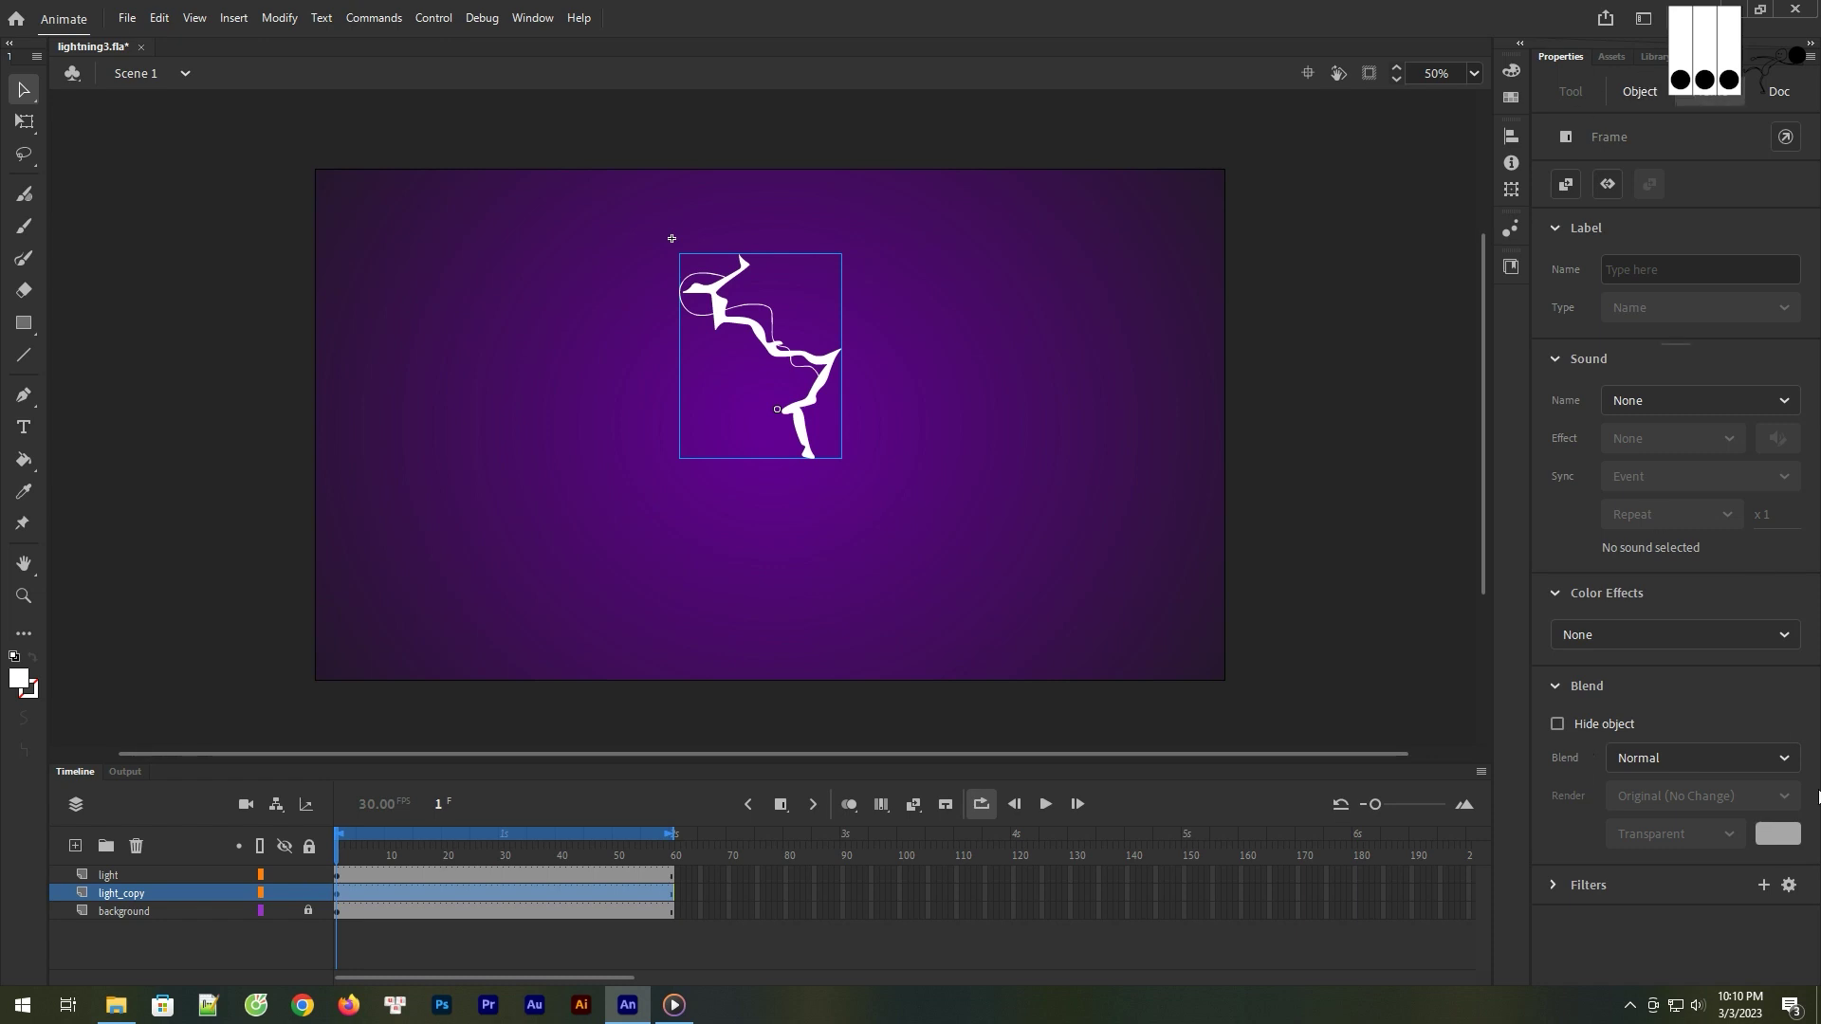
- Add a Glow filter to the light_copy layer and set its color to light blue #66CCFF
{"action": "left_click", "coordinate": [1763, 886]}
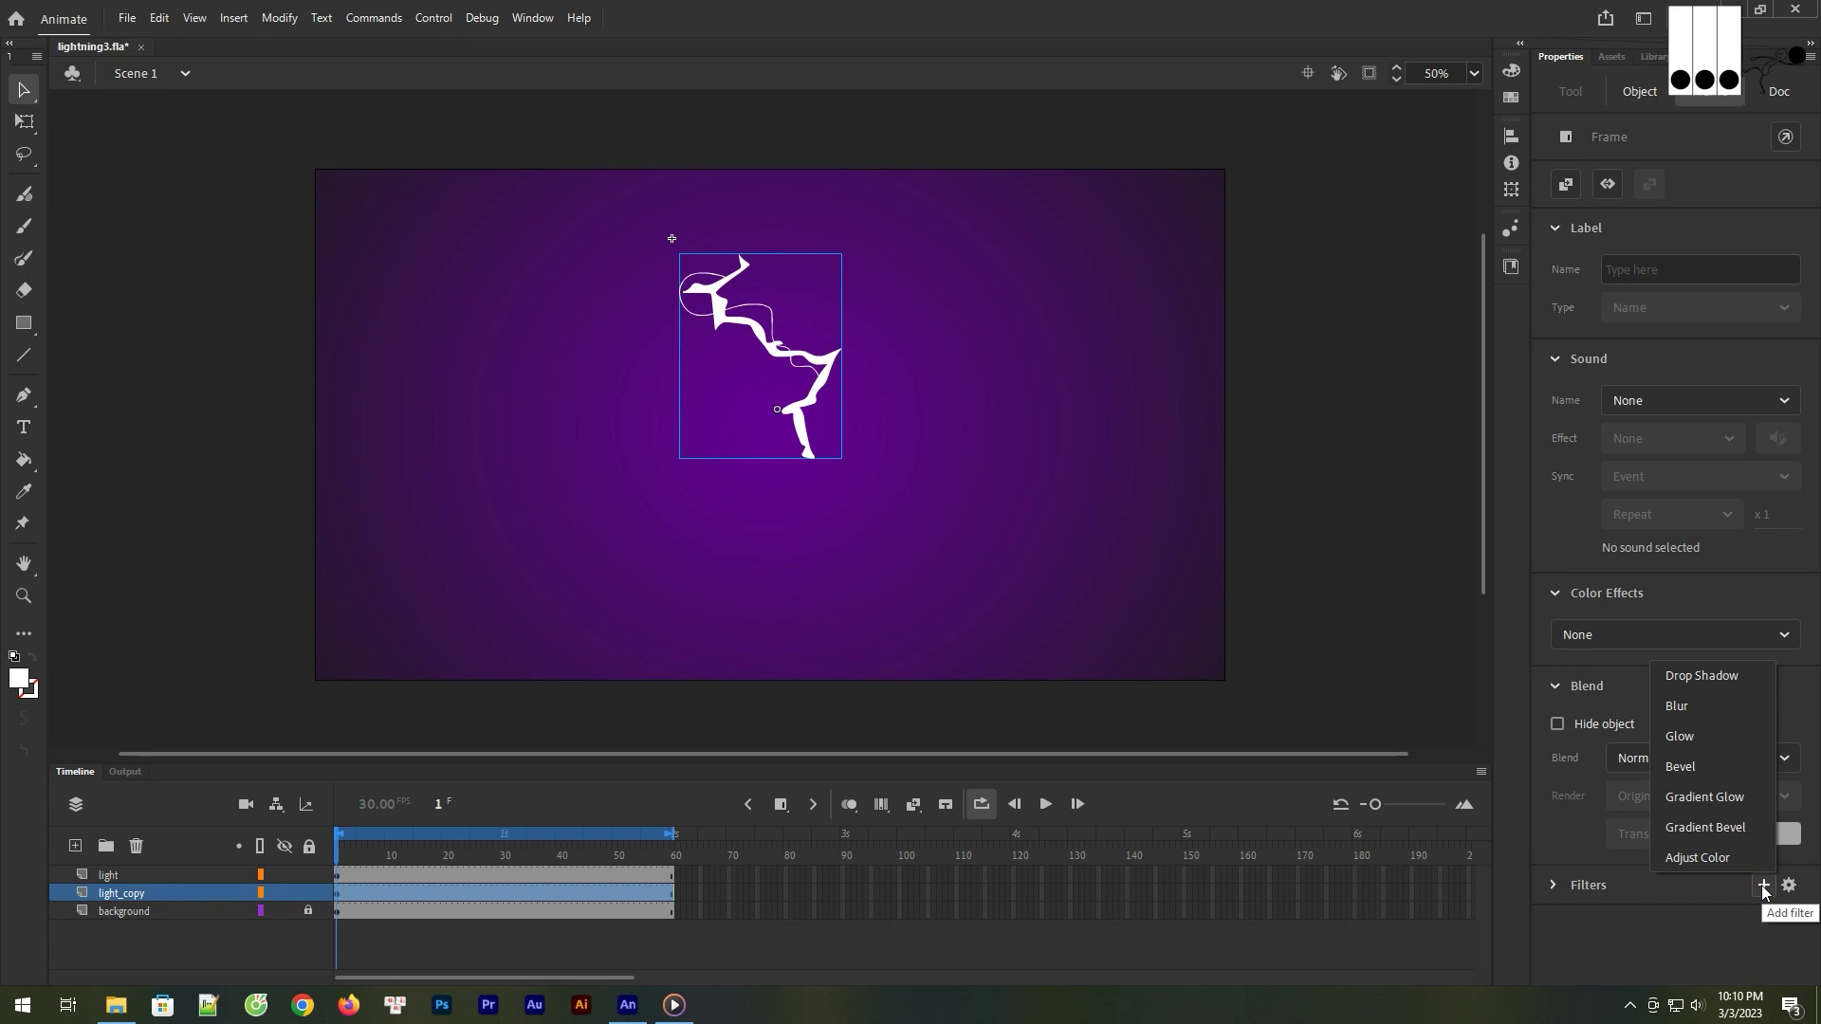
{"action": "left_click", "coordinate": [1687, 736]}
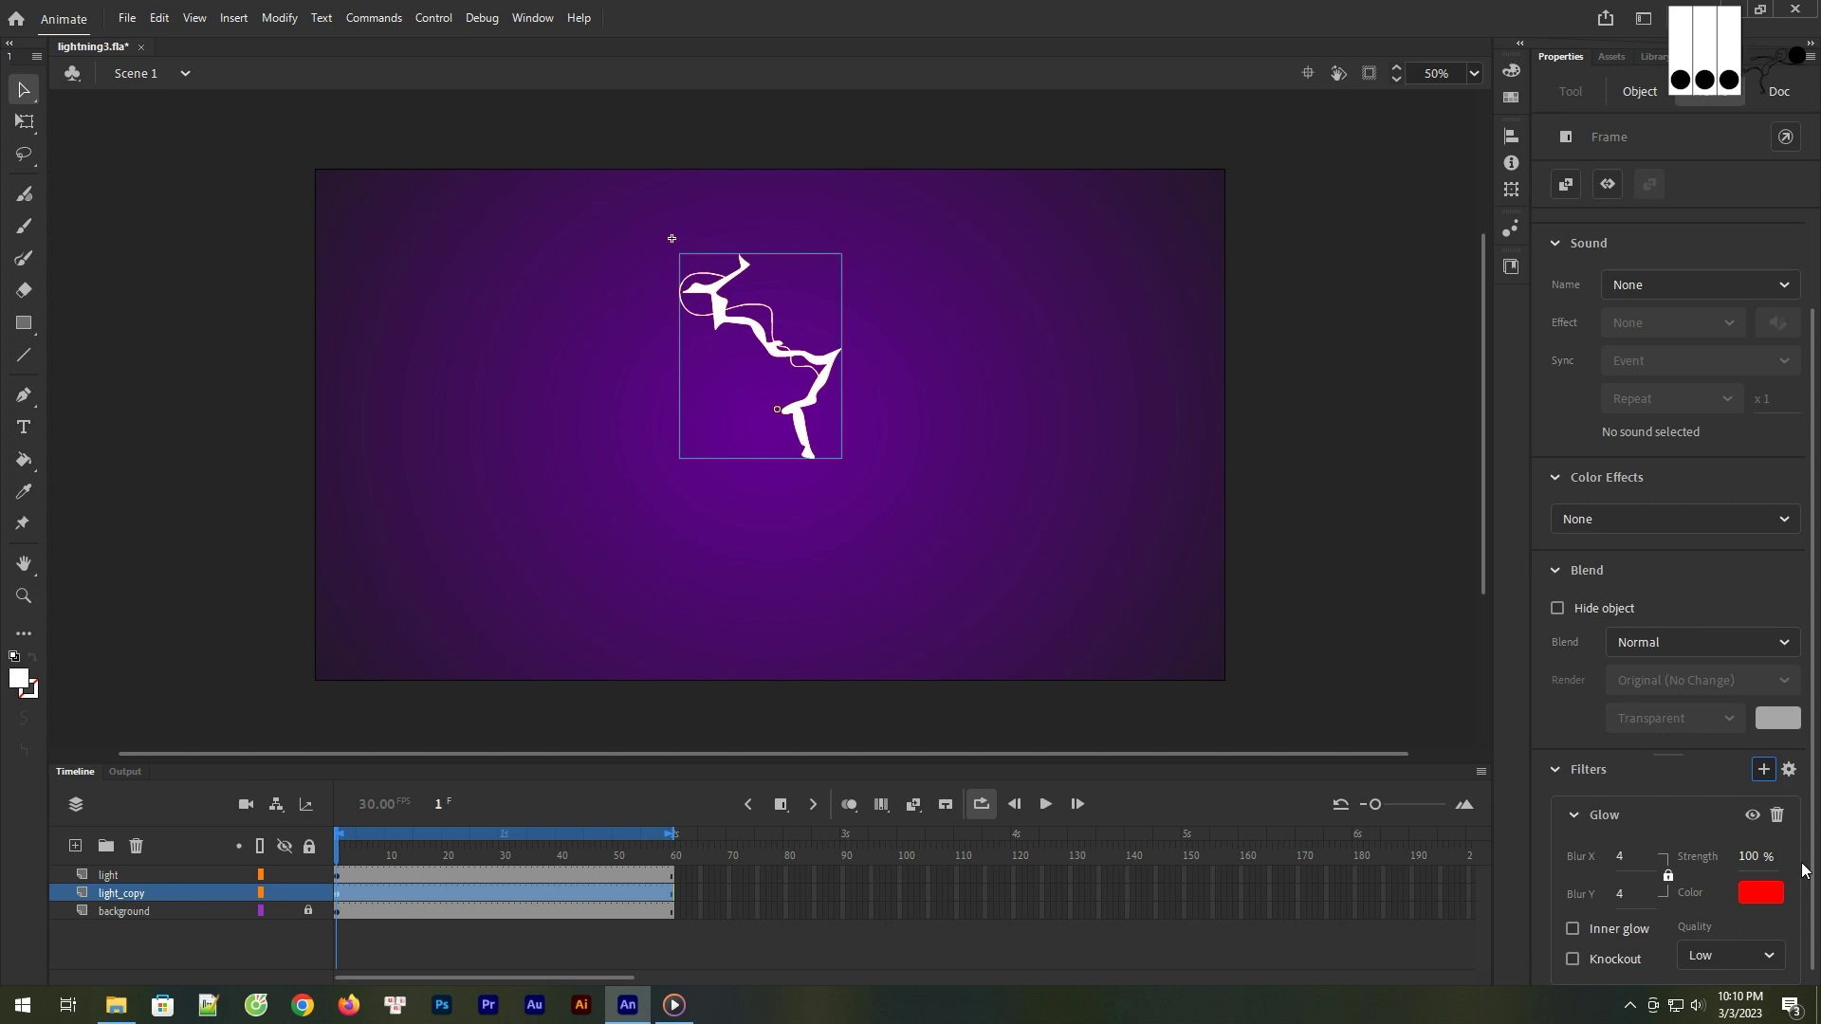
{"action": "scroll", "coordinate": [1803, 869], "scroll_direction": "down", "scroll_amount": 1}
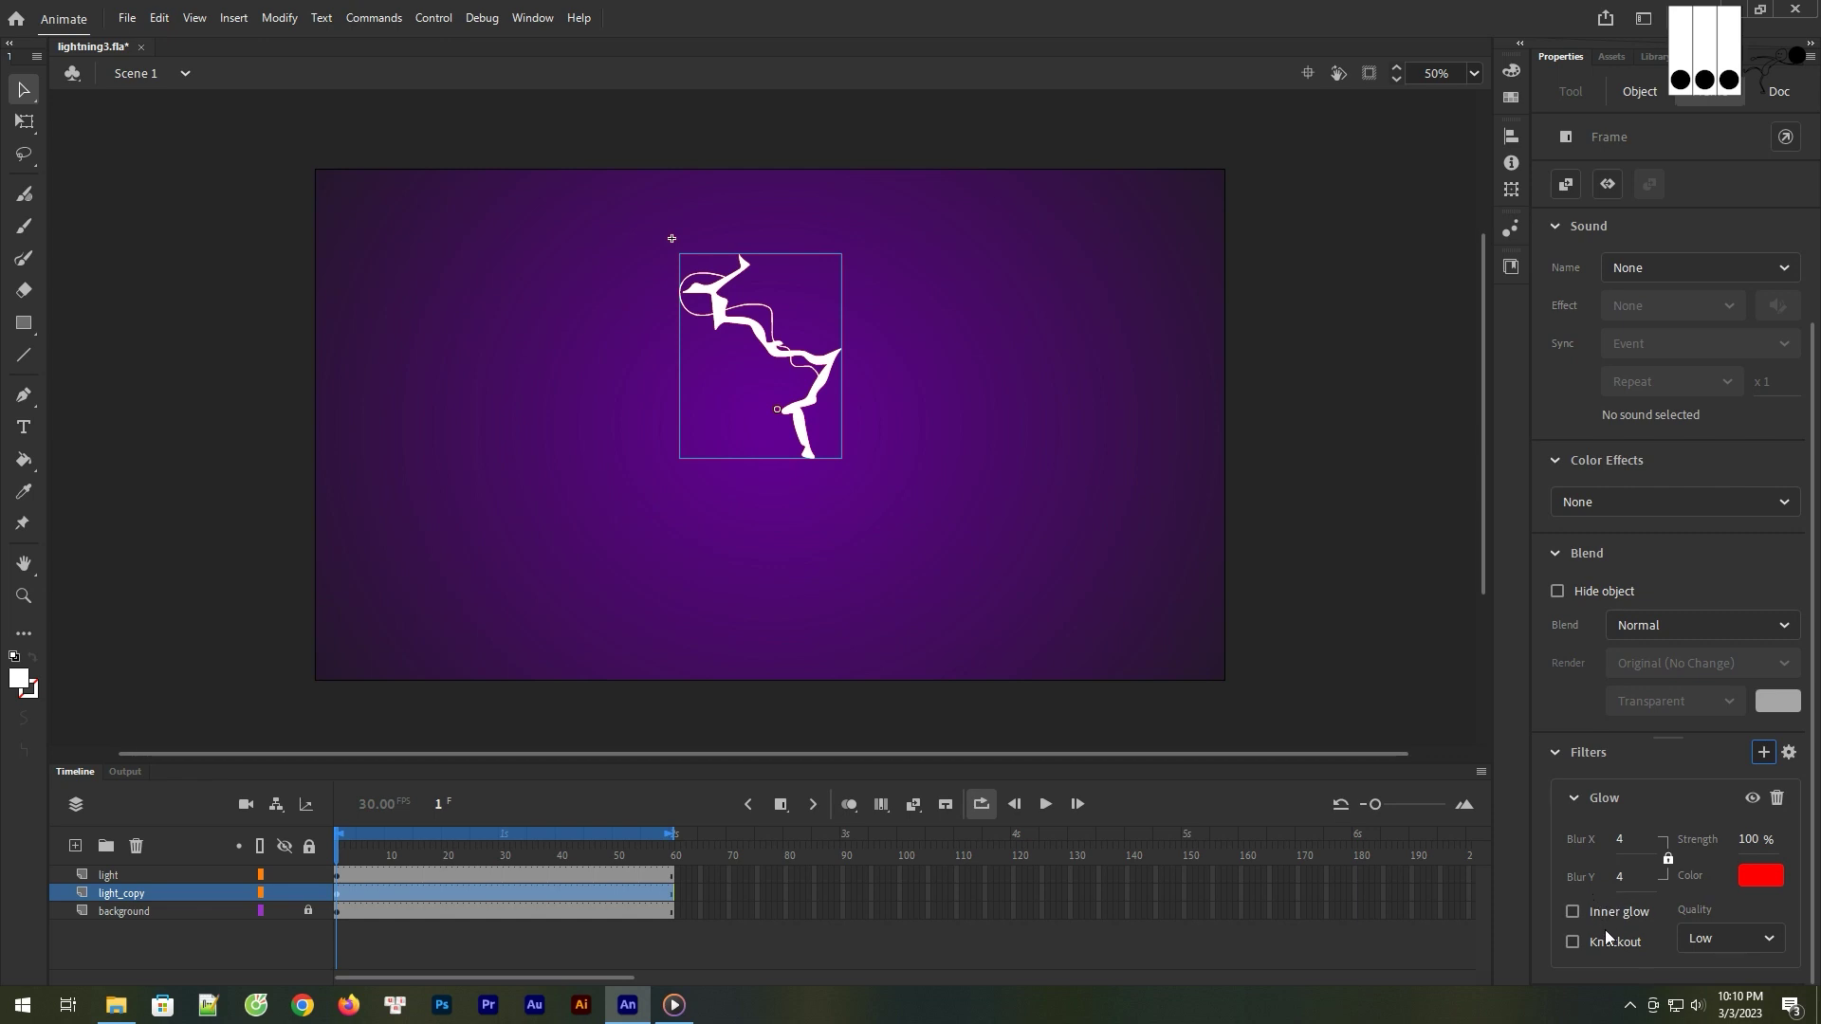
{"action": "left_click", "coordinate": [1752, 878]}
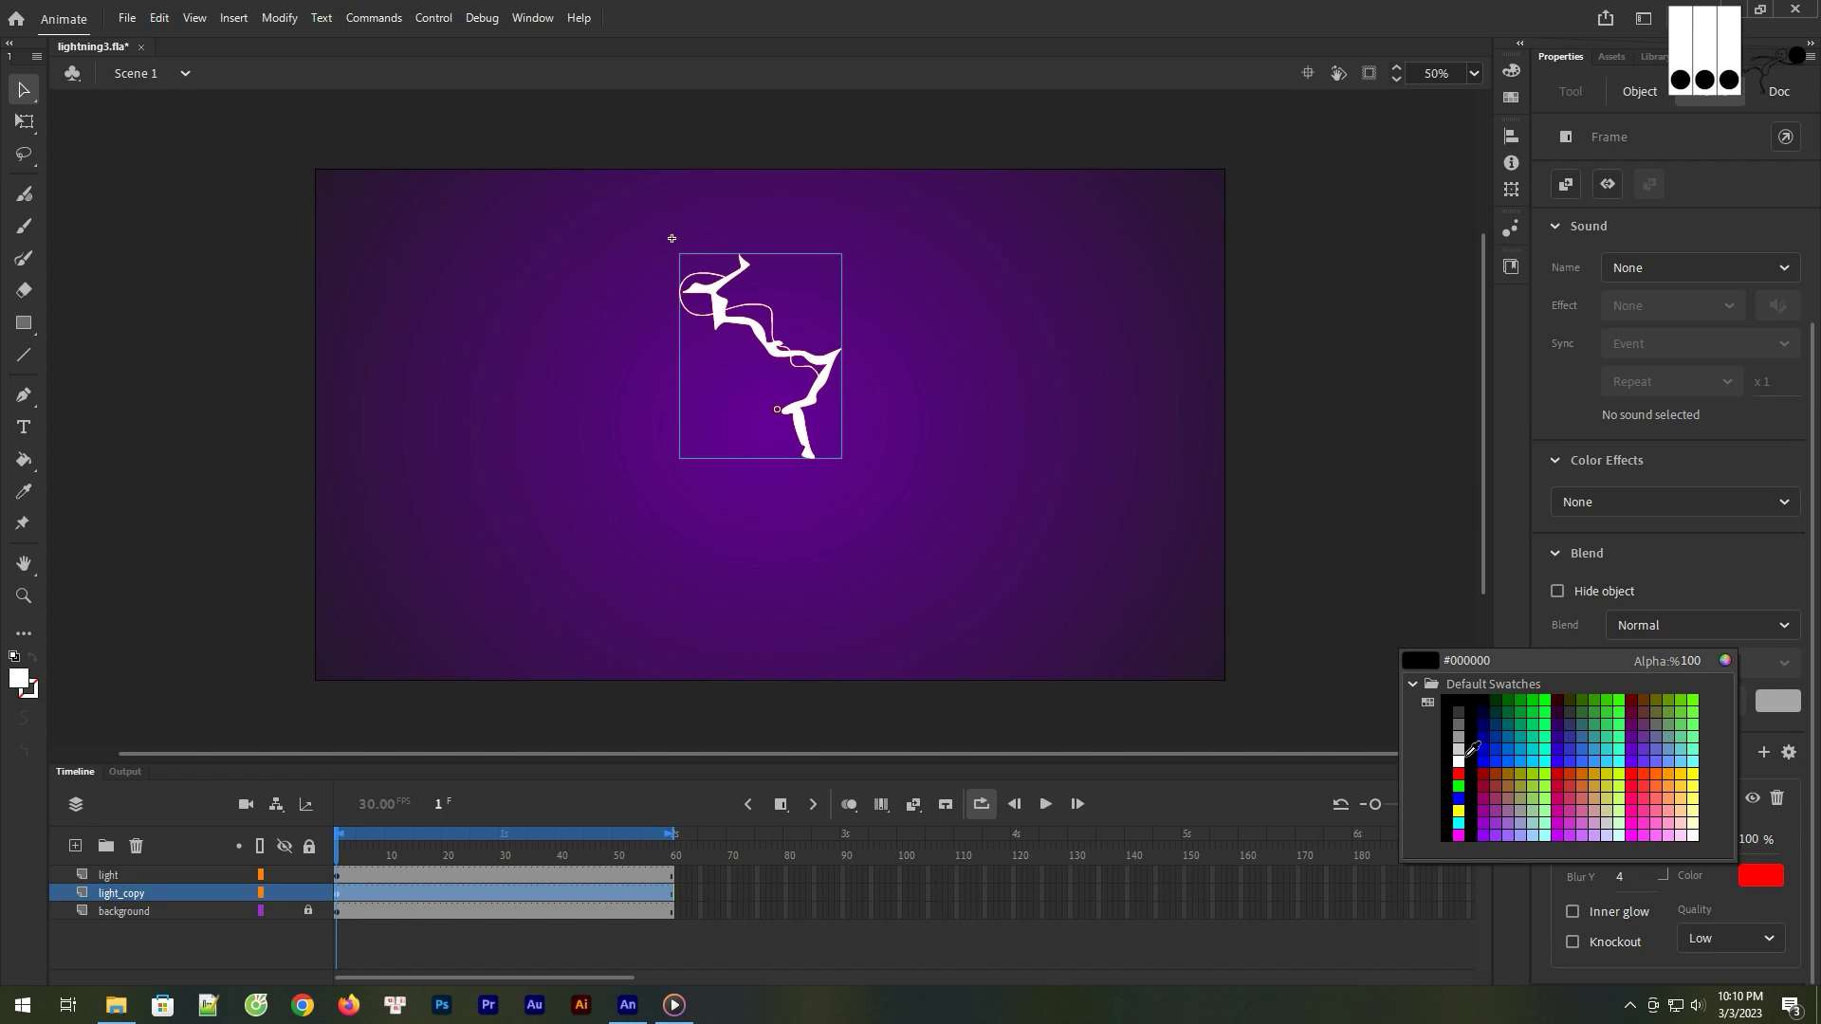
{"action": "left_click", "coordinate": [1689, 750]}
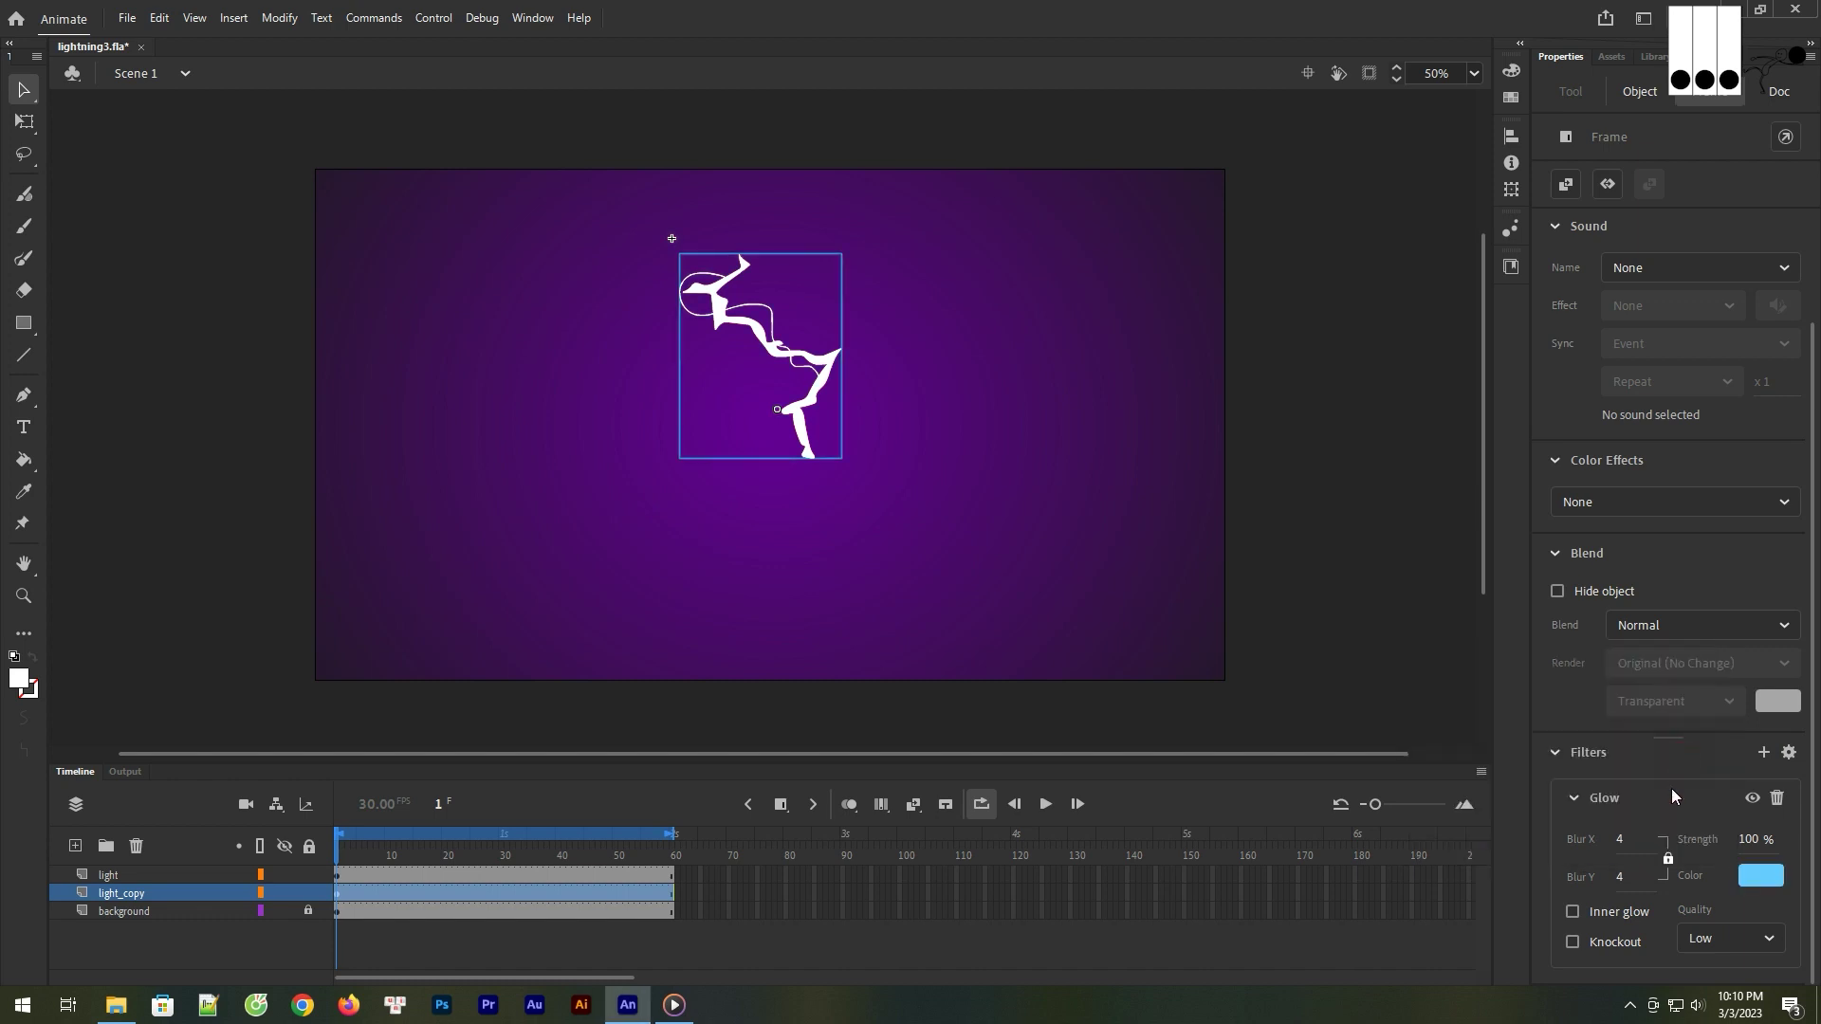
- Set the glow's strength to 173% and its linked Blur X and Blur Y to 34
{"action": "left_click_drag", "start_coordinate": [1623, 840], "coordinate": [1654, 877]}
{"action": "left_click", "coordinate": [1624, 876]}
{"action": "type", "text": "138"}
{"action": "key", "text": "Return"}
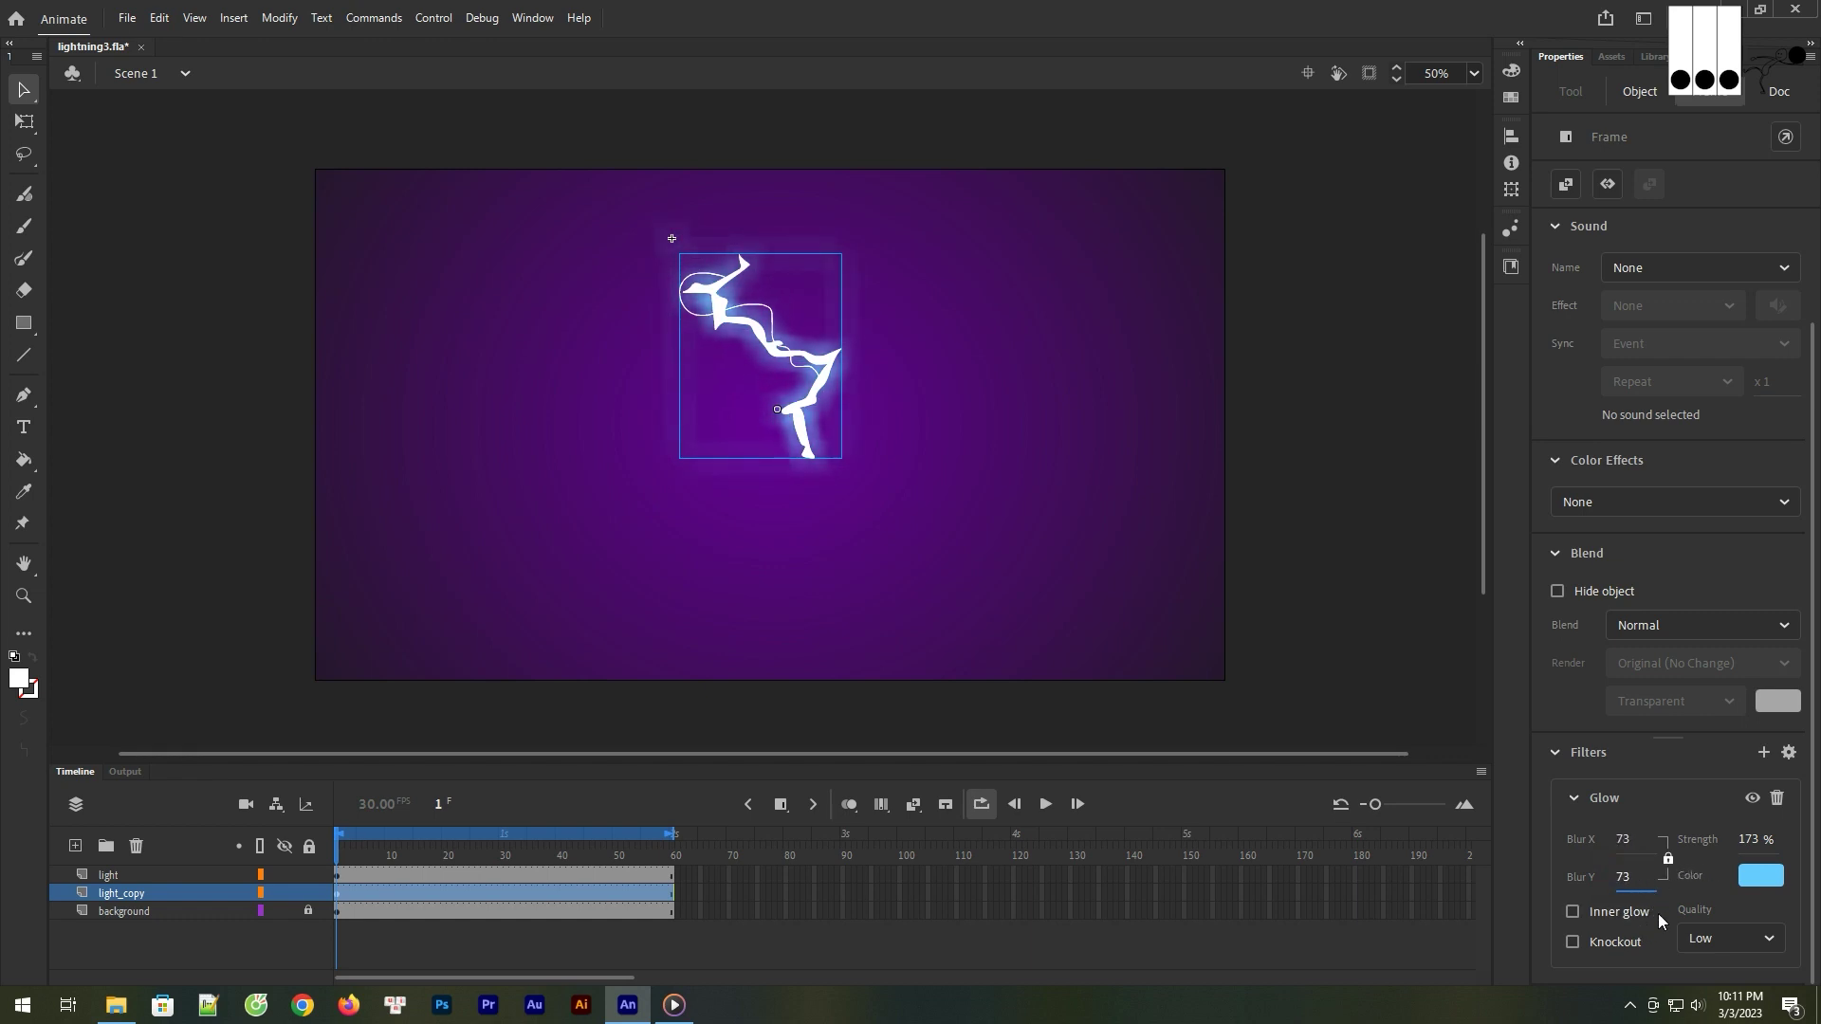
{"action": "left_click_drag", "start_coordinate": [1624, 876], "coordinate": [1588, 876]}
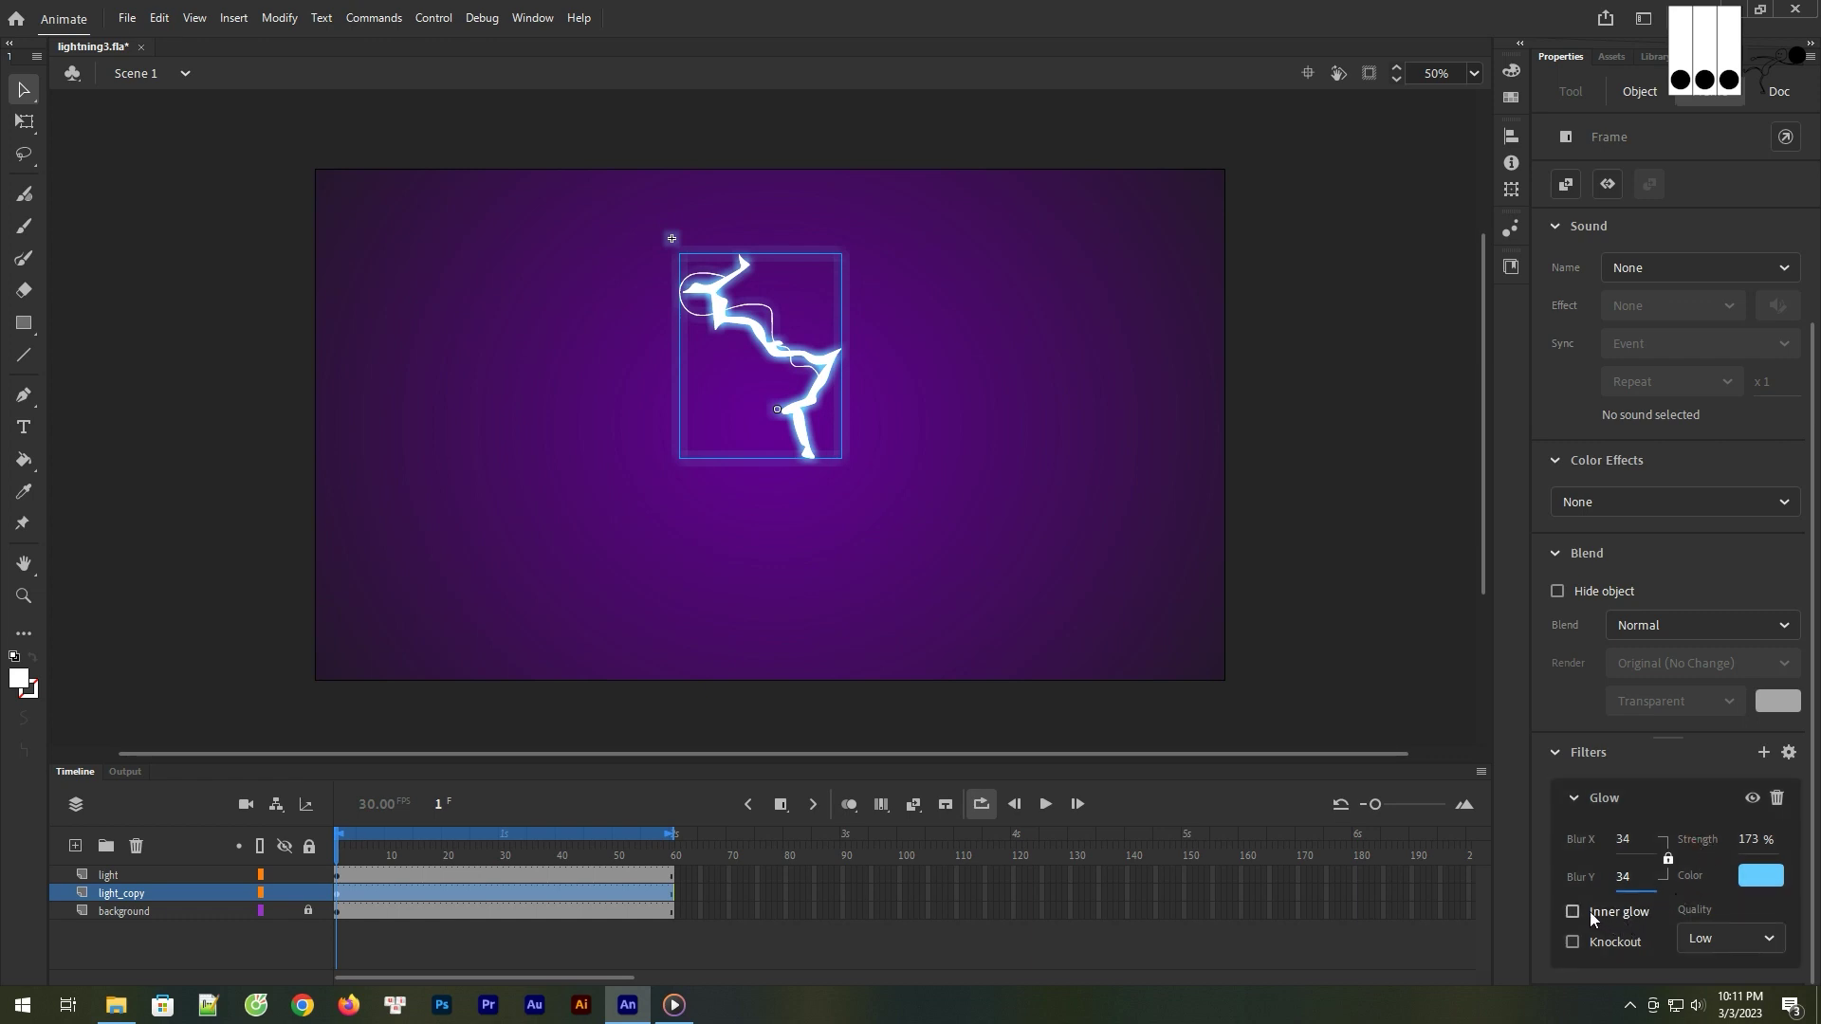
- Hide the light_copy frame's object and show it again to compare the lightning with and without glow
{"action": "mouse_move", "coordinate": [341, 853]}
{"action": "left_mouse_down"}
{"action": "mouse_move", "coordinate": [434, 853]}
{"action": "mouse_move", "coordinate": [343, 847]}
{"action": "left_mouse_up"}
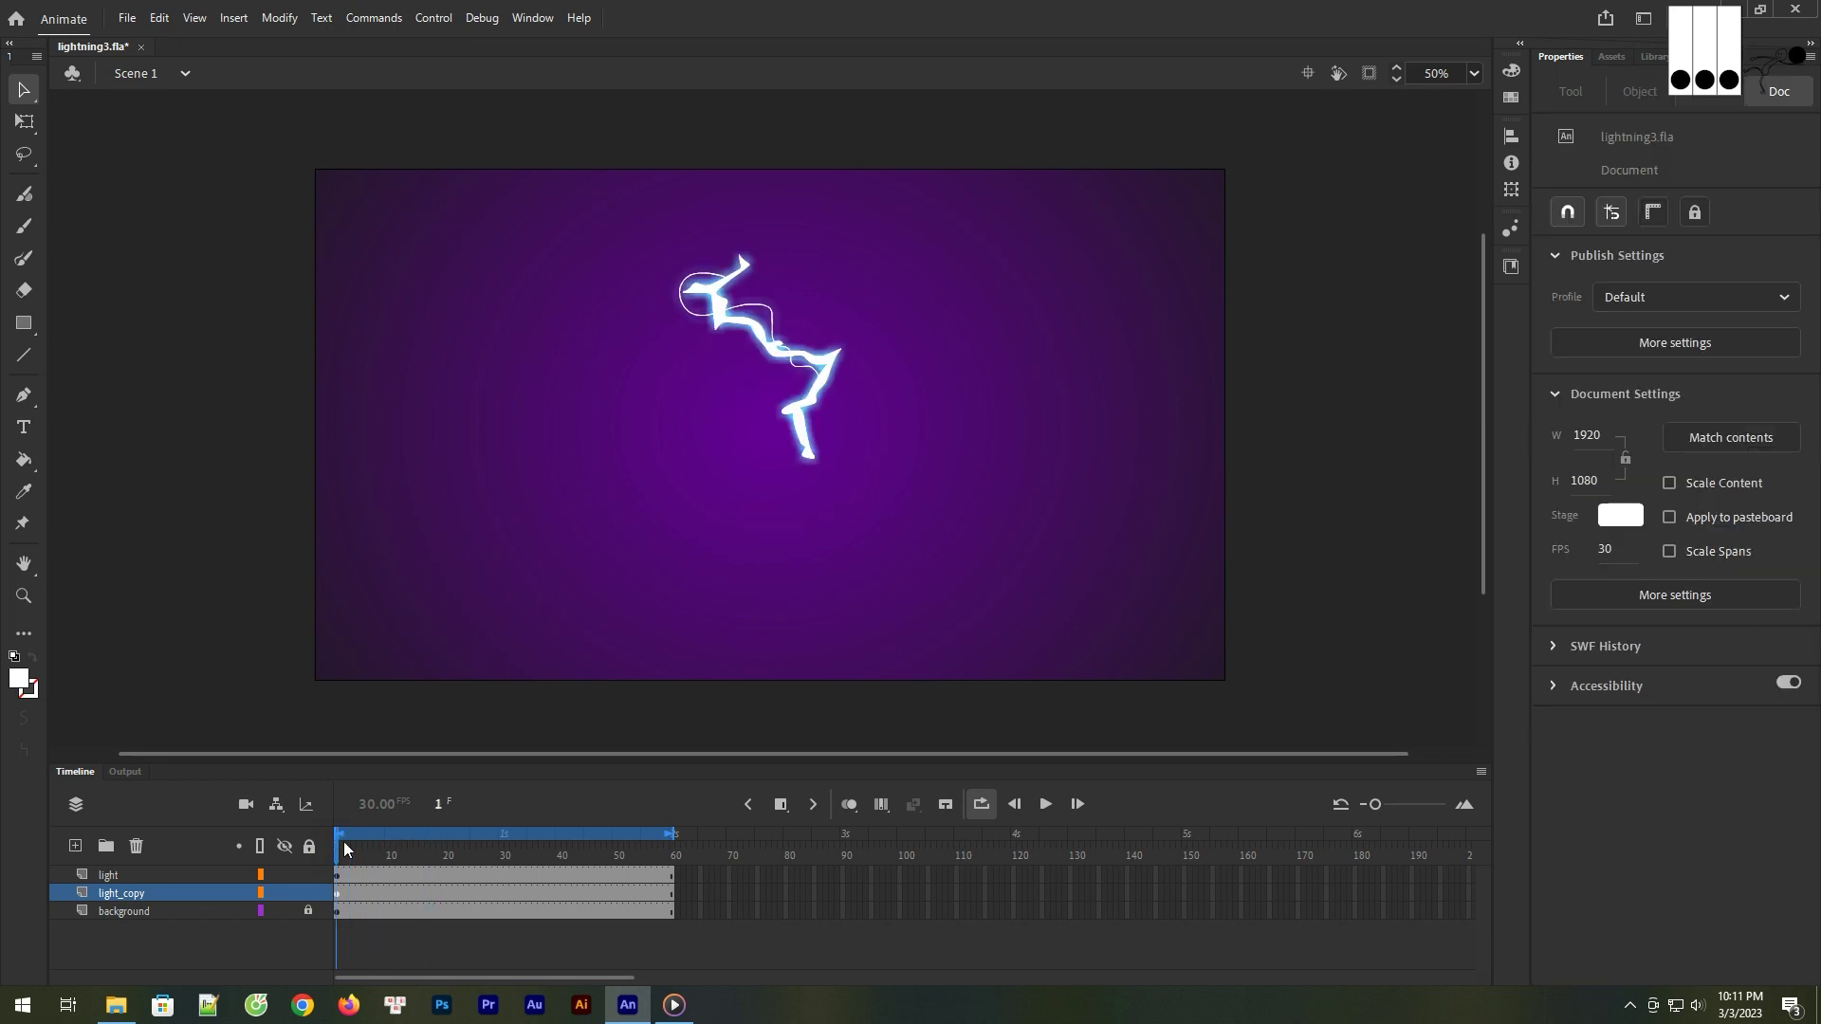
{"action": "left_click", "coordinate": [339, 893]}
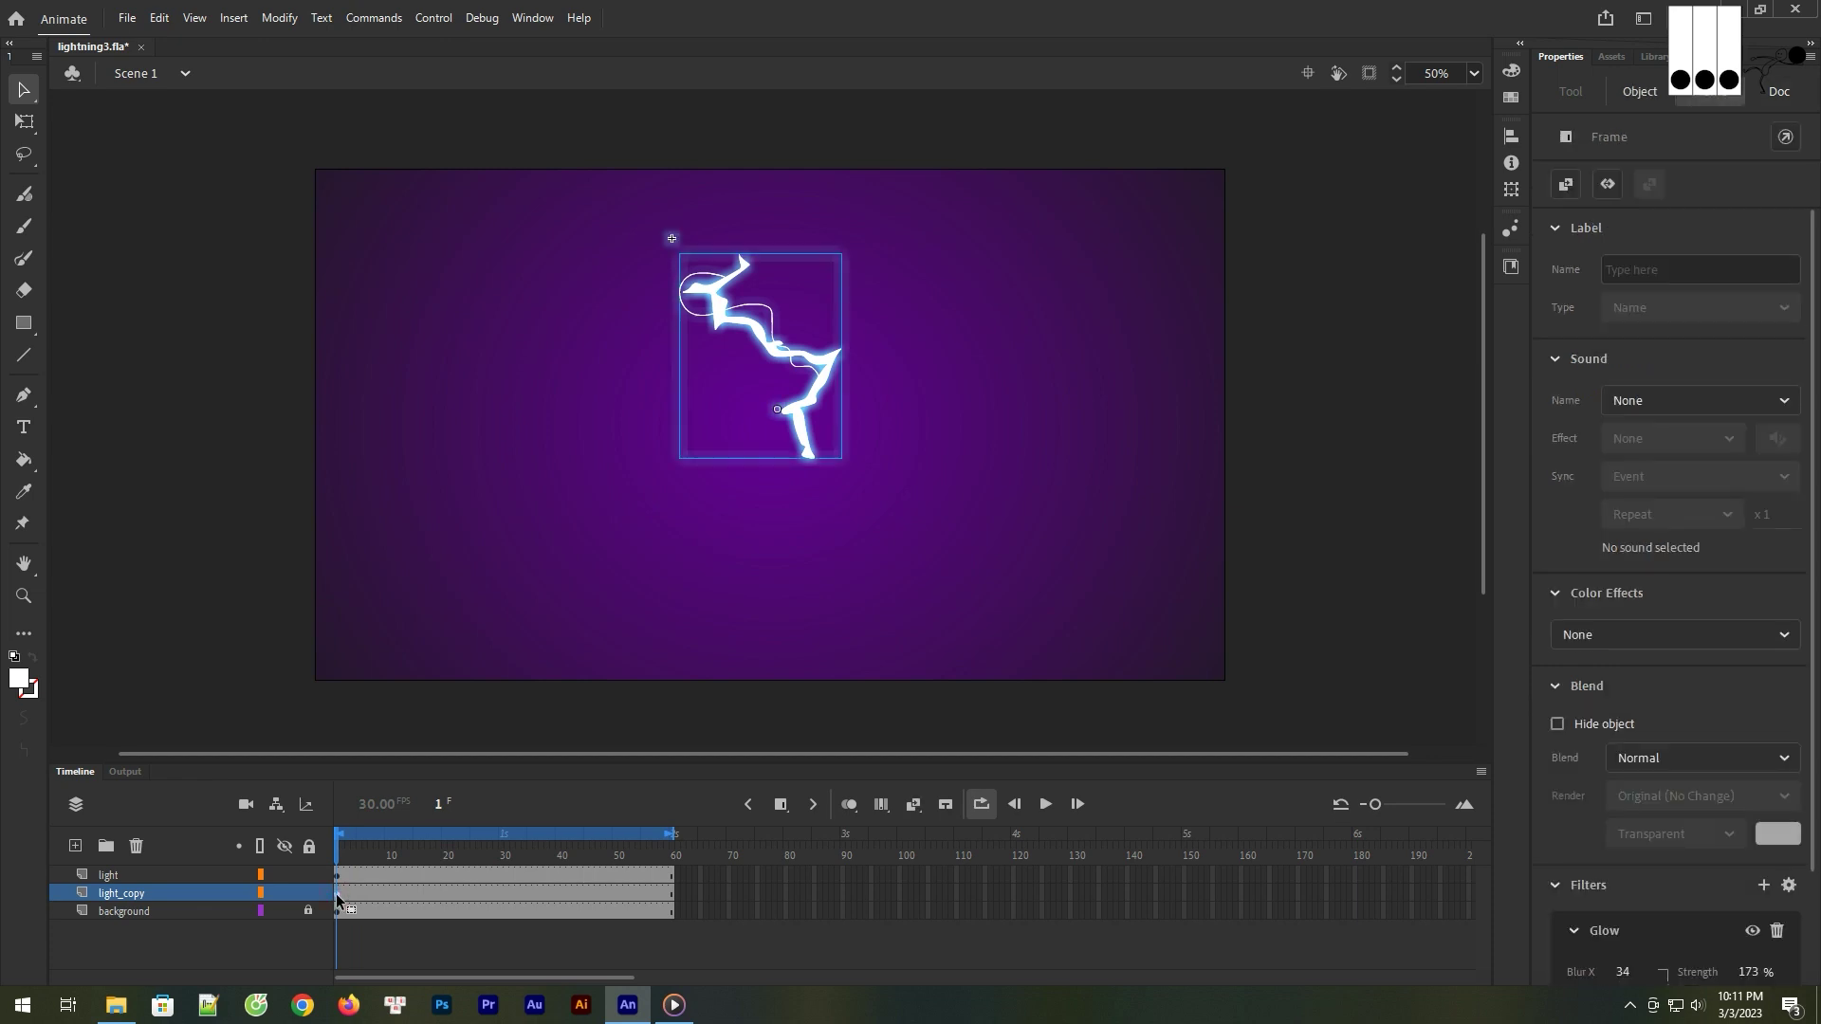
{"action": "scroll", "coordinate": [1685, 899], "scroll_direction": "down", "scroll_amount": 3}
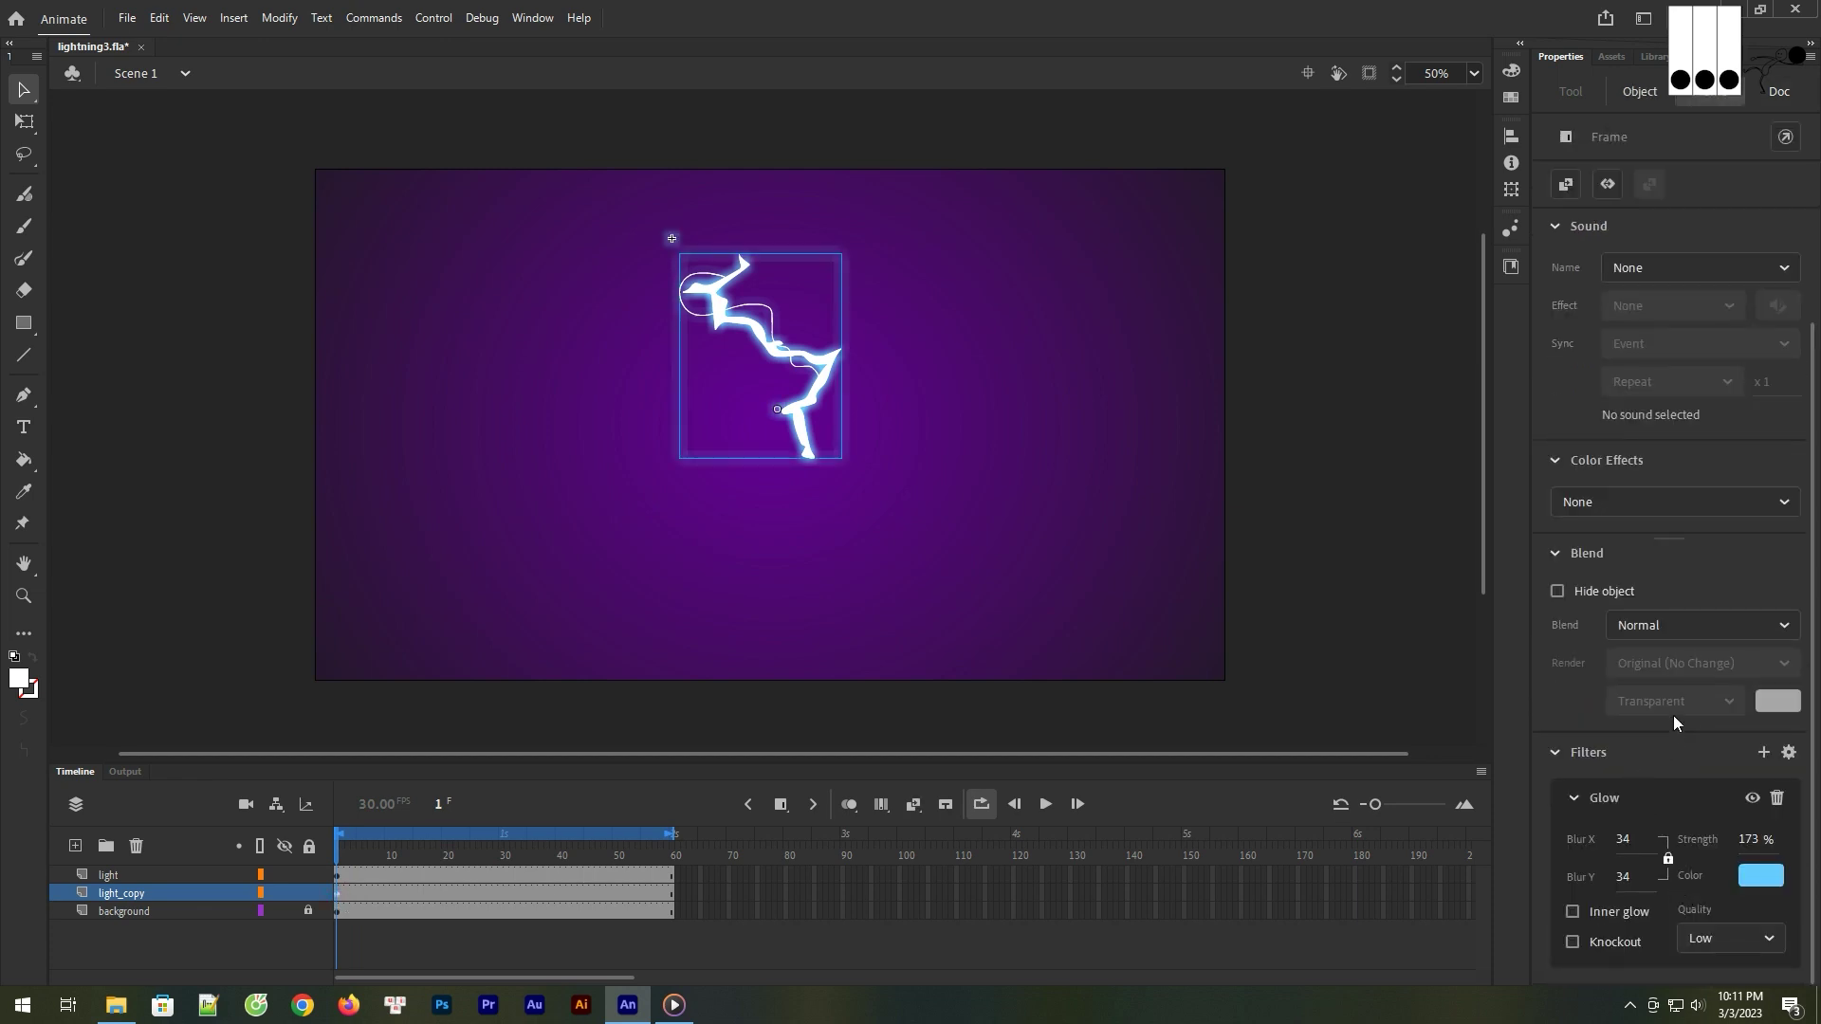
{"action": "left_click", "coordinate": [1558, 590]}
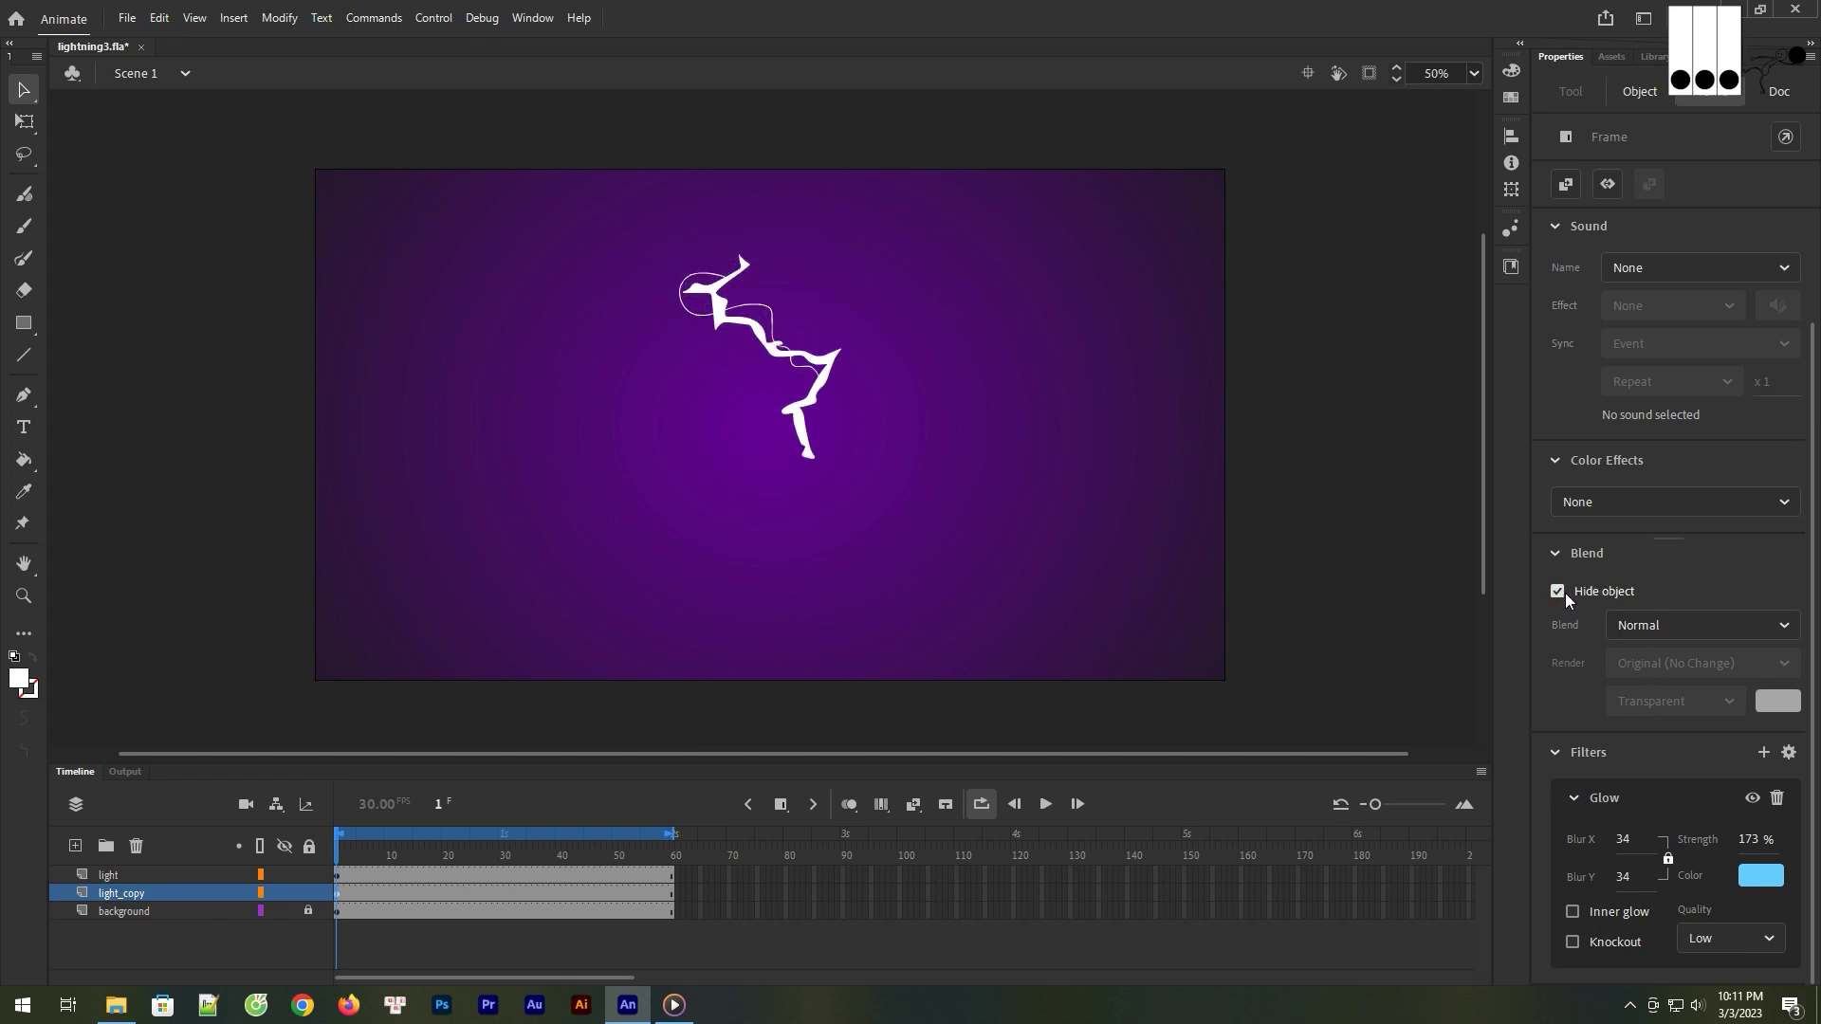
{"action": "left_click", "coordinate": [1558, 590]}
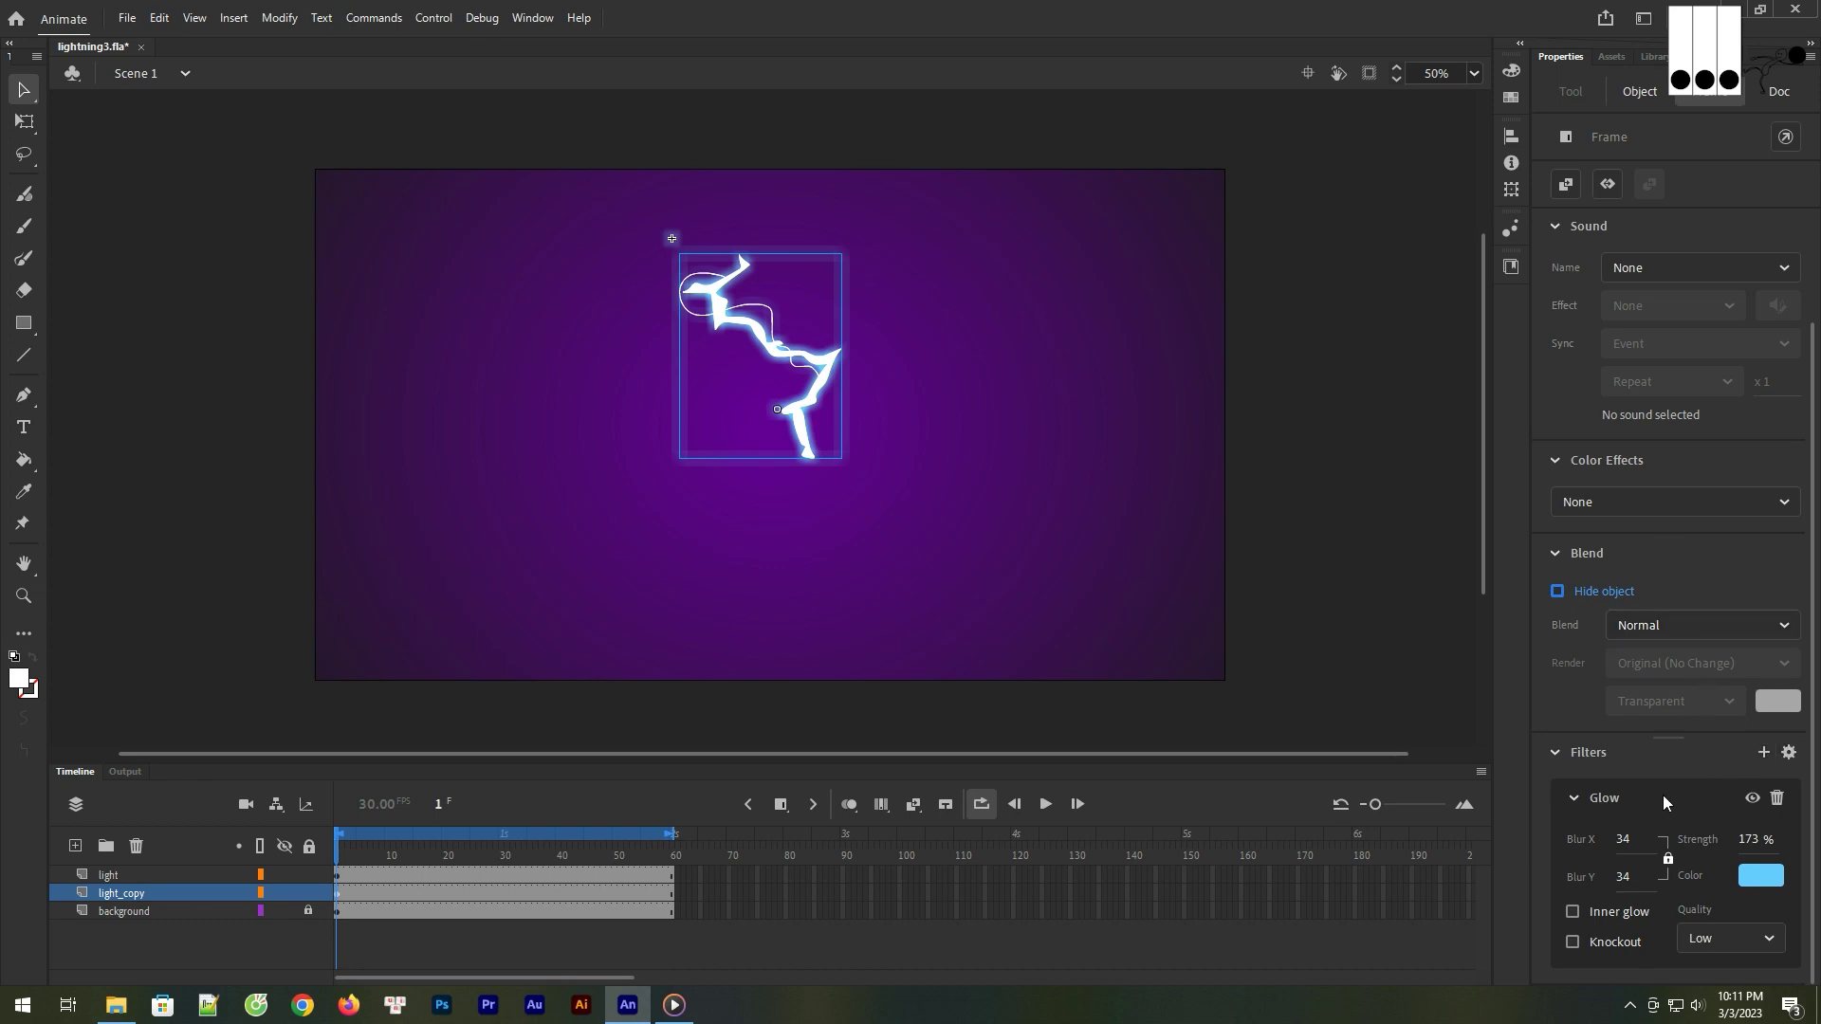
- Try white as the glow color, then change it to light cyan
{"action": "left_click", "coordinate": [1764, 883]}
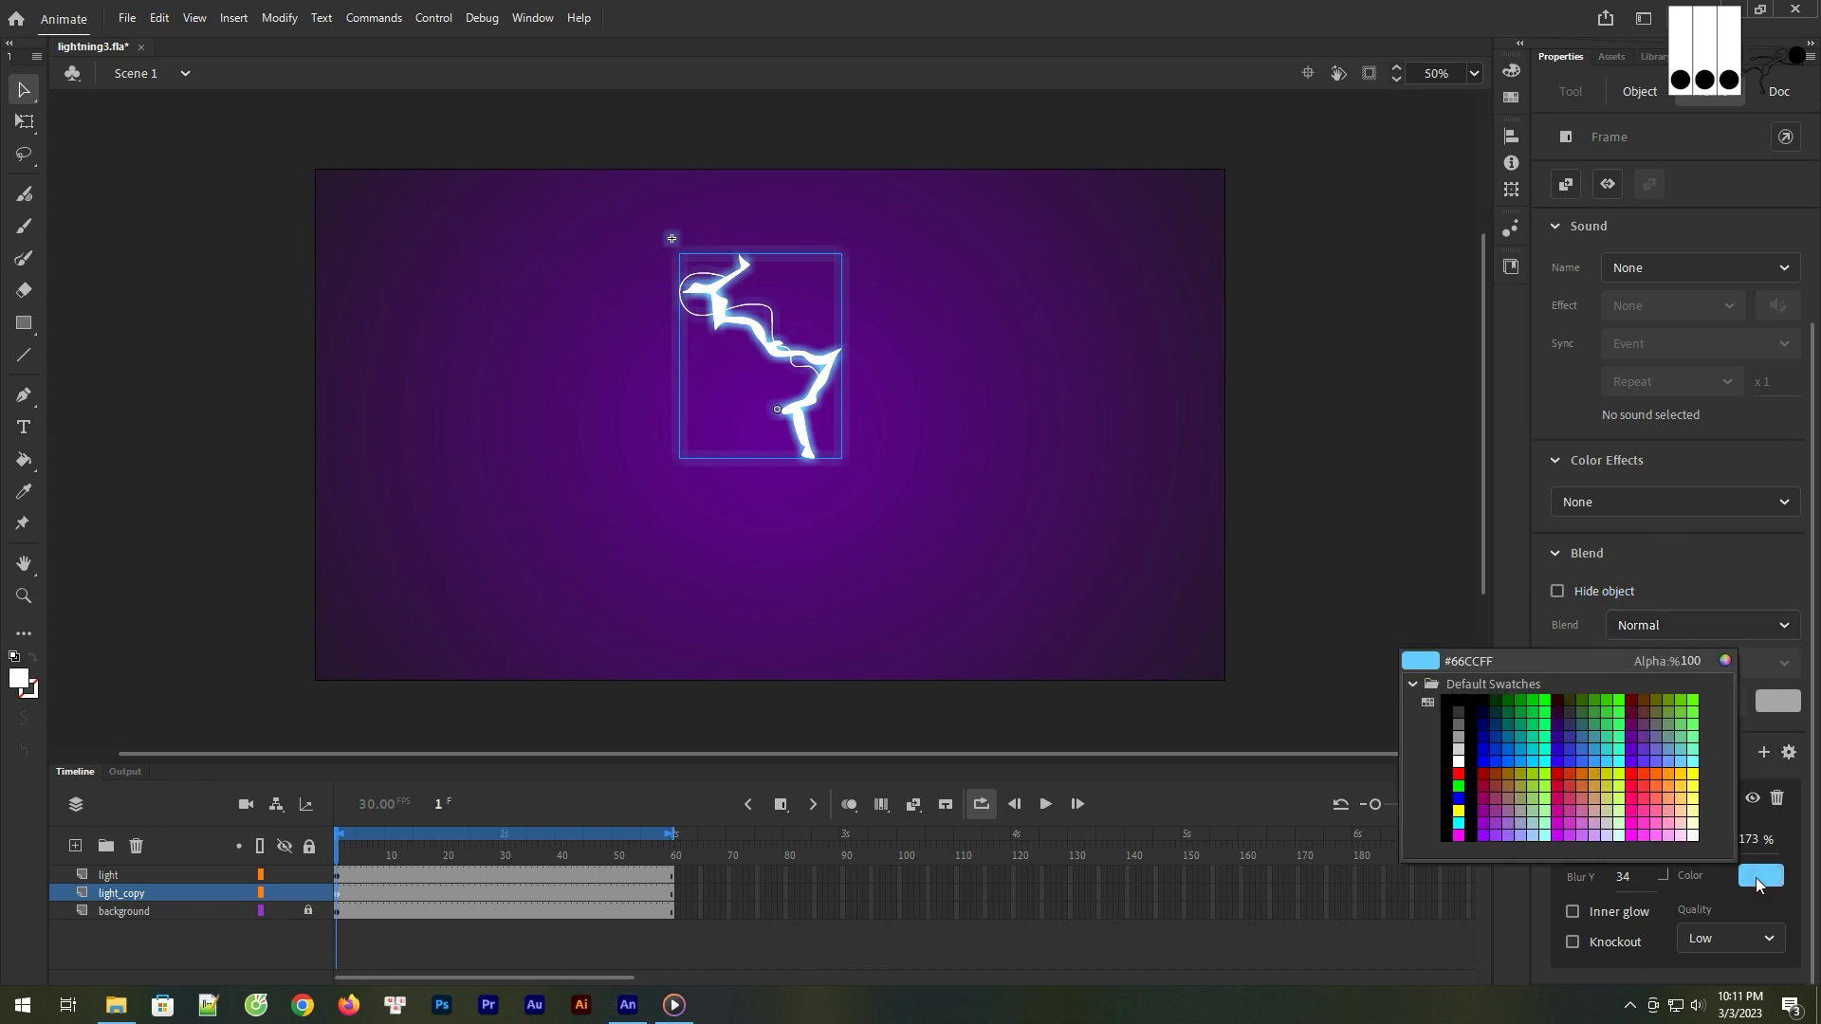
{"action": "left_click", "coordinate": [1459, 759]}
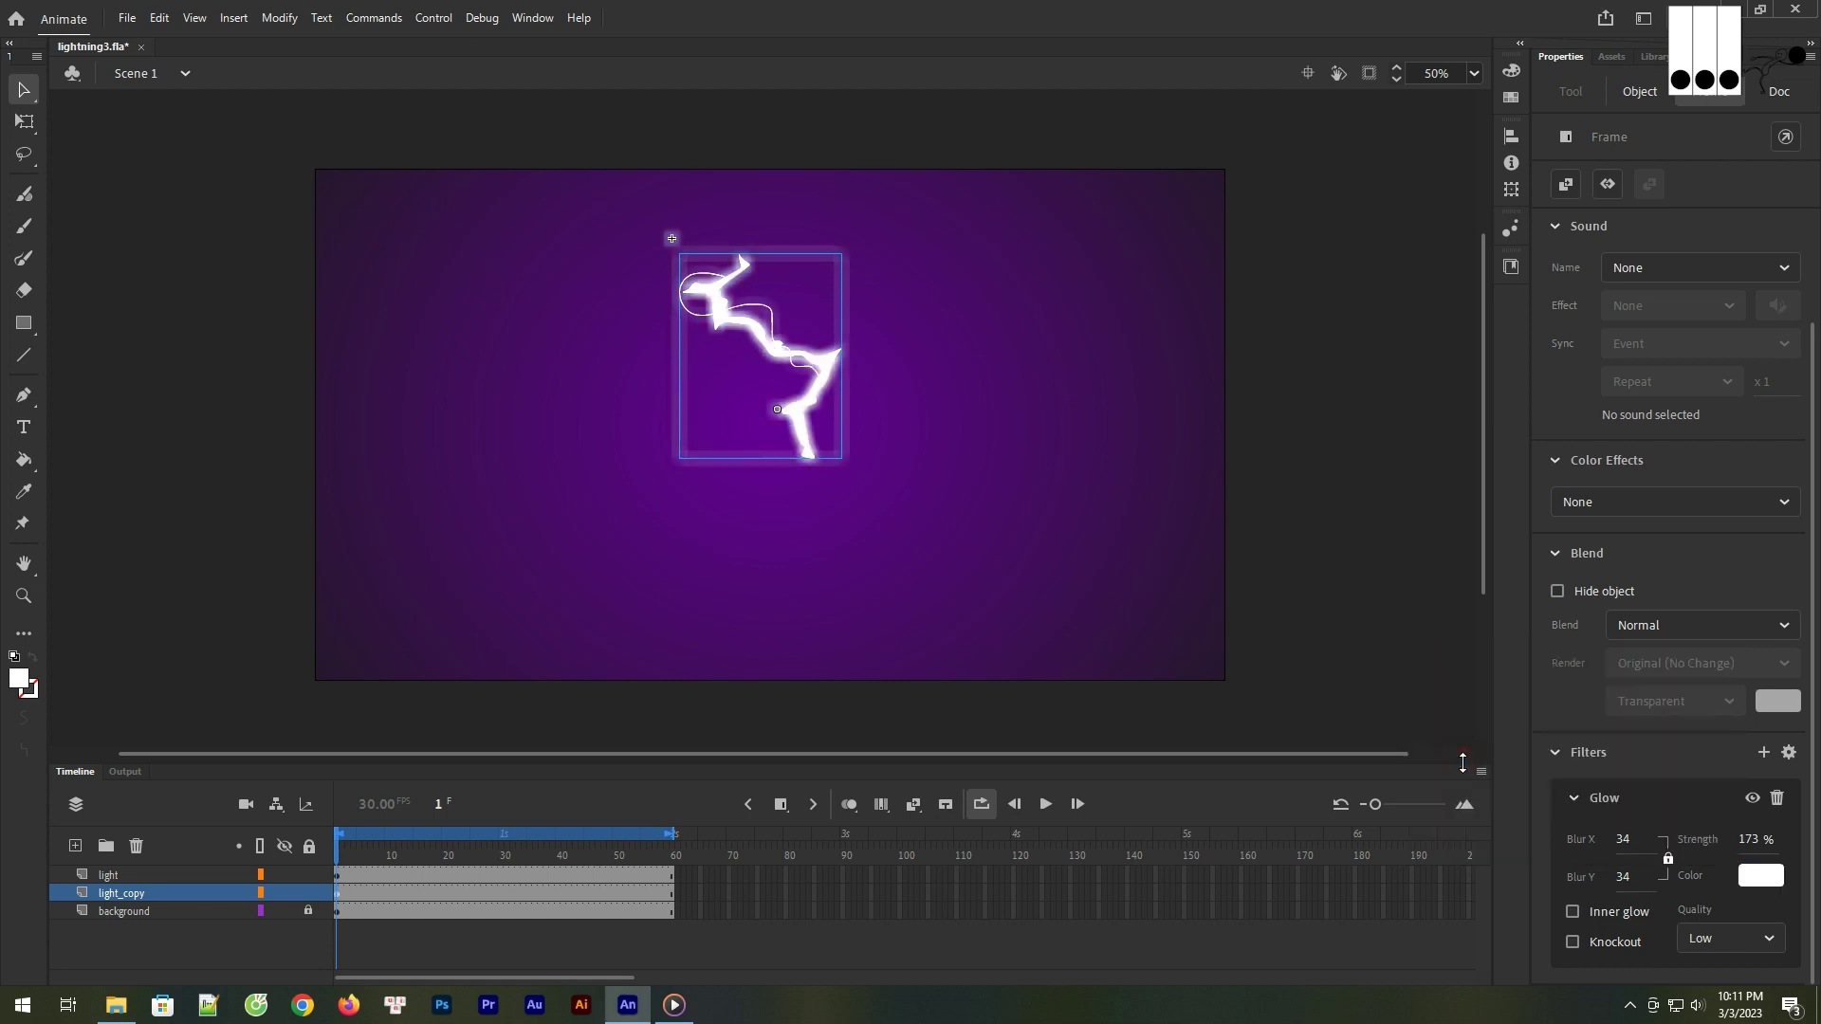
{"action": "left_click", "coordinate": [1769, 878]}
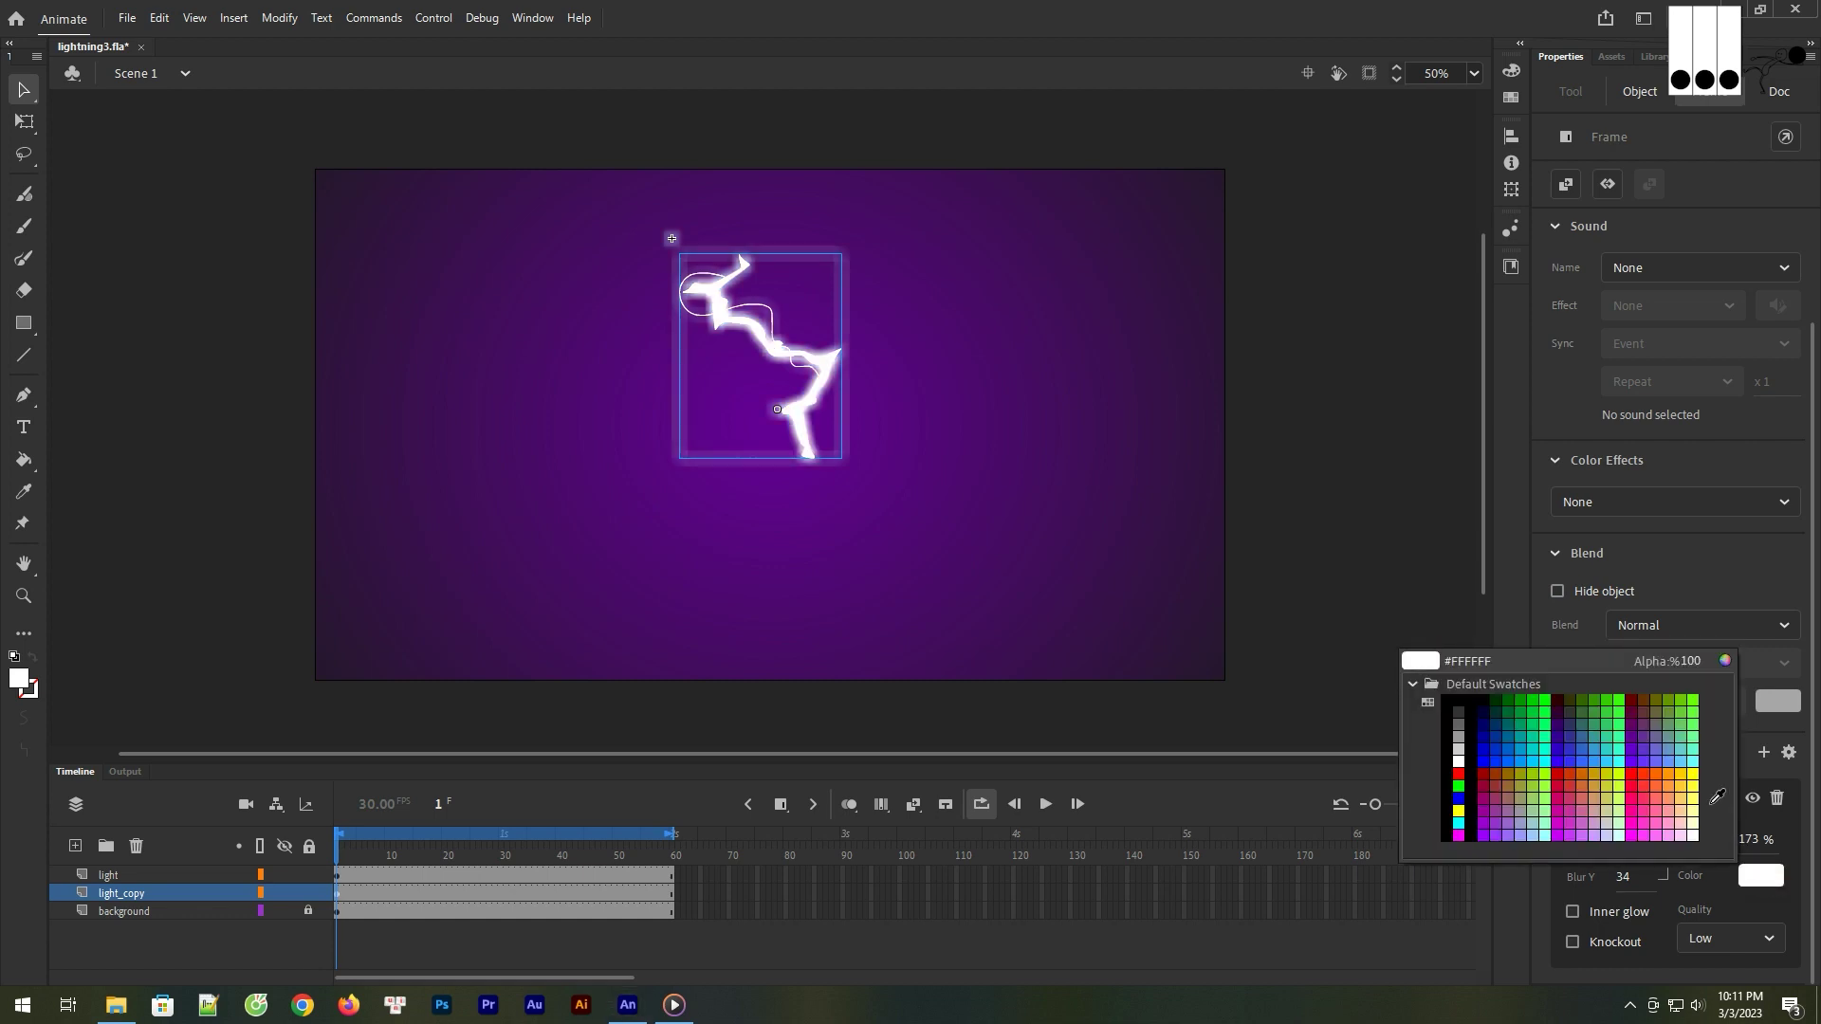
{"action": "left_click", "coordinate": [1694, 762]}
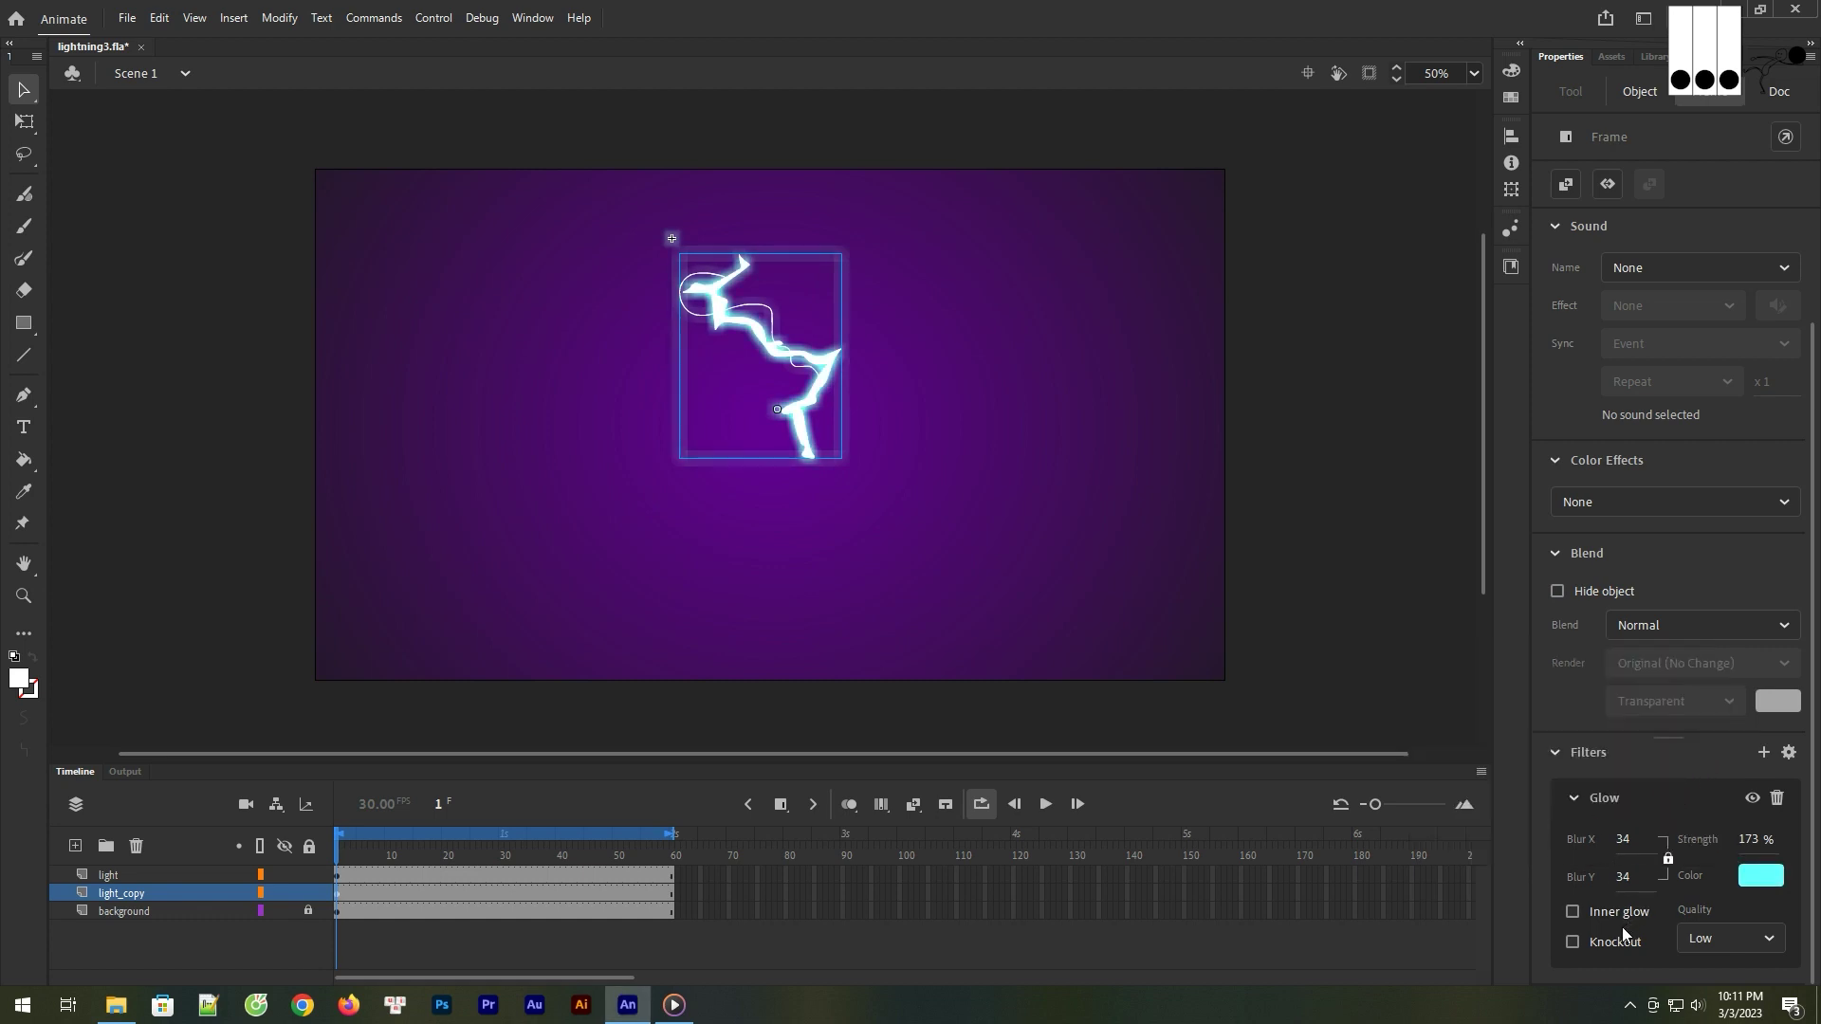
- Set the glow quality to High with Inner glow off, and raise Blur X and Blur Y to 78
{"action": "left_click", "coordinate": [1573, 912]}
{"action": "left_click", "coordinate": [1573, 912]}
{"action": "left_click", "coordinate": [1722, 943]}
{"action": "left_click", "coordinate": [1722, 912]}
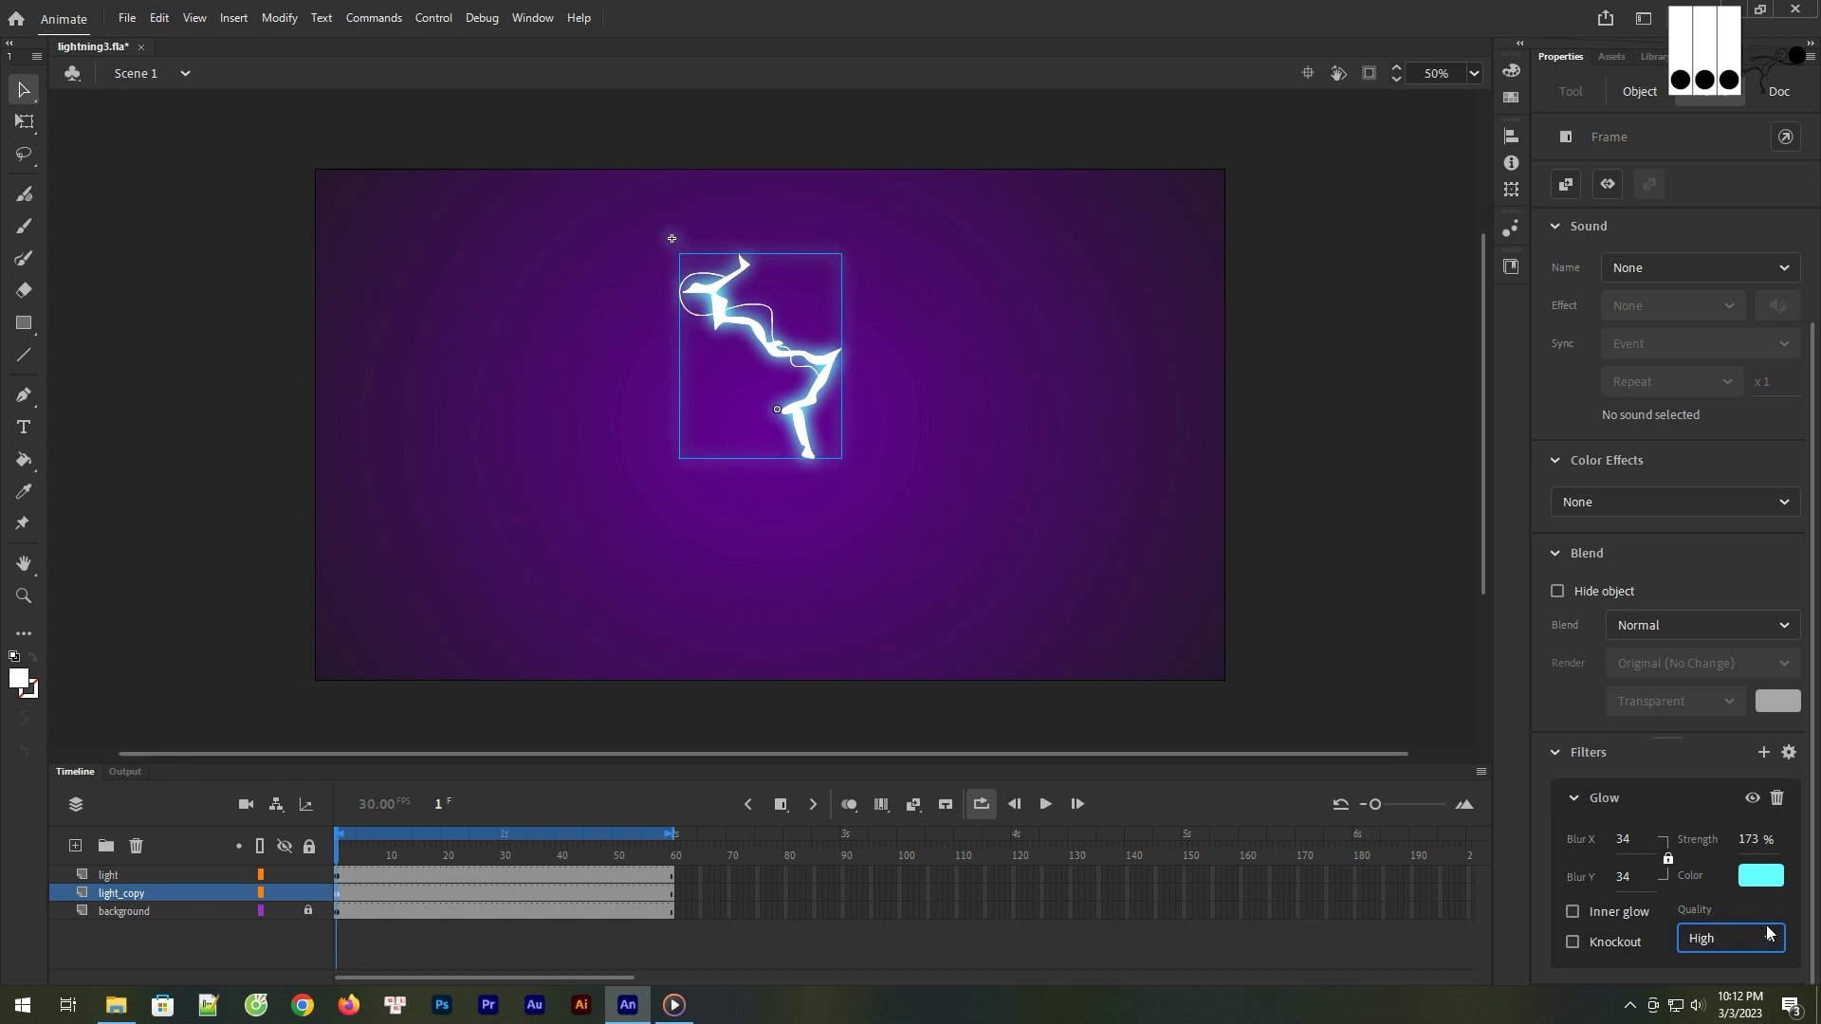
{"action": "left_click_drag", "start_coordinate": [1631, 880], "coordinate": [1635, 838]}
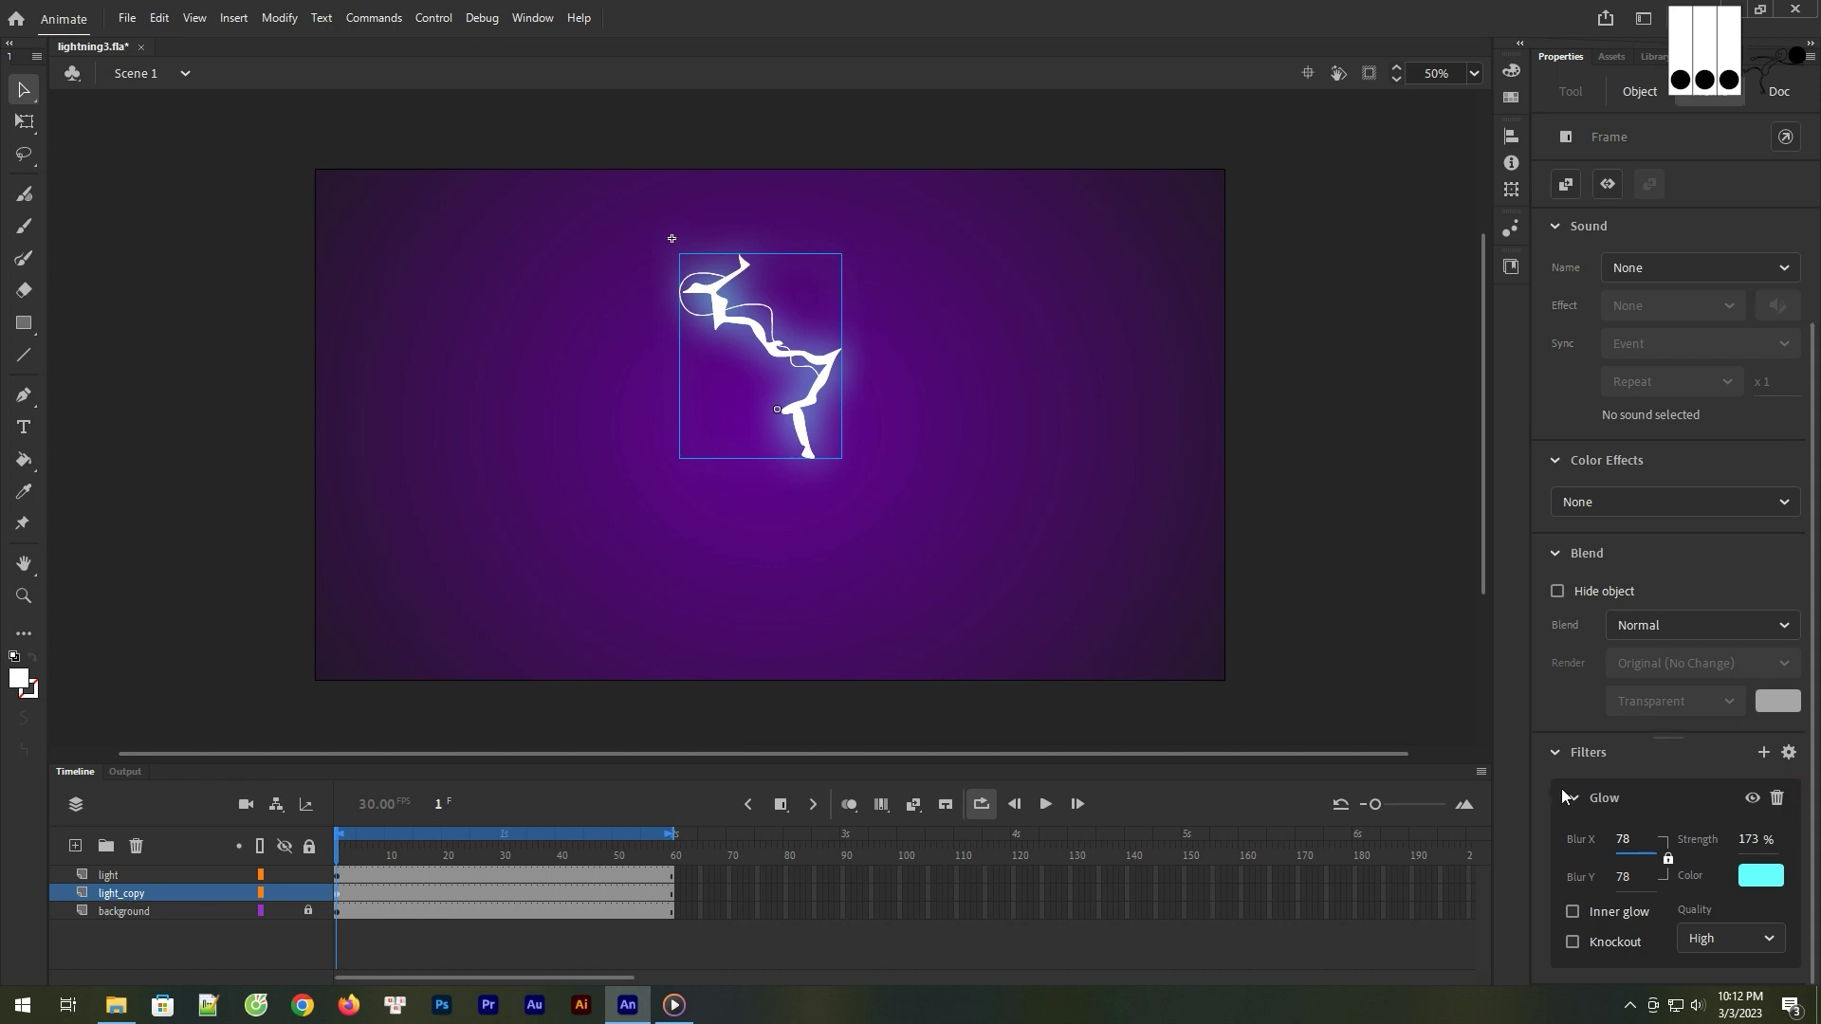
- Play back the glowing lightning and move the playhead to frame 11, where the bolt reaches its lowest point
{"action": "left_click", "coordinate": [1323, 531]}
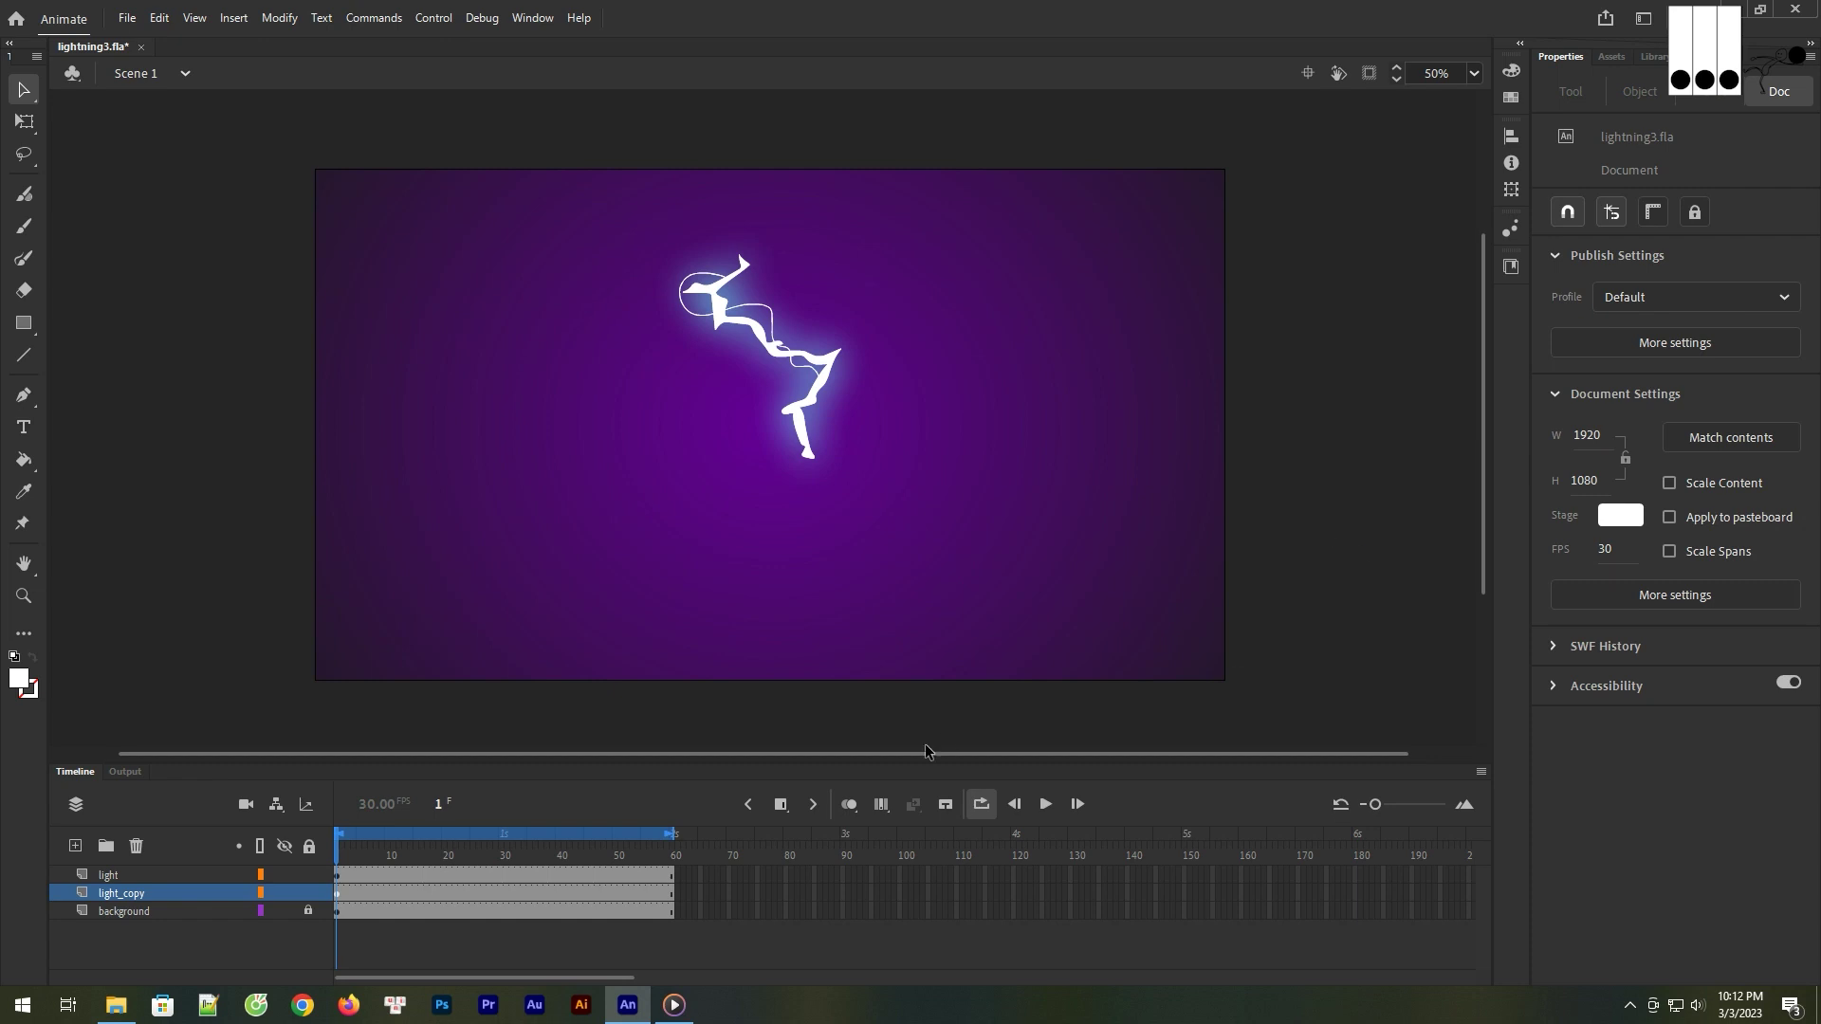
{"action": "left_click", "coordinate": [1046, 804]}
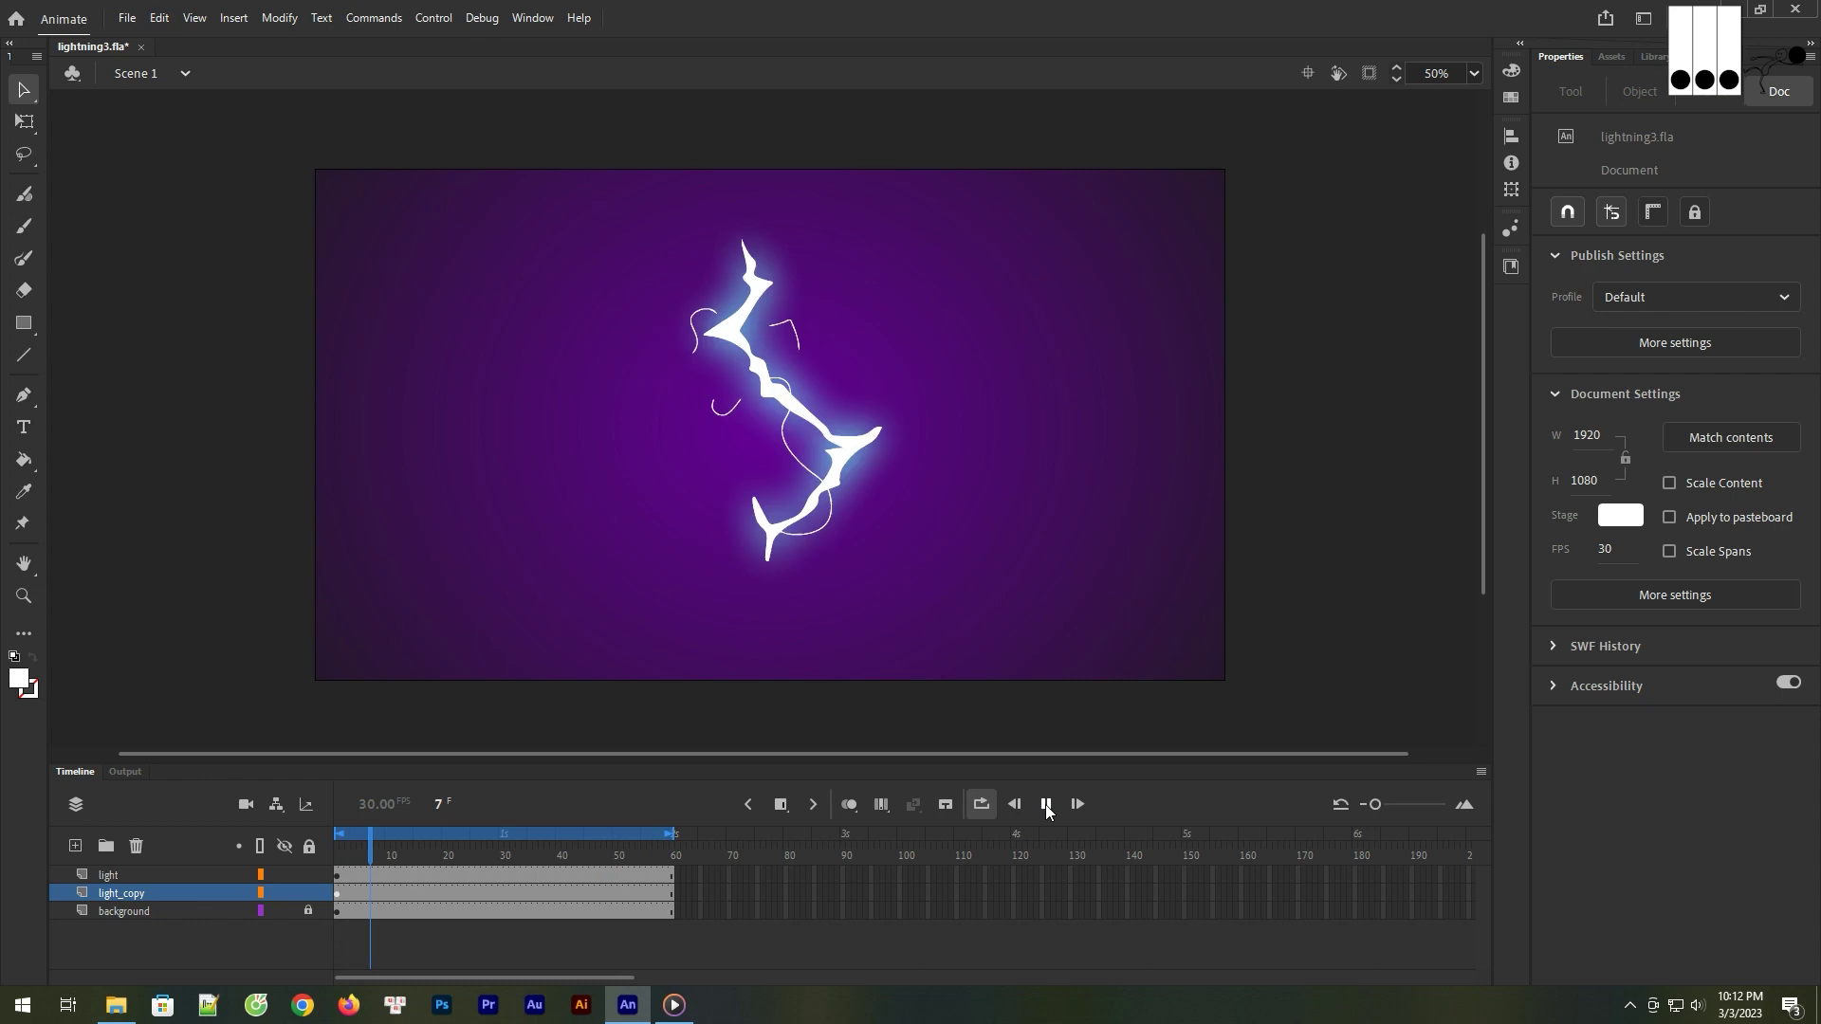
{"action": "left_click", "coordinate": [1047, 806]}
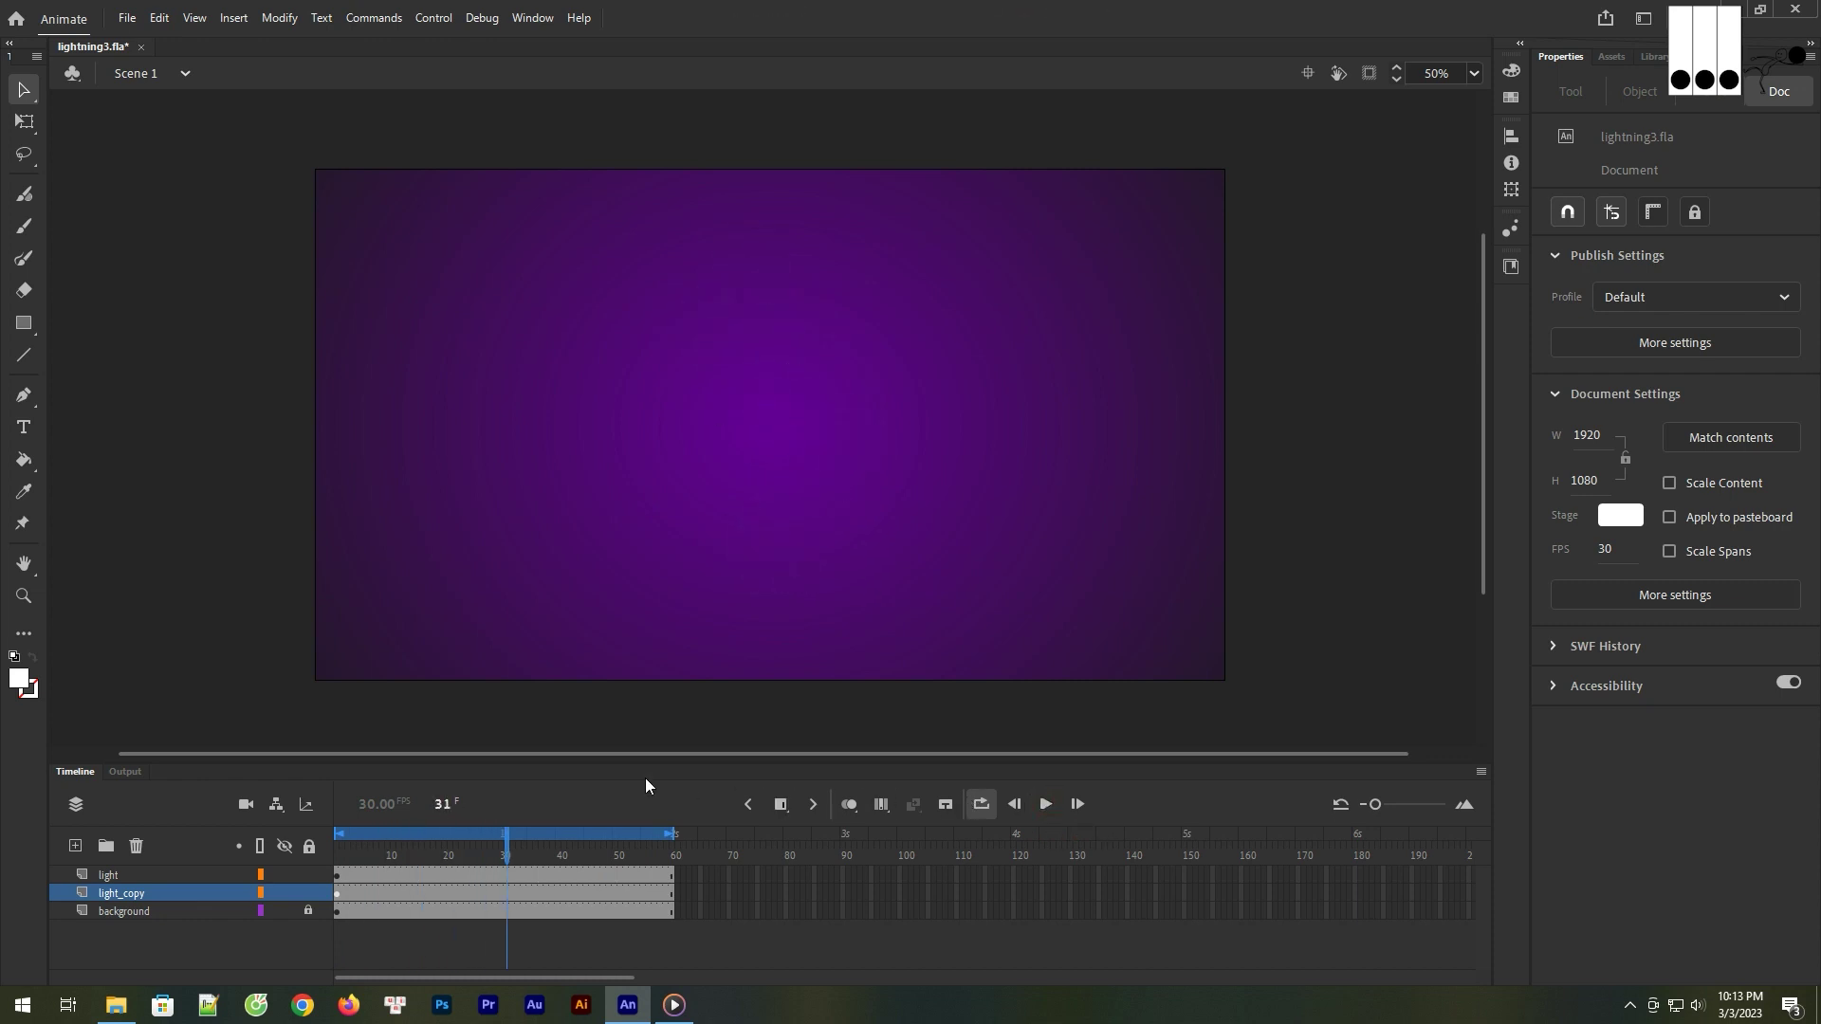
{"action": "left_click_drag", "start_coordinate": [506, 852], "coordinate": [395, 862]}
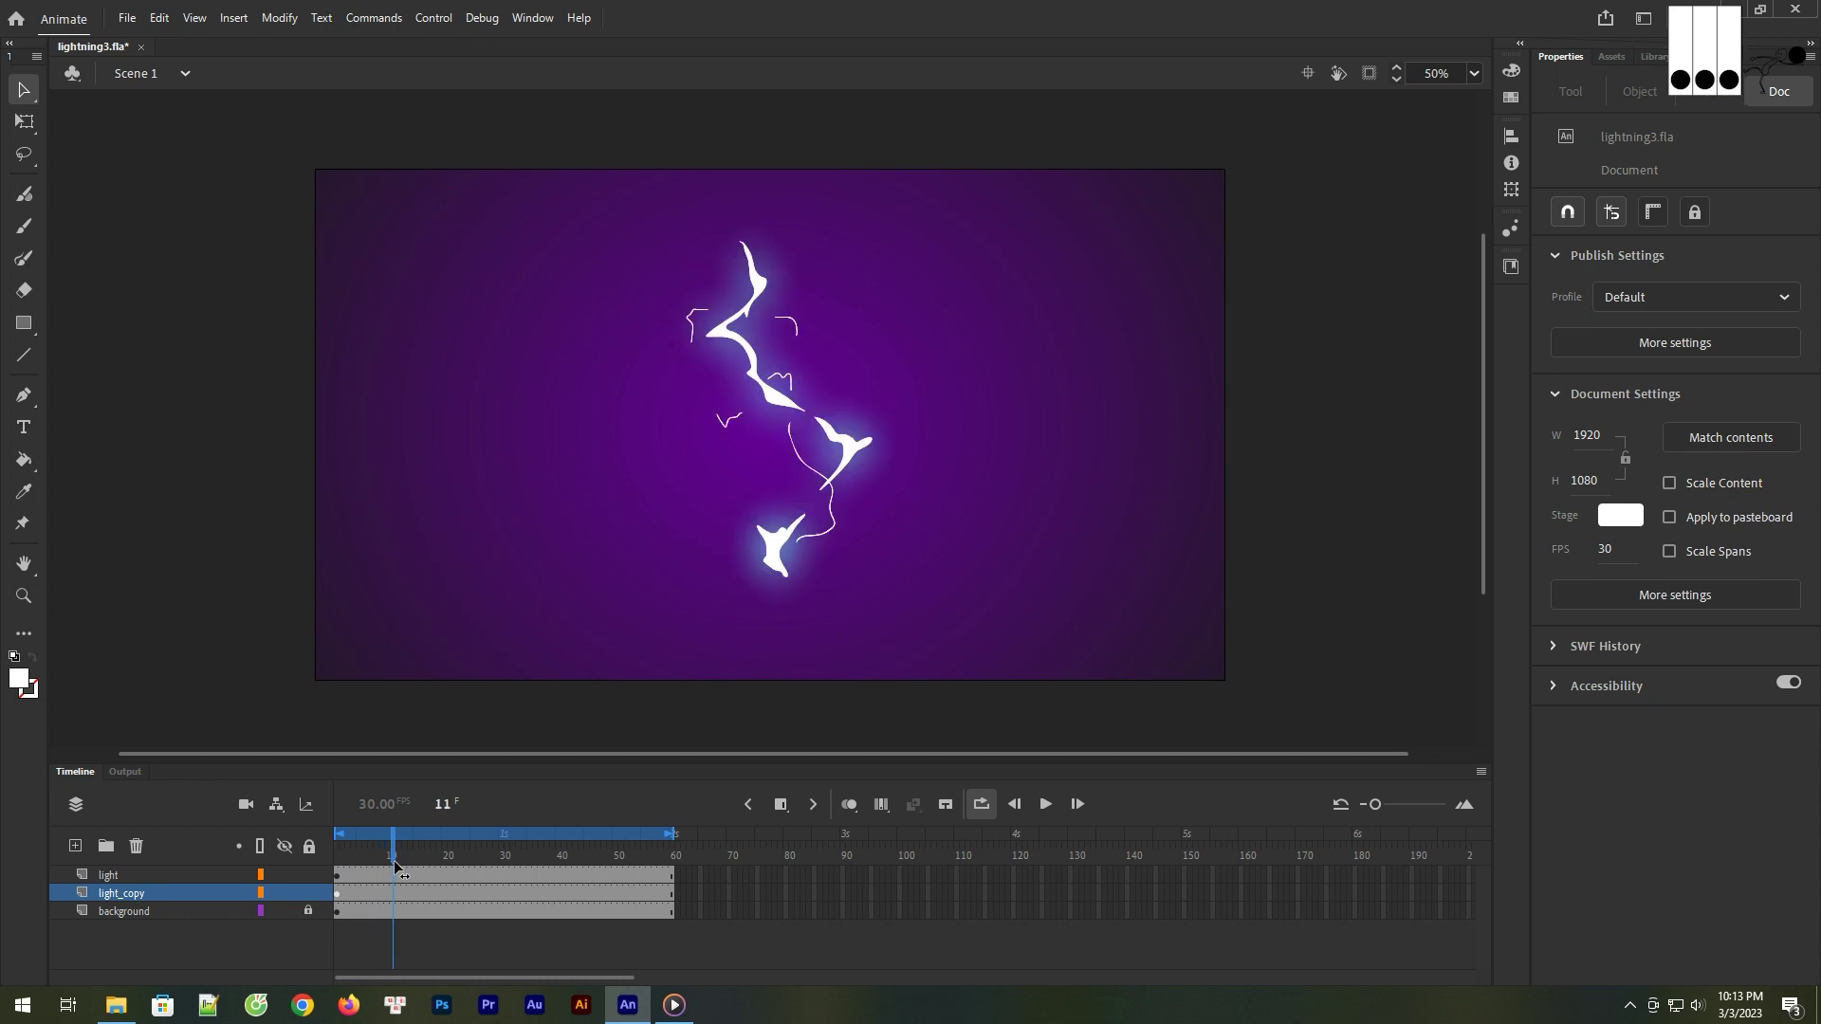
{"action": "left_click_drag", "start_coordinate": [395, 861], "coordinate": [404, 863]}
{"action": "left_click_drag", "start_coordinate": [402, 871], "coordinate": [393, 870]}
- Add a new layer directly above background and insert a blank keyframe on it at frame 11
{"action": "left_click", "coordinate": [151, 911]}
{"action": "left_click", "coordinate": [75, 845]}
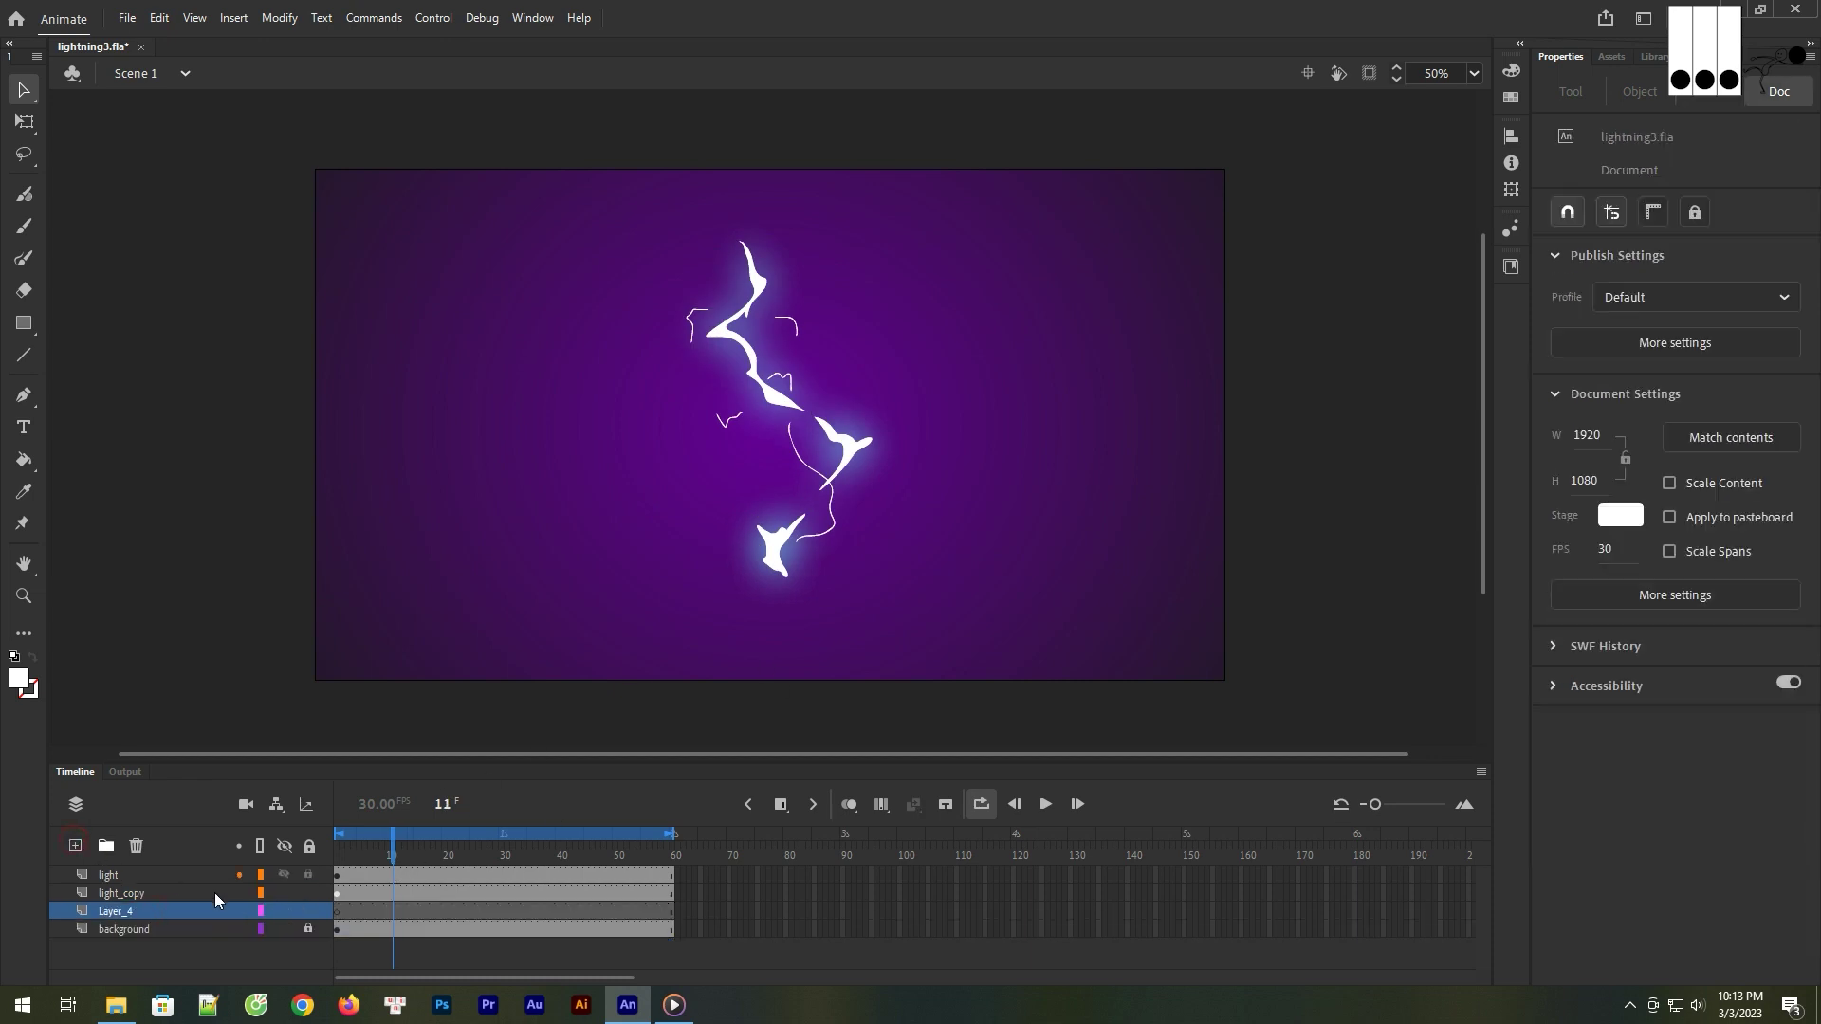
{"action": "left_click", "coordinate": [393, 913]}
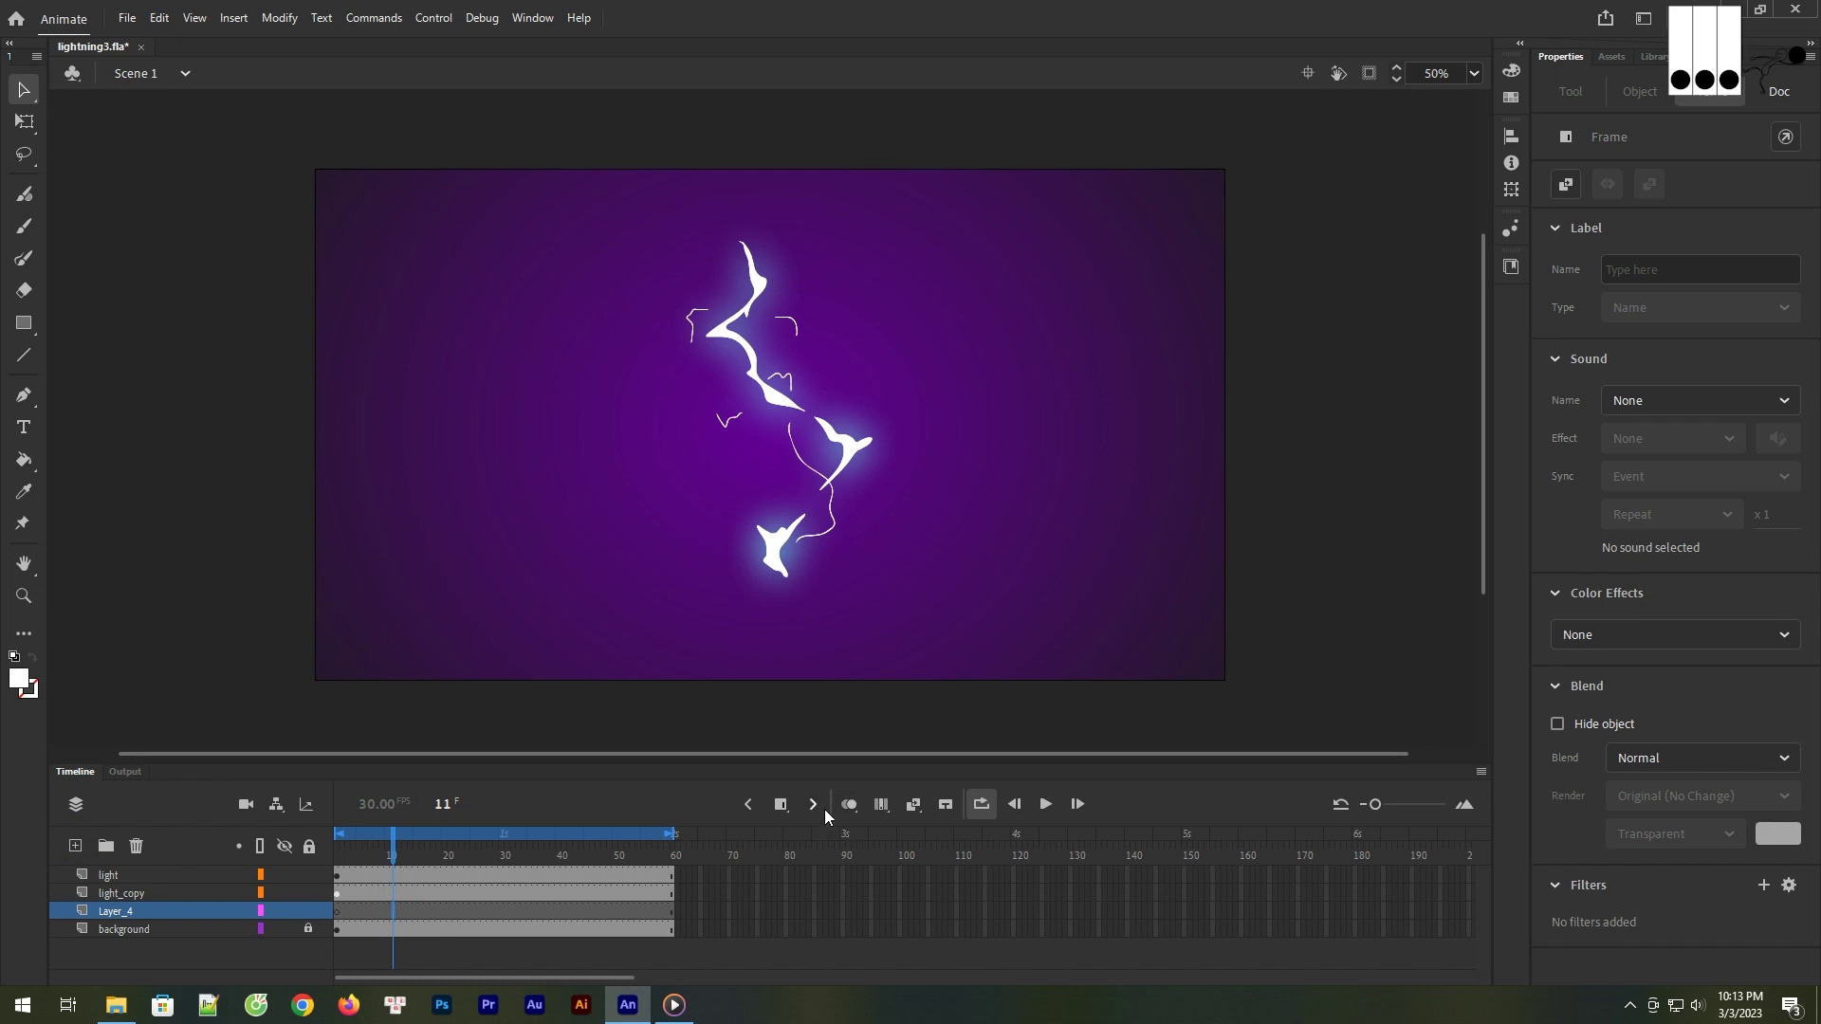
{"action": "left_click", "coordinate": [780, 804]}
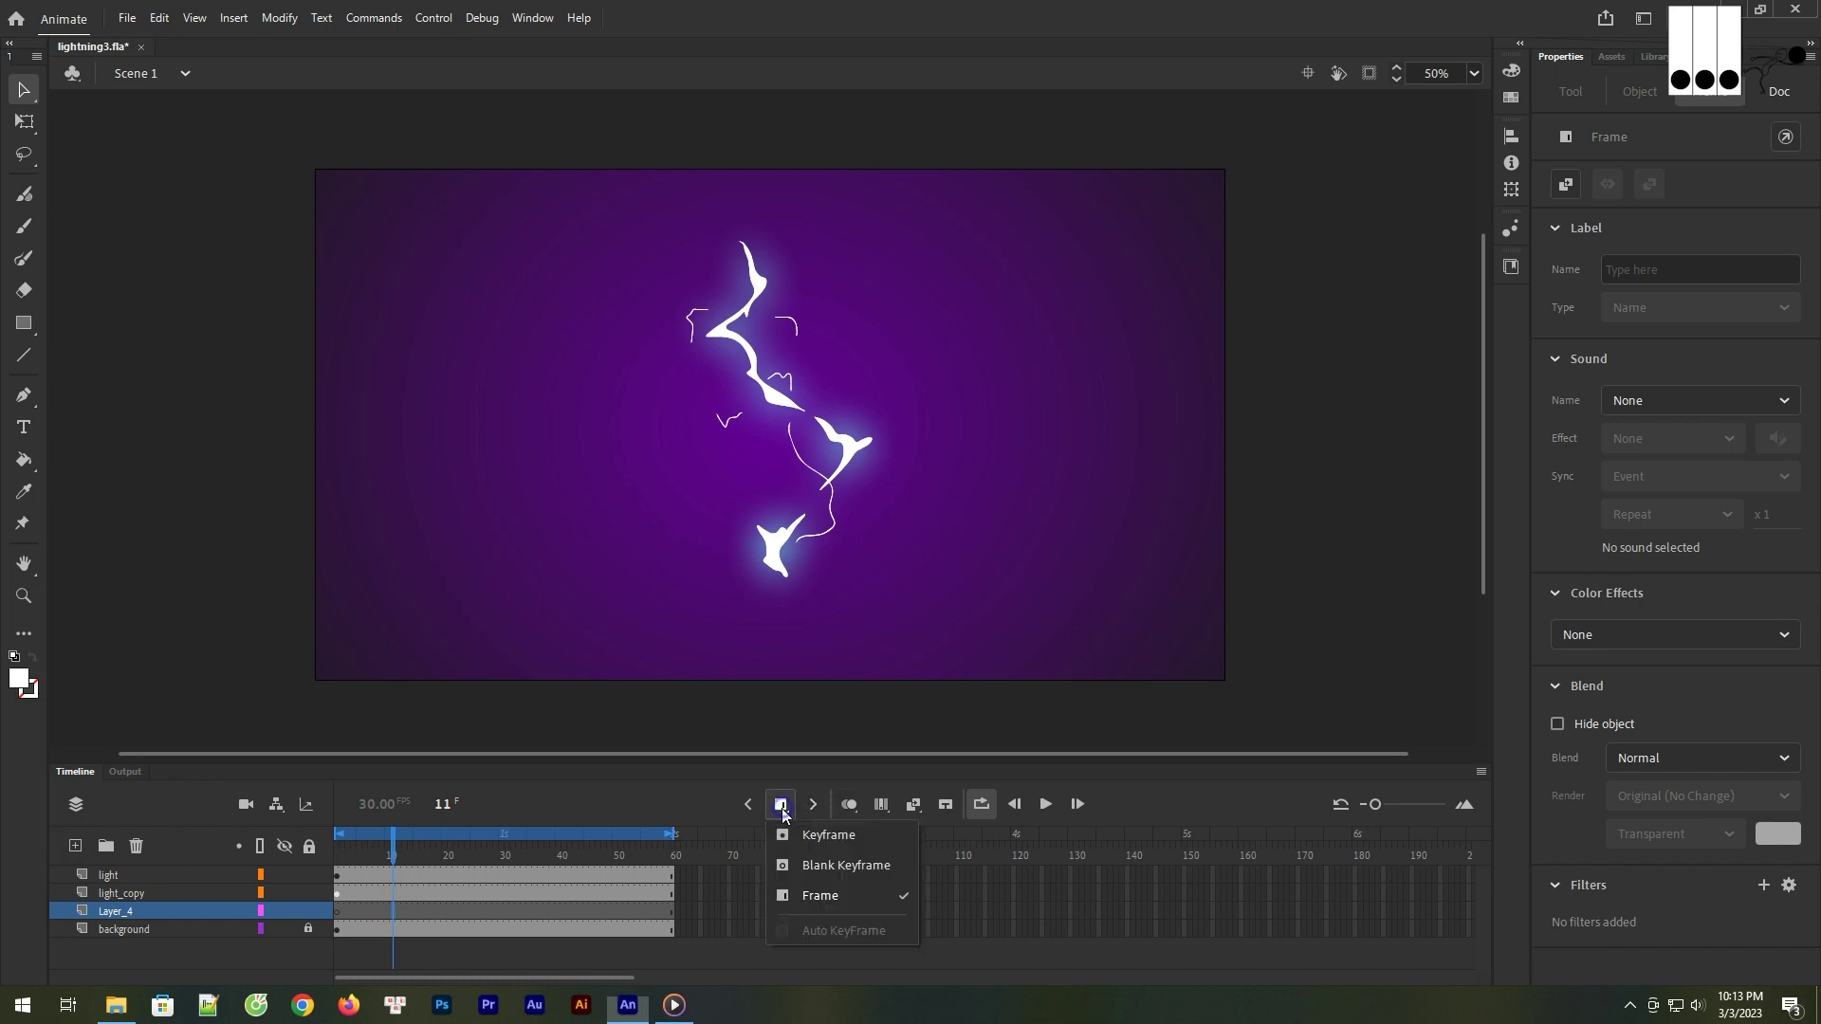
{"action": "left_click", "coordinate": [814, 869]}
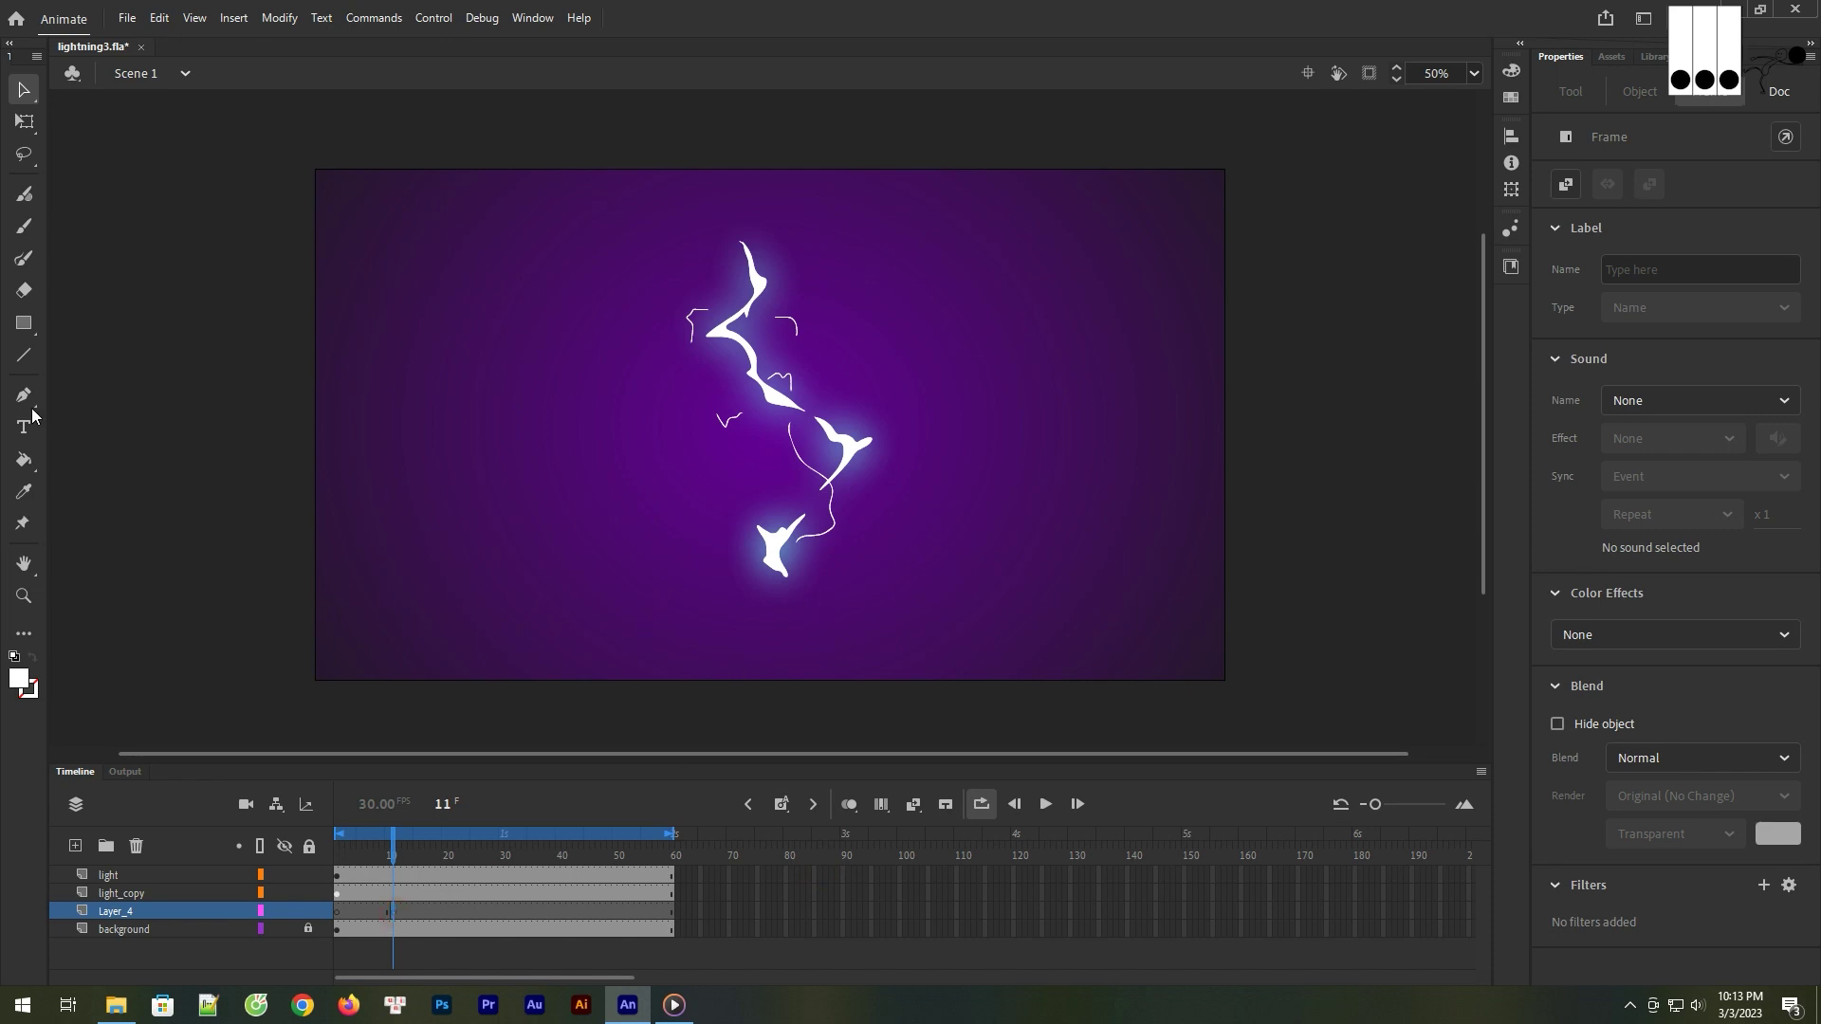
- Draw a wide, flat white oval without stroke on Layer_4, centered at the lightning's lower tip
{"action": "left_click", "coordinate": [23, 323]}
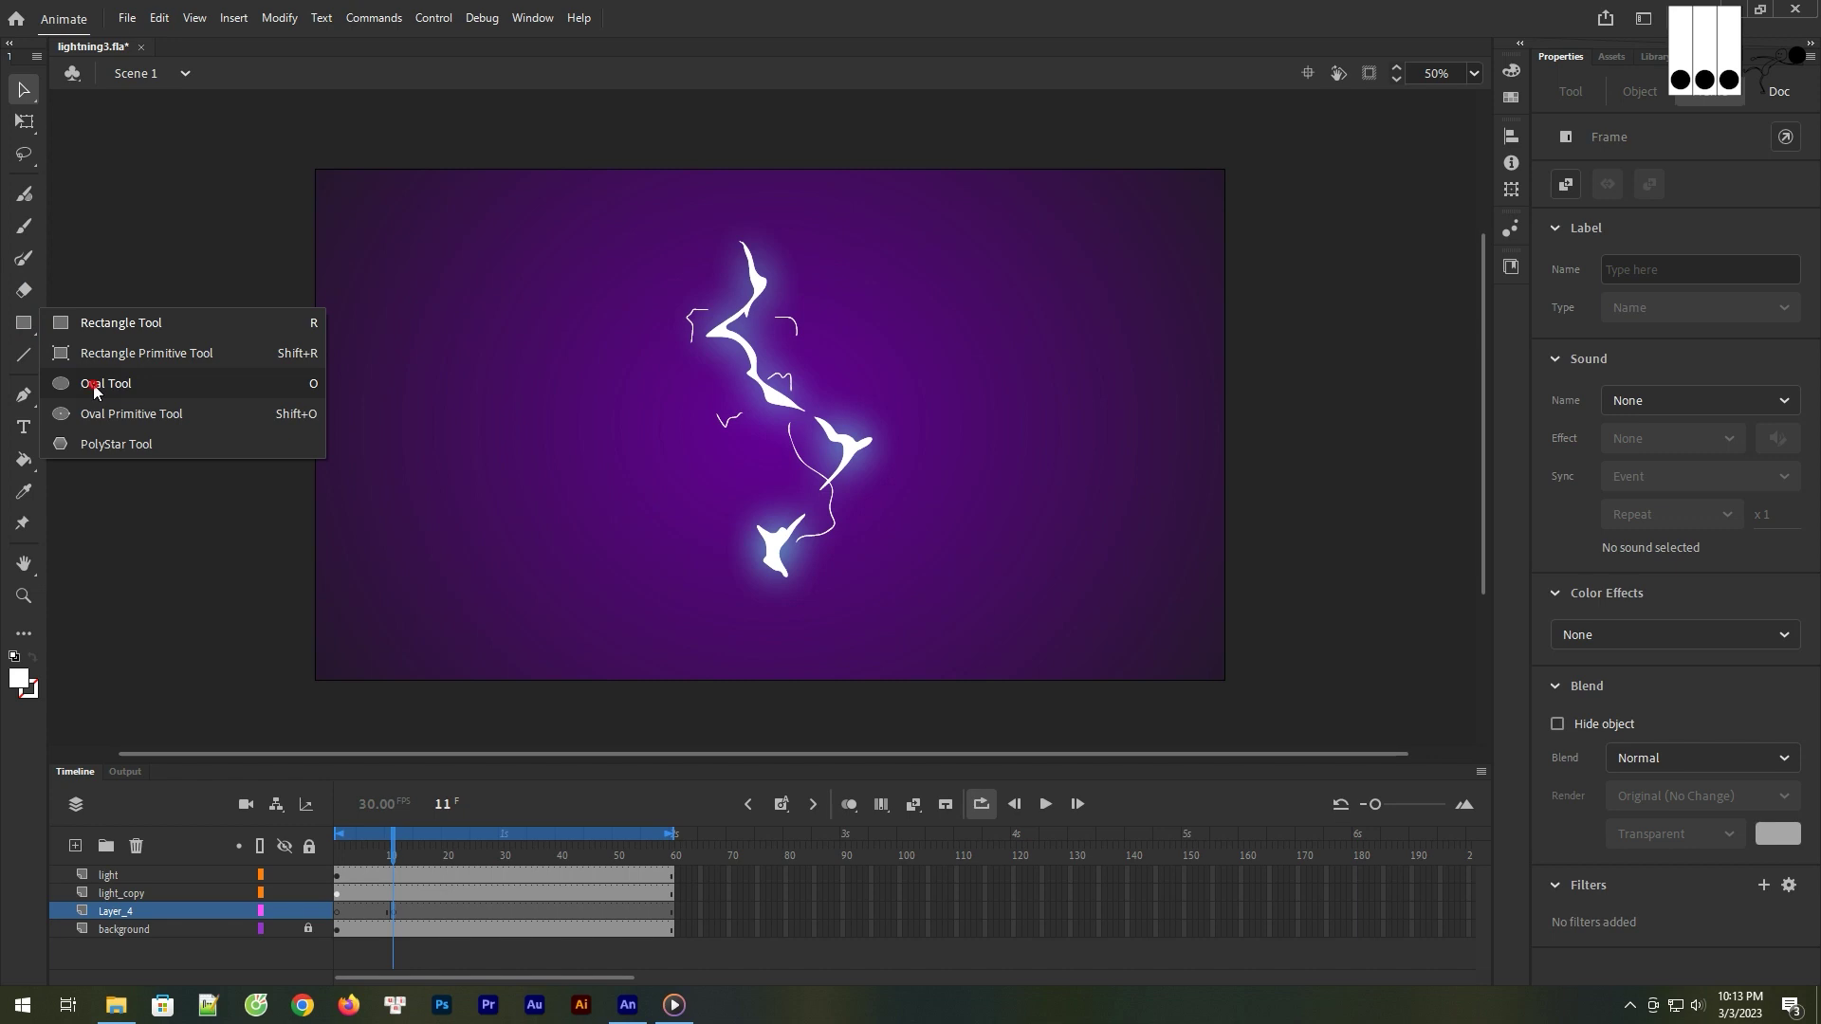
{"action": "left_click", "coordinate": [90, 385]}
{"action": "left_click_drag", "start_coordinate": [782, 578], "coordinate": [878, 586]}
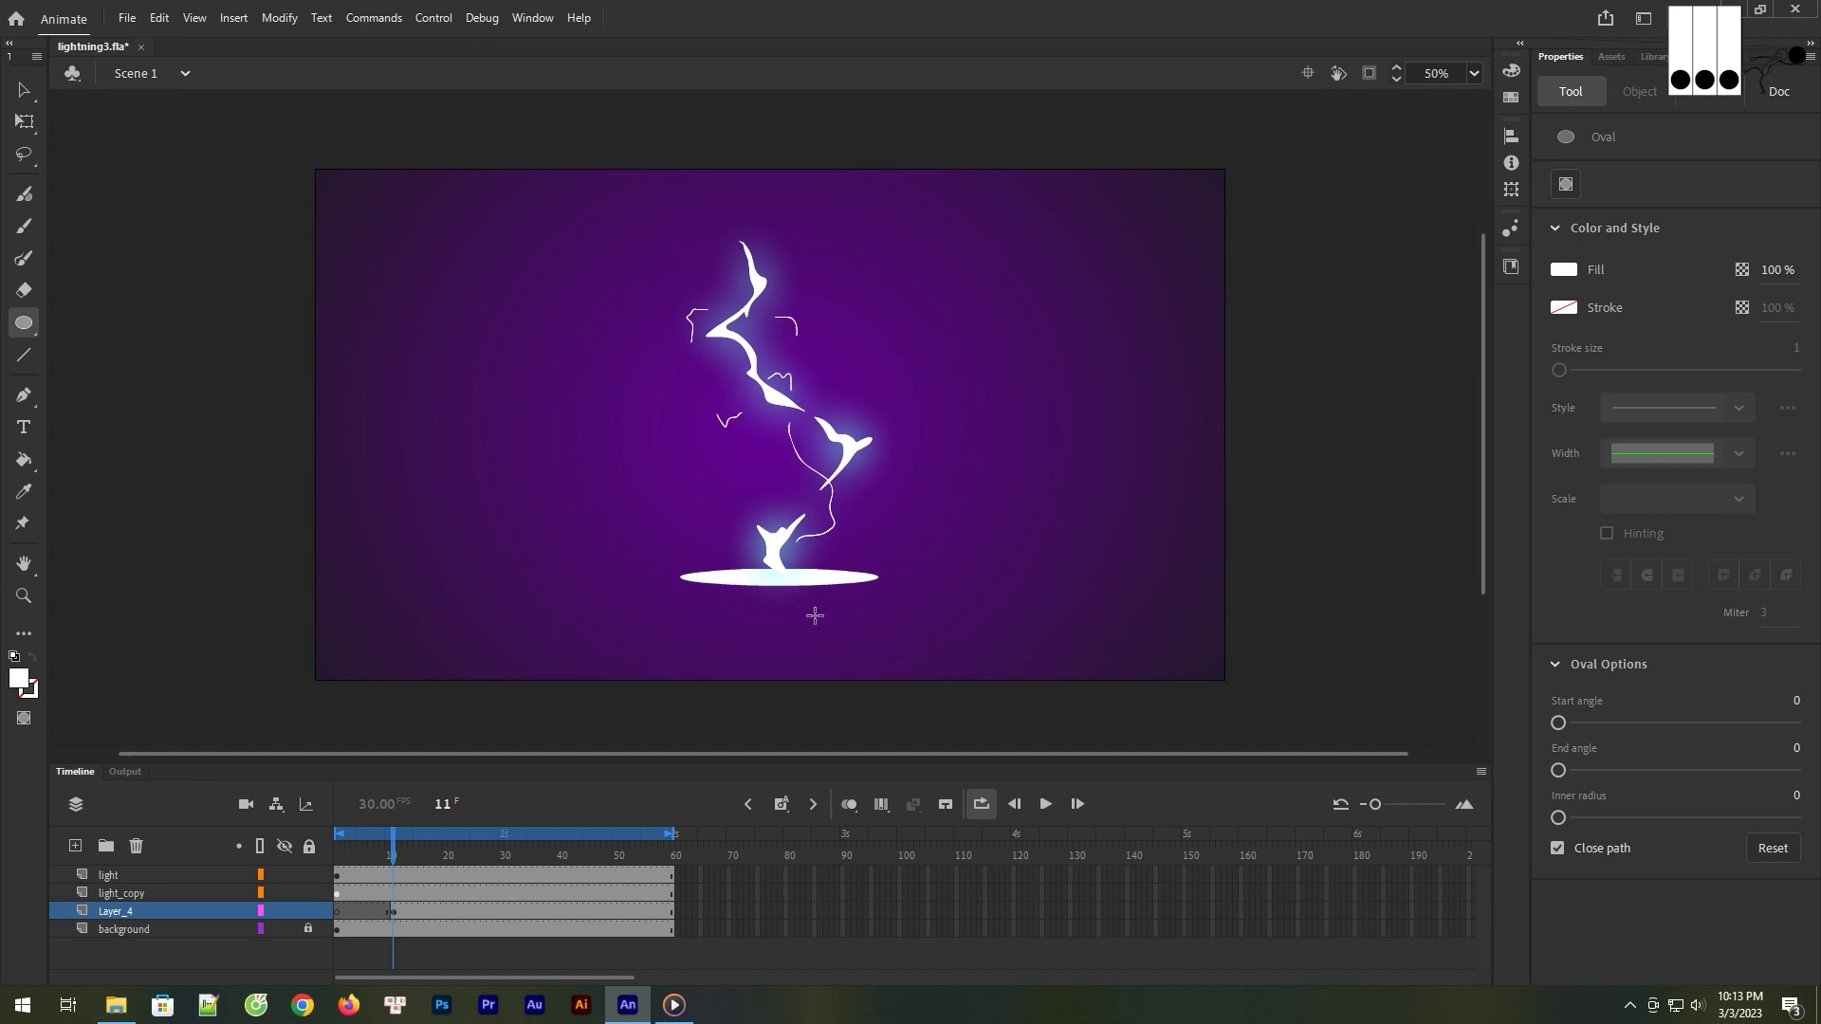
- Add a Glow filter to the oval's frame on Layer_4 and set its color to light cyan
{"action": "key", "text": "v"}
{"action": "left_click", "coordinate": [833, 579]}
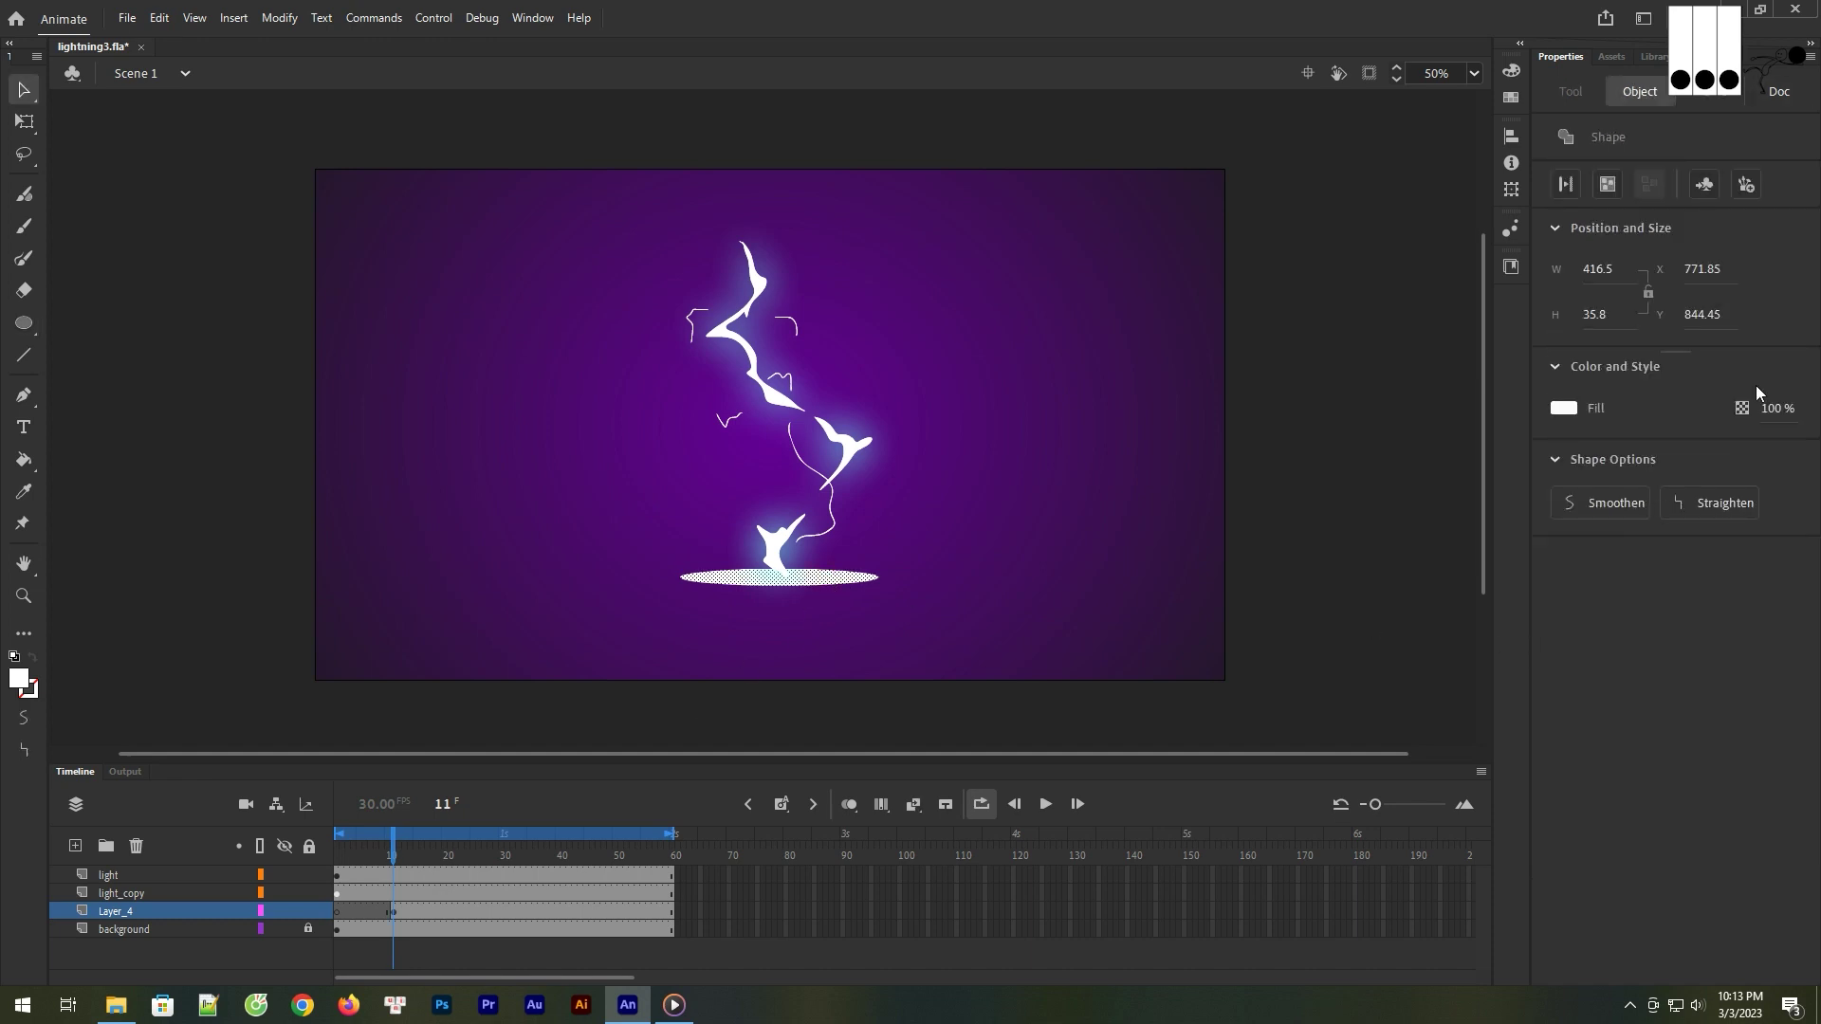
{"action": "left_click", "coordinate": [1706, 100]}
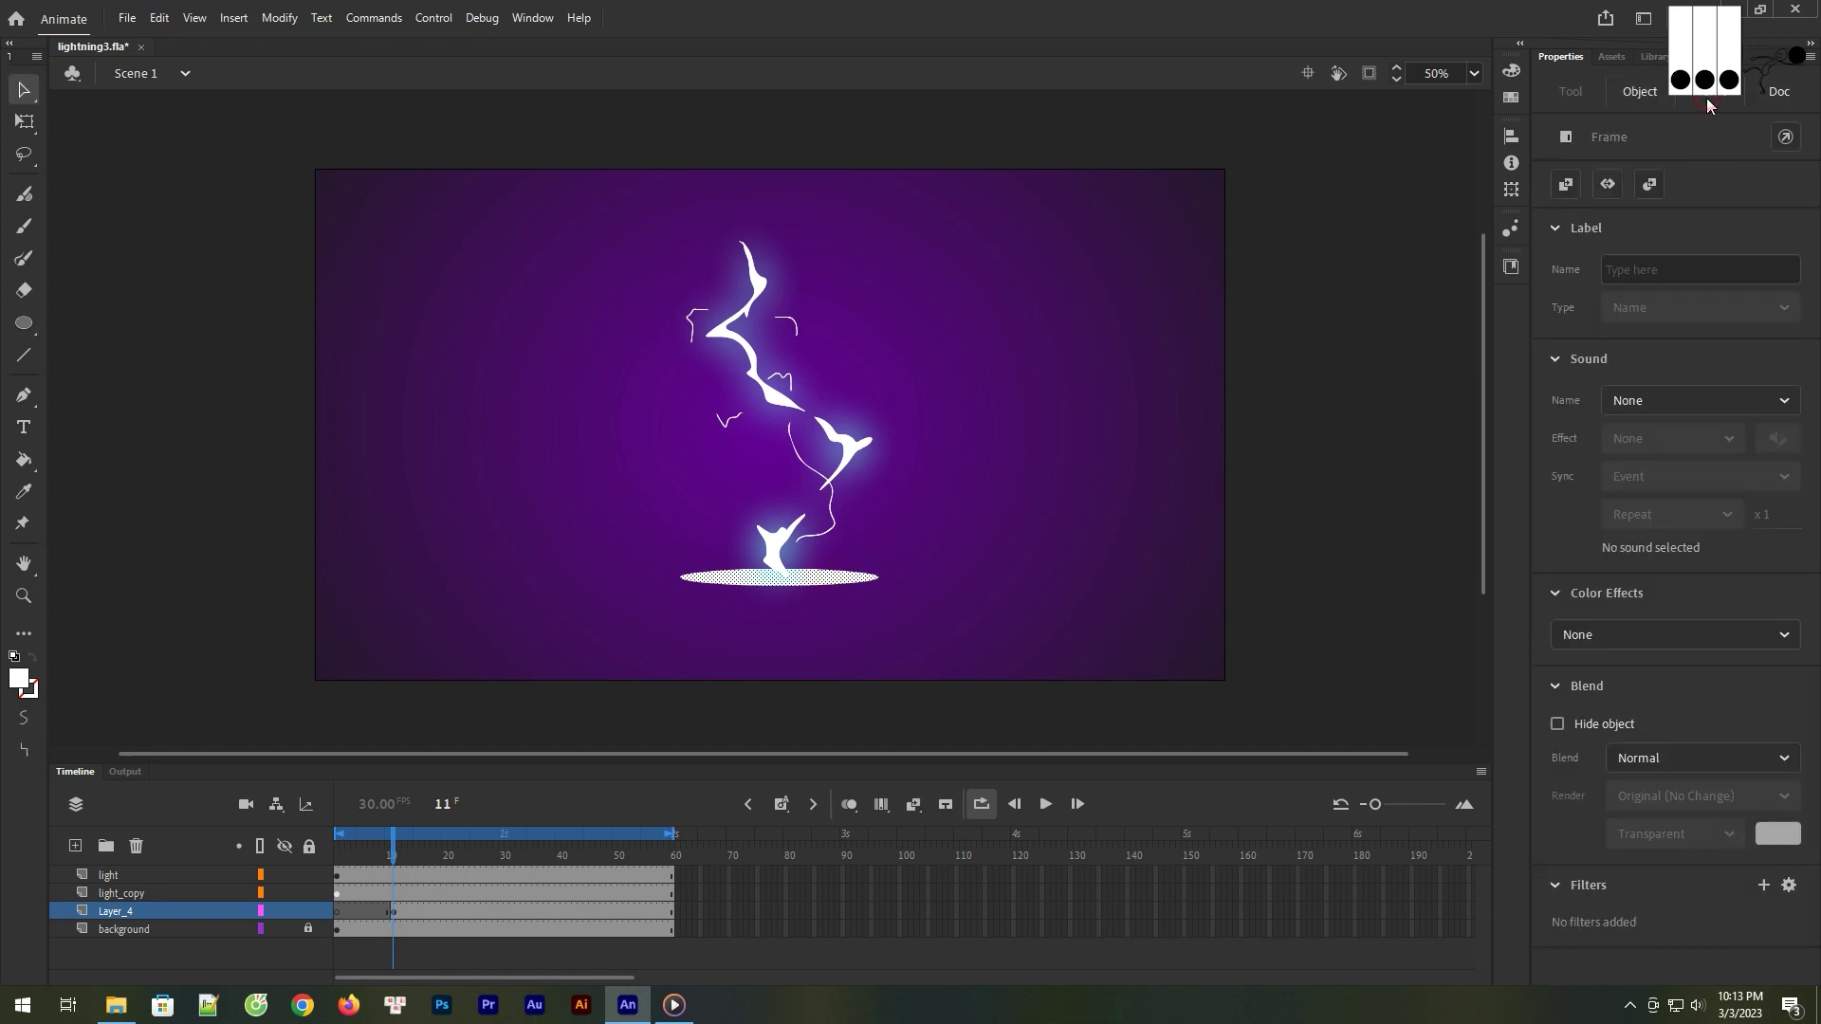
{"action": "left_click", "coordinate": [1763, 887]}
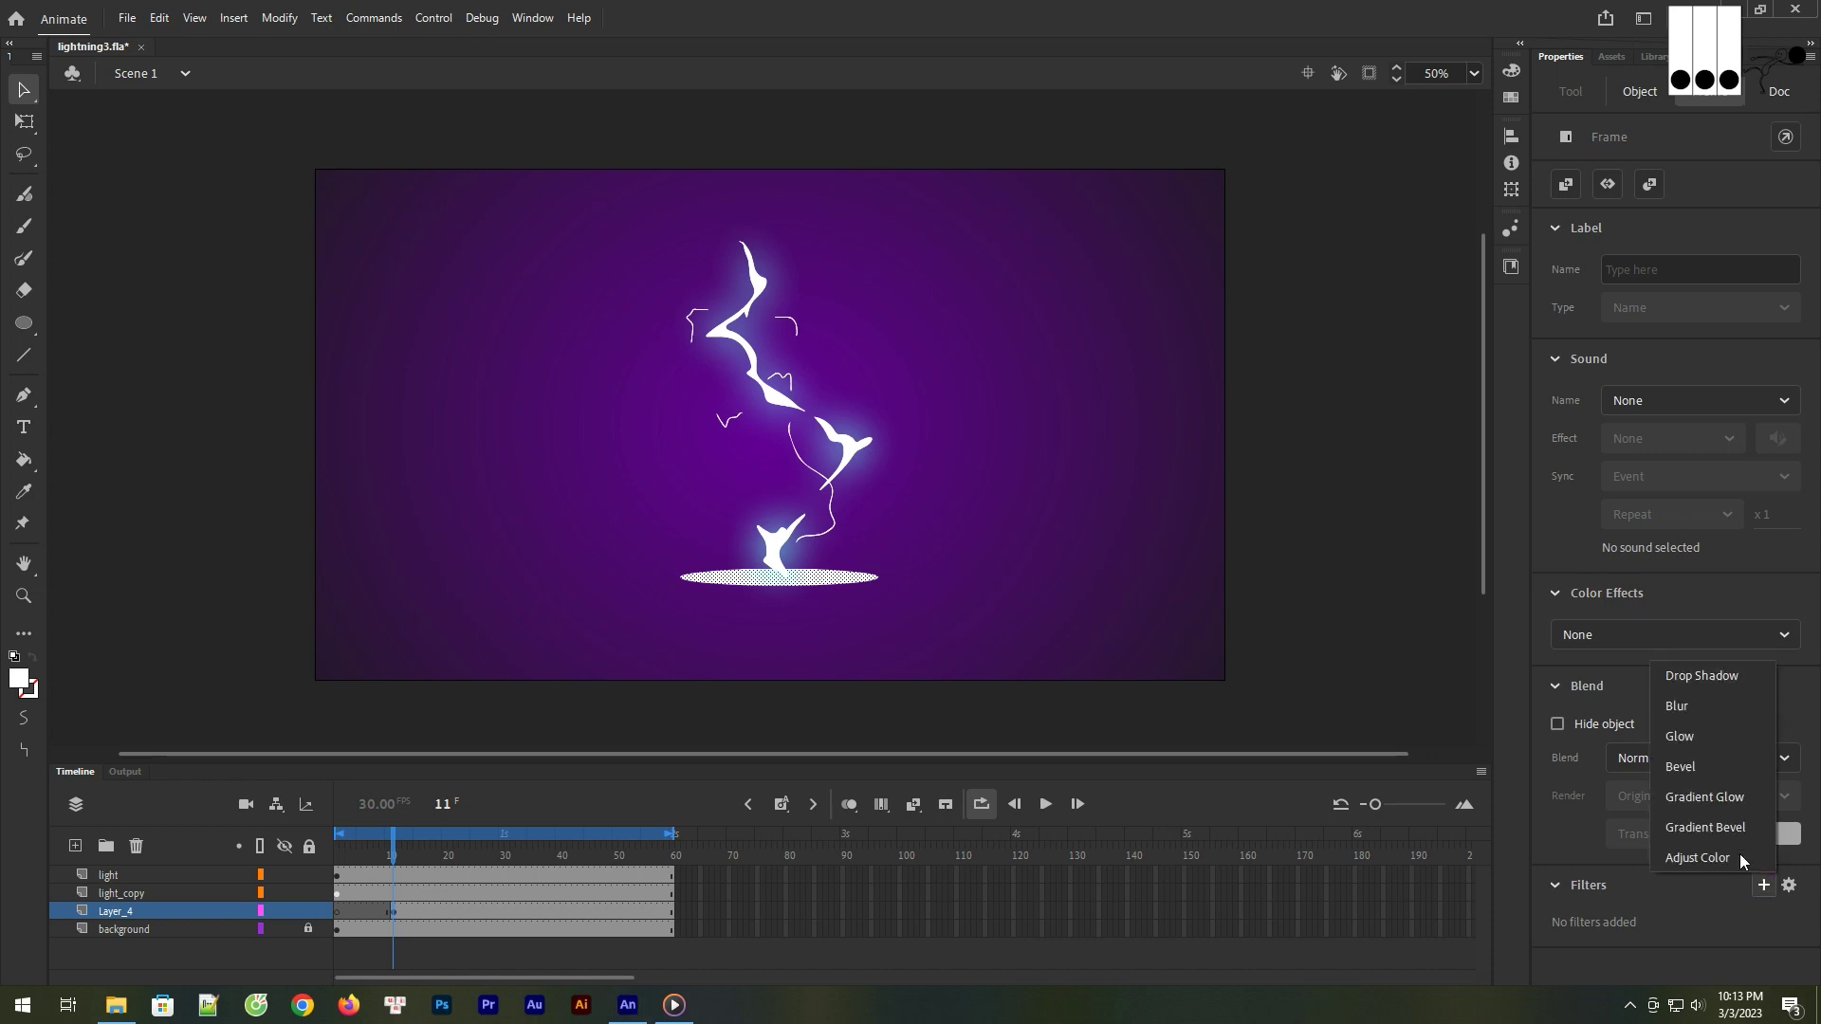
{"action": "left_click", "coordinate": [1680, 737]}
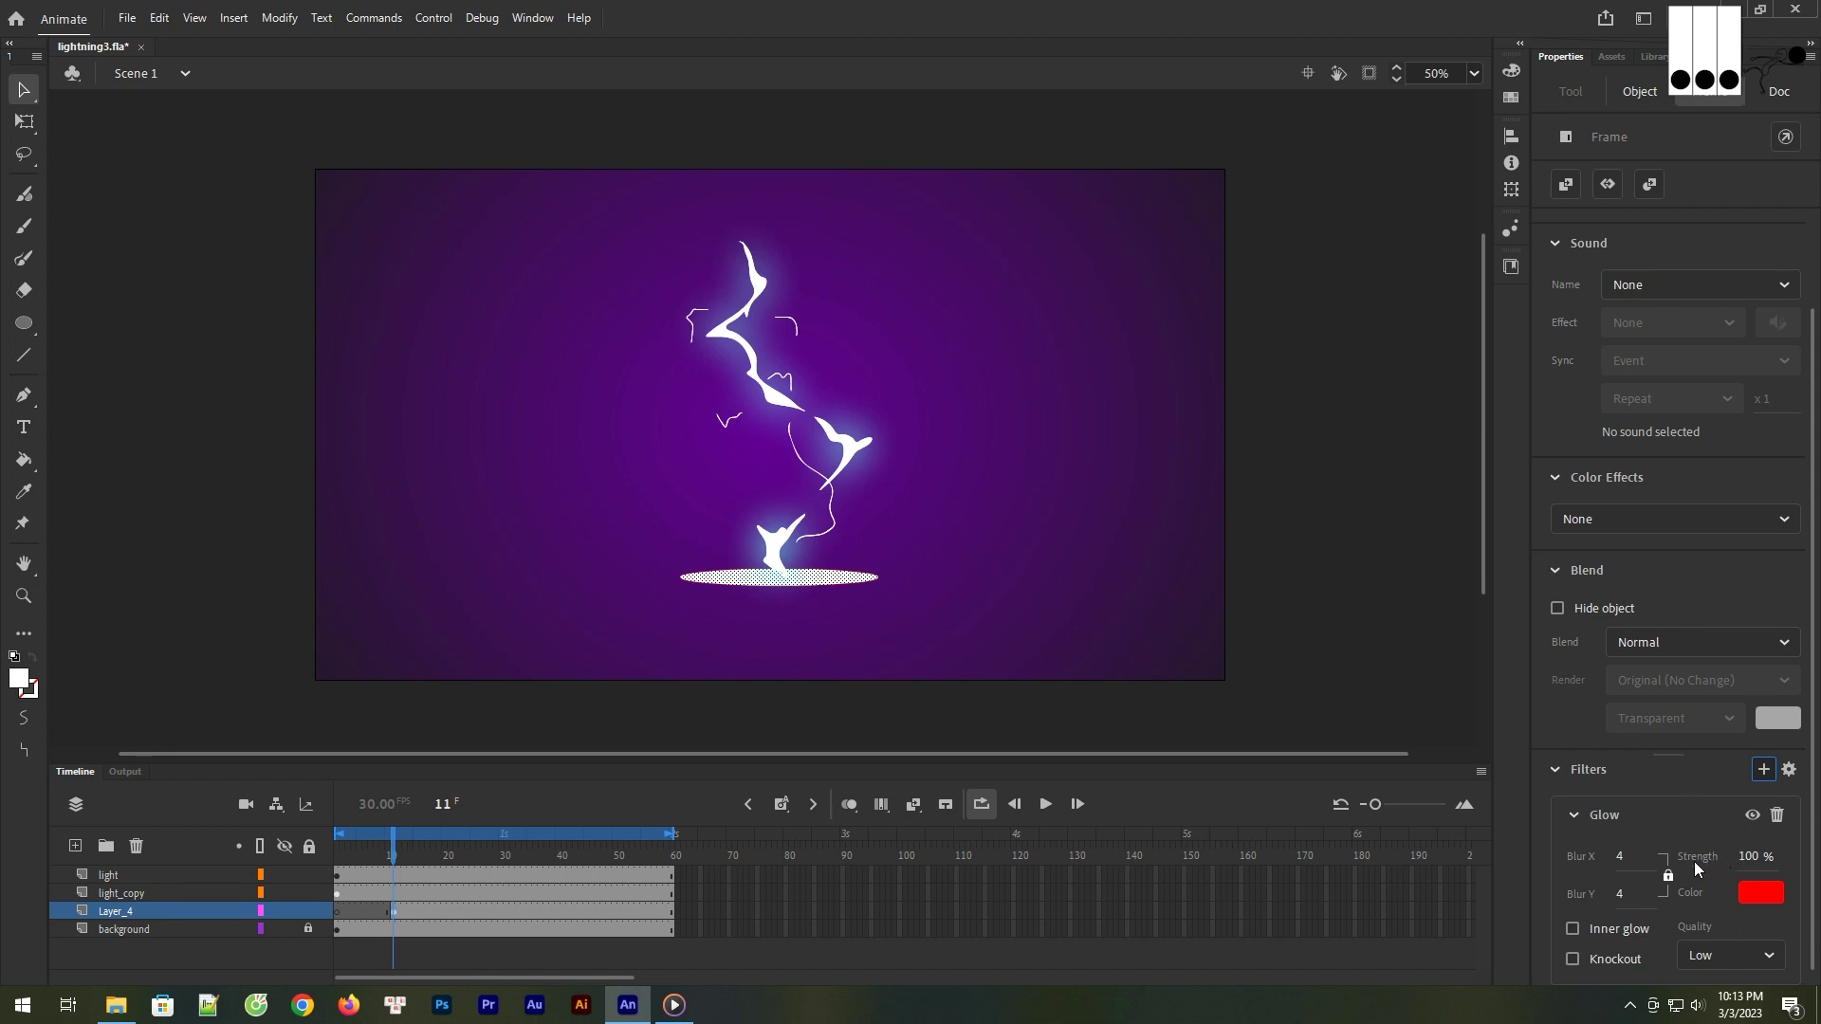
{"action": "left_click", "coordinate": [1759, 896]}
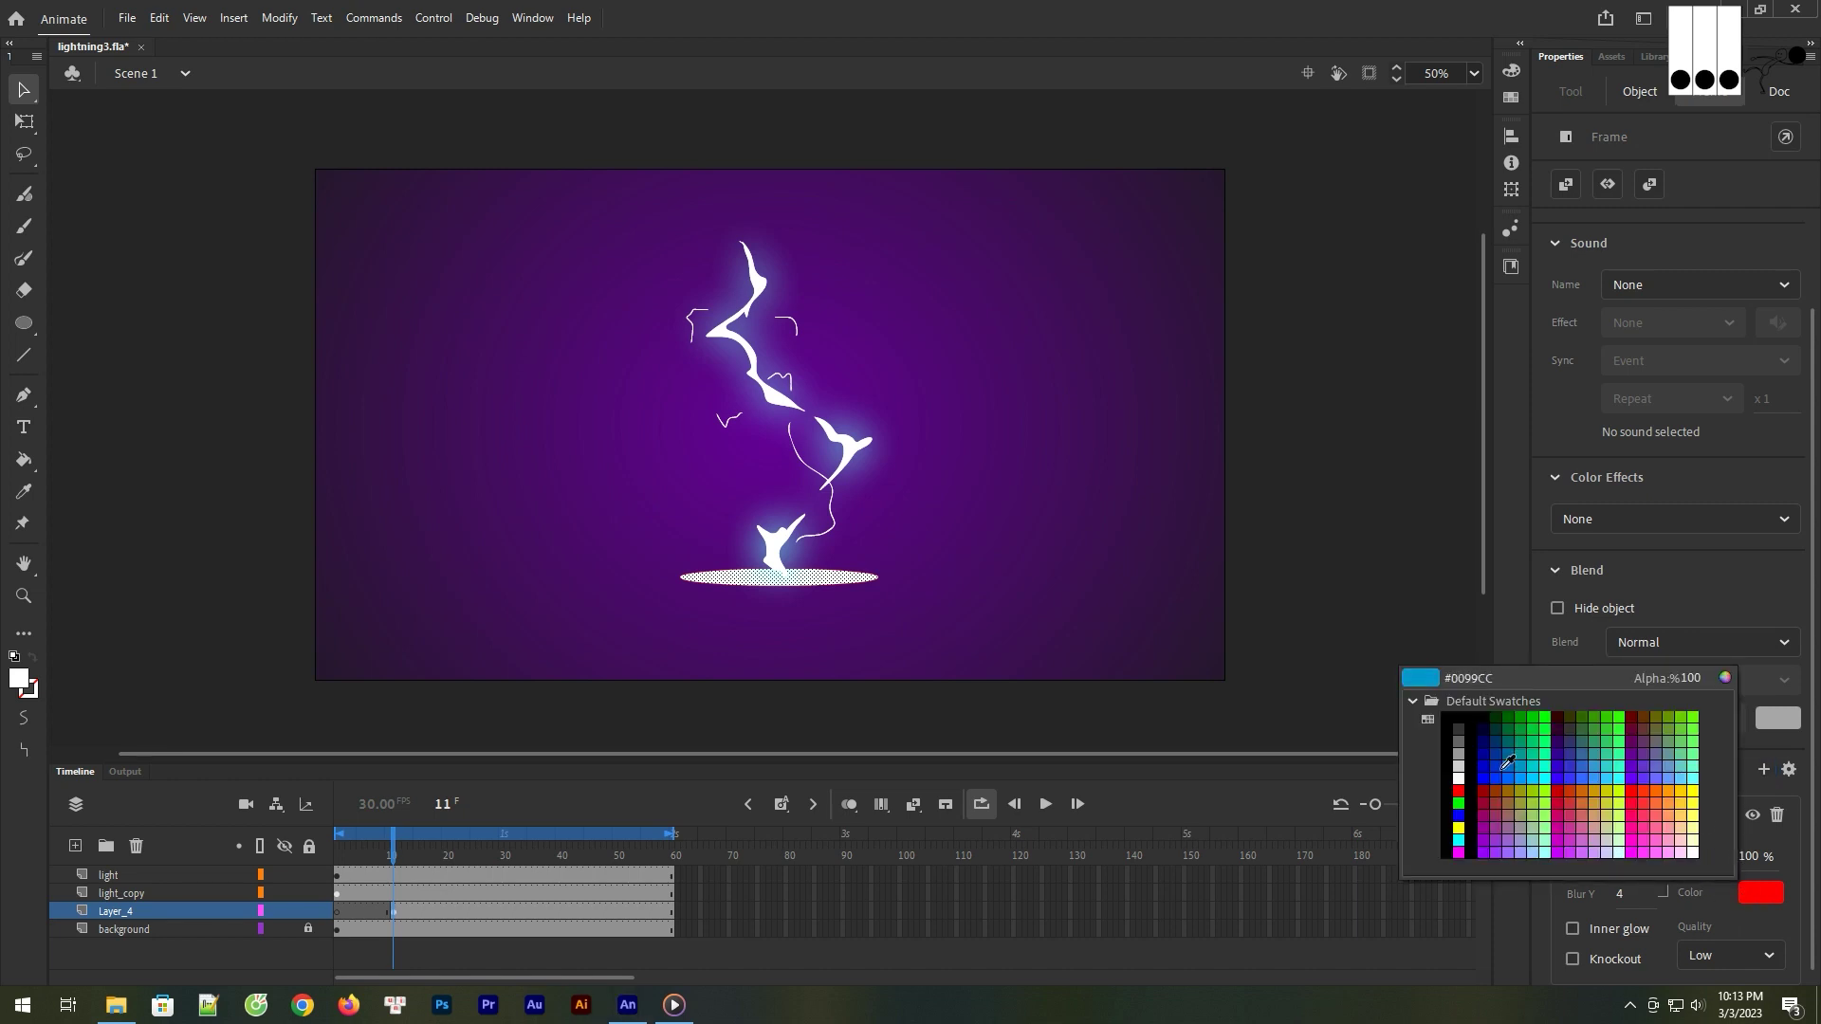
{"action": "left_click", "coordinate": [1696, 781]}
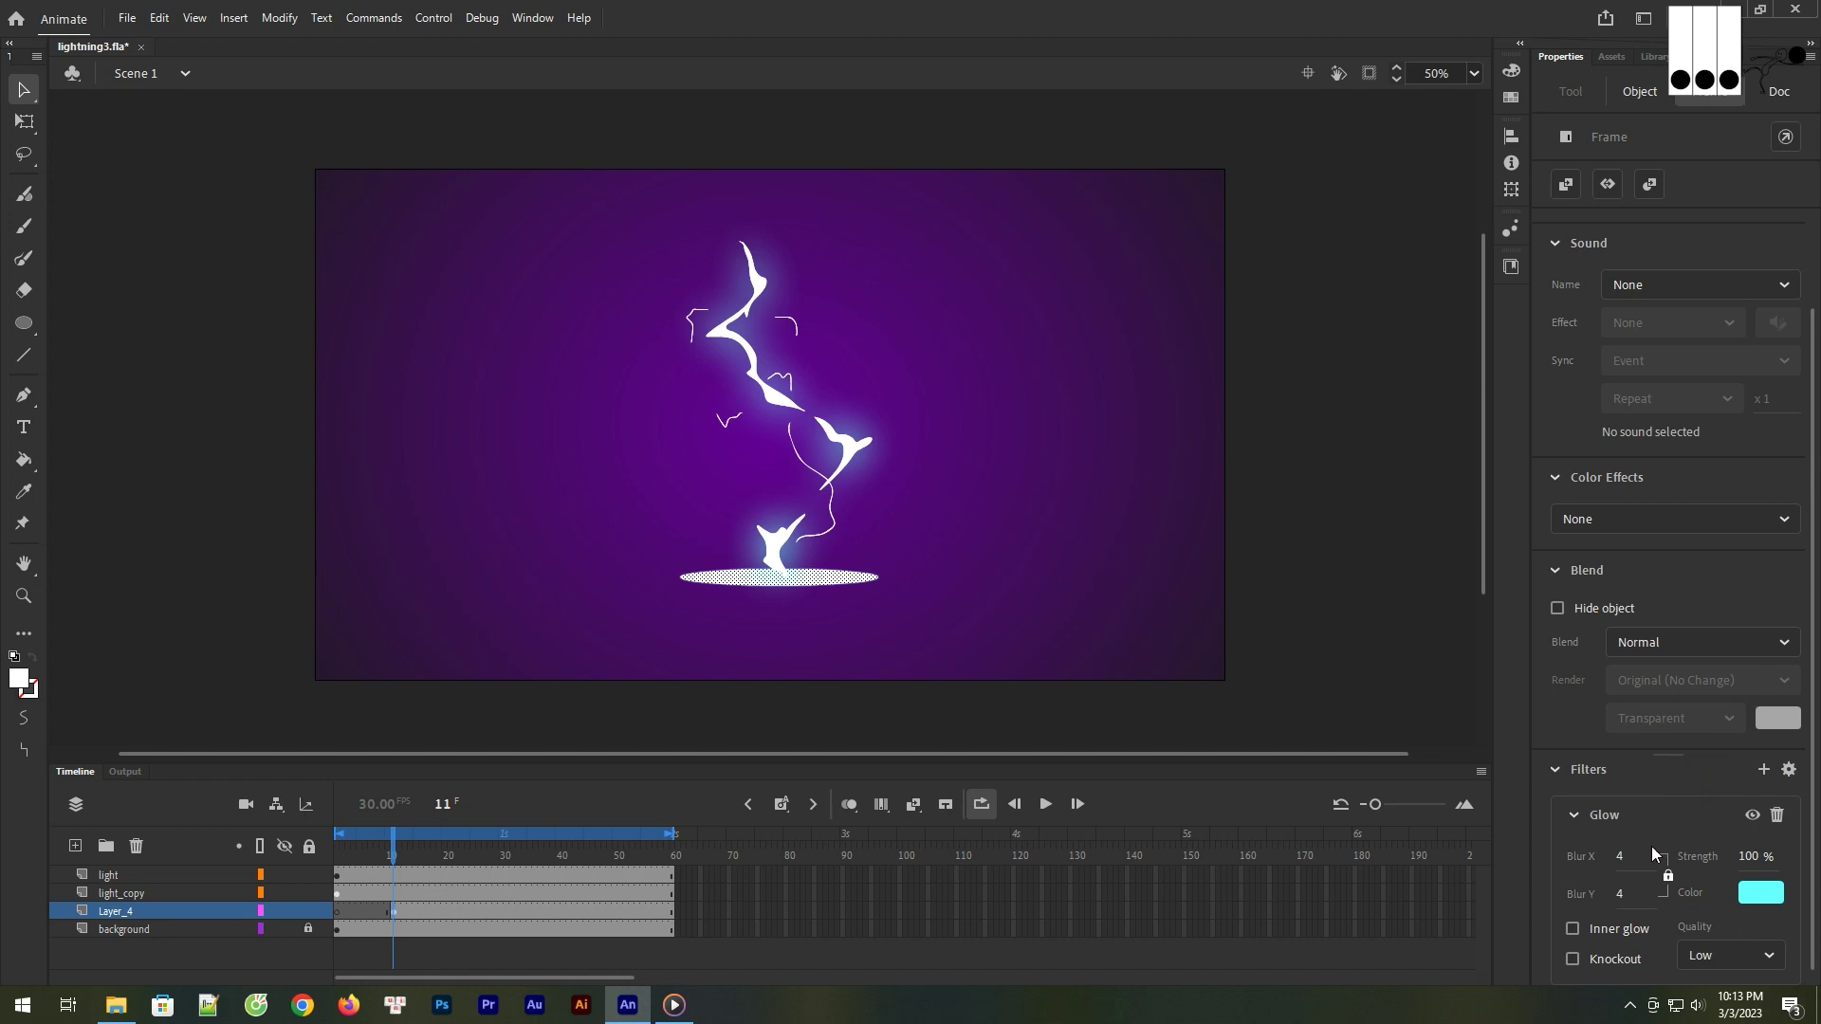
- Set the oval's glow quality to High, Blur X and Blur Y to 72, and Strength to 130%
{"action": "left_click", "coordinate": [1726, 956]}
{"action": "left_click", "coordinate": [1728, 937]}
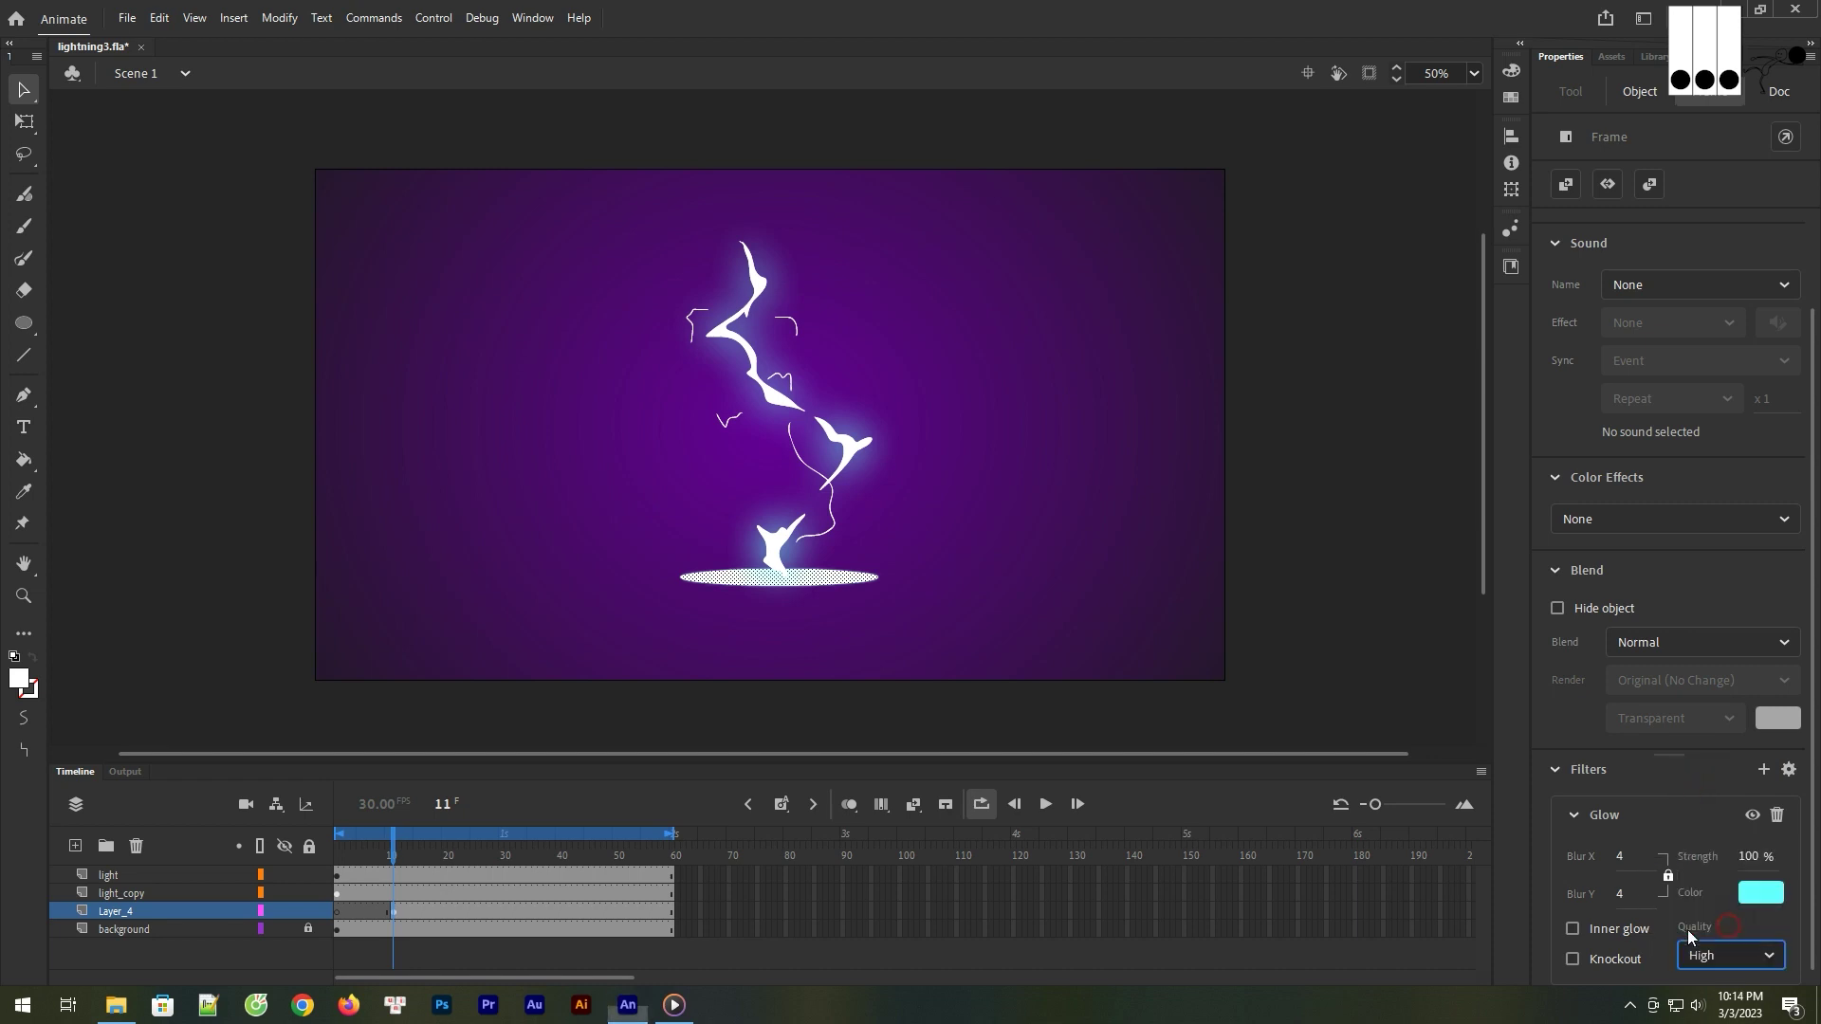
{"action": "left_click_drag", "start_coordinate": [1623, 894], "coordinate": [1793, 857]}
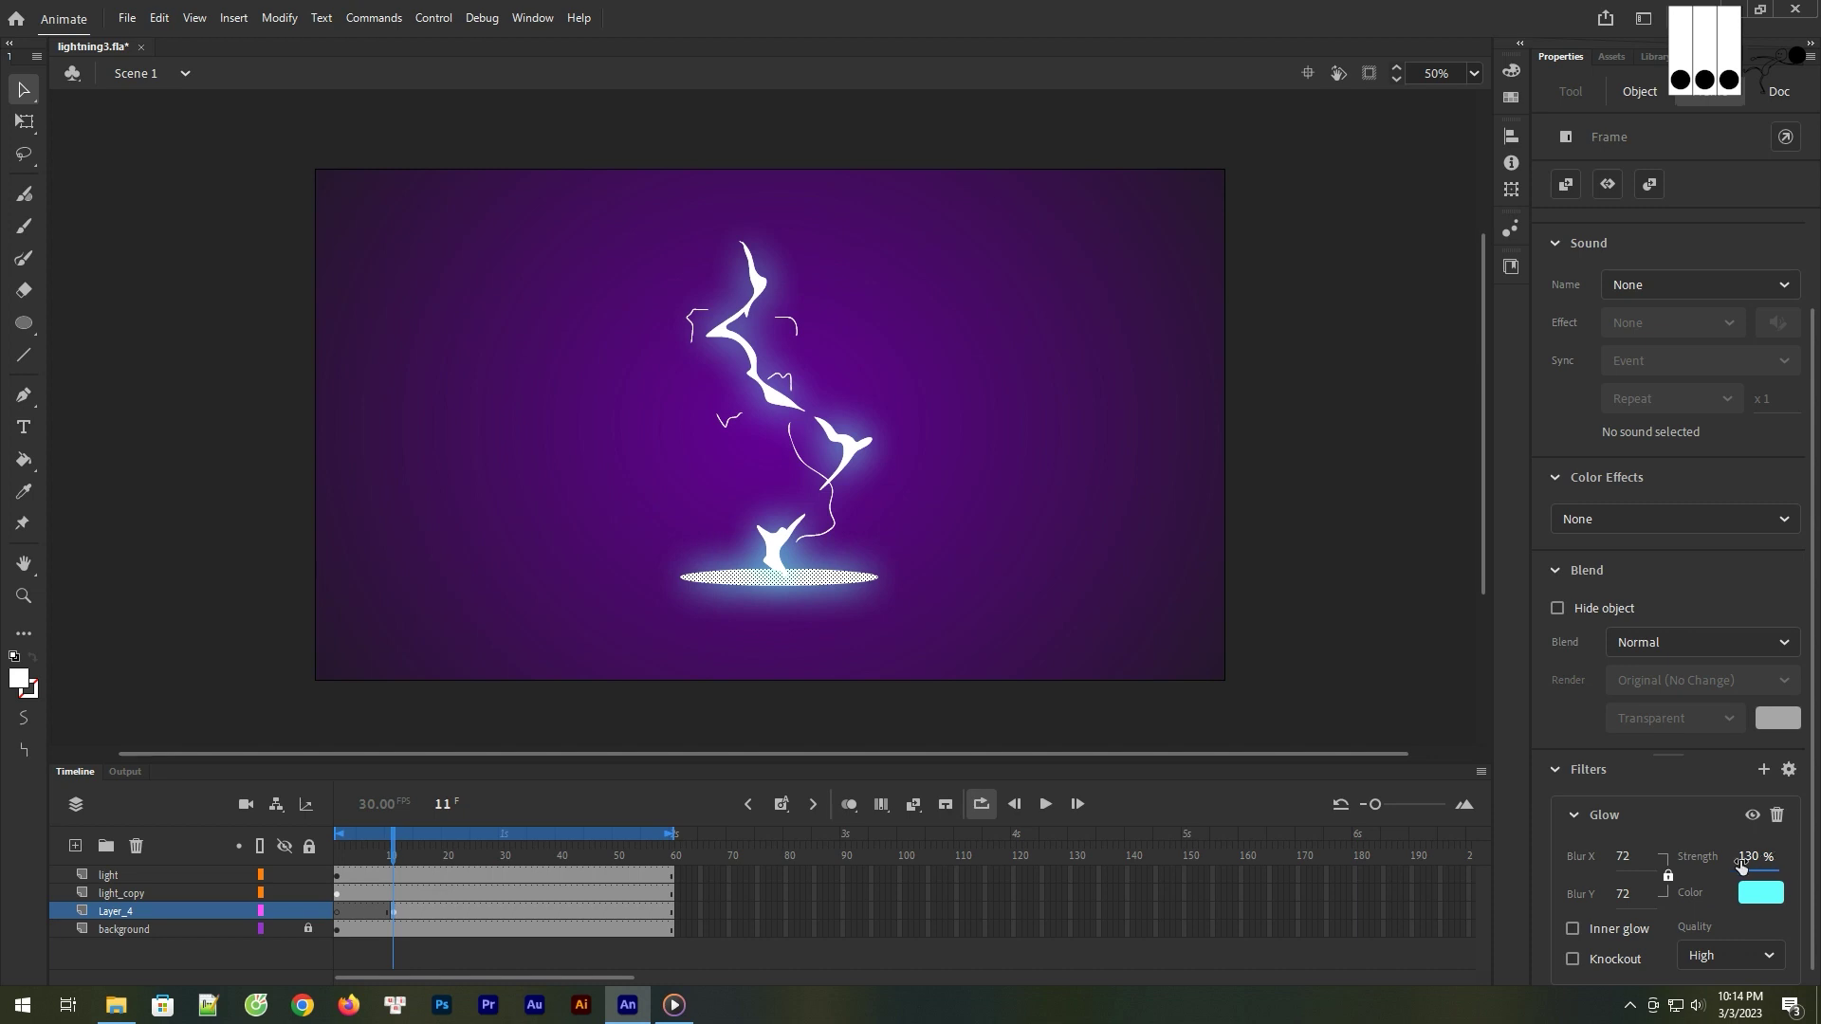
{"action": "left_click", "coordinate": [1778, 816]}
{"action": "key", "text": "ctrl+z"}
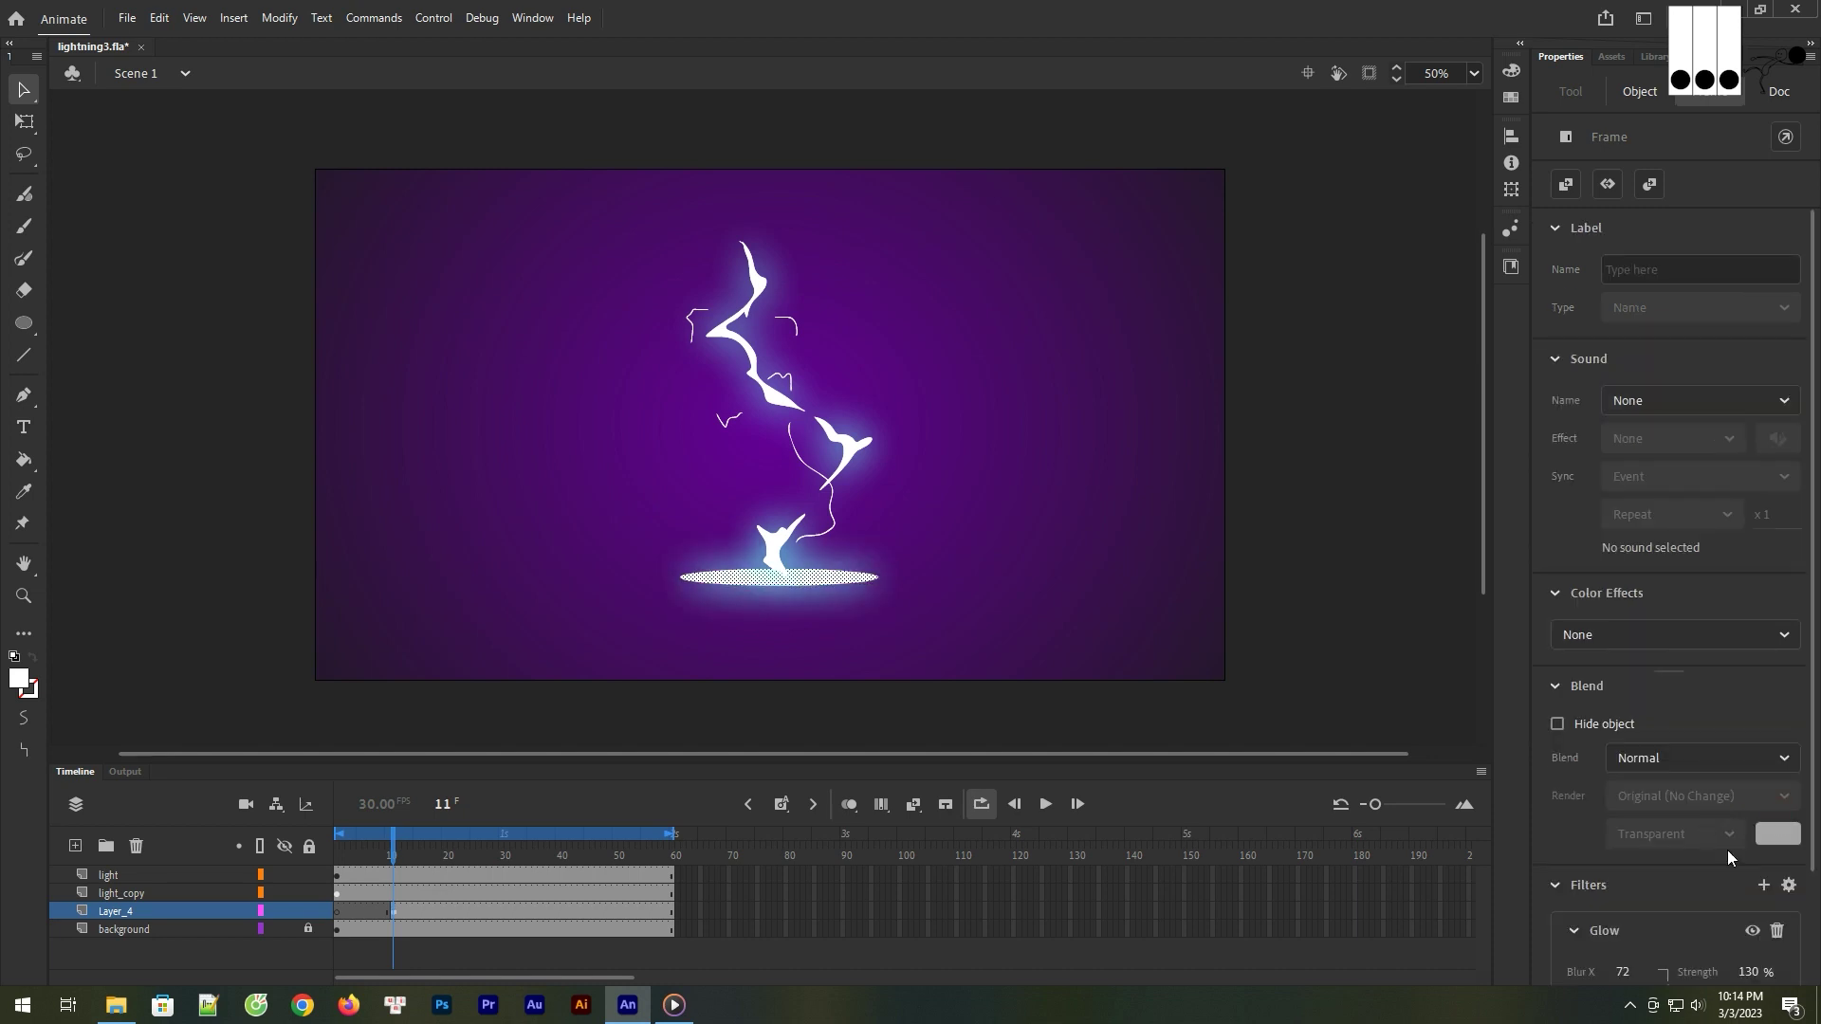
- Add a Blur filter to the same frame with High quality and Blur X and Blur Y of 51
{"action": "scroll", "coordinate": [1792, 912], "scroll_direction": "down", "scroll_amount": 3}
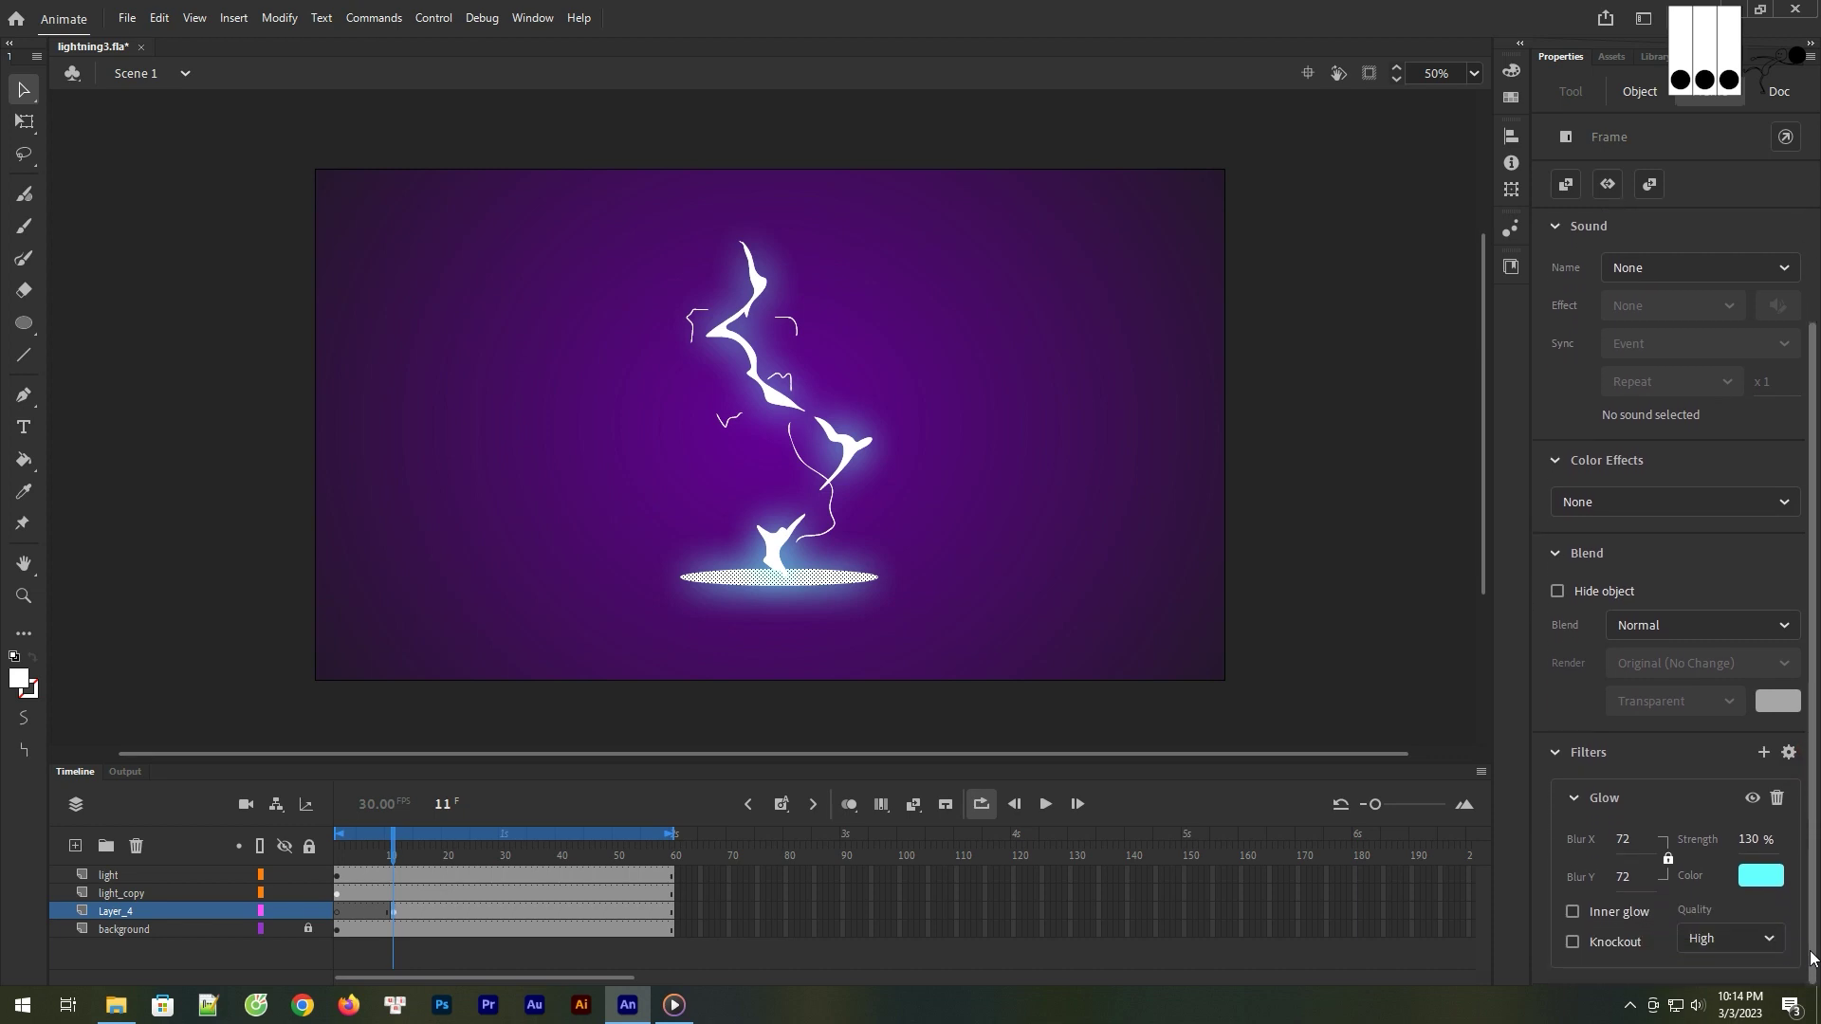
{"action": "left_click", "coordinate": [1762, 752]}
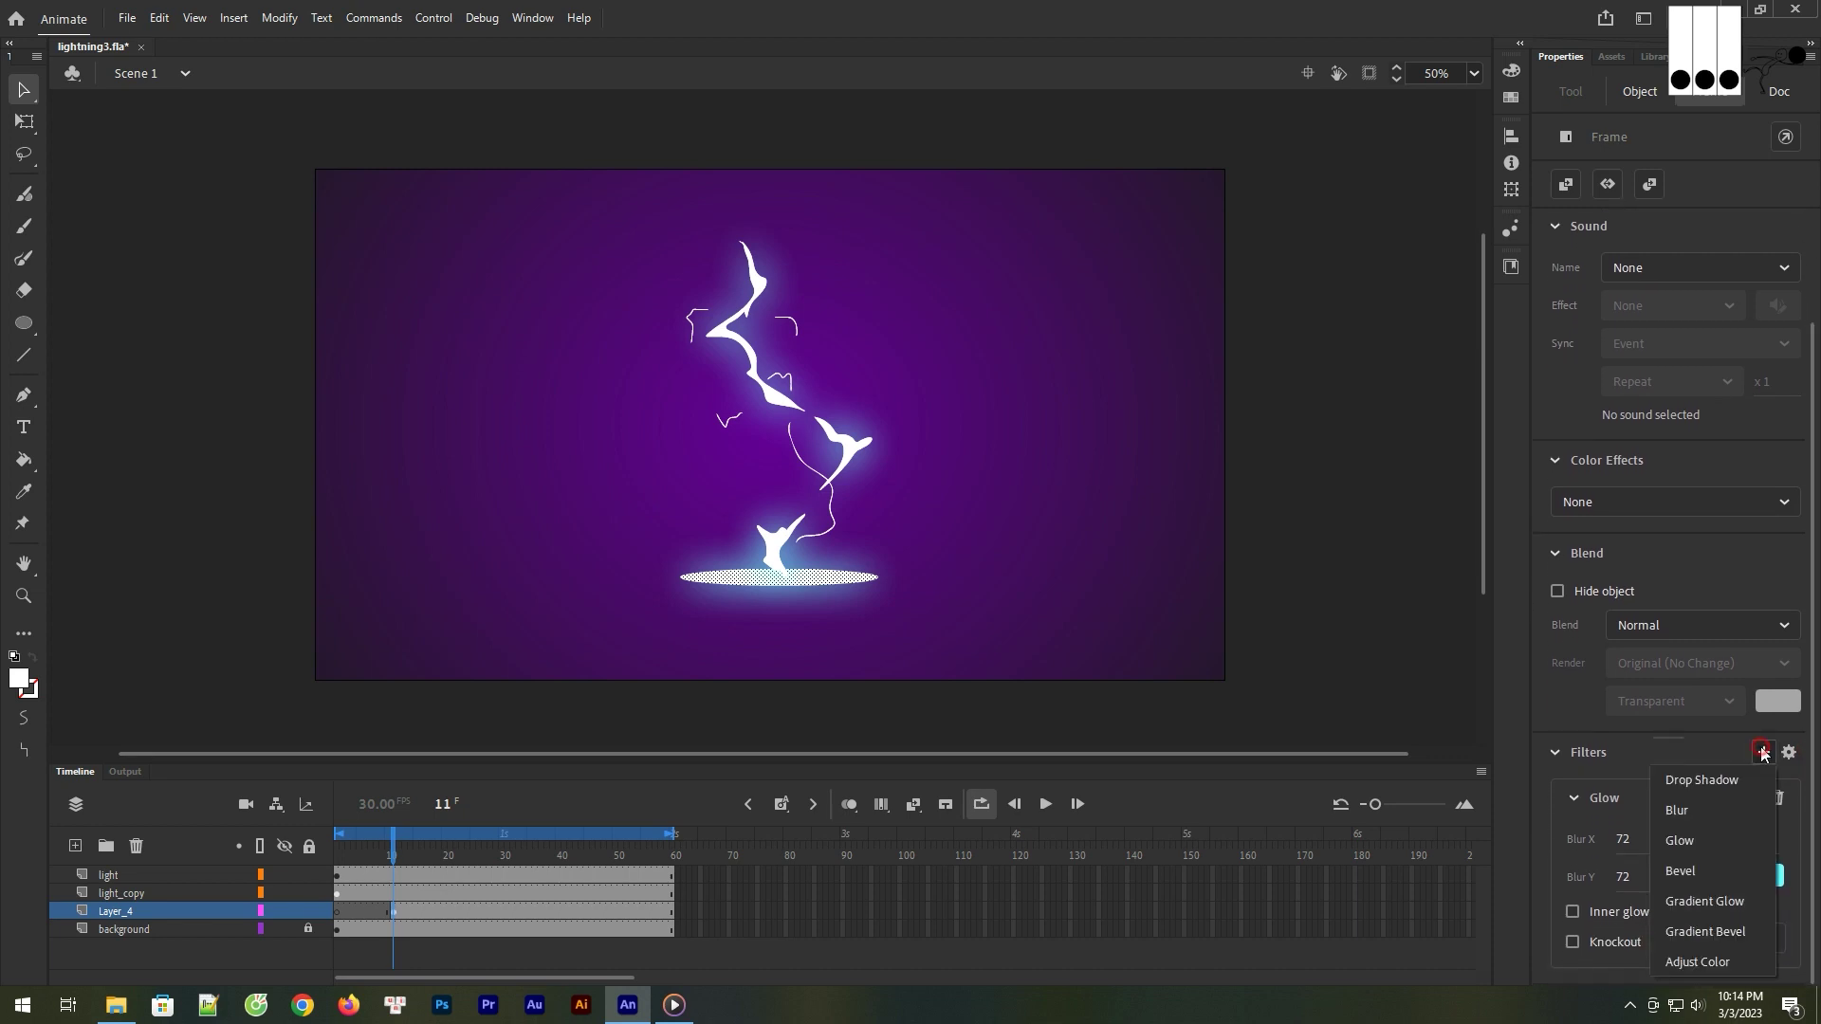
{"action": "left_click", "coordinate": [1676, 811]}
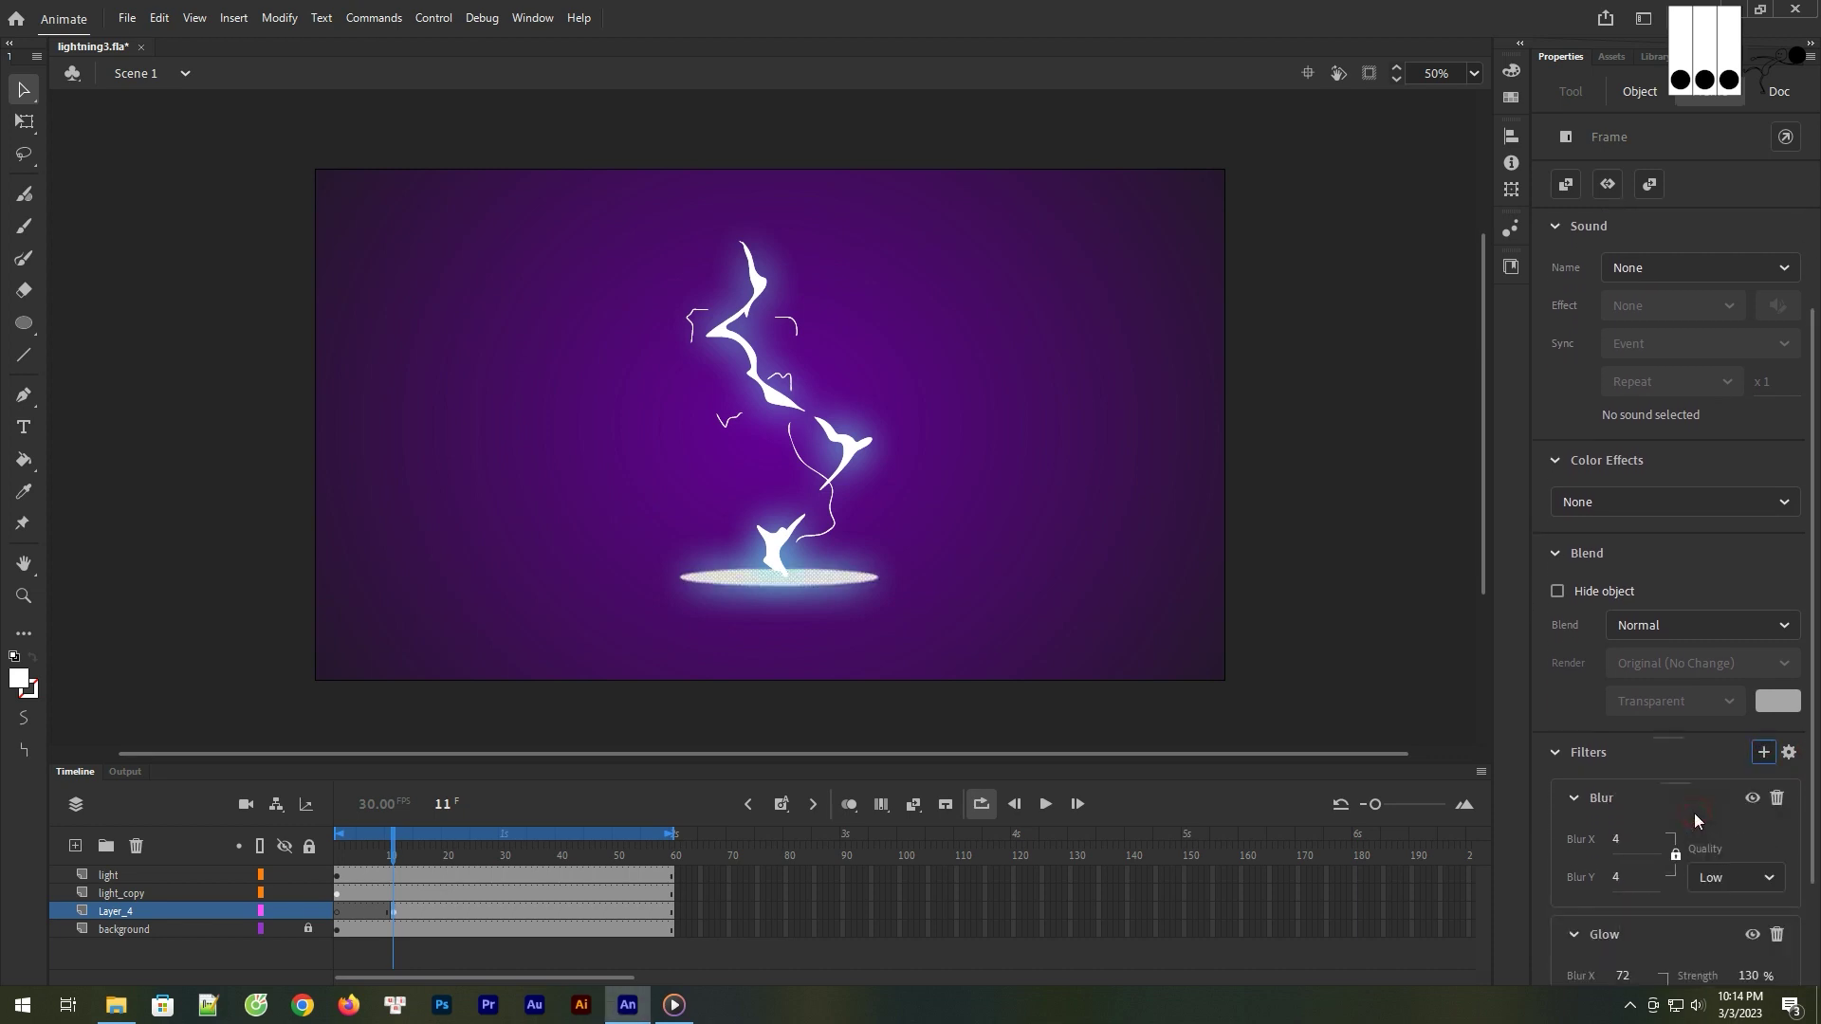
{"action": "left_click", "coordinate": [1728, 877]}
{"action": "left_click", "coordinate": [1722, 967]}
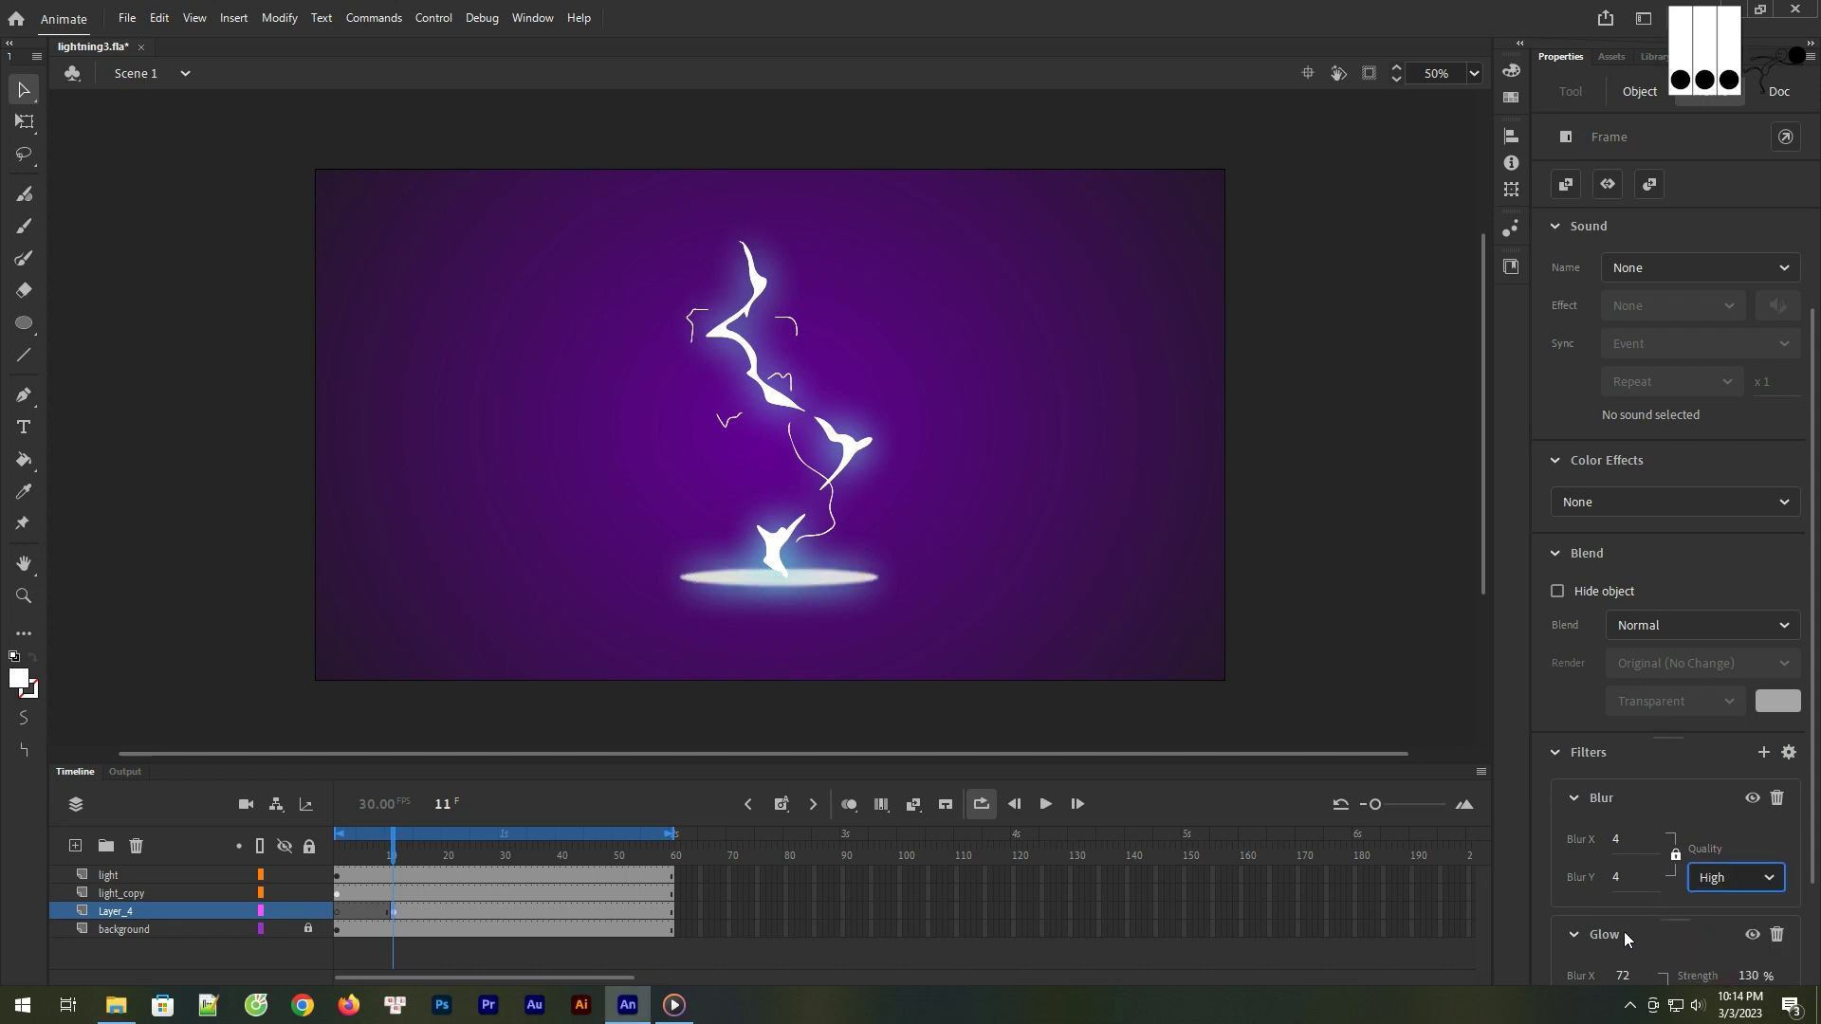
{"action": "left_click_drag", "start_coordinate": [1618, 874], "coordinate": [1671, 885]}
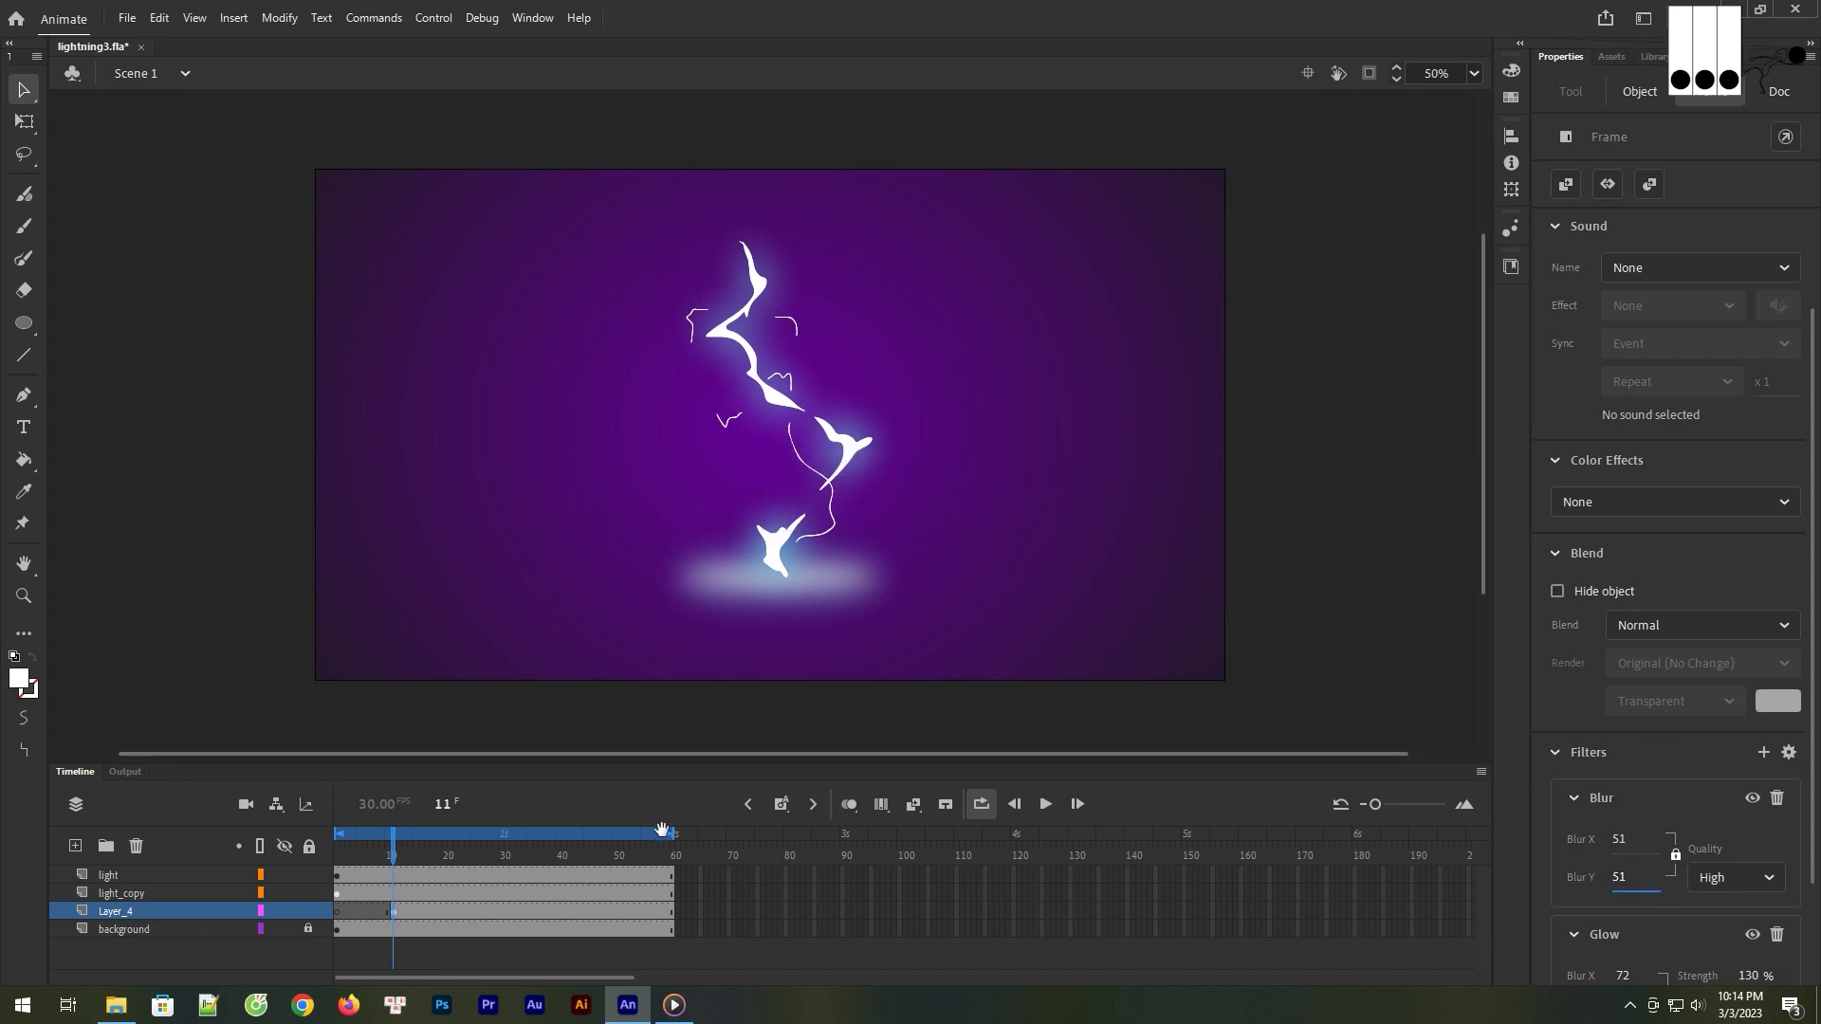
- Insert a blank keyframe on Layer_4 at frame 12 to end the oval after frame 11, and play back the strike
{"action": "left_click", "coordinate": [399, 913]}
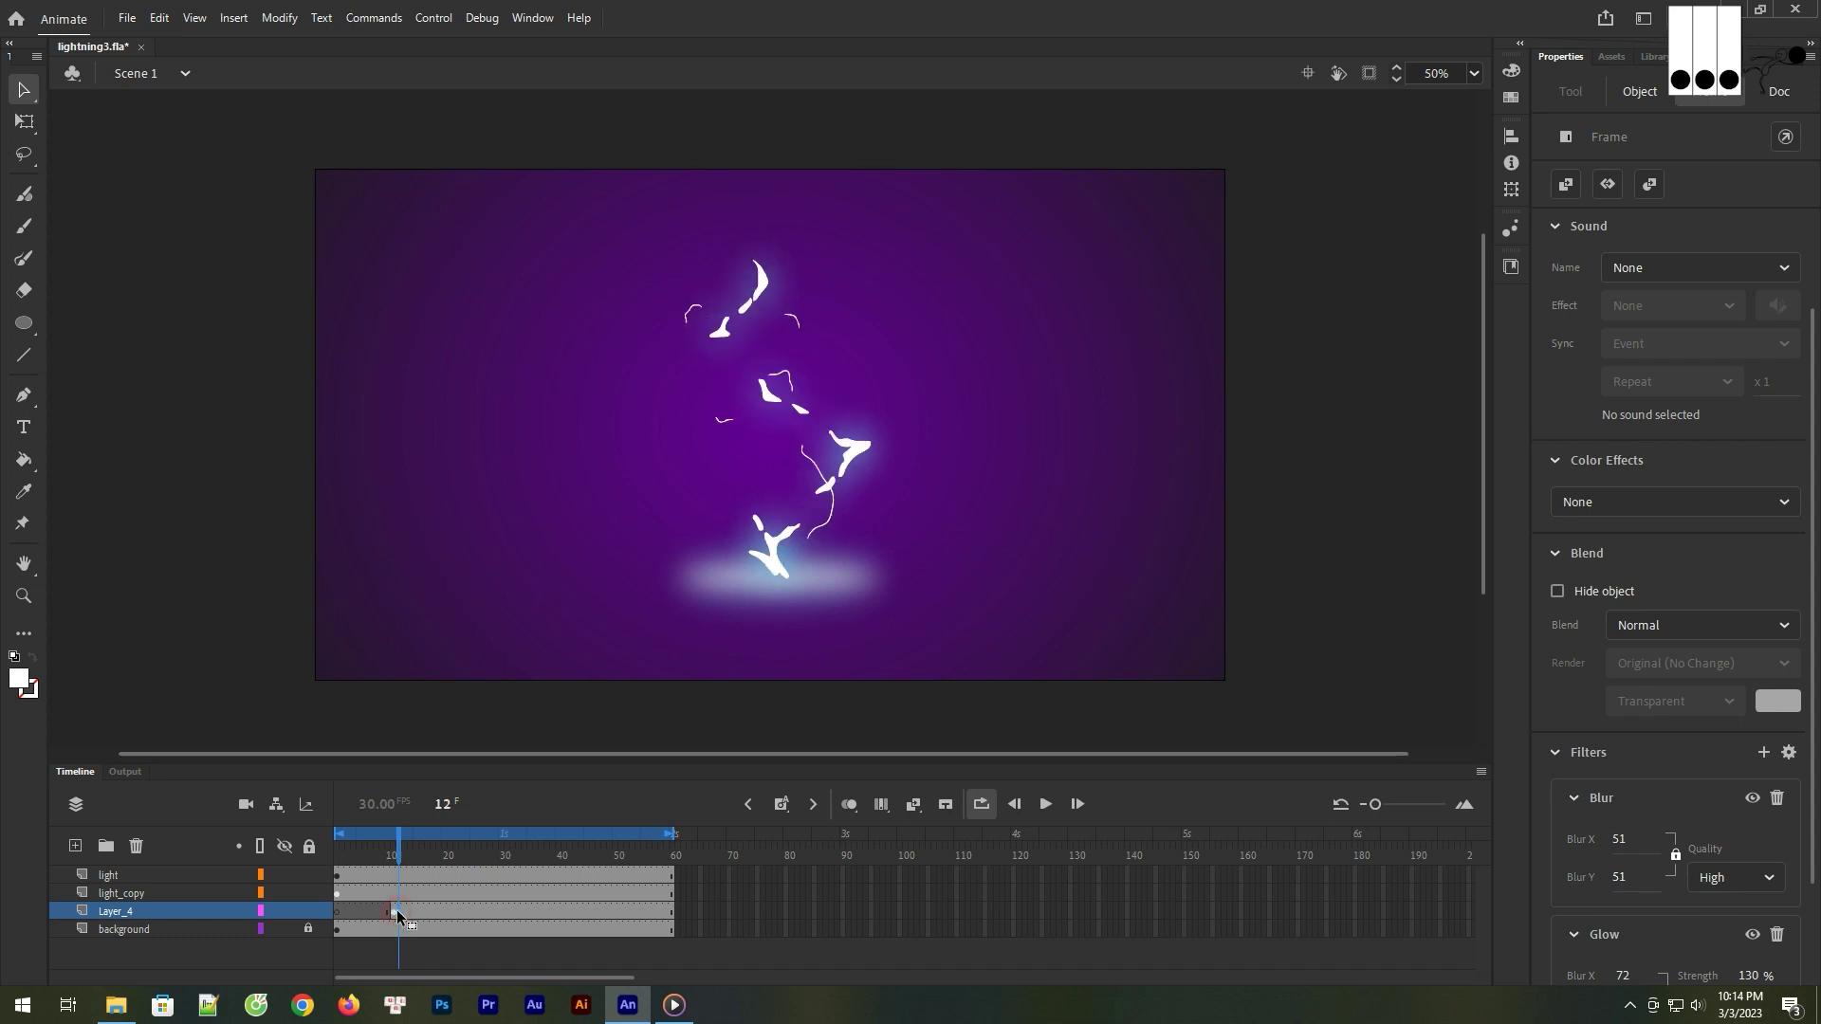
{"action": "left_click", "coordinate": [781, 805]}
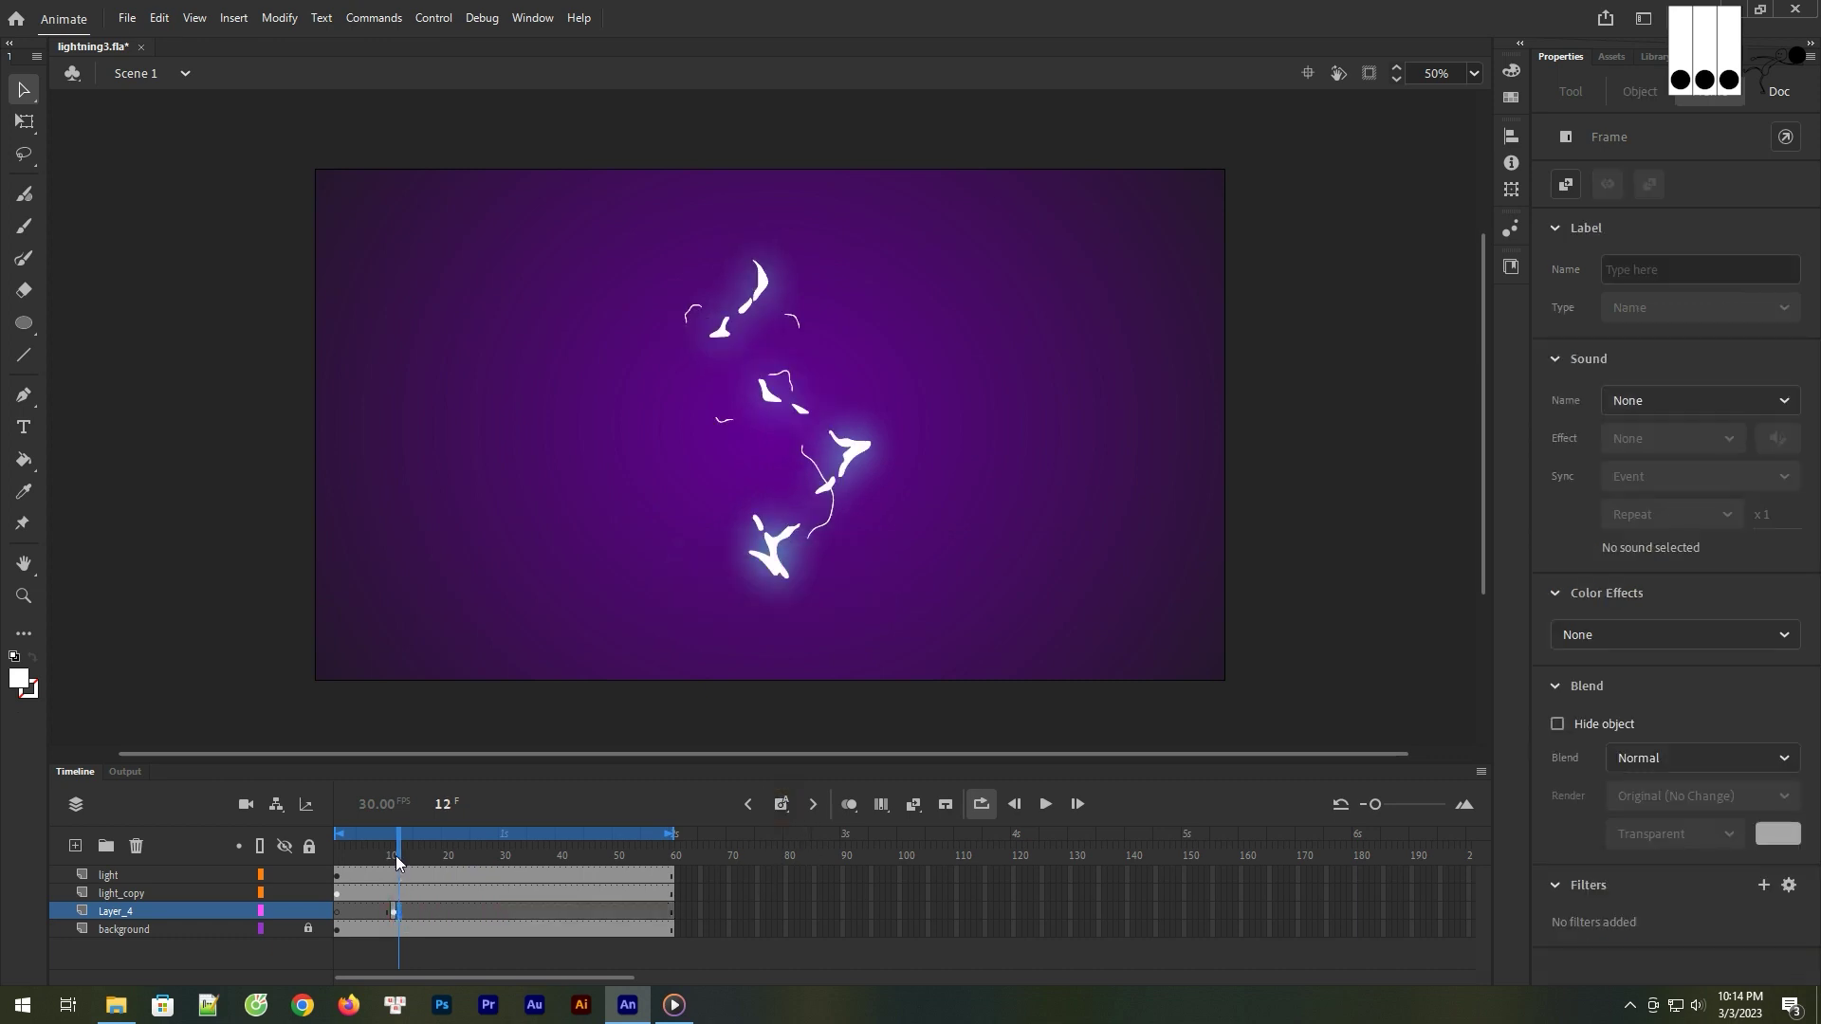
{"action": "left_click_drag", "start_coordinate": [399, 858], "coordinate": [368, 865]}
{"action": "key", "text": "Return"}
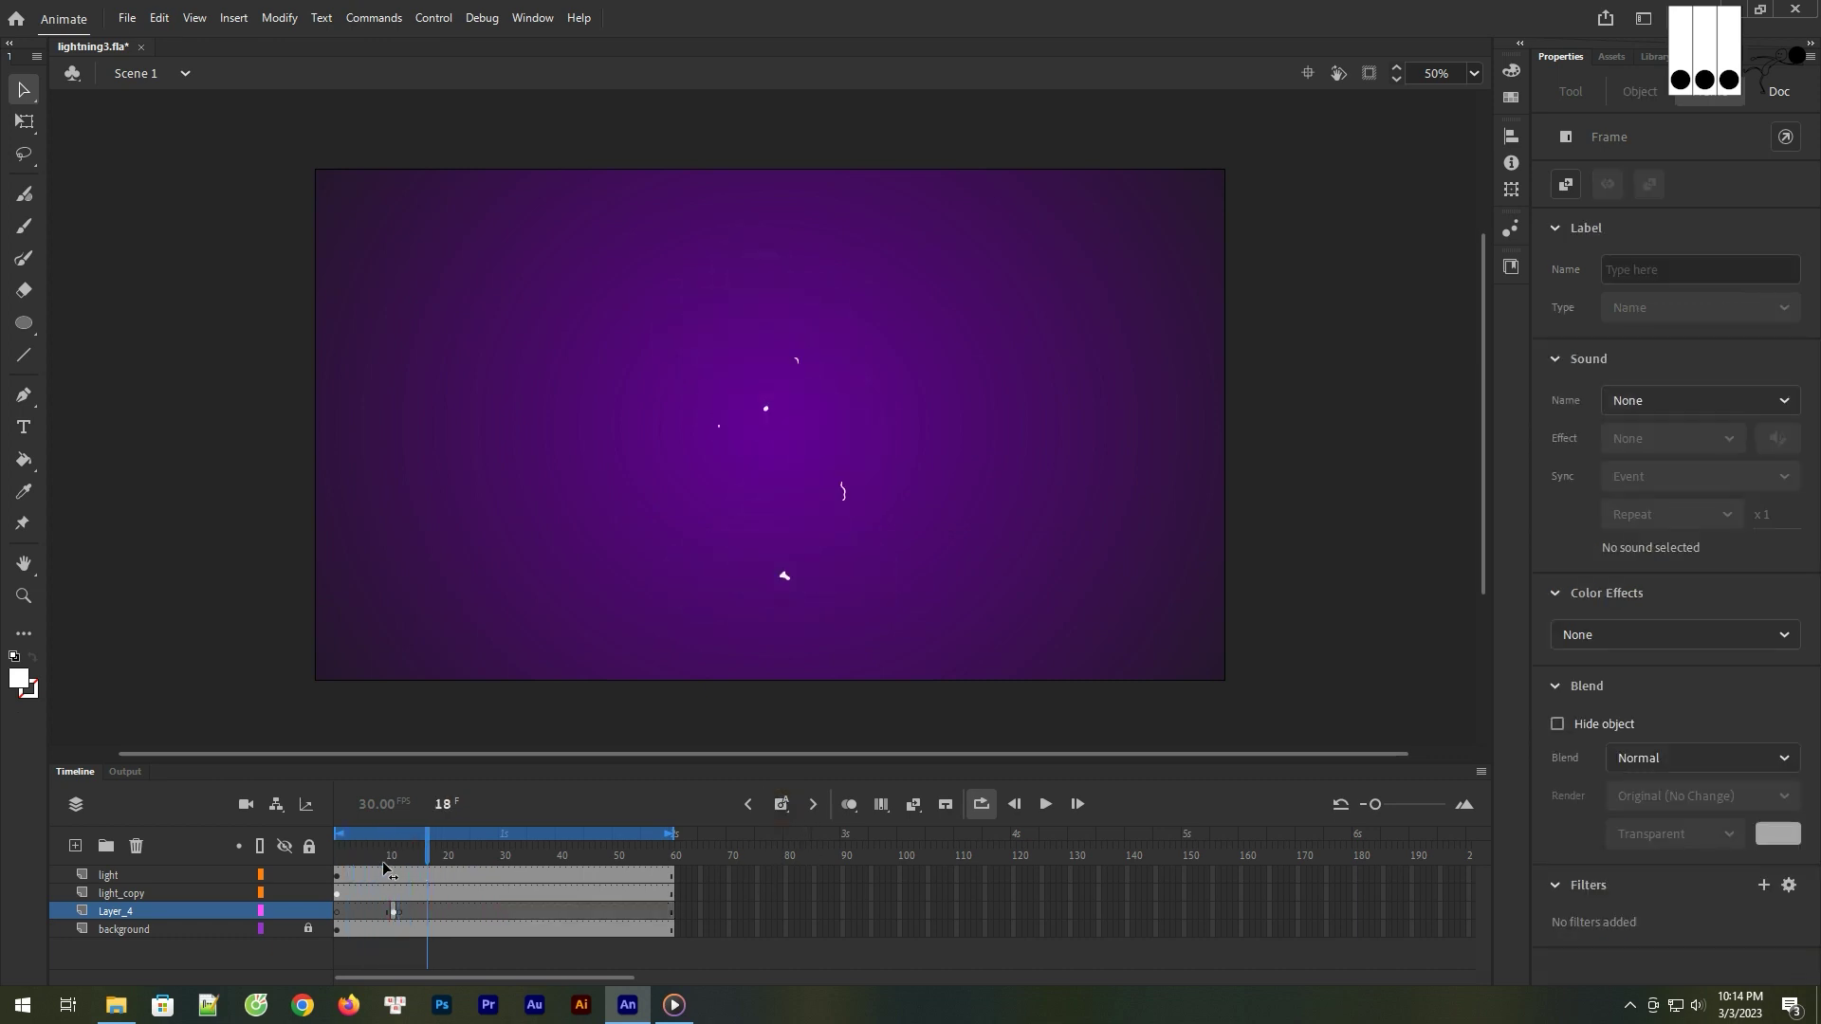
- Widen the blurred oval at frame 11 evenly on both sides to about 624.5 px with Free Transform
{"action": "mouse_move", "coordinate": [397, 863]}
{"action": "left_mouse_down"}
{"action": "mouse_move", "coordinate": [436, 863]}
{"action": "mouse_move", "coordinate": [340, 863]}
{"action": "mouse_move", "coordinate": [394, 868]}
{"action": "left_mouse_up"}
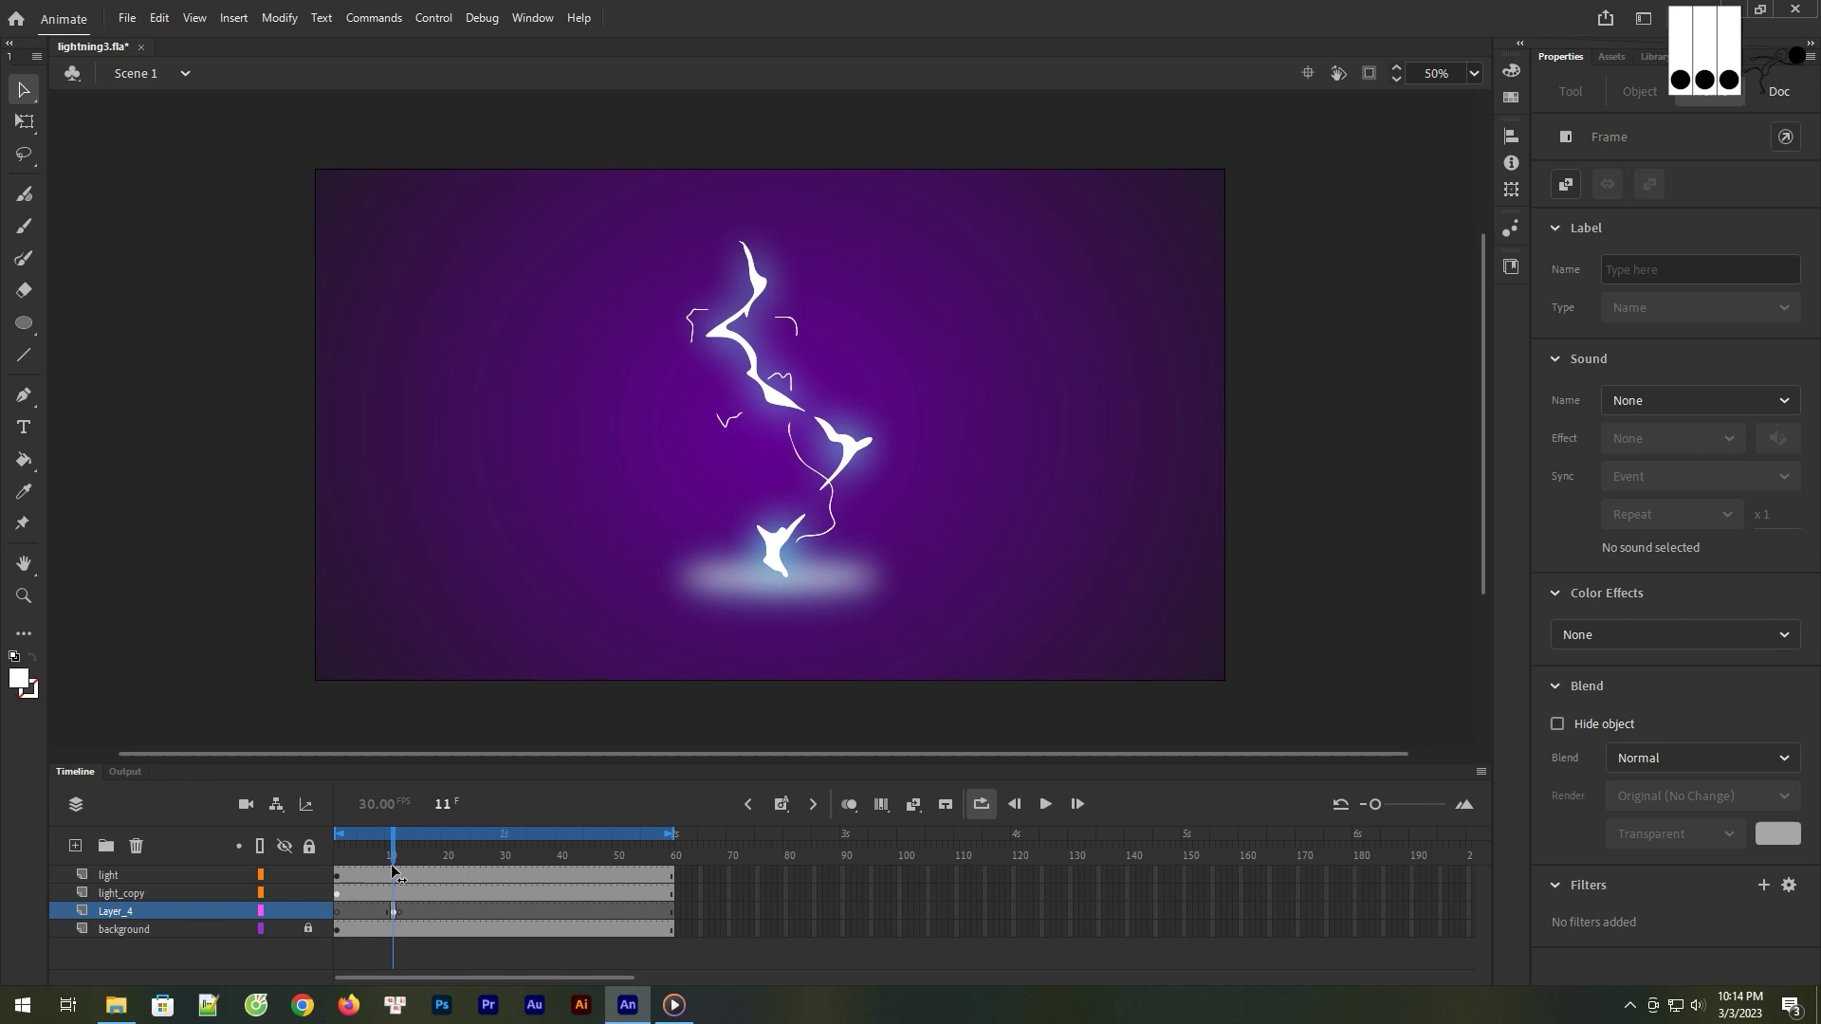
{"action": "left_click", "coordinate": [735, 661]}
{"action": "left_click", "coordinate": [843, 583]}
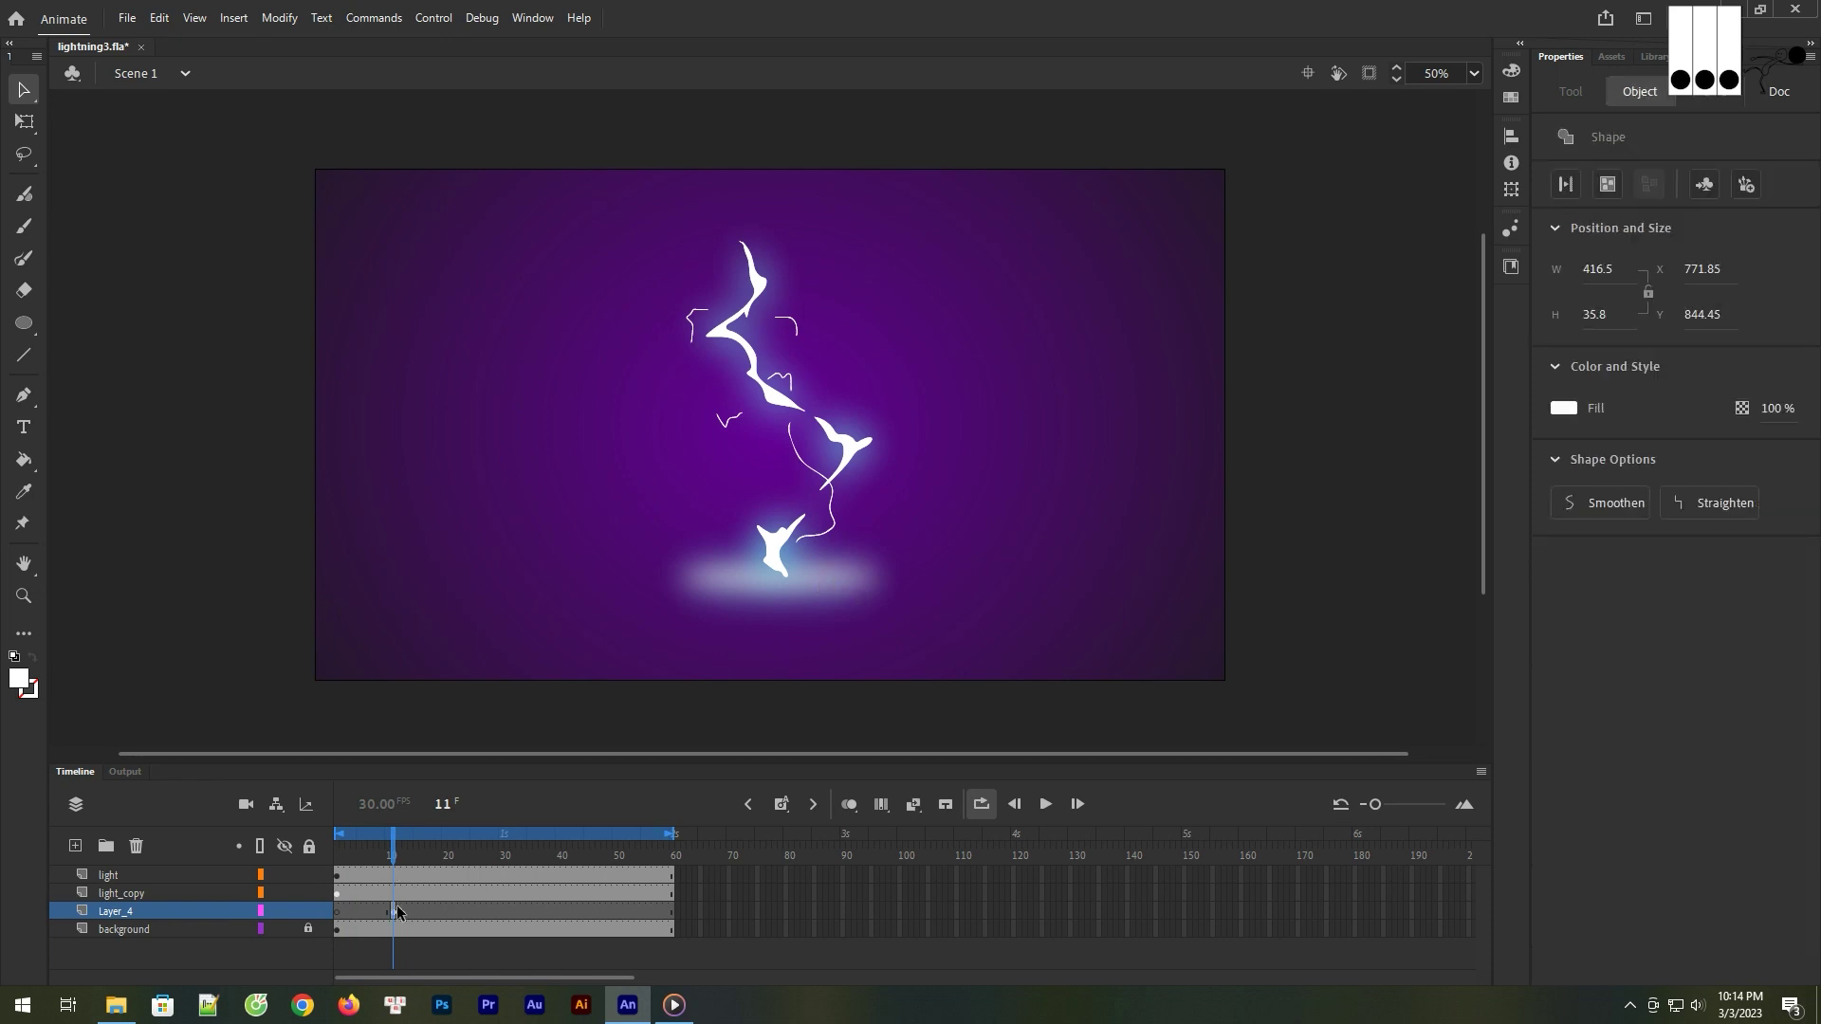
{"action": "left_click", "coordinate": [398, 912]}
{"action": "left_click", "coordinate": [25, 122]}
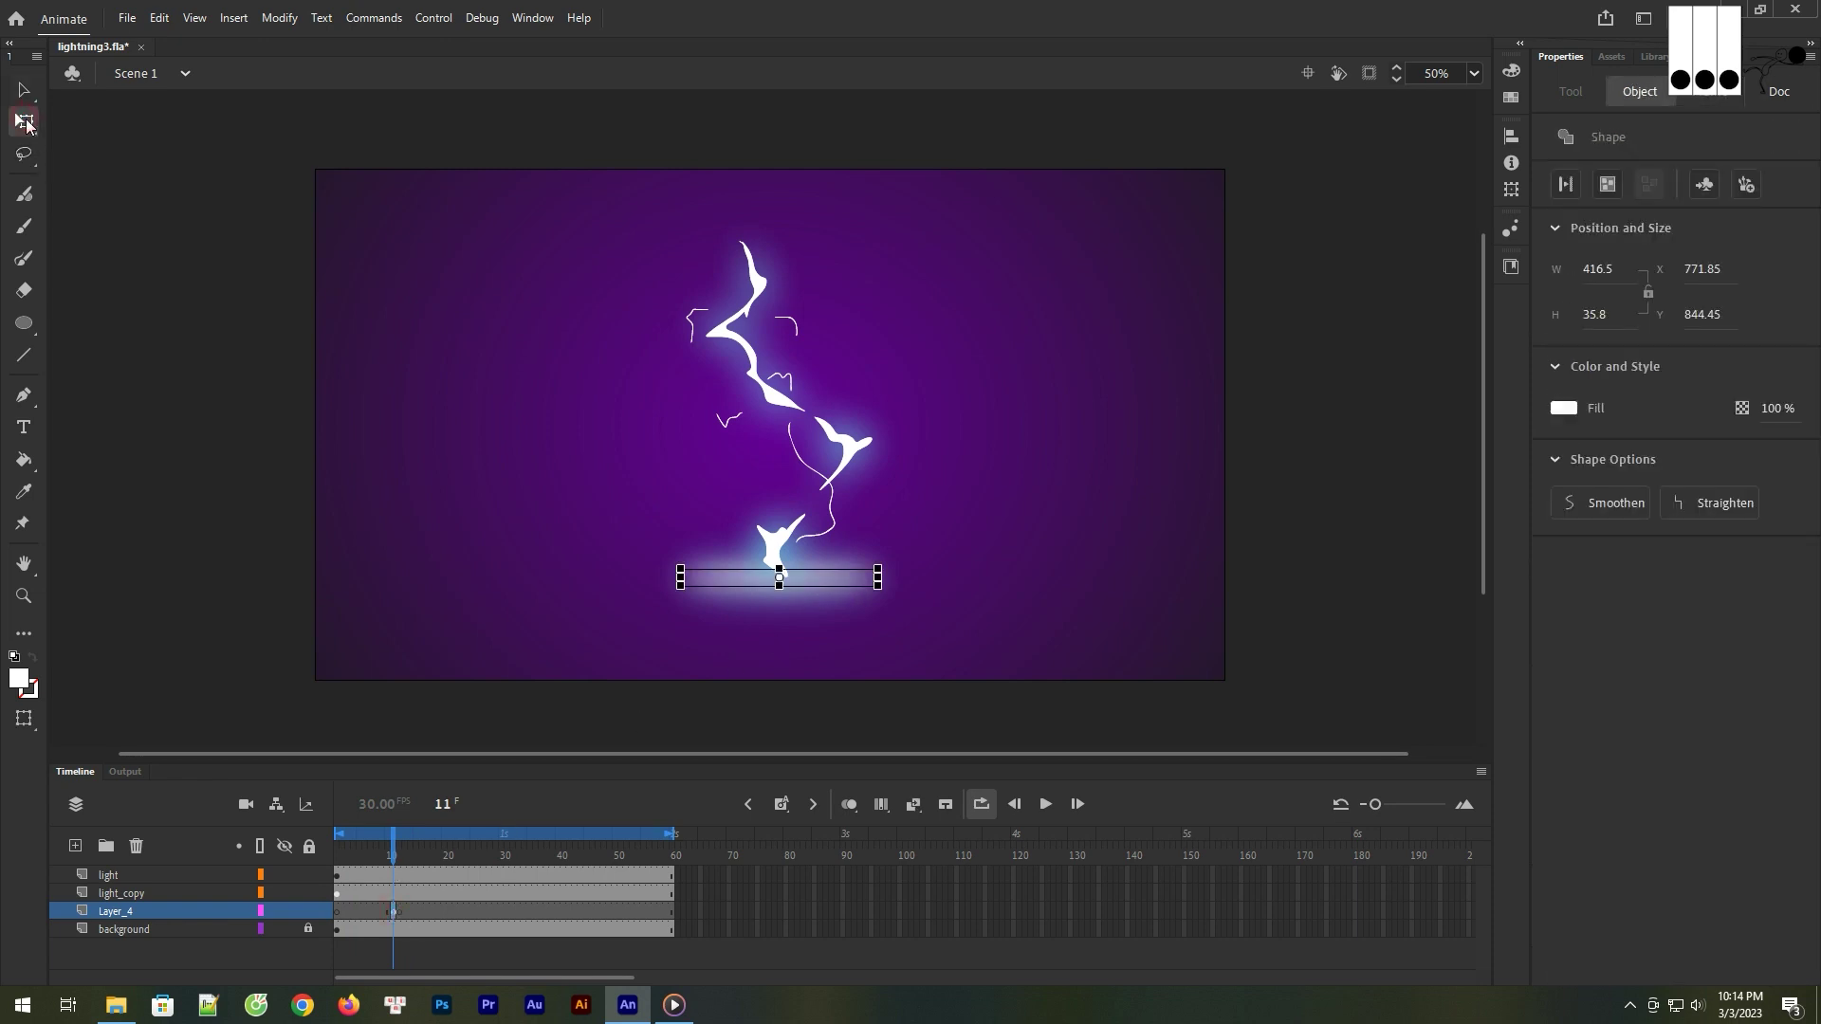
{"action": "left_click_drag", "start_coordinate": [882, 575], "coordinate": [929, 574]}
{"action": "left_click", "coordinate": [962, 547]}
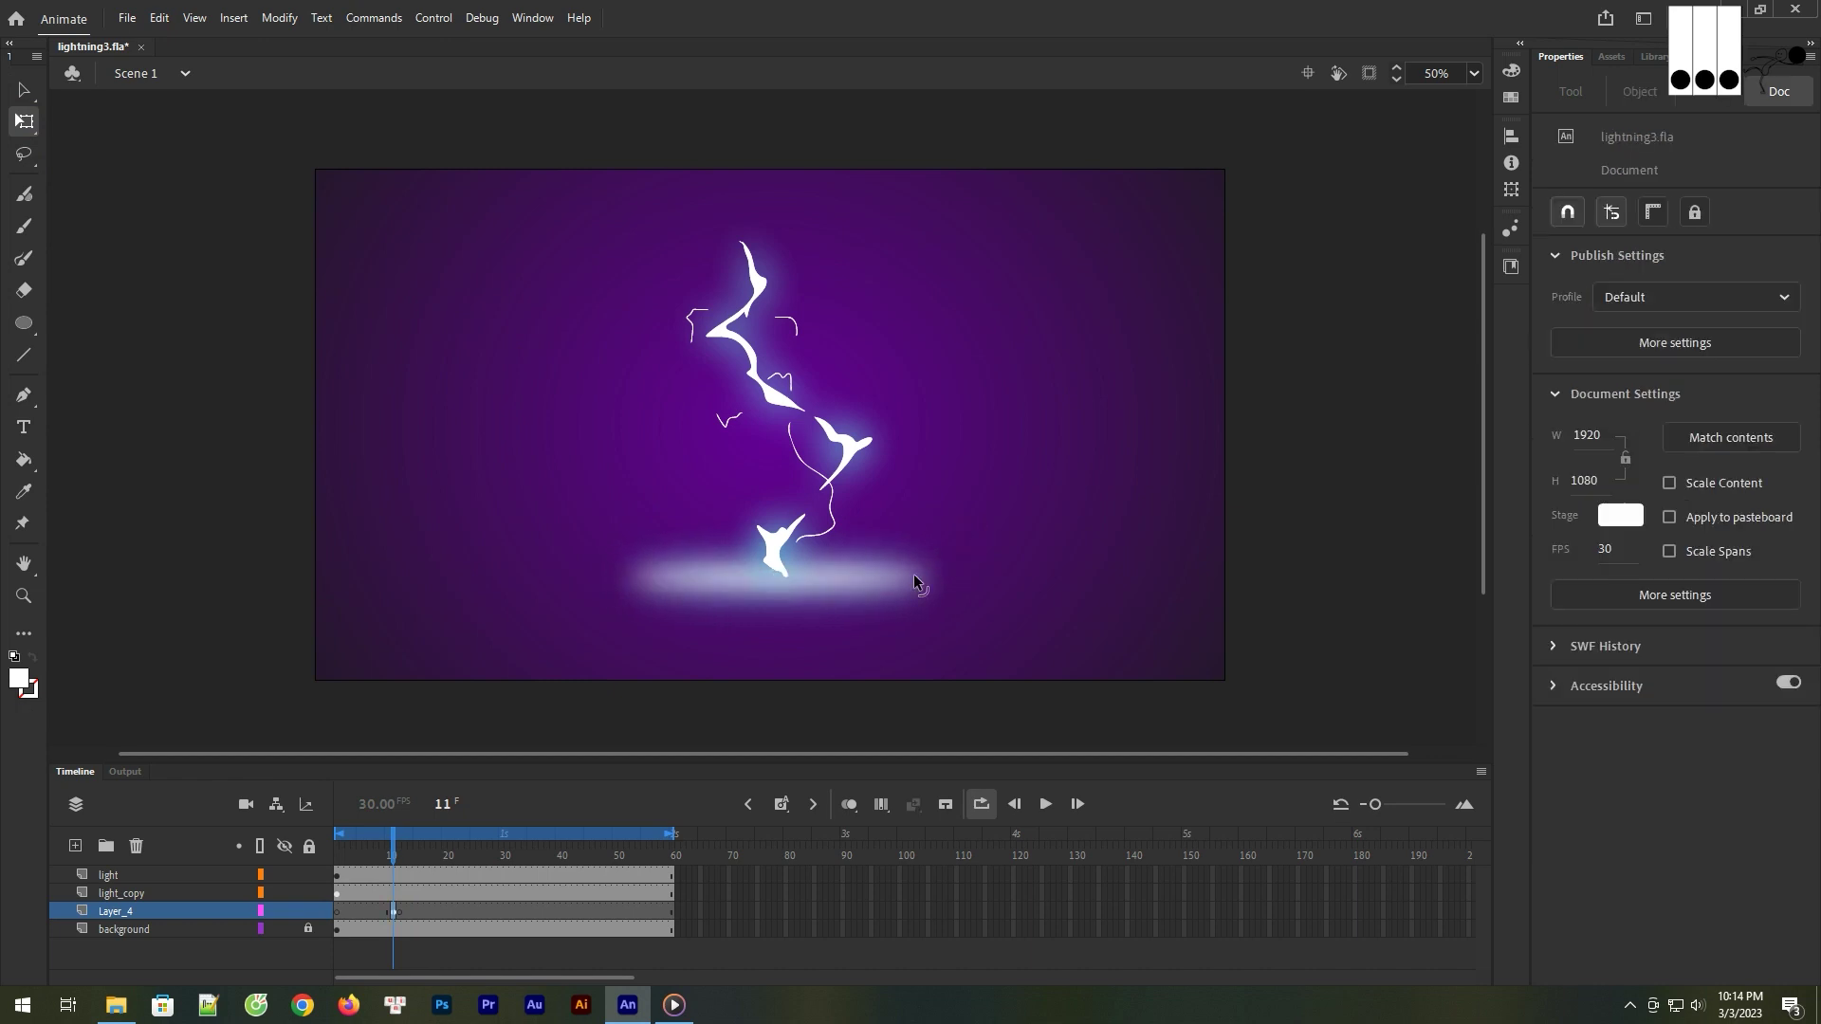
- Stretch the blurred oval at frame 11 vertically about its center to a height of about 76 px
{"action": "mouse_move", "coordinate": [392, 854]}
{"action": "left_mouse_down"}
{"action": "mouse_move", "coordinate": [339, 854]}
{"action": "mouse_move", "coordinate": [592, 844]}
{"action": "mouse_move", "coordinate": [351, 832]}
{"action": "mouse_move", "coordinate": [397, 838]}
{"action": "left_mouse_up"}
{"action": "left_click", "coordinate": [776, 580]}
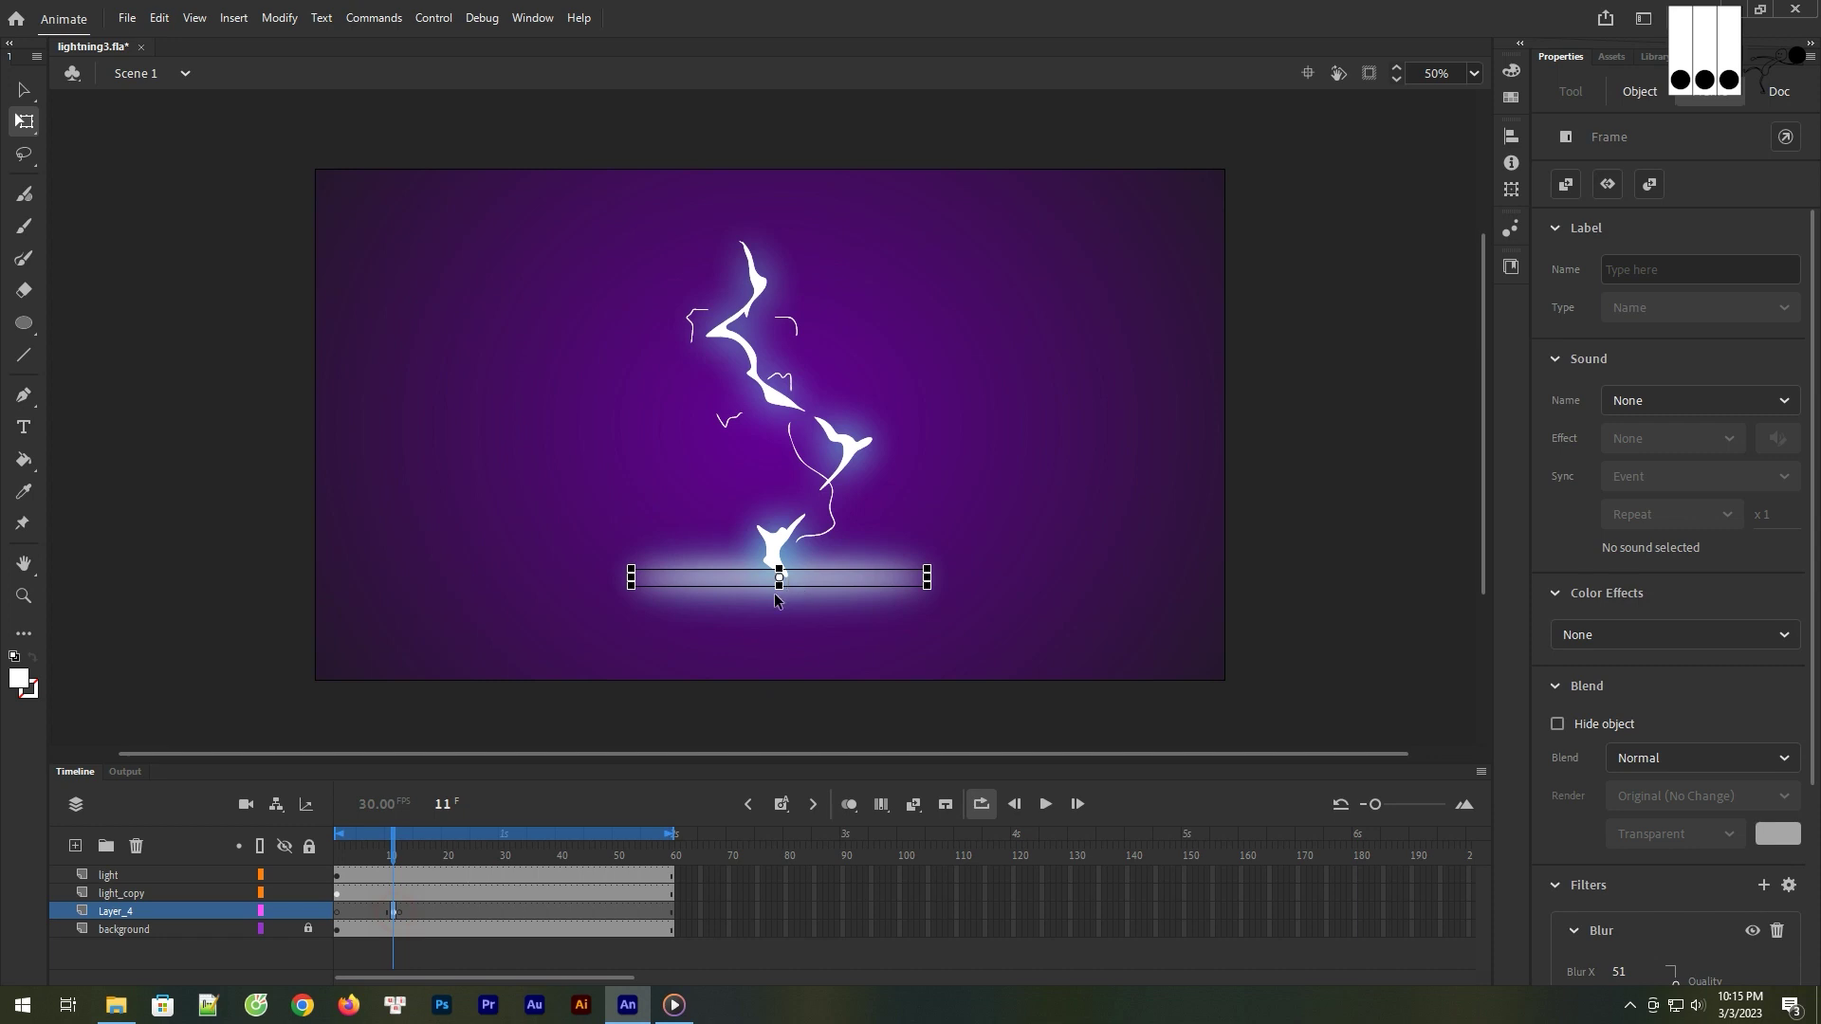
{"action": "left_click_drag", "start_coordinate": [779, 585], "coordinate": [780, 597]}
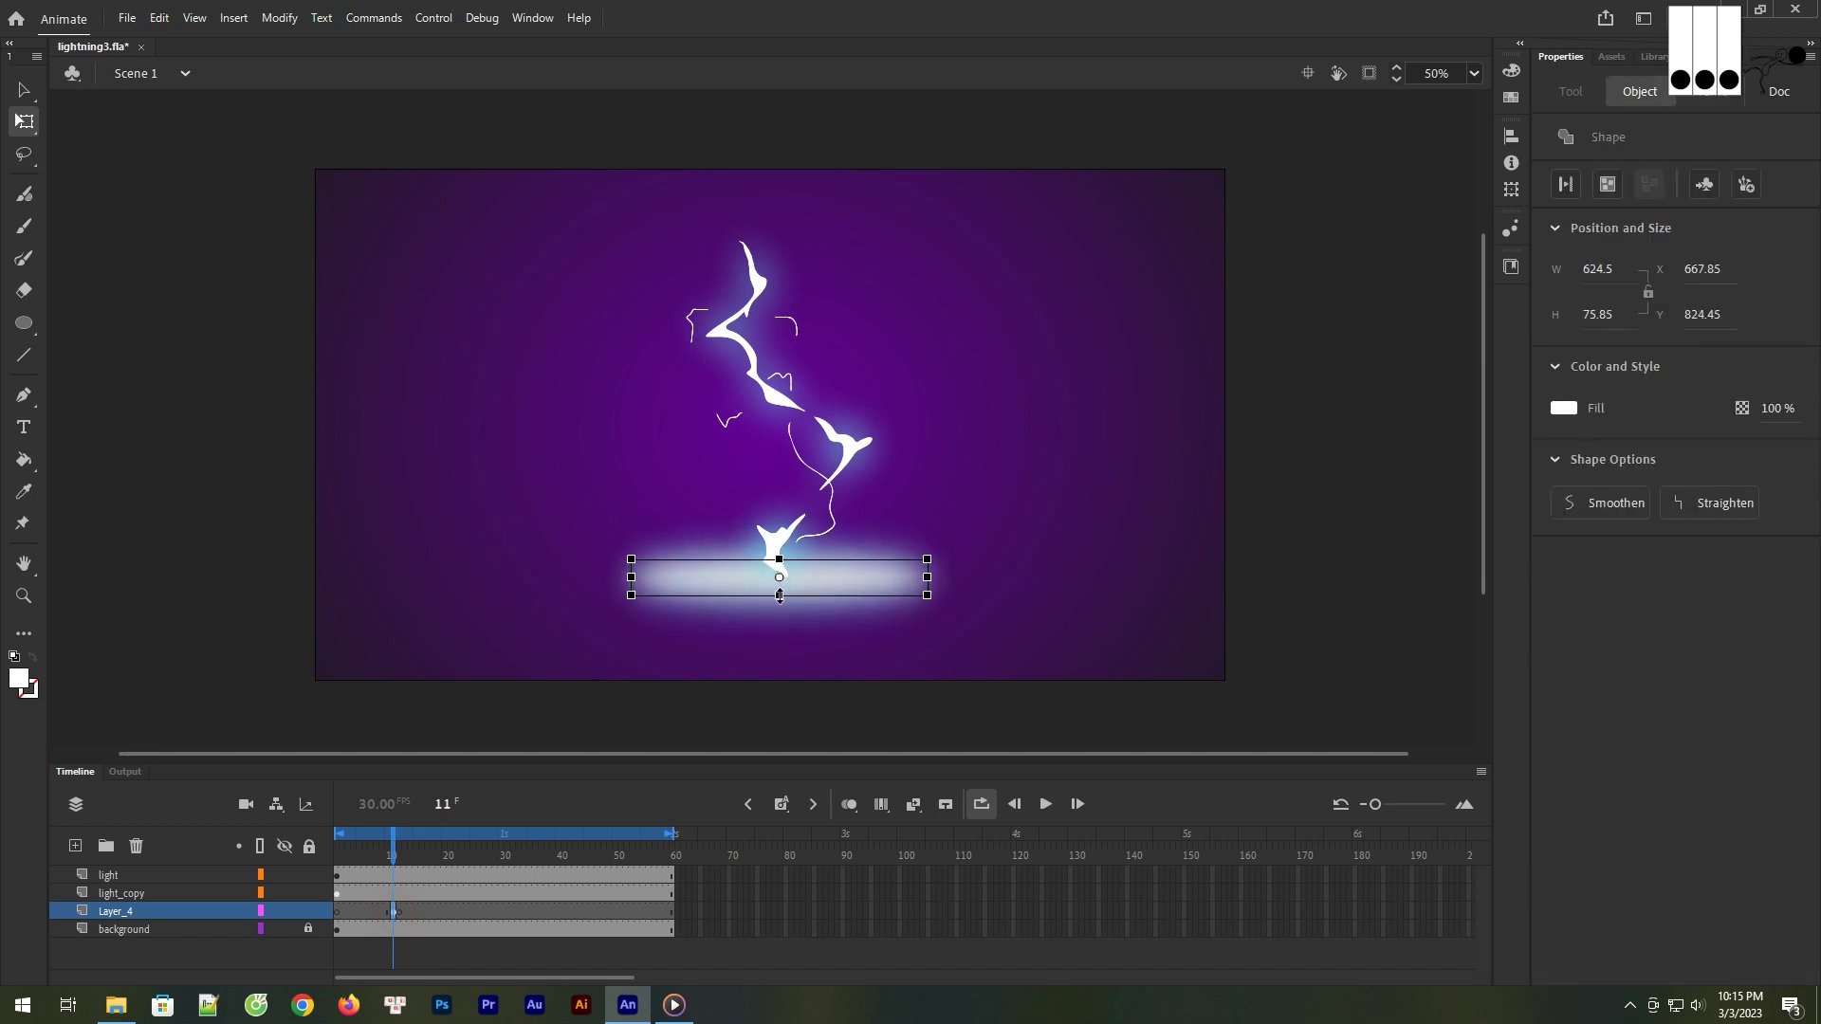
{"action": "left_click", "coordinate": [970, 567]}
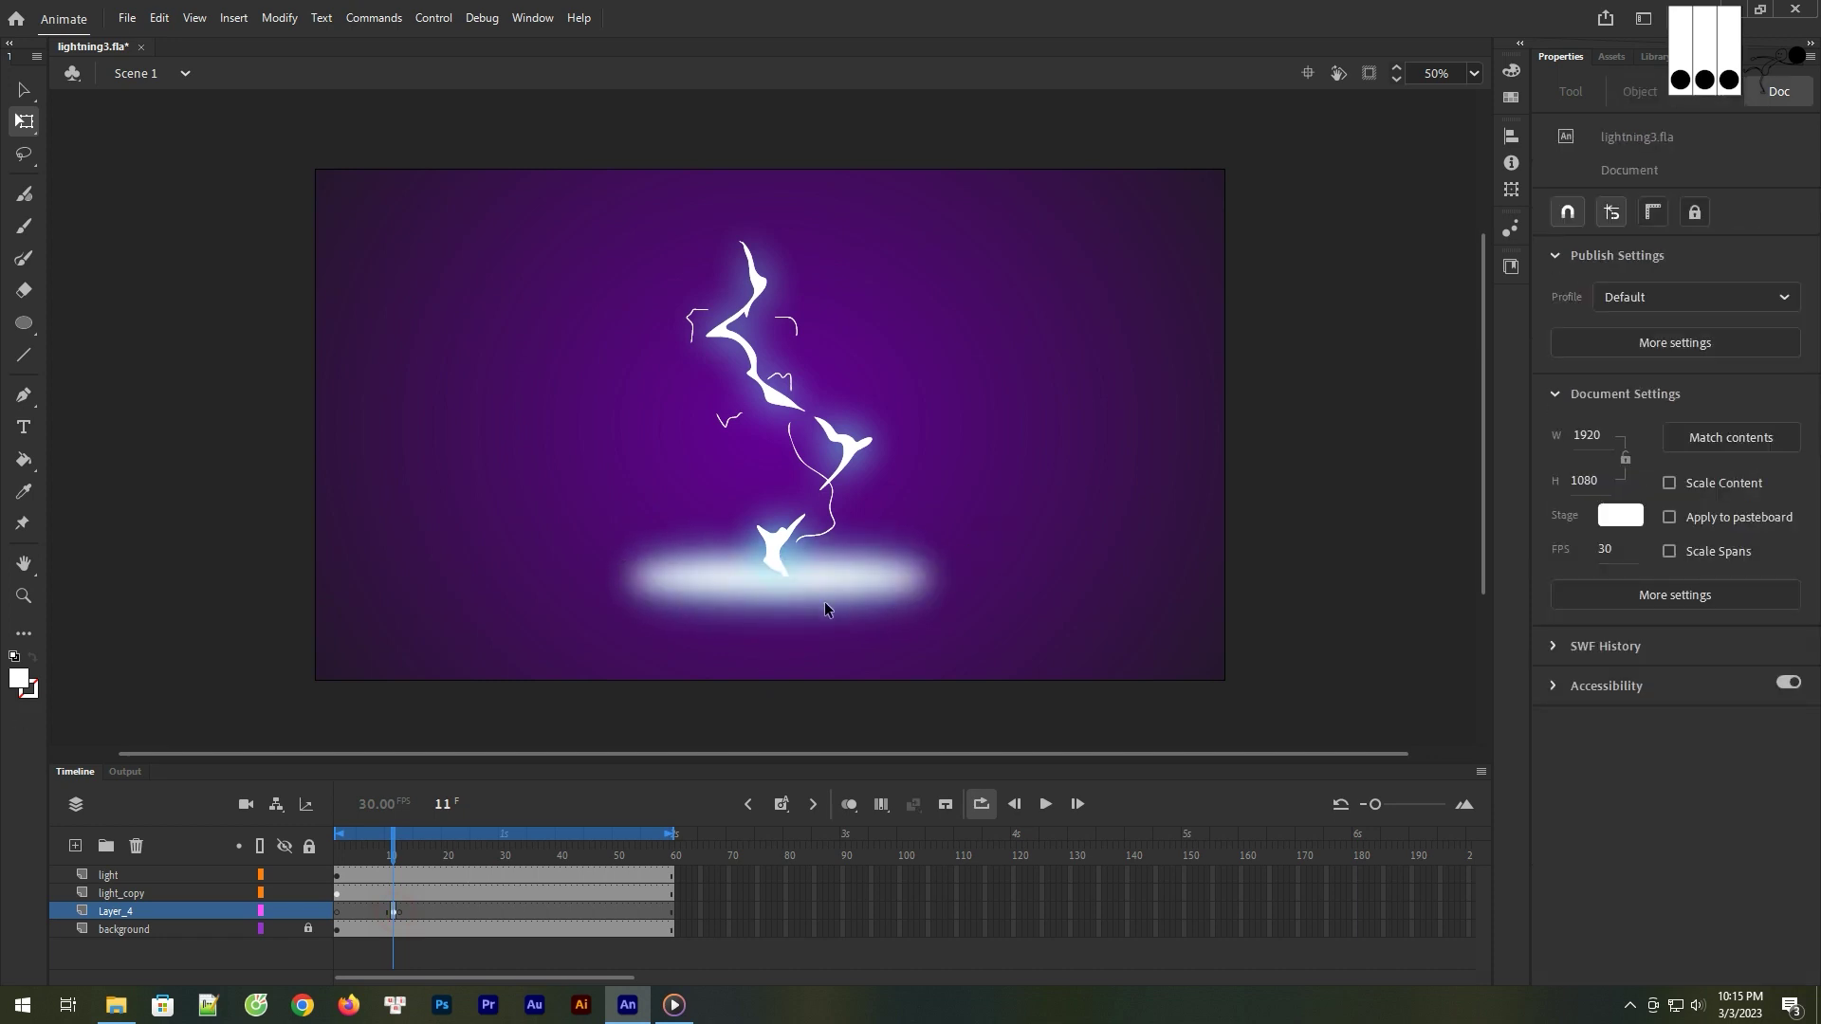
- Play back the animation to check the impact glow under the lightning
{"action": "left_click_drag", "start_coordinate": [396, 856], "coordinate": [463, 860]}
{"action": "key", "text": "Return"}
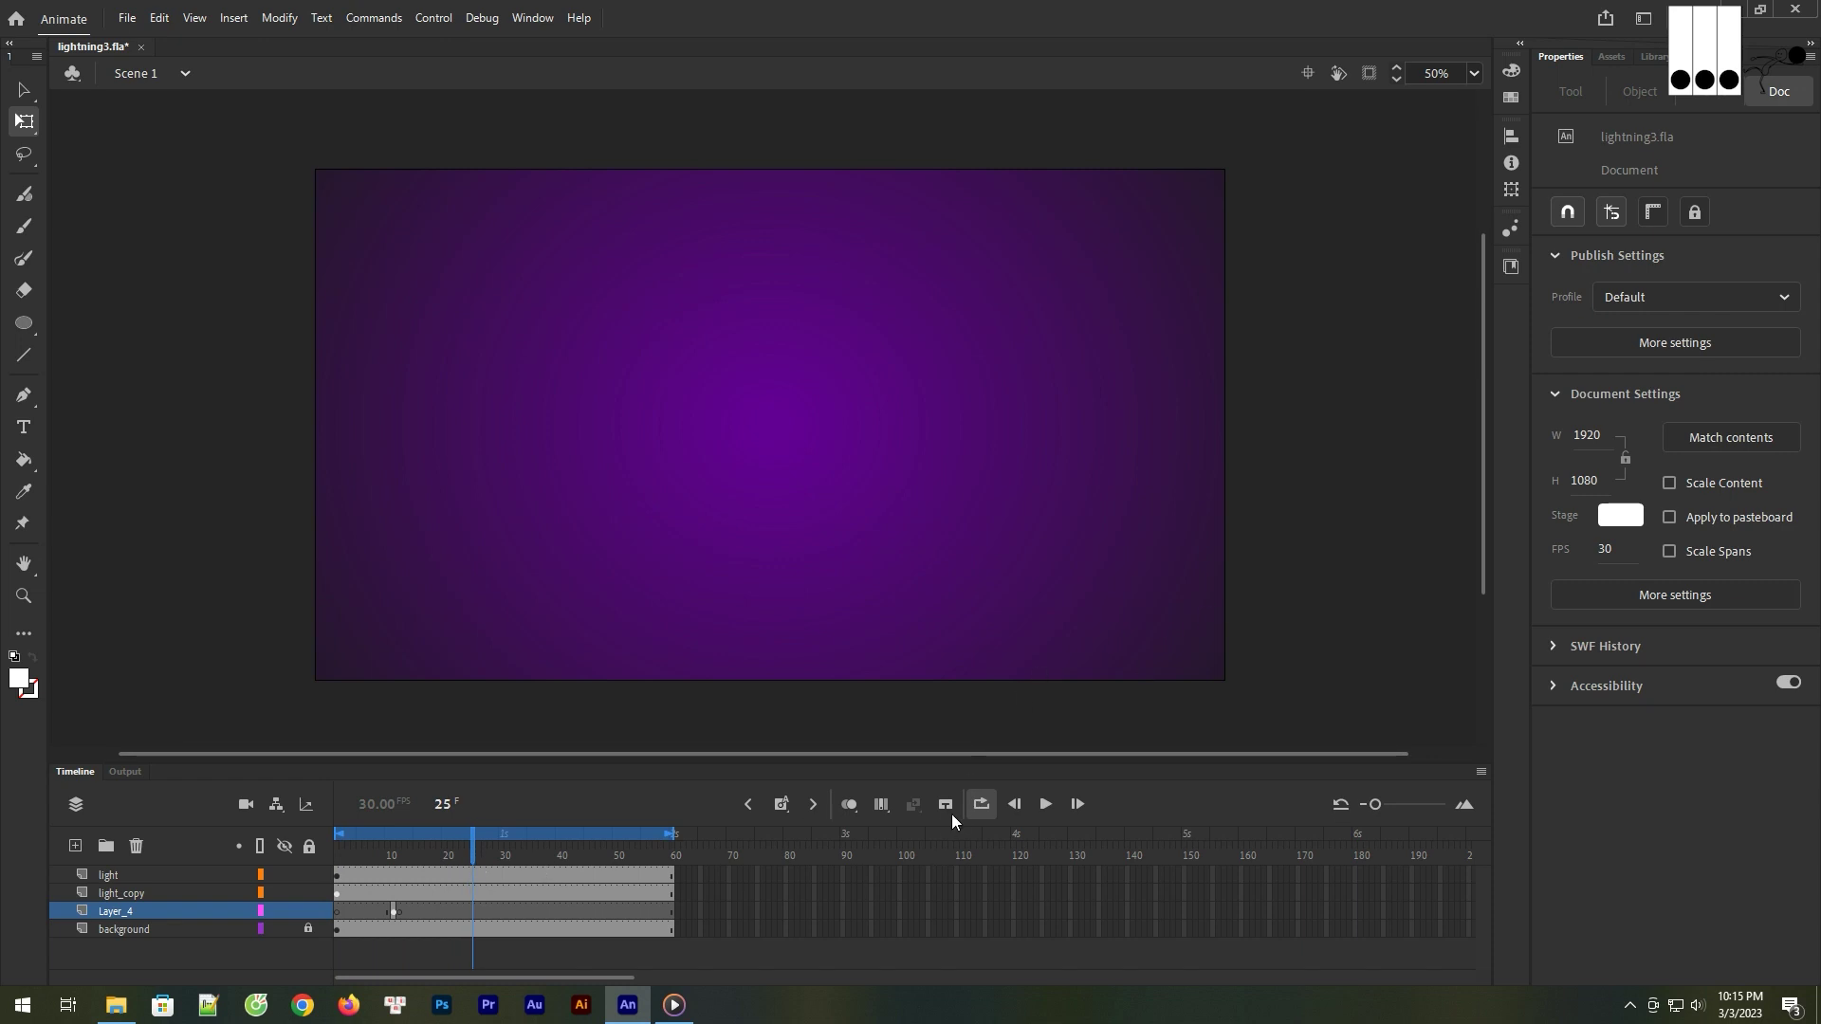
{"action": "left_click", "coordinate": [1046, 804]}
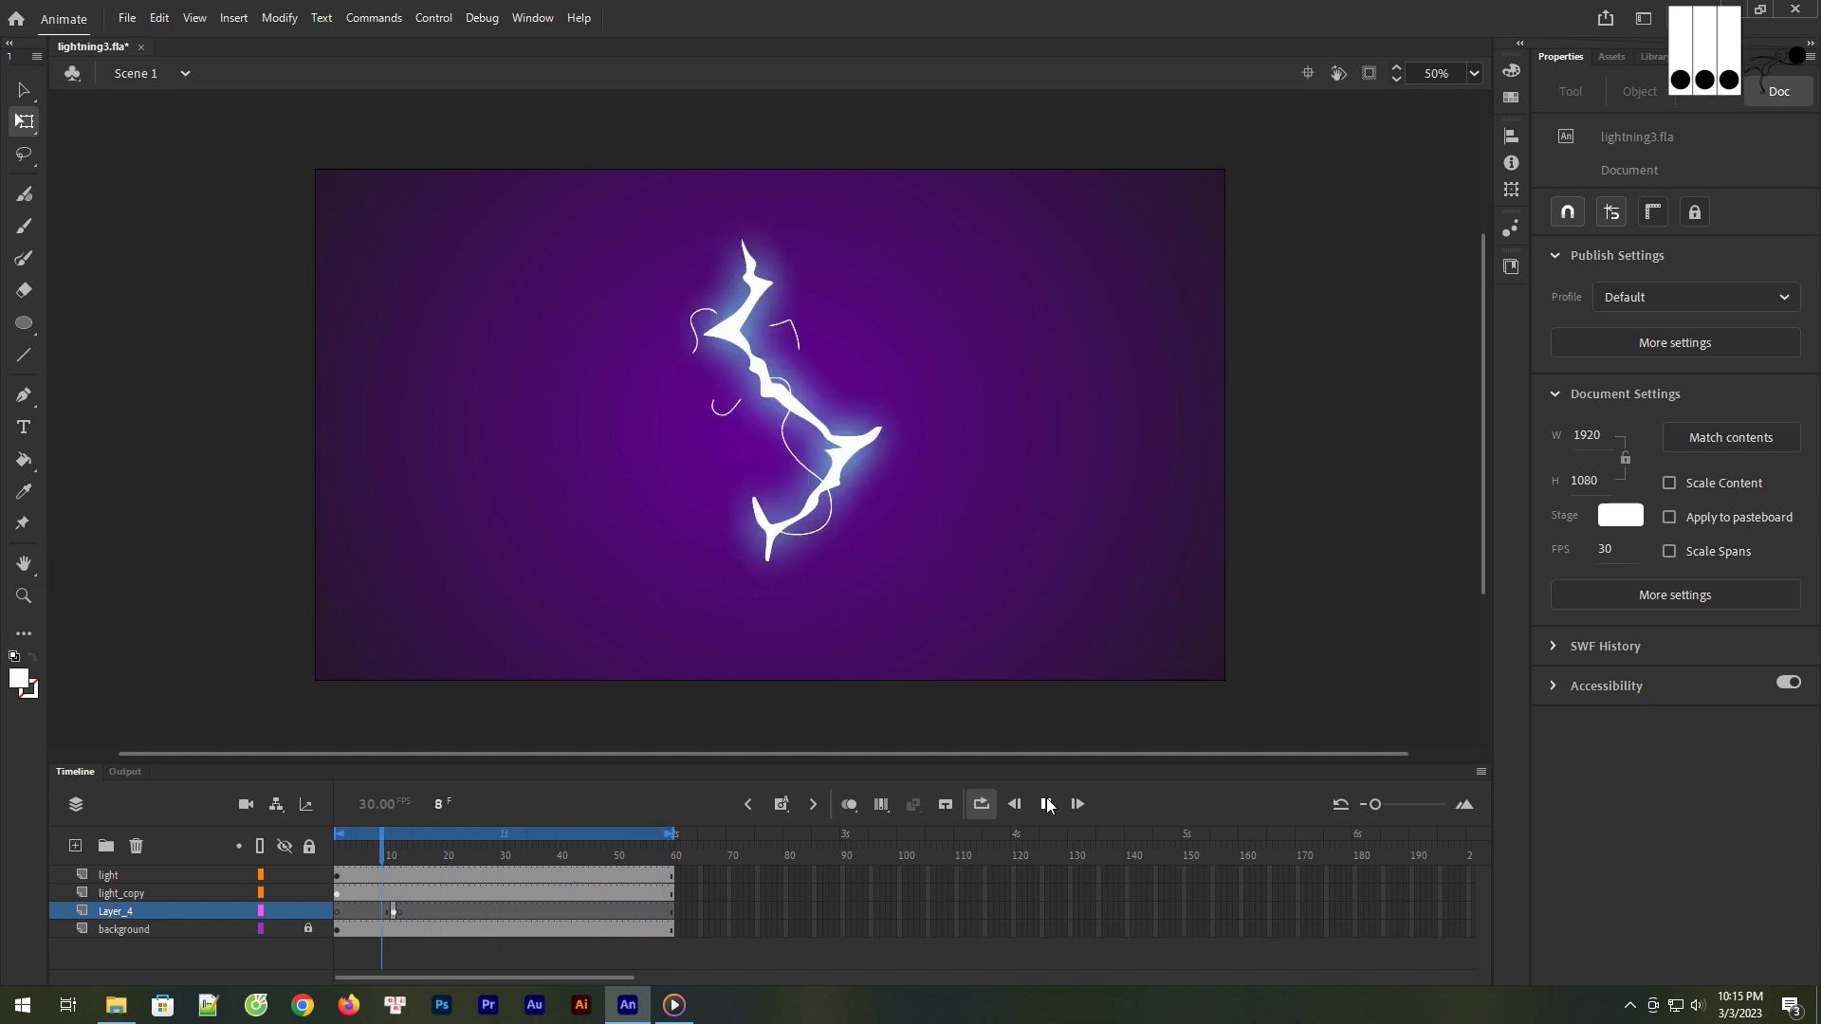
{"action": "left_click", "coordinate": [1049, 804]}
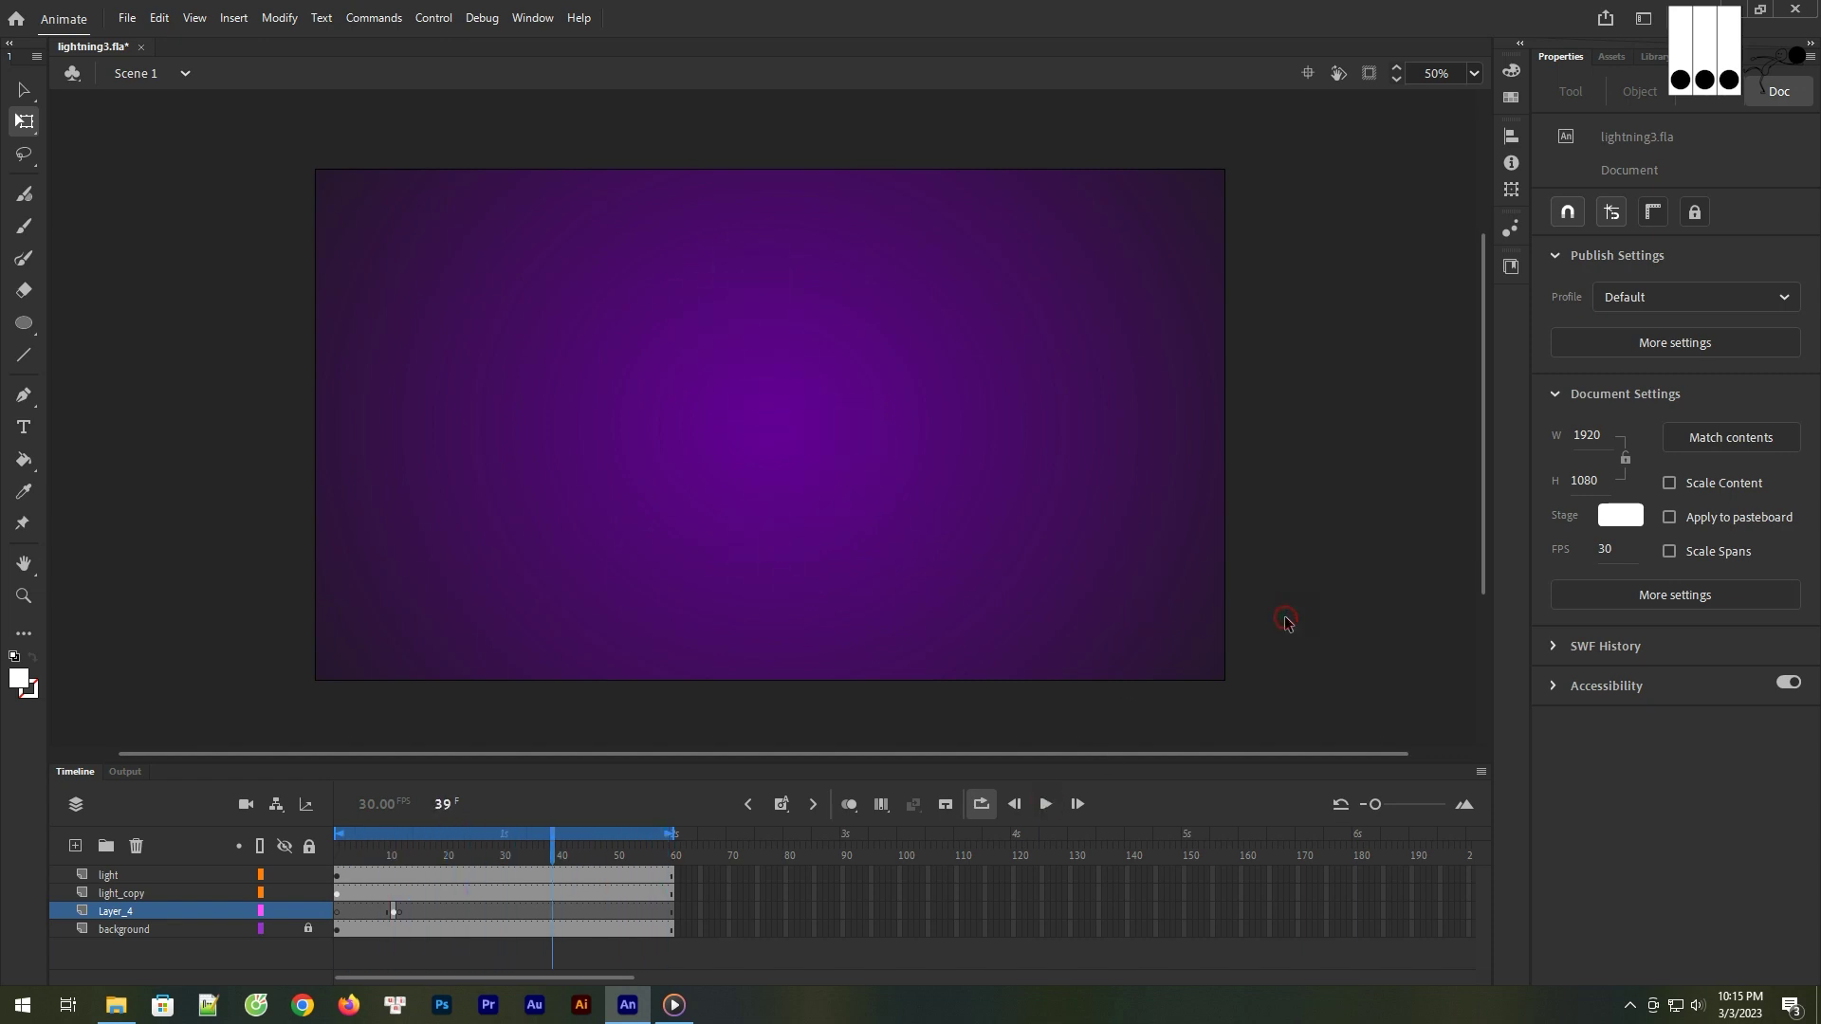
- Save the lightning file and test the movie
{"action": "key", "text": "ctrl+s"}
{"action": "key", "text": "ctrl+Return"}
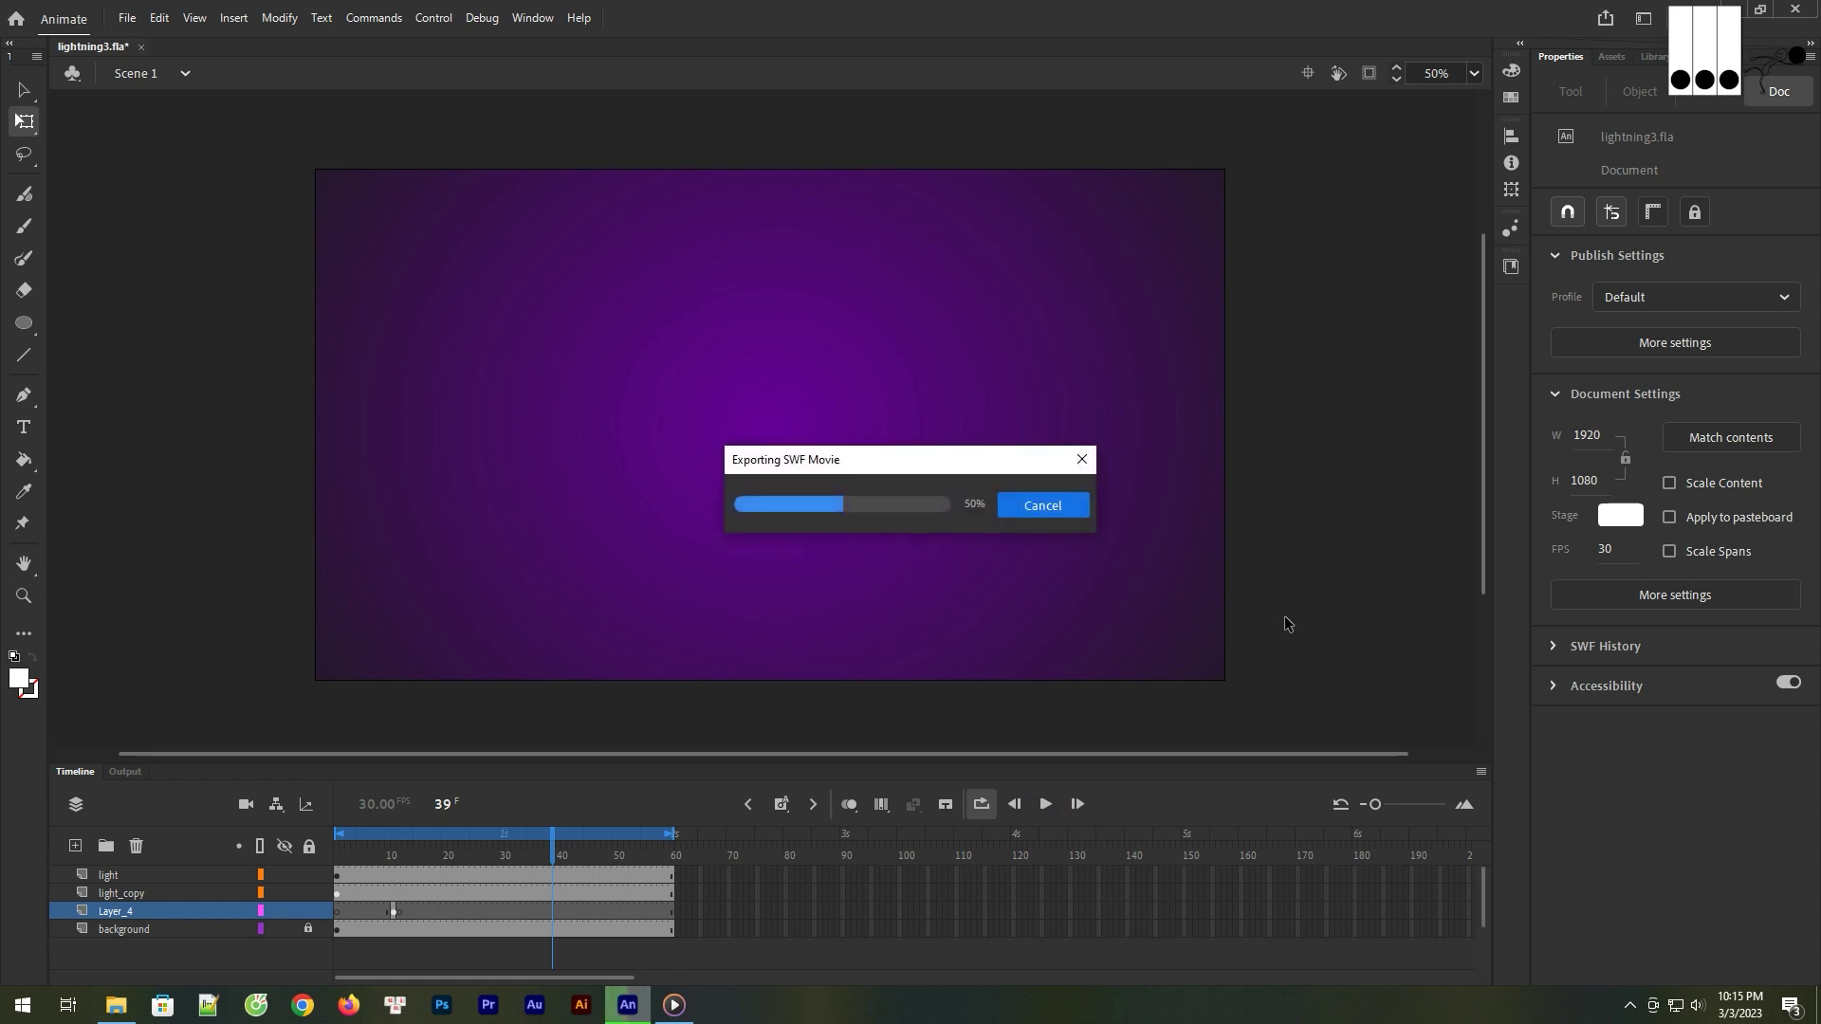